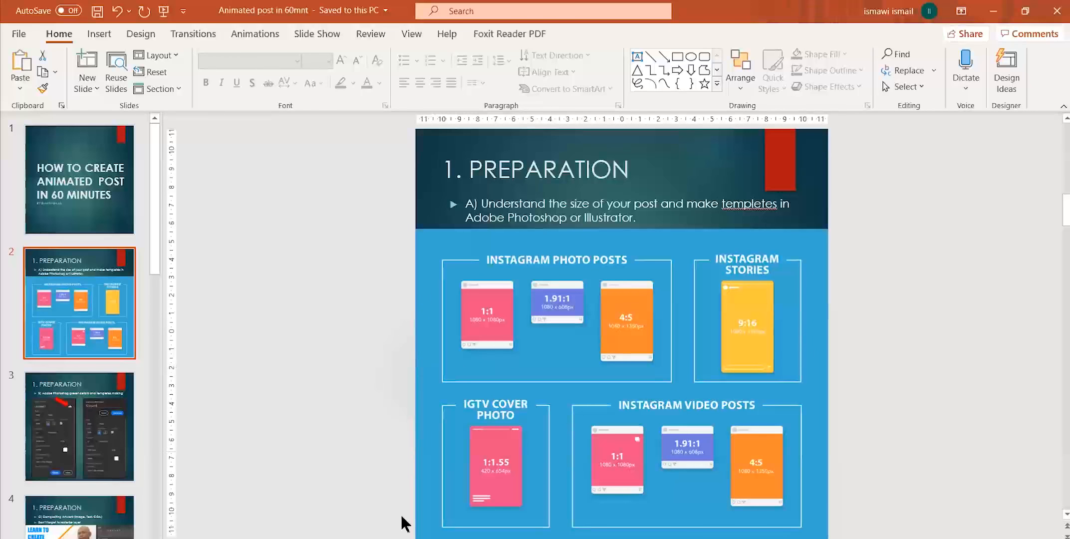
Show the presentation slide about Photoshop preset details and template making, and switch to Photoshop.
{"action": "left_click", "coordinate": [86, 440]}
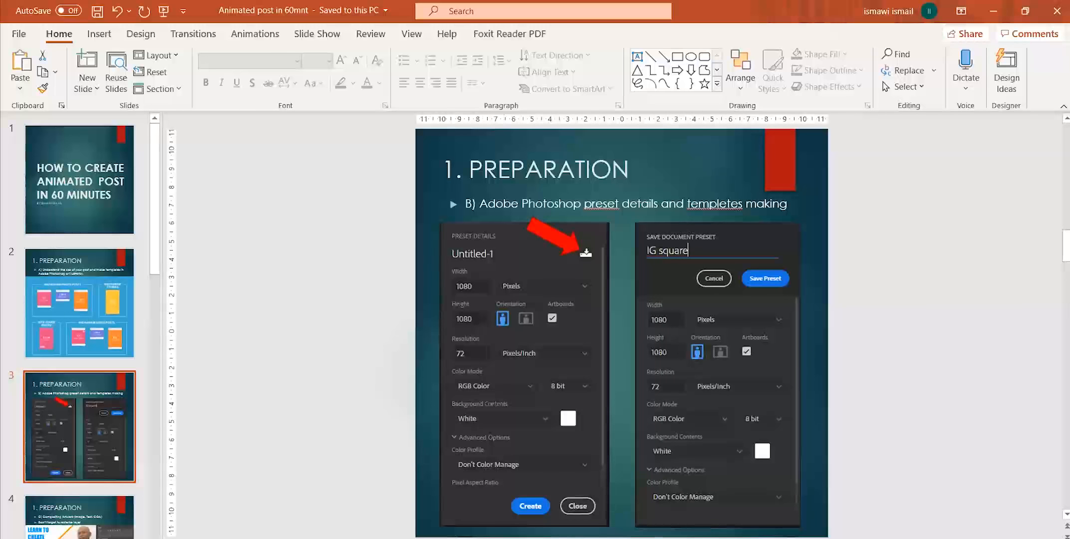
{"action": "mouse_move", "coordinate": [328, 538]}
{"action": "left_click", "coordinate": [329, 519]}
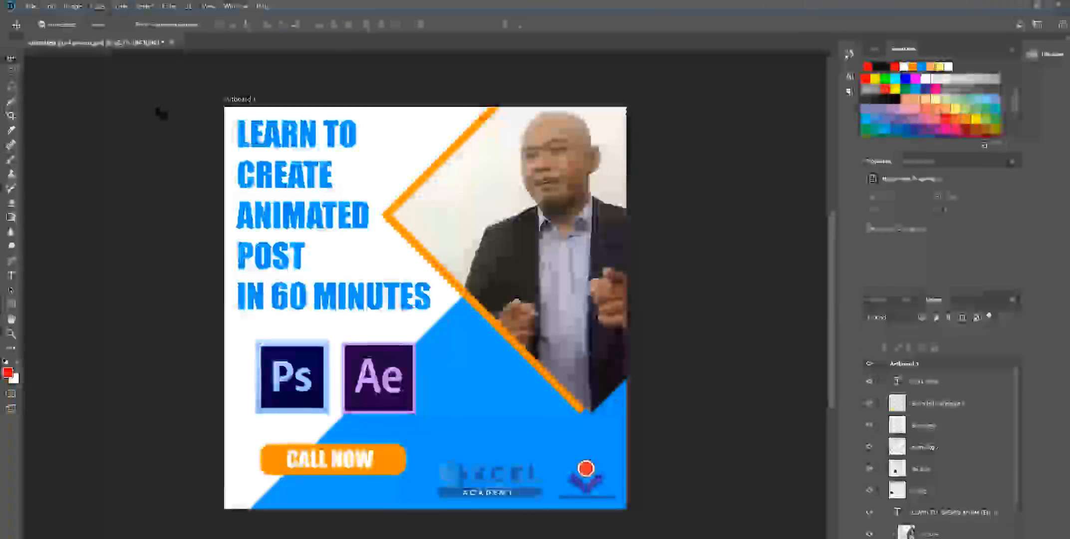
Open the New Document dialog and browse the Mobile, Web and Photo blank presets, returning to the Mobile category.
{"action": "left_click", "coordinate": [31, 7]}
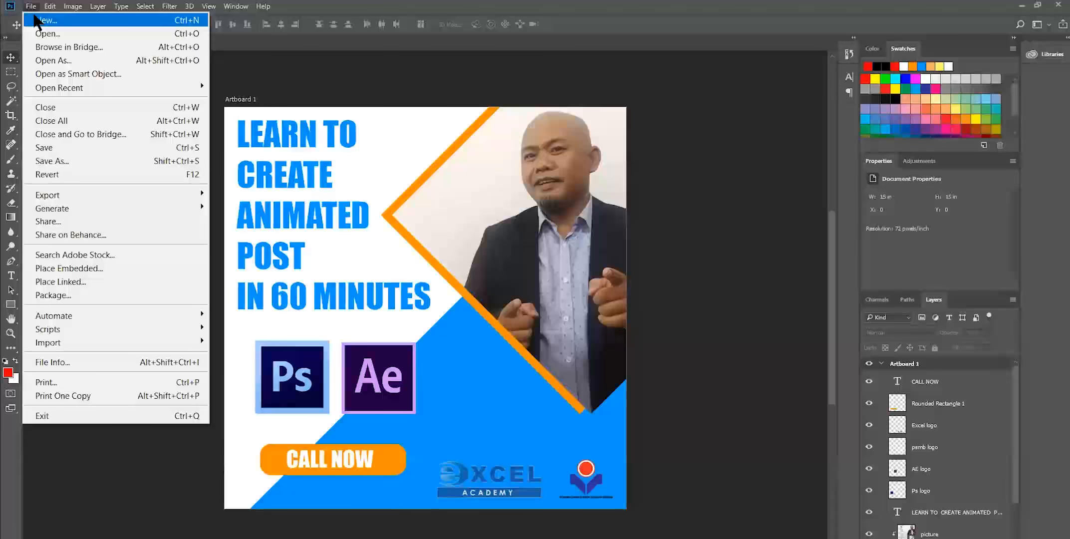
{"action": "left_click", "coordinate": [36, 18]}
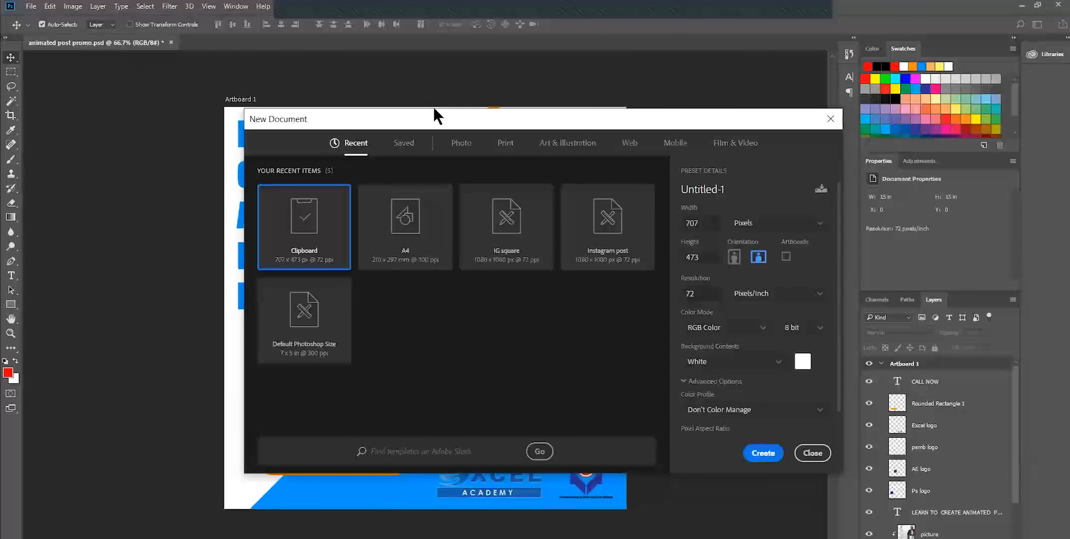
{"action": "left_click_drag", "start_coordinate": [430, 113], "coordinate": [368, 94]}
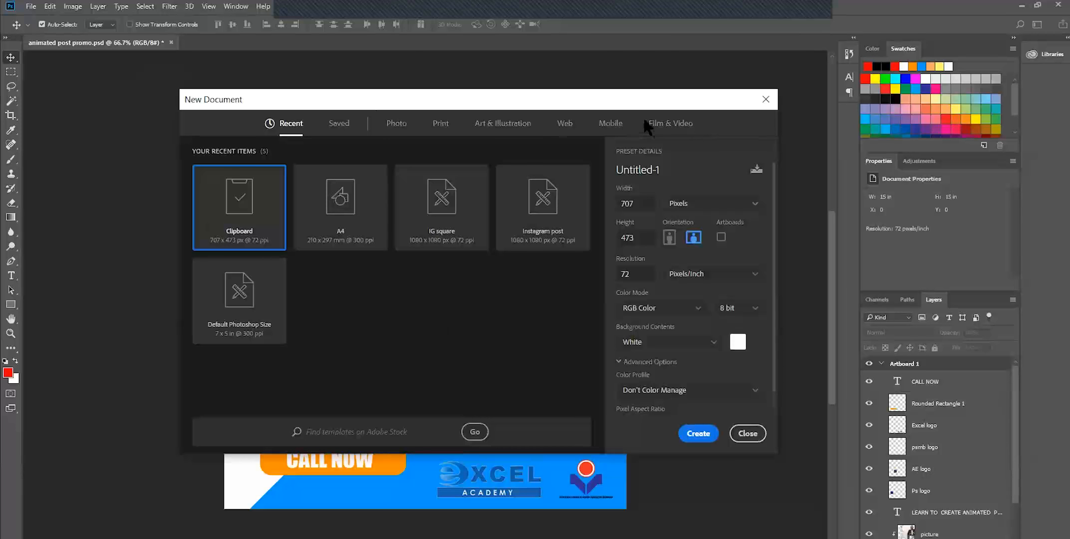
{"action": "left_click", "coordinate": [613, 126]}
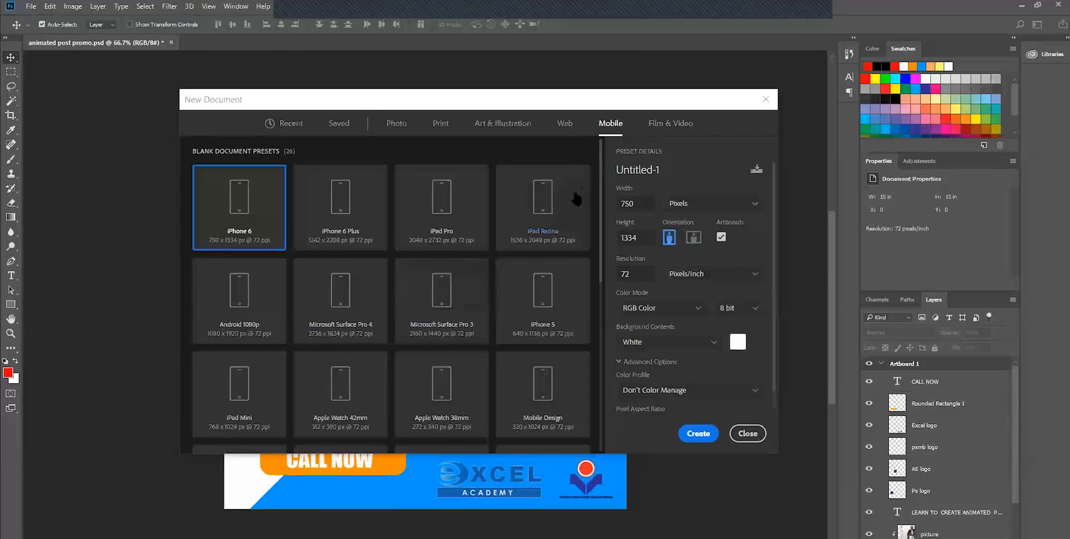
{"action": "left_click_drag", "start_coordinate": [605, 164], "coordinate": [585, 153]}
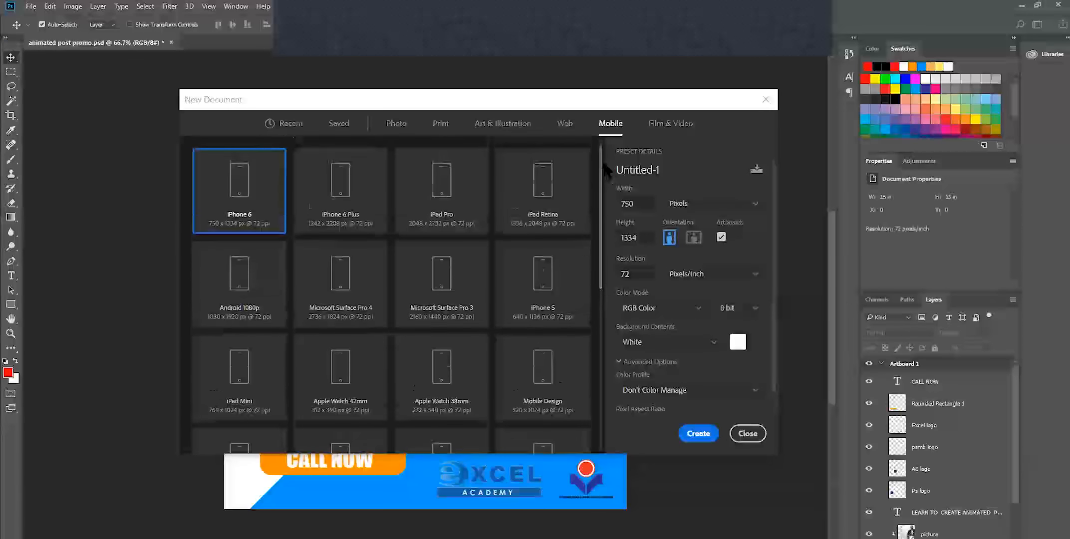
{"action": "left_click", "coordinate": [567, 125]}
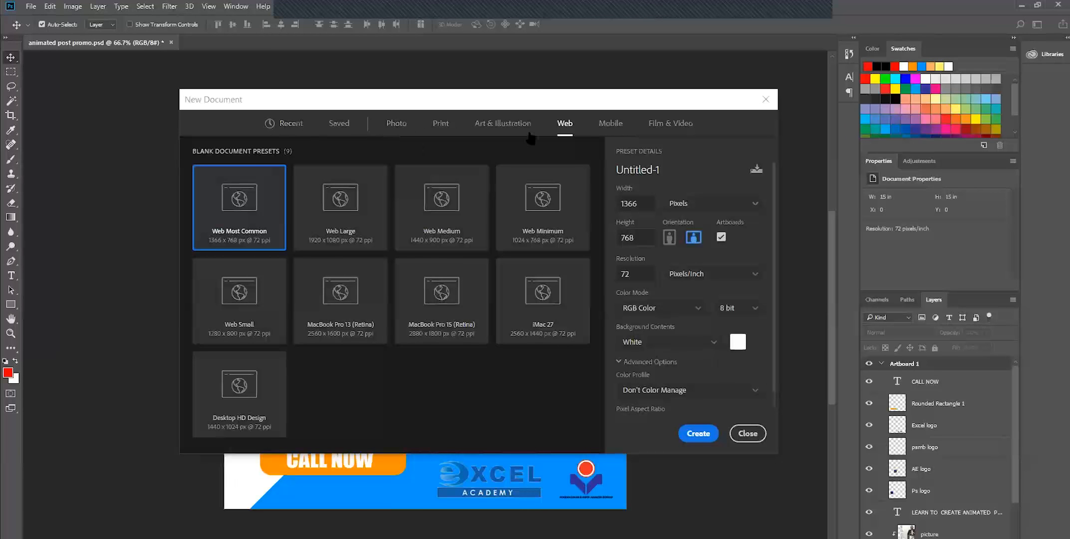
{"action": "left_click", "coordinate": [396, 125]}
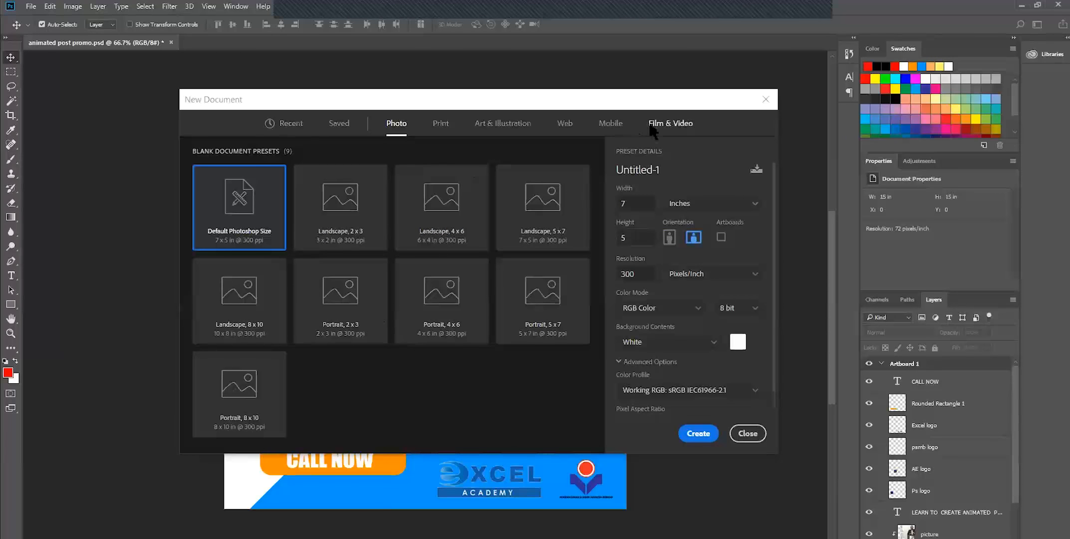
{"action": "left_click", "coordinate": [617, 129]}
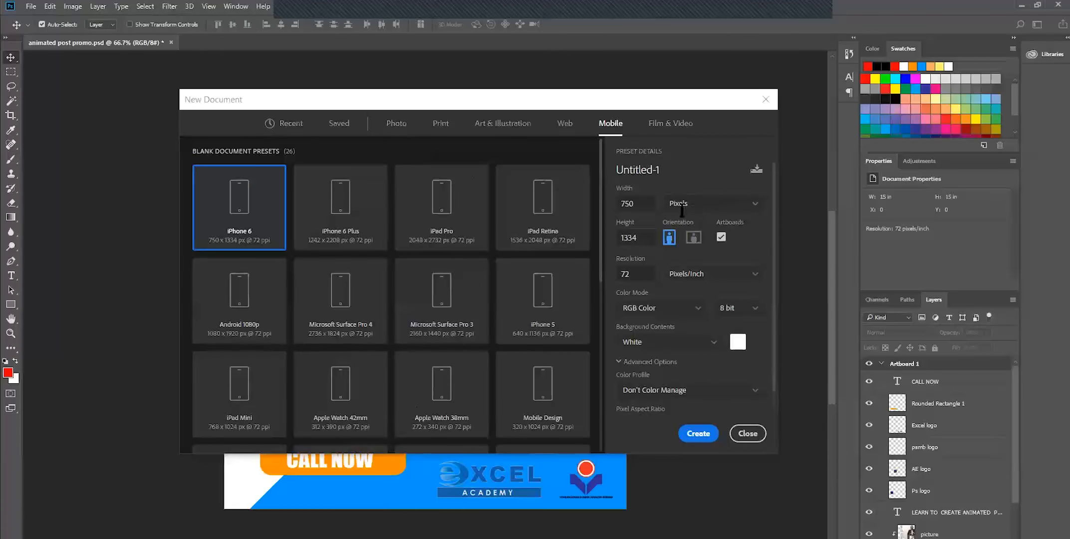
Name the new document "IG square" and set its width and height to 1080 pixels.
{"action": "double_click", "coordinate": [671, 171]}
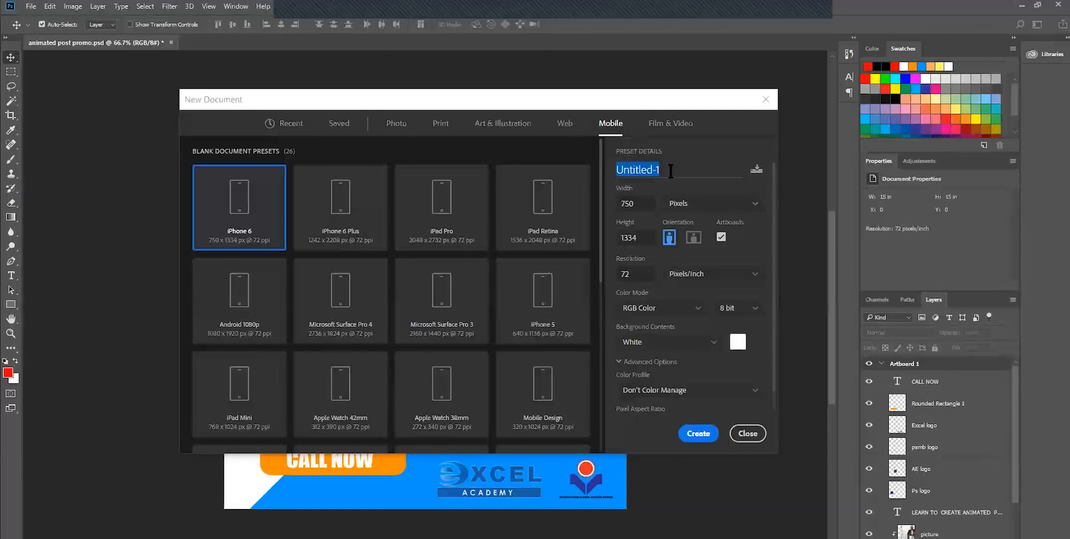
{"action": "type", "text": "IG"}
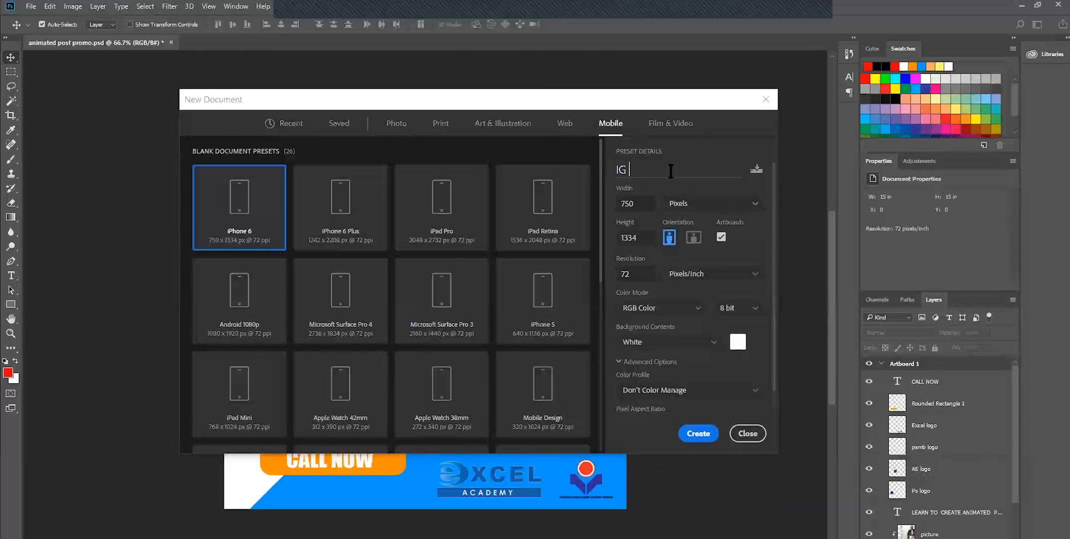
{"action": "type", "text": " square"}
{"action": "left_click", "coordinate": [633, 204]}
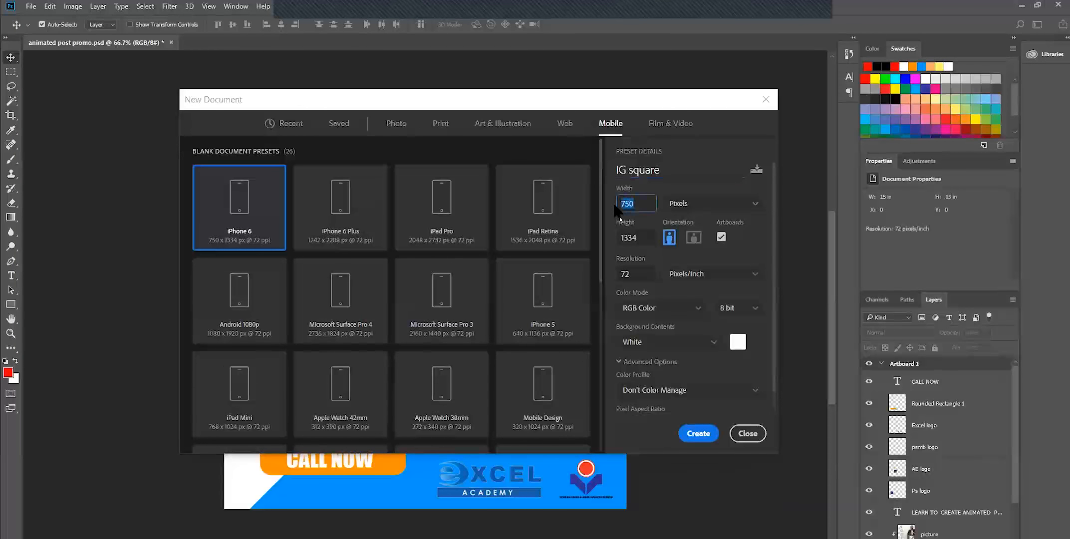
{"action": "type", "text": "10801080"}
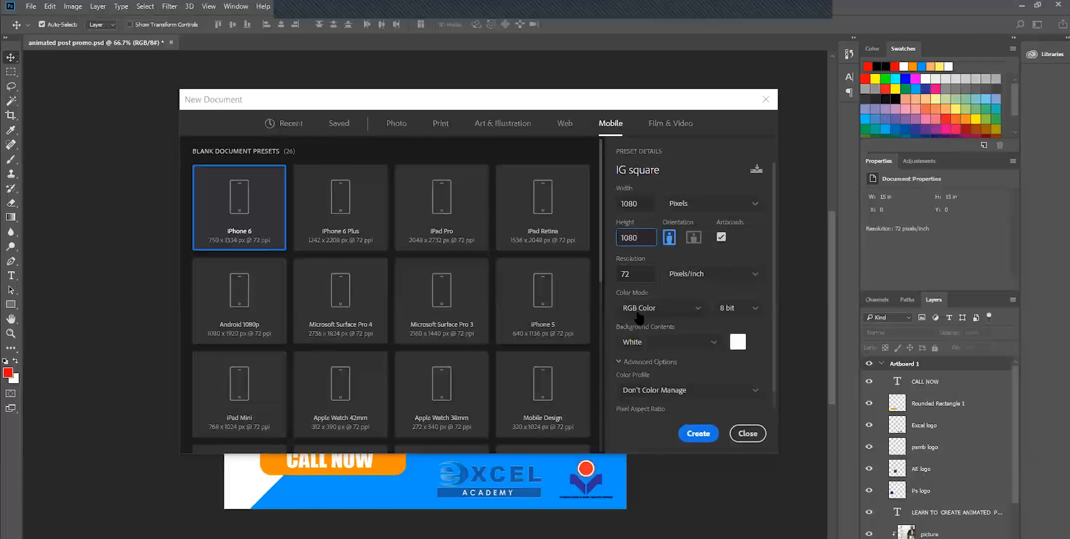
Set the new document's background contents to Transparent and its pixel aspect ratio to Square Pixels.
{"action": "left_click", "coordinate": [711, 348]}
{"action": "scroll", "coordinate": [681, 395], "scroll_direction": "down", "scroll_amount": 1}
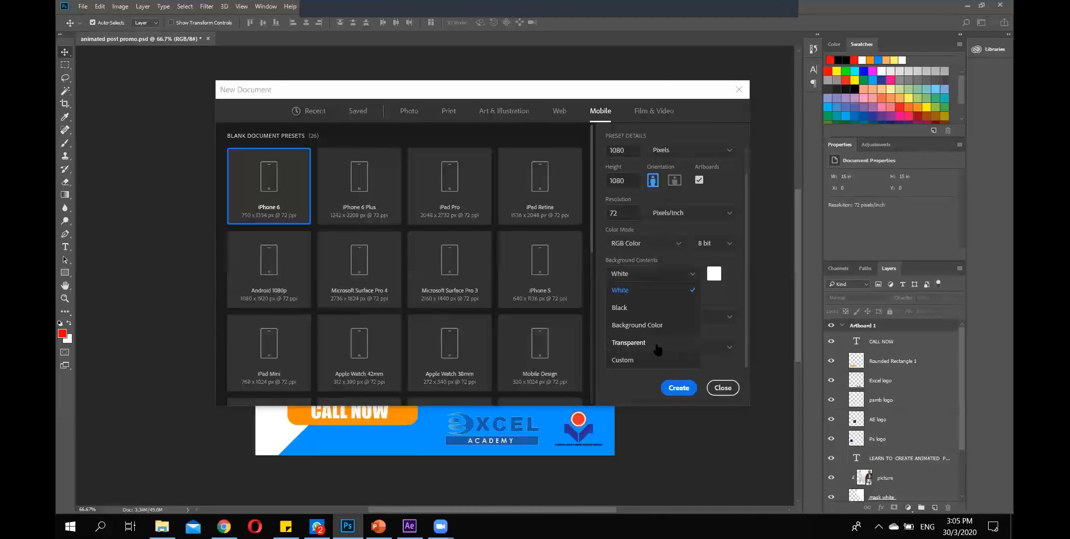
{"action": "left_click", "coordinate": [657, 344]}
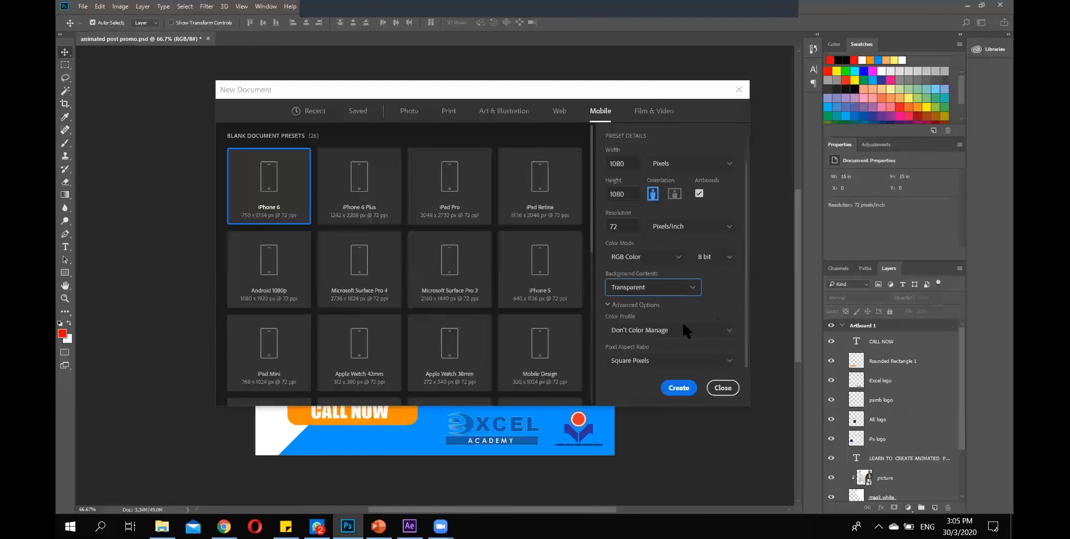
{"action": "left_click", "coordinate": [651, 362]}
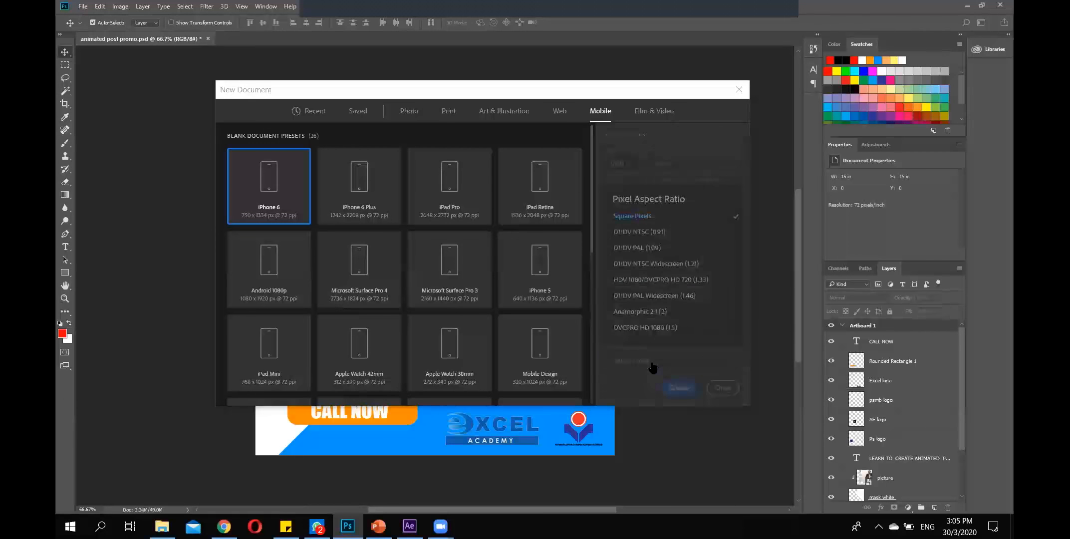
{"action": "left_click", "coordinate": [652, 219]}
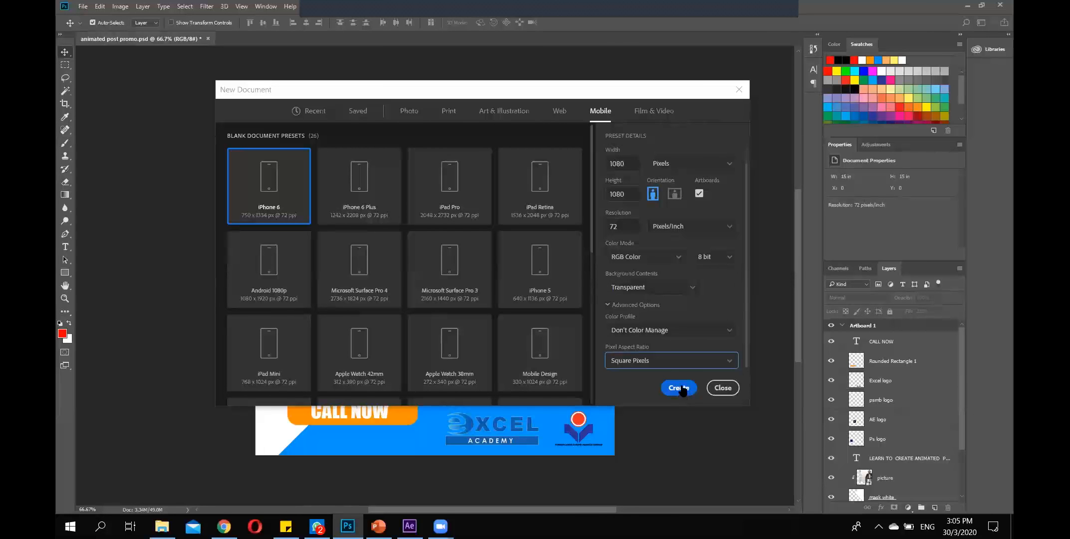
Start saving the settings as a document preset named "IG Square", and cancel without saving it.
{"action": "scroll", "coordinate": [696, 324], "scroll_direction": "up", "scroll_amount": 2}
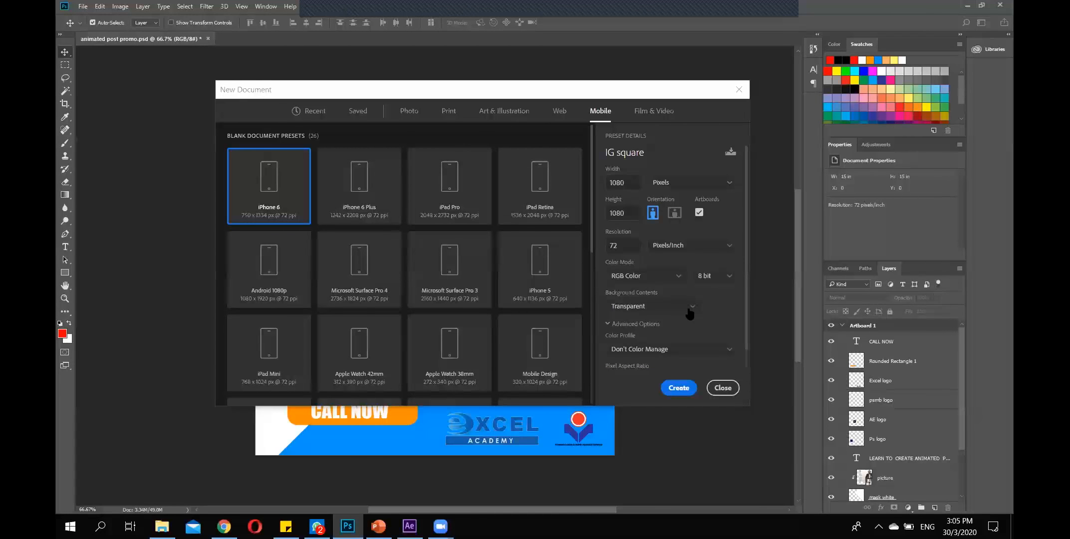
{"action": "left_click", "coordinate": [730, 153]}
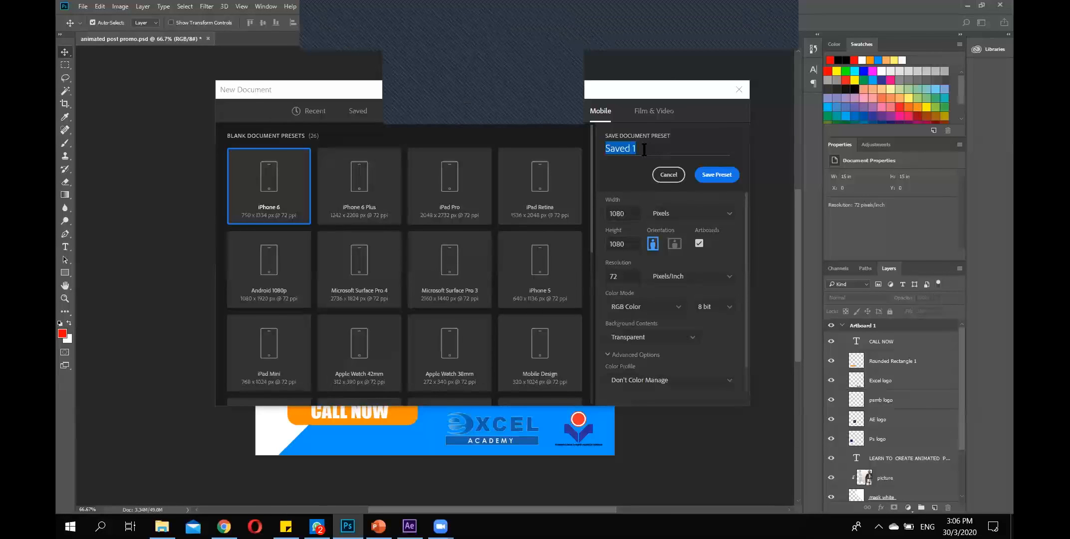
{"action": "type", "text": "IG"}
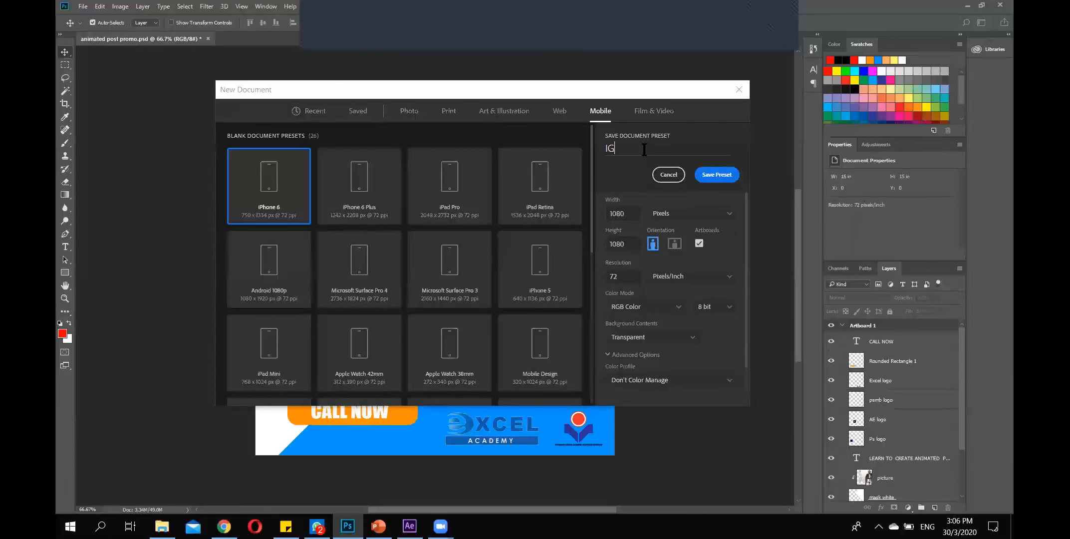
{"action": "type", "text": " Square"}
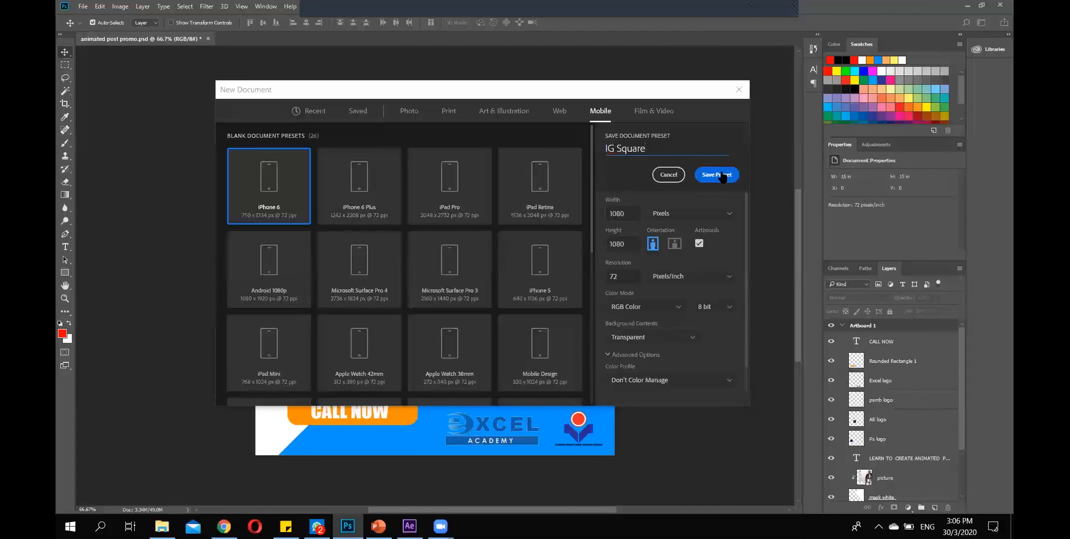
{"action": "left_click", "coordinate": [669, 175]}
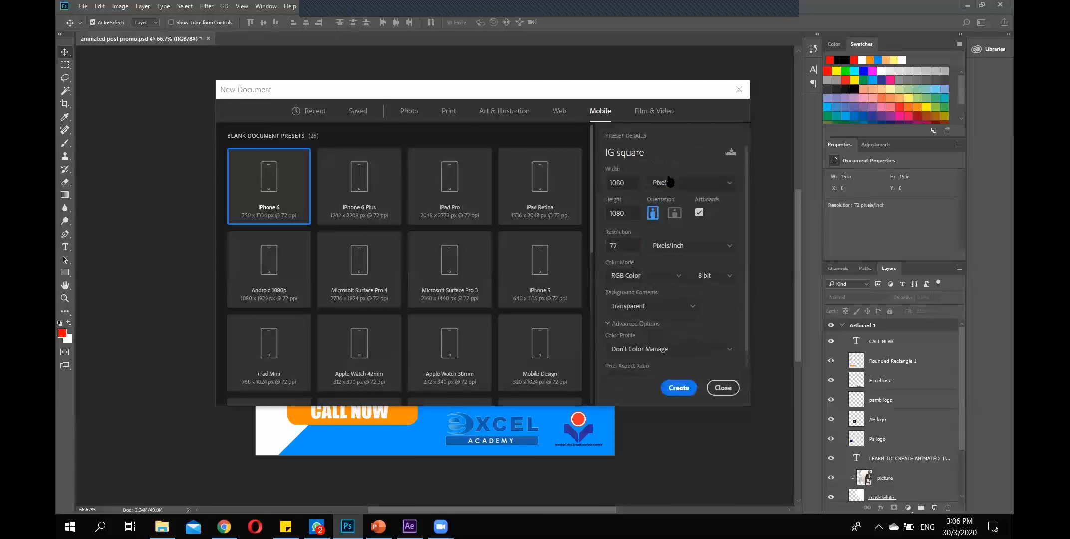
Review the saved IG square and IG Story presets, and close the New Document dialog without creating a document.
{"action": "left_click", "coordinate": [357, 115]}
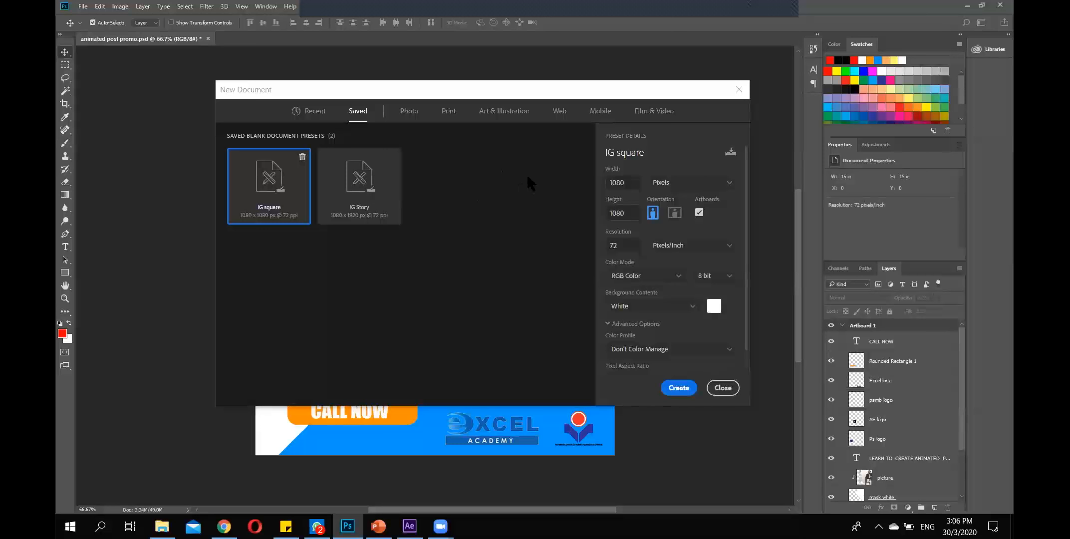
{"action": "left_click", "coordinate": [365, 182]}
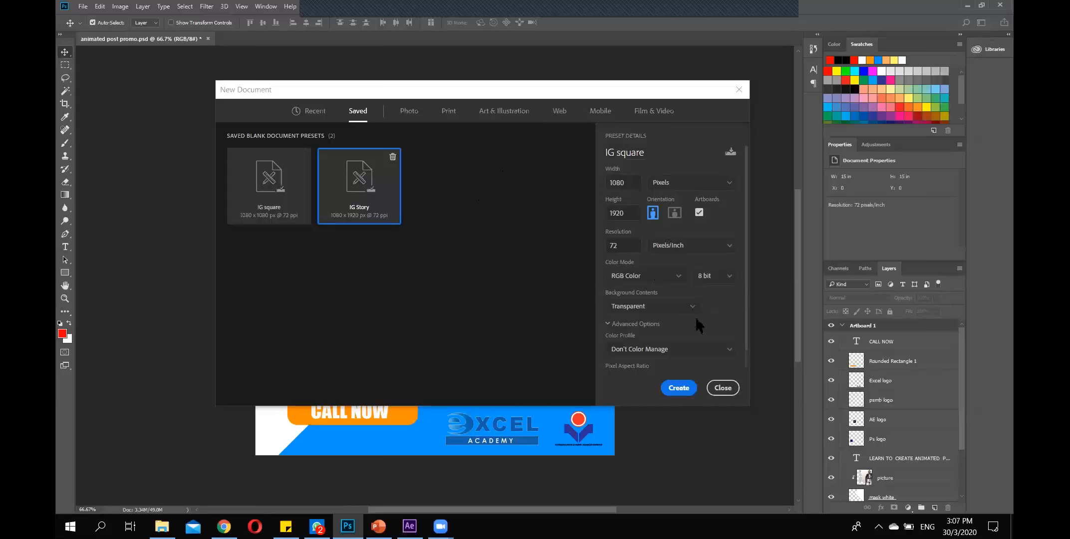
{"action": "left_click", "coordinate": [723, 388]}
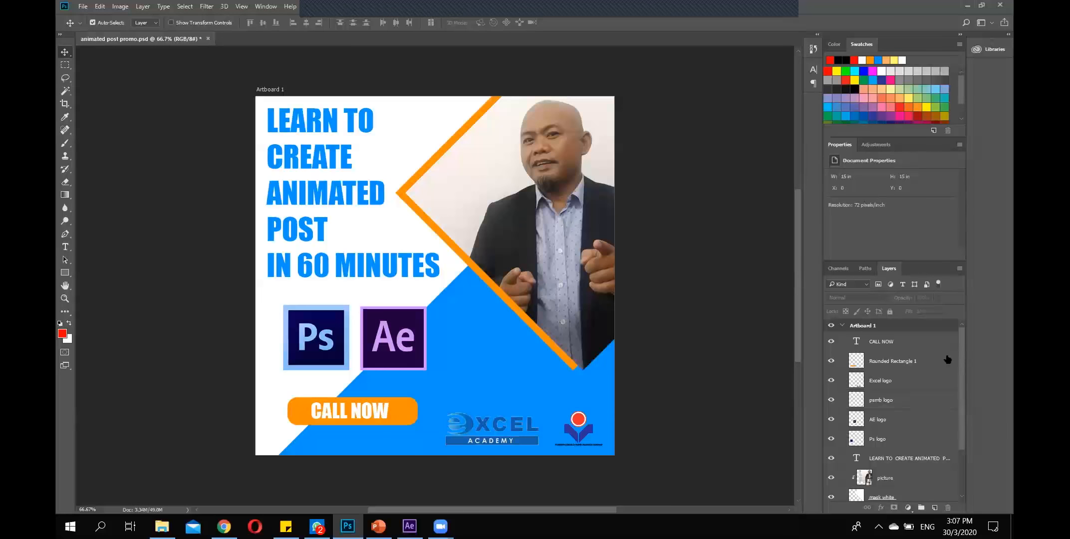
Hide every layer in Artboard 1 from Blue Rectangle up to CALL NOW, leaving only Rectangle 1 shown.
{"action": "scroll", "coordinate": [962, 352], "scroll_direction": "down", "scroll_amount": 3}
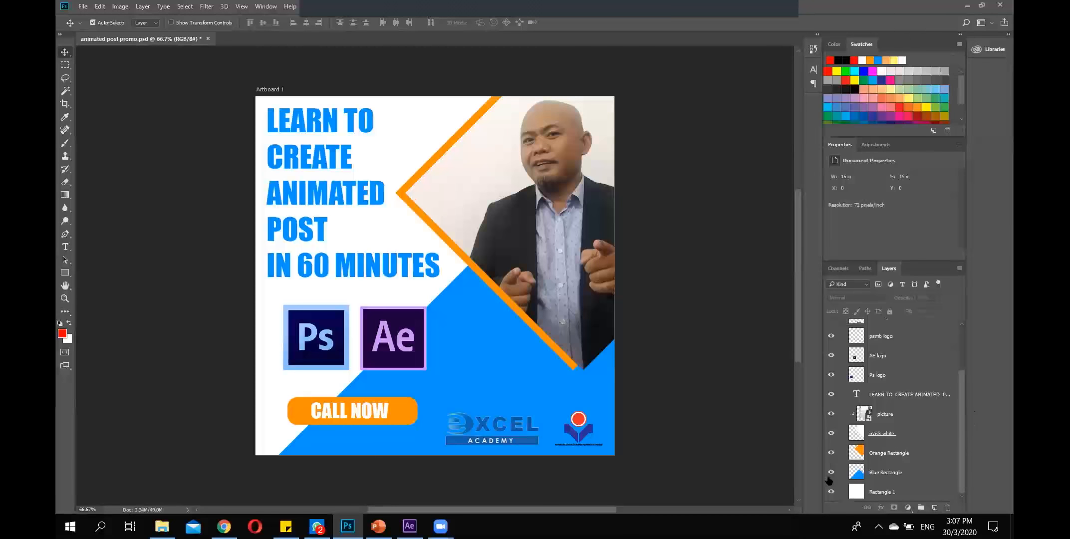
{"action": "left_click_drag", "start_coordinate": [830, 475], "coordinate": [823, 338]}
{"action": "scroll", "coordinate": [959, 407], "scroll_direction": "up", "scroll_amount": 3}
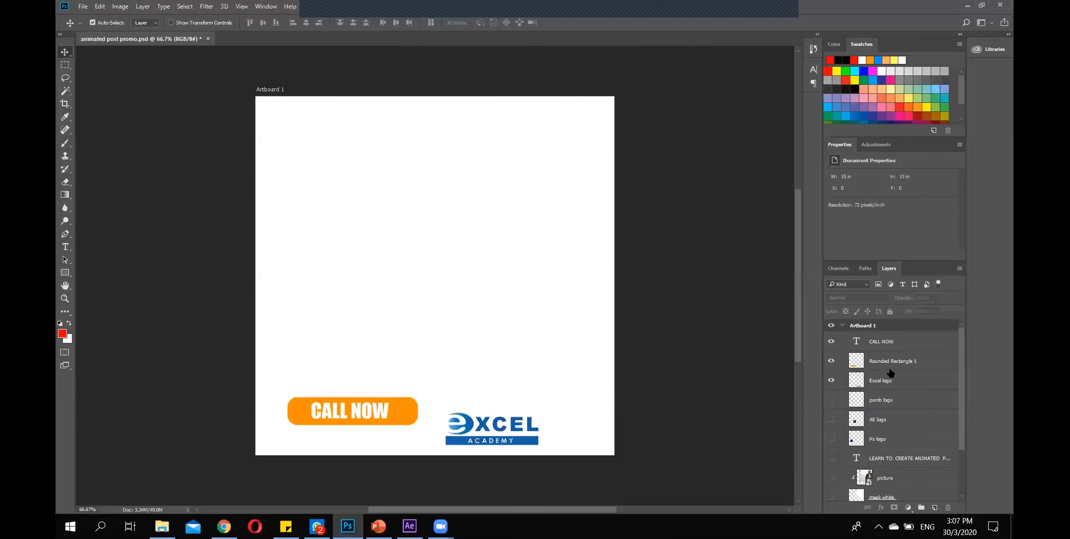
{"action": "left_click_drag", "start_coordinate": [833, 382], "coordinate": [831, 346]}
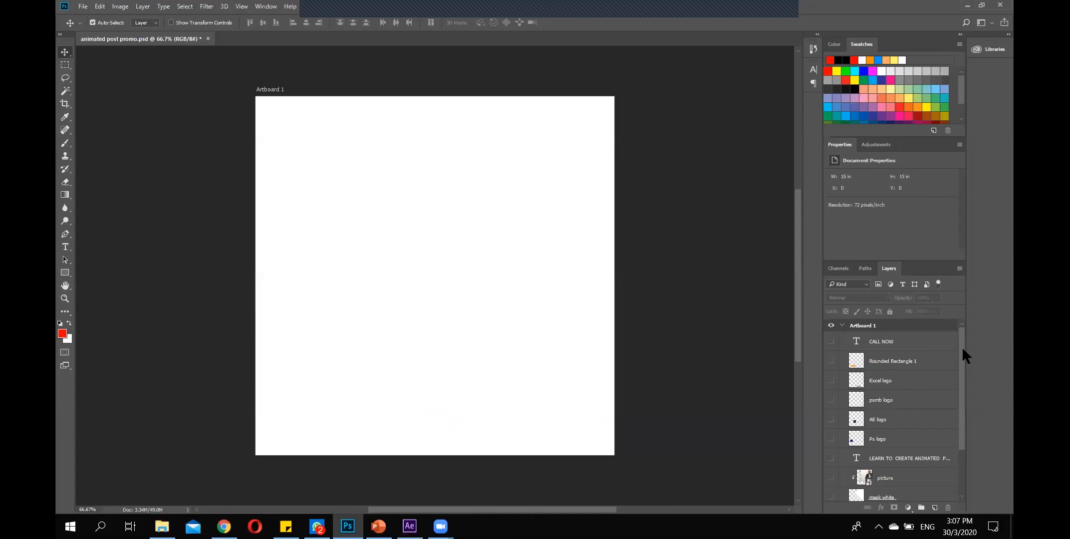
Turn on the visibility of the Blue Rectangle, Orange Rectangle and mask white layers.
{"action": "scroll", "coordinate": [962, 346], "scroll_direction": "down", "scroll_amount": 3}
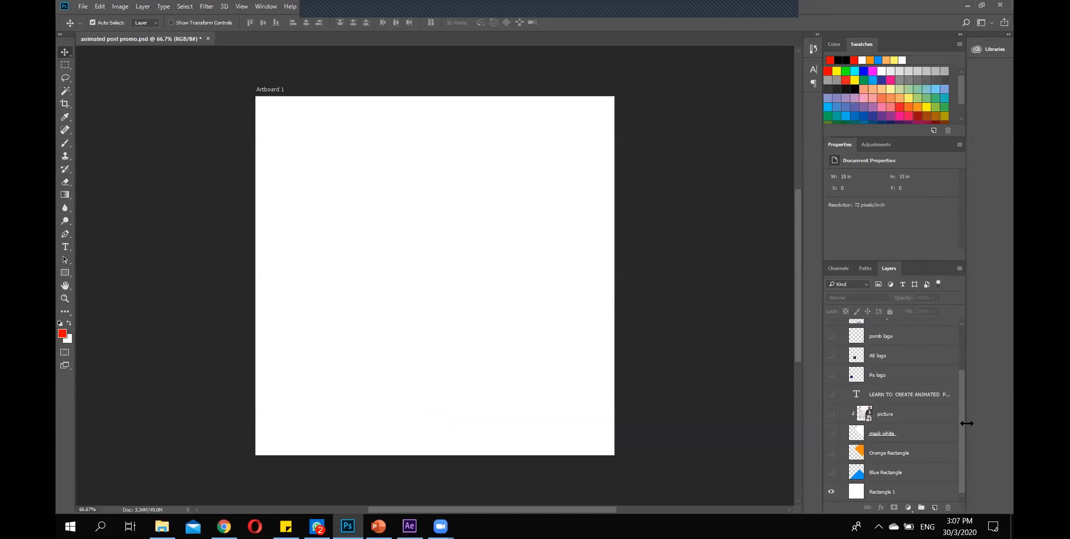
{"action": "left_click", "coordinate": [832, 473]}
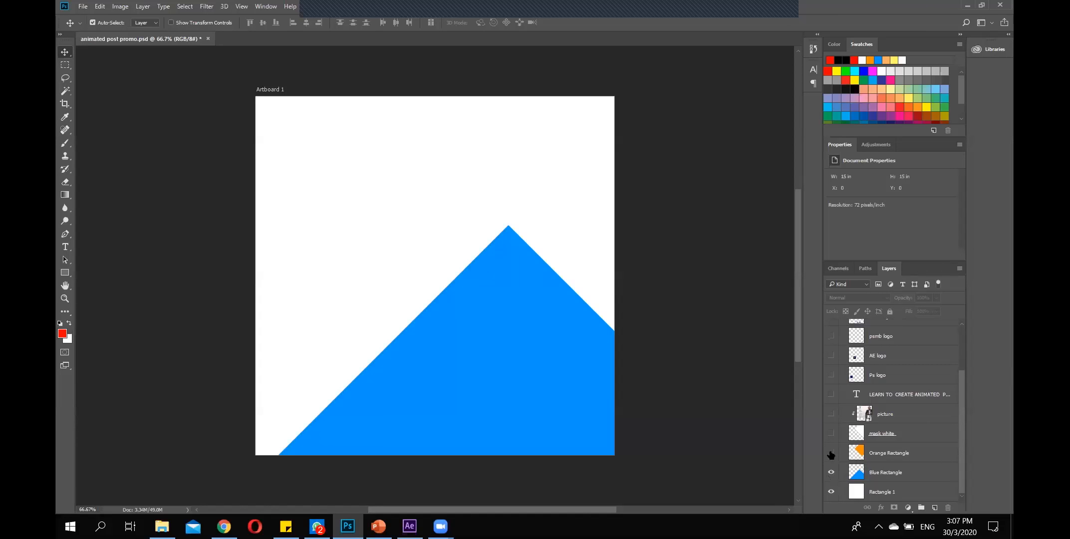
{"action": "left_click", "coordinate": [831, 452]}
{"action": "left_click", "coordinate": [832, 472]}
{"action": "left_click", "coordinate": [831, 453]}
{"action": "left_click", "coordinate": [832, 433]}
{"action": "left_click", "coordinate": [831, 453]}
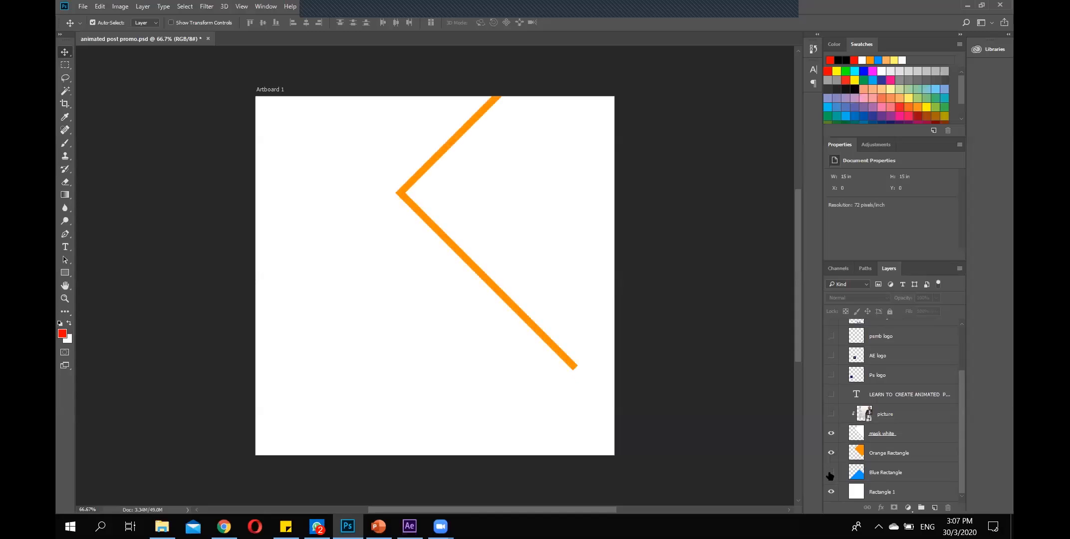
{"action": "left_click", "coordinate": [831, 473]}
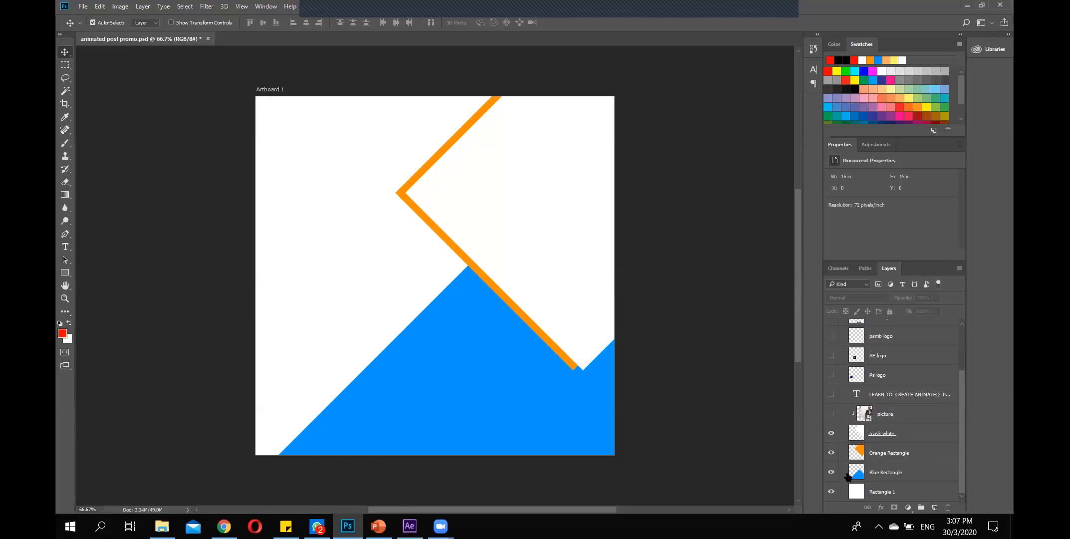
{"action": "left_click", "coordinate": [65, 274]}
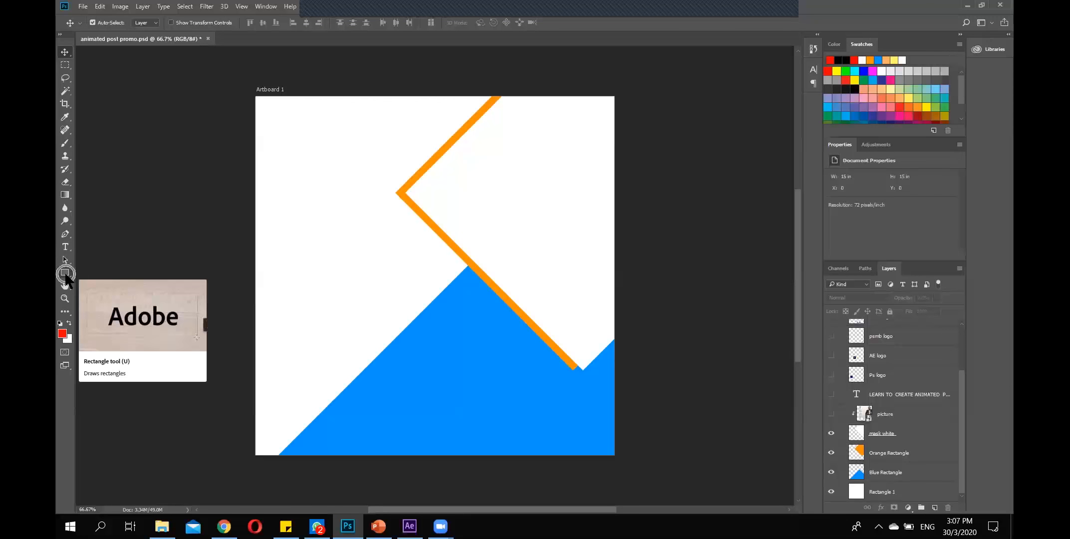
{"action": "key", "text": "ctrl"}
{"action": "key", "text": "ctrl"}
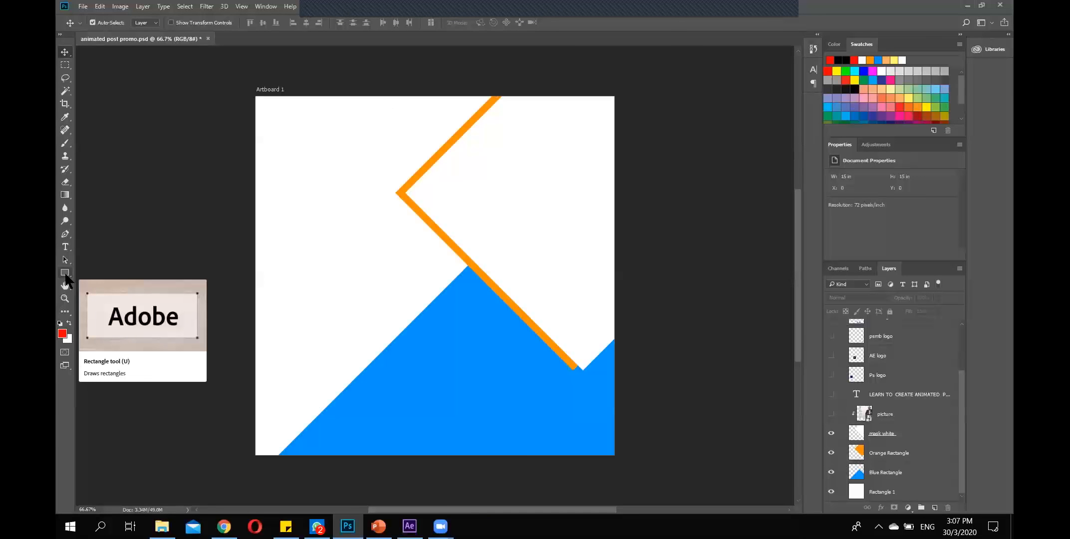
Draw a red rectangle about 411 × 323 px over the white area beside the orange edge, and undo it.
{"action": "left_click", "coordinate": [66, 276]}
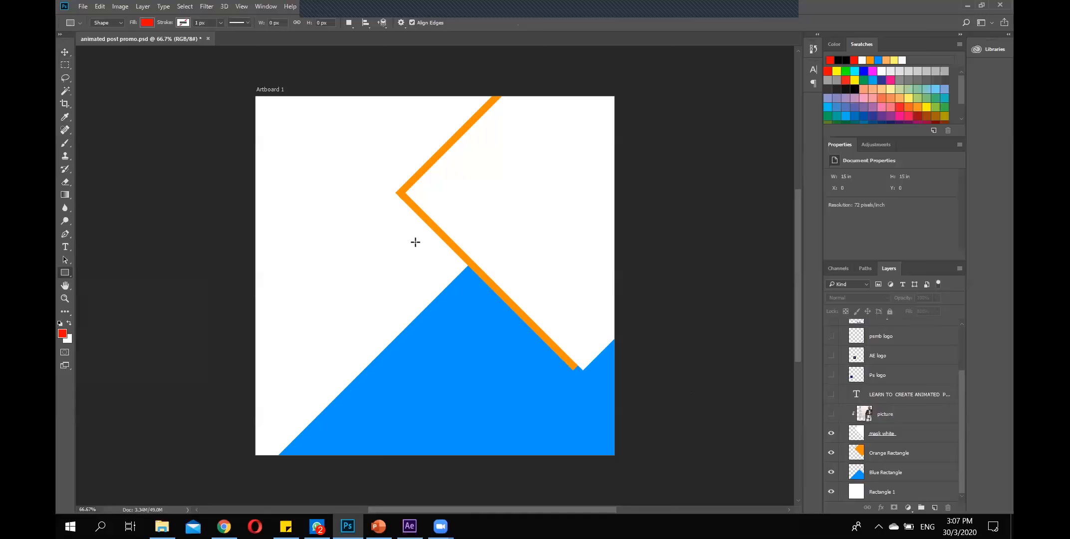
{"action": "left_click_drag", "start_coordinate": [299, 148], "coordinate": [436, 256]}
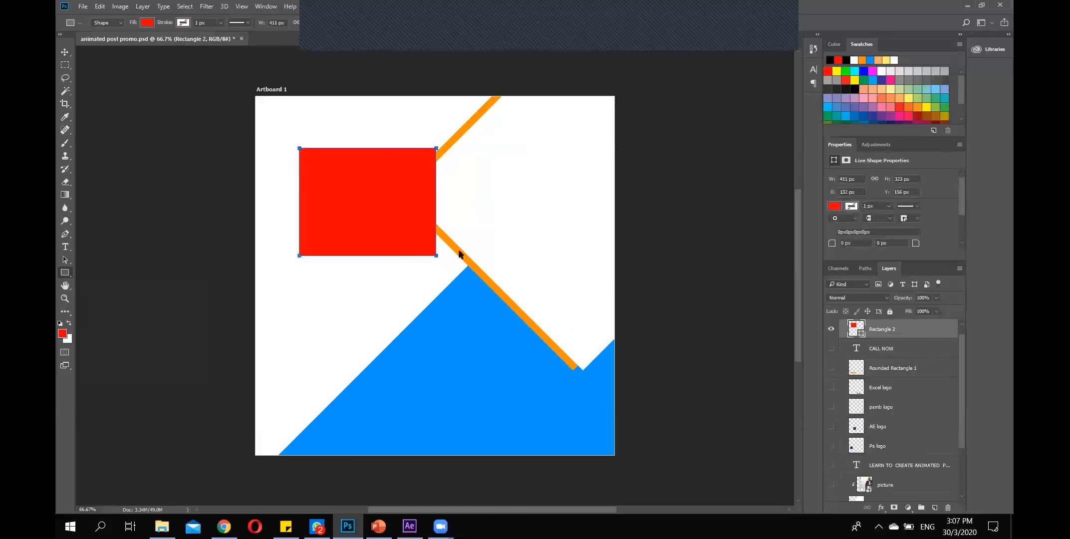
{"action": "key", "text": "ctrl+z"}
Move the Blue Rectangle up and to the left, to about X -4.54 in, Y 1.06 in, and save the document.
{"action": "left_click", "coordinate": [65, 51]}
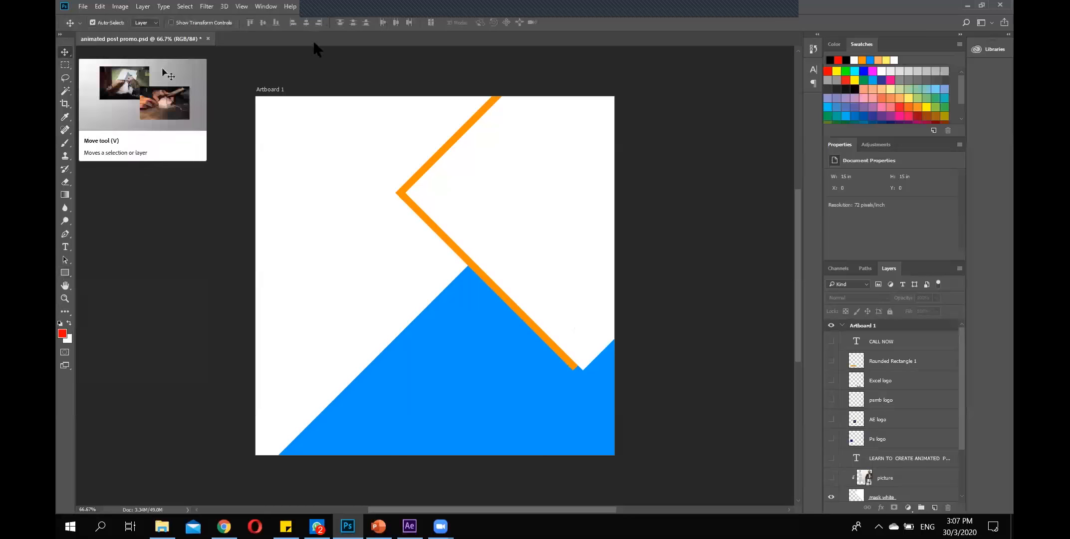
{"action": "left_click", "coordinate": [503, 392]}
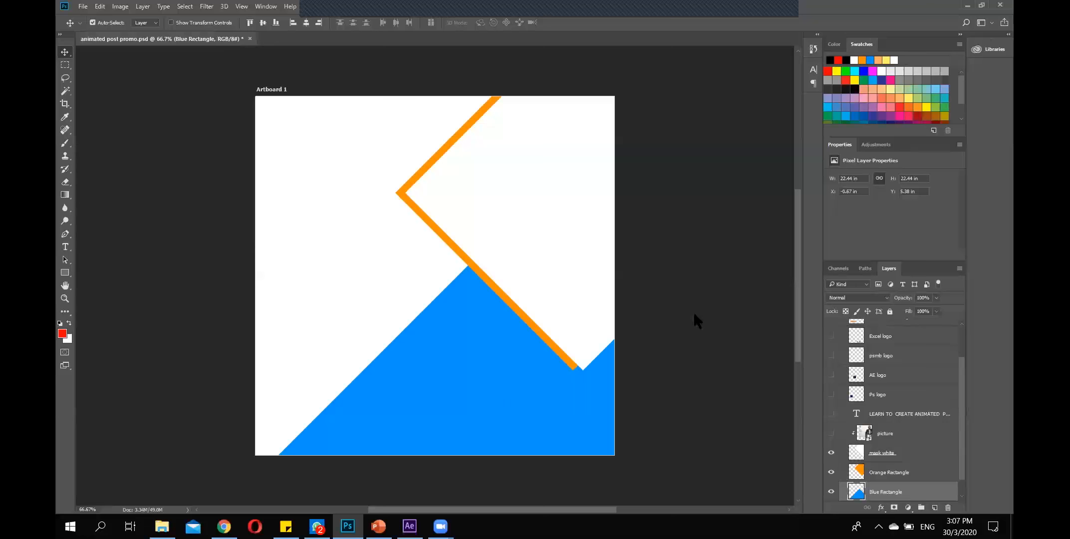
{"action": "left_click_drag", "start_coordinate": [514, 385], "coordinate": [421, 283]}
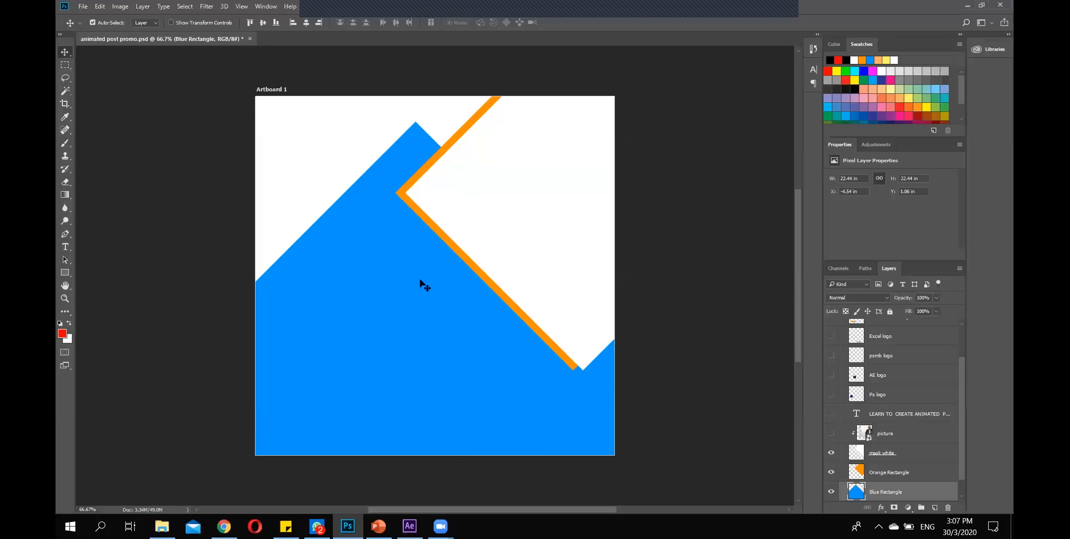
{"action": "key", "text": "ctrl"}
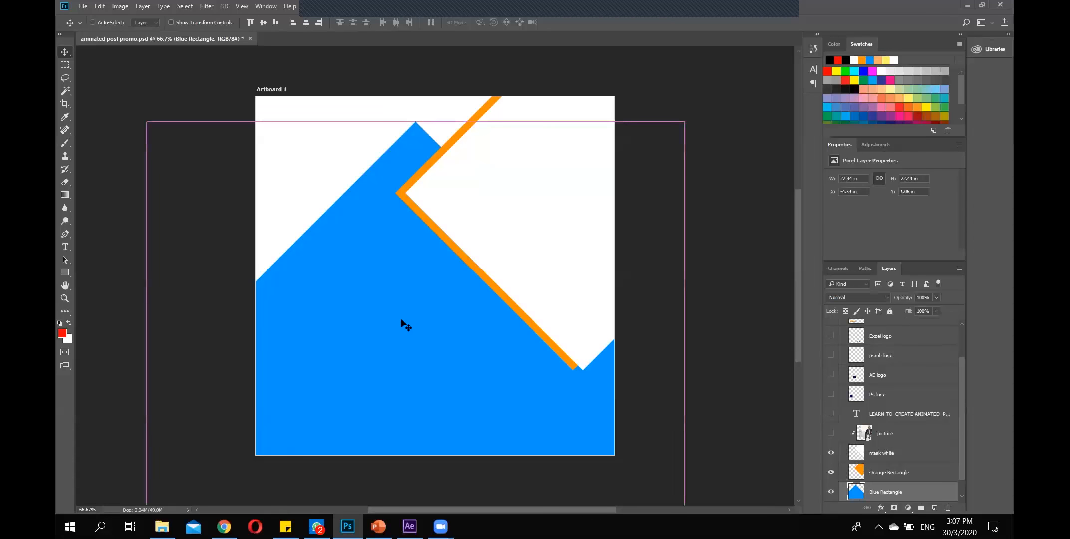
{"action": "key", "text": "ctrl+s"}
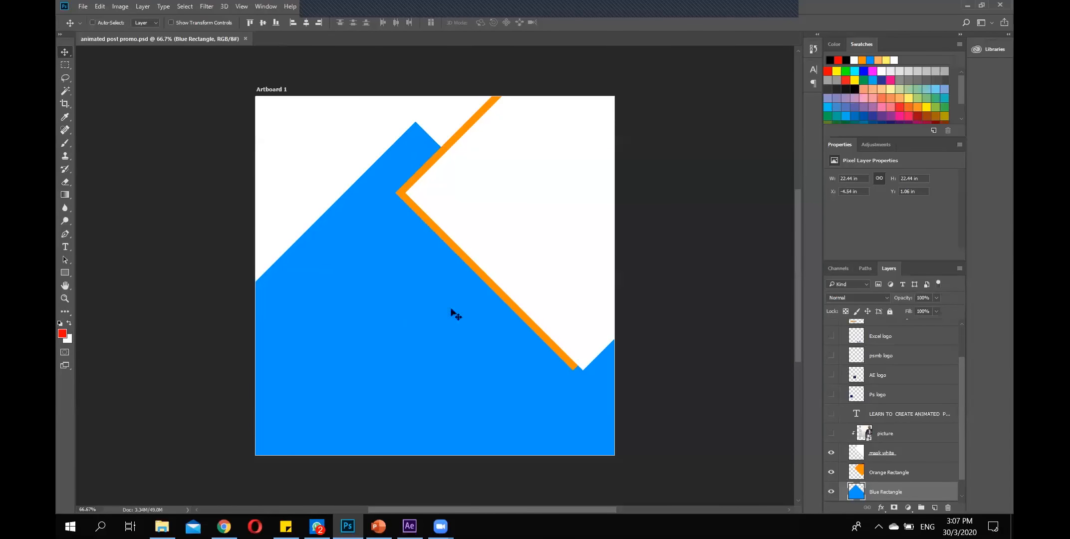
Revert the document to its Brush Tool history state, taking back the Blue Rectangle's move.
{"action": "left_click", "coordinate": [813, 49]}
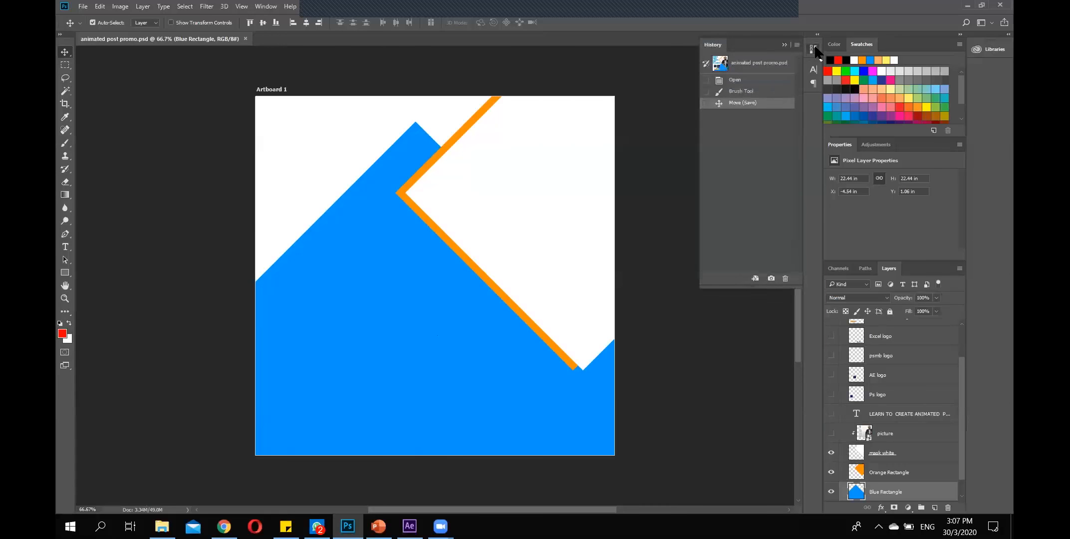
{"action": "left_click", "coordinate": [749, 92]}
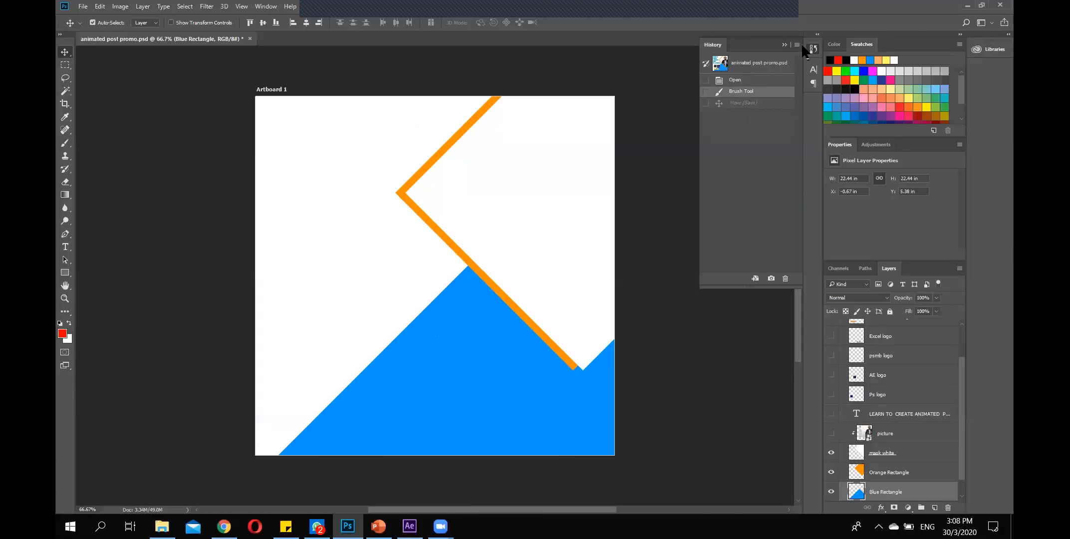
{"action": "left_click", "coordinate": [785, 46]}
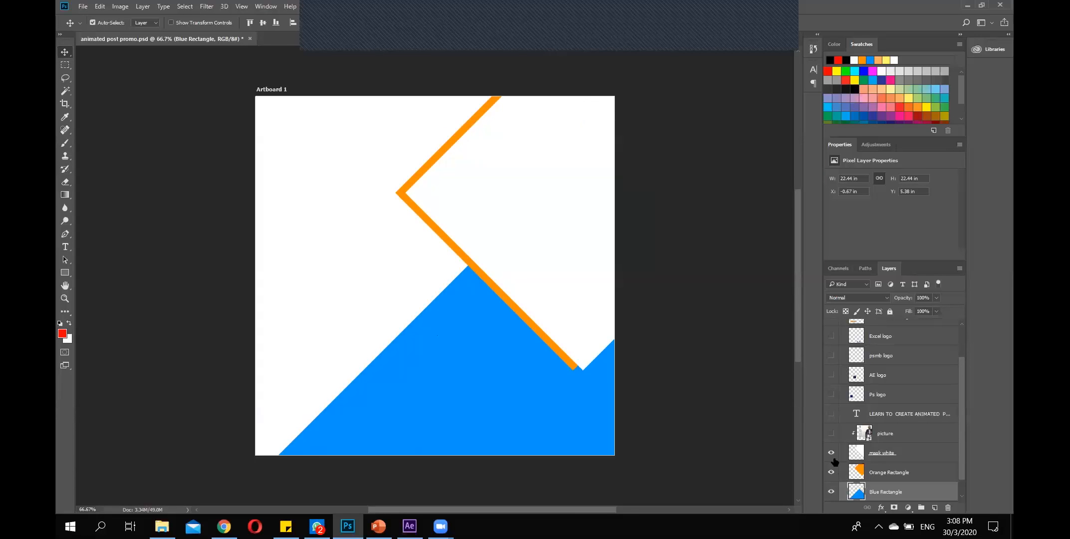
Turn on the visibility of the picture, headline text, all four logos, Rounded Rectangle 1 and CALL NOW layers.
{"action": "left_click", "coordinate": [831, 433]}
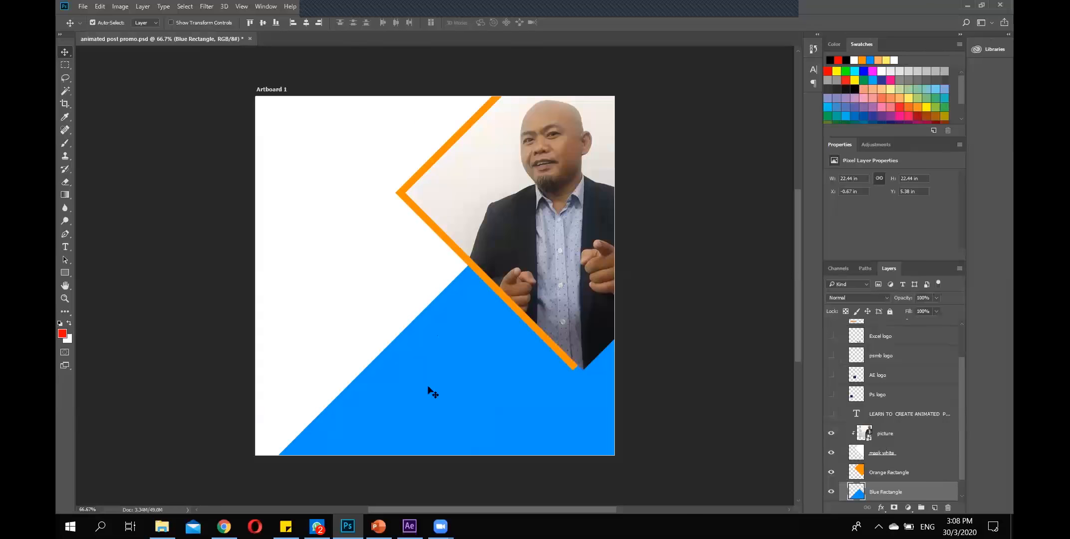
{"action": "left_click", "coordinate": [832, 415]}
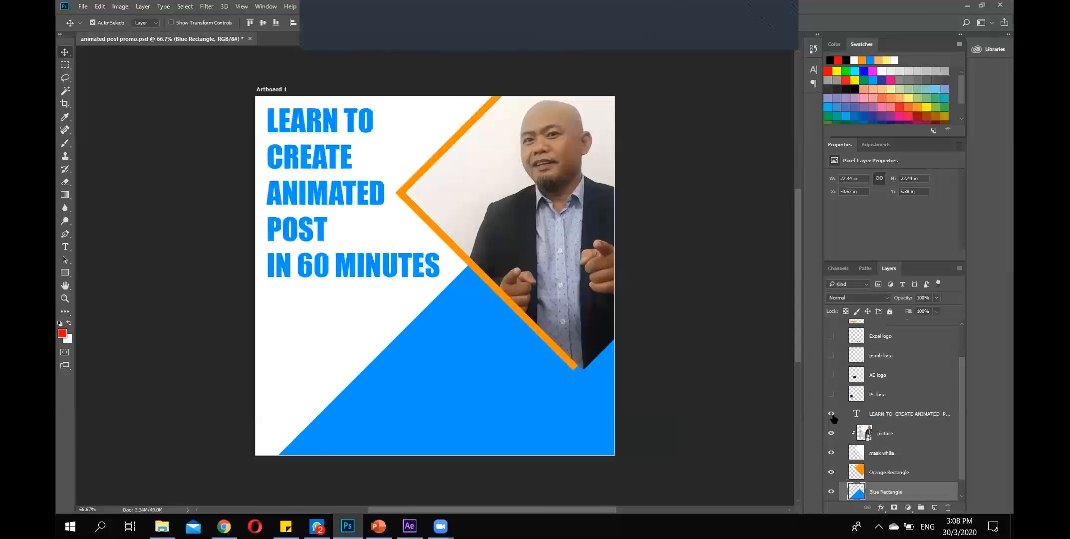
{"action": "left_click", "coordinate": [832, 395]}
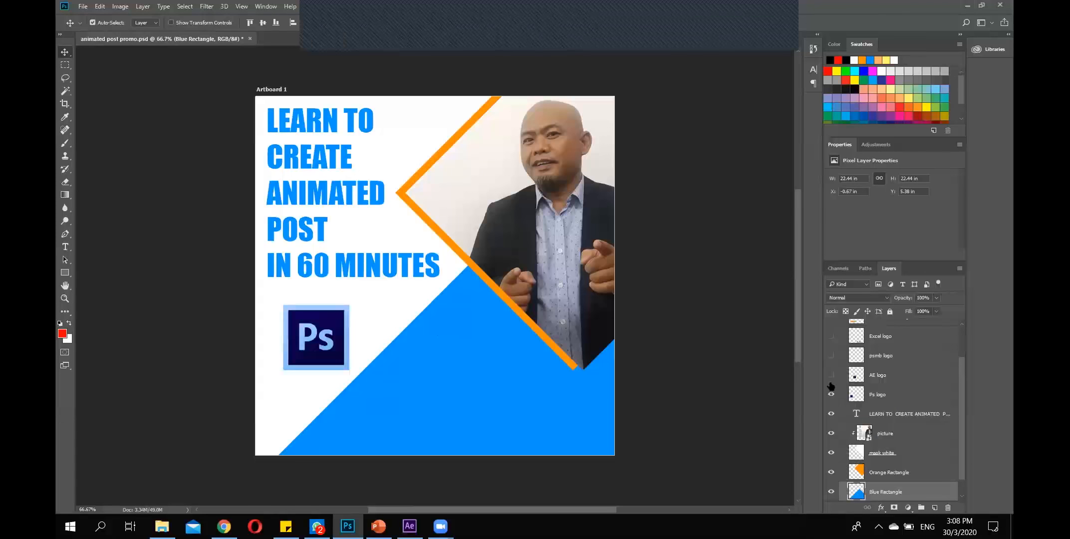
{"action": "left_click_drag", "start_coordinate": [831, 378], "coordinate": [831, 336]}
{"action": "left_click_drag", "start_coordinate": [963, 412], "coordinate": [961, 379]}
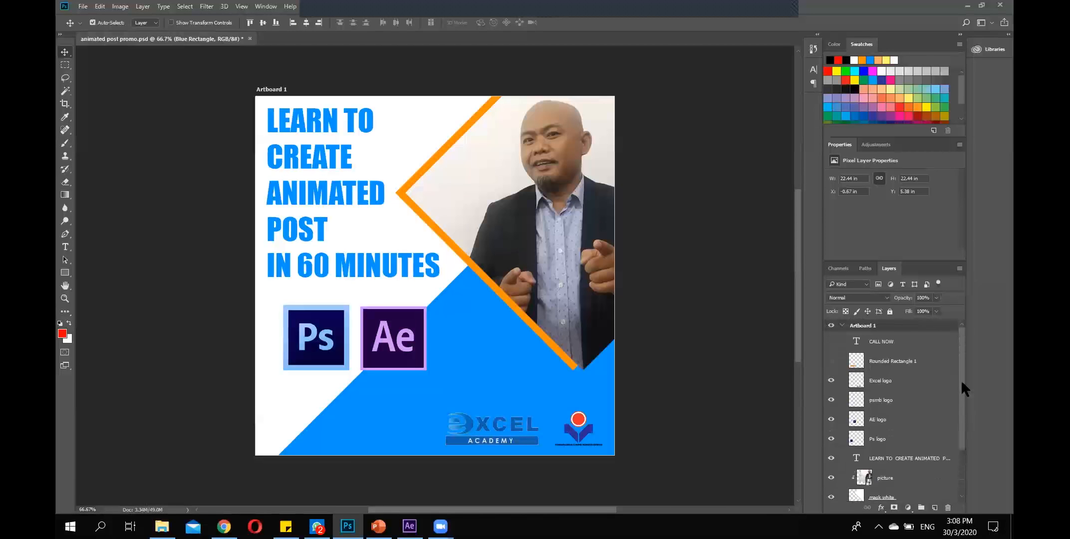
{"action": "left_click", "coordinate": [832, 361]}
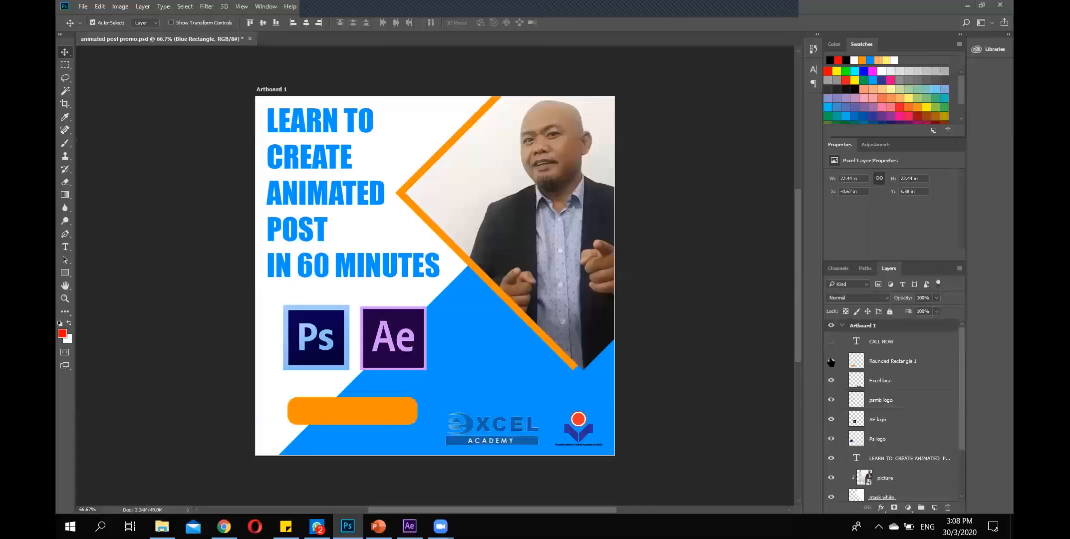
{"action": "left_click", "coordinate": [831, 341]}
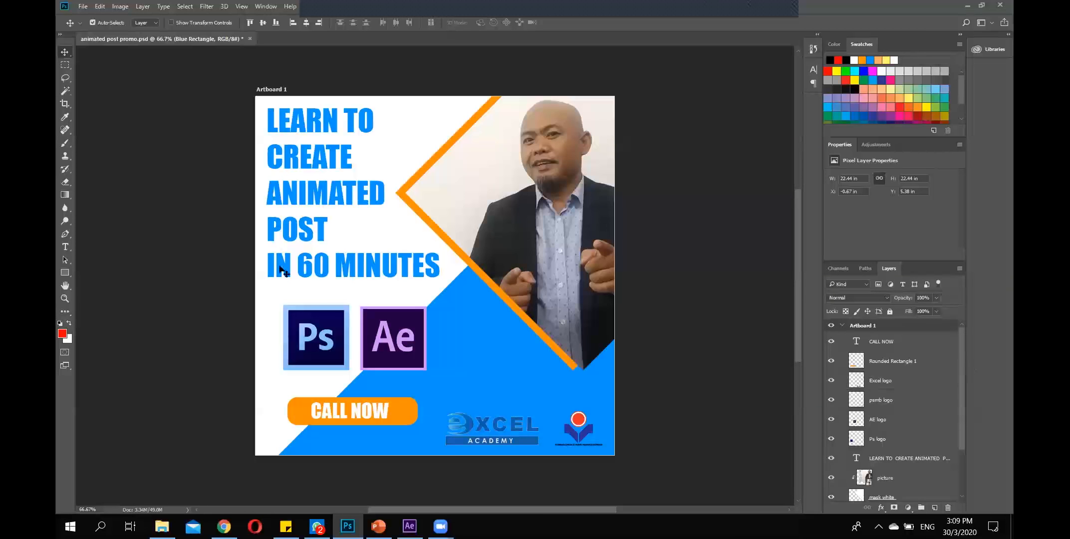
Draw a red circle about 203 px in diameter with the Ellipse tool and place it beside the Ae logo.
{"action": "left_click", "coordinate": [65, 272]}
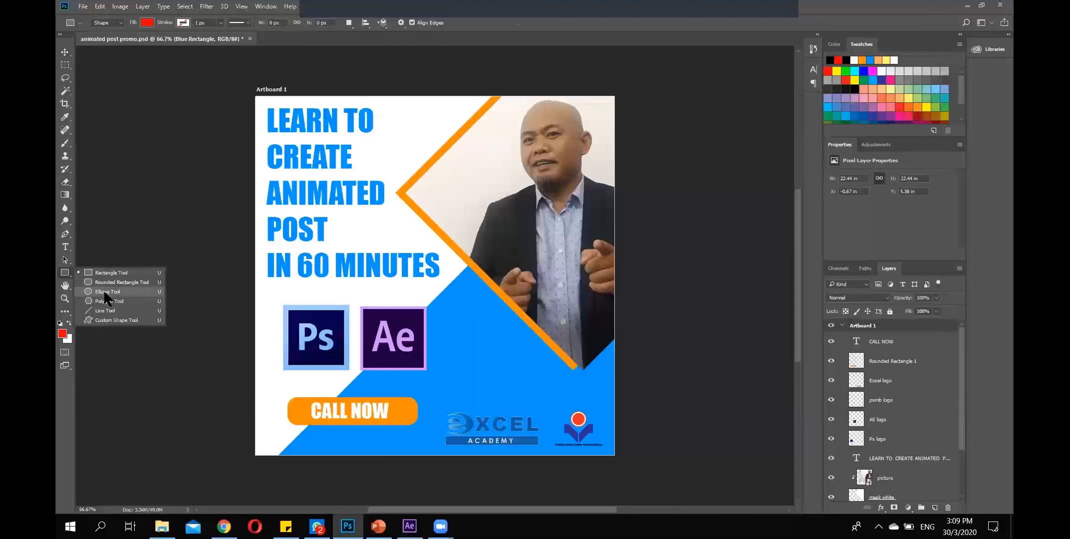
{"action": "left_click", "coordinate": [104, 291]}
{"action": "left_click_drag", "start_coordinate": [455, 321], "coordinate": [523, 393]}
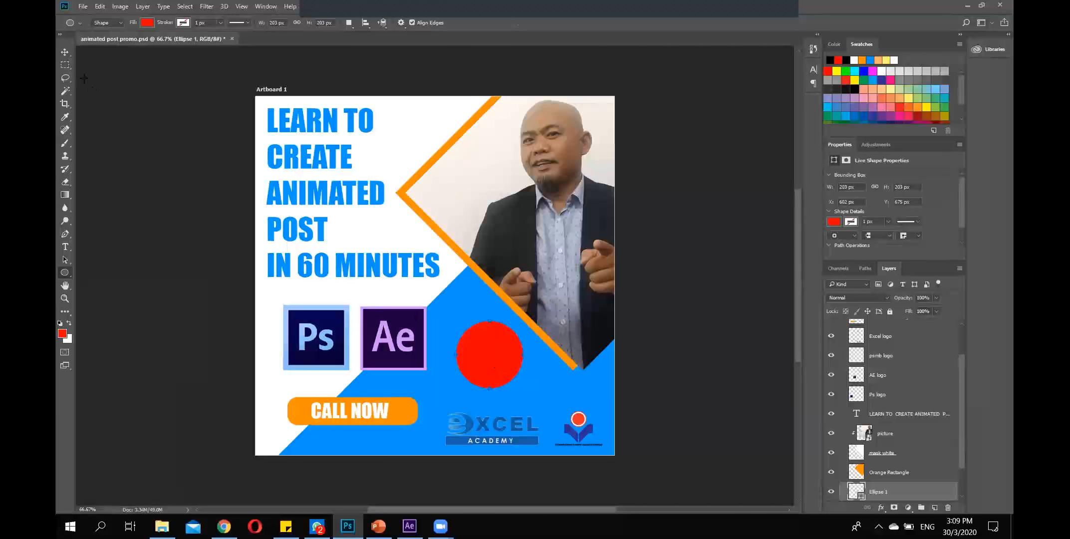
{"action": "key", "text": "v"}
{"action": "left_click_drag", "start_coordinate": [496, 356], "coordinate": [485, 335]}
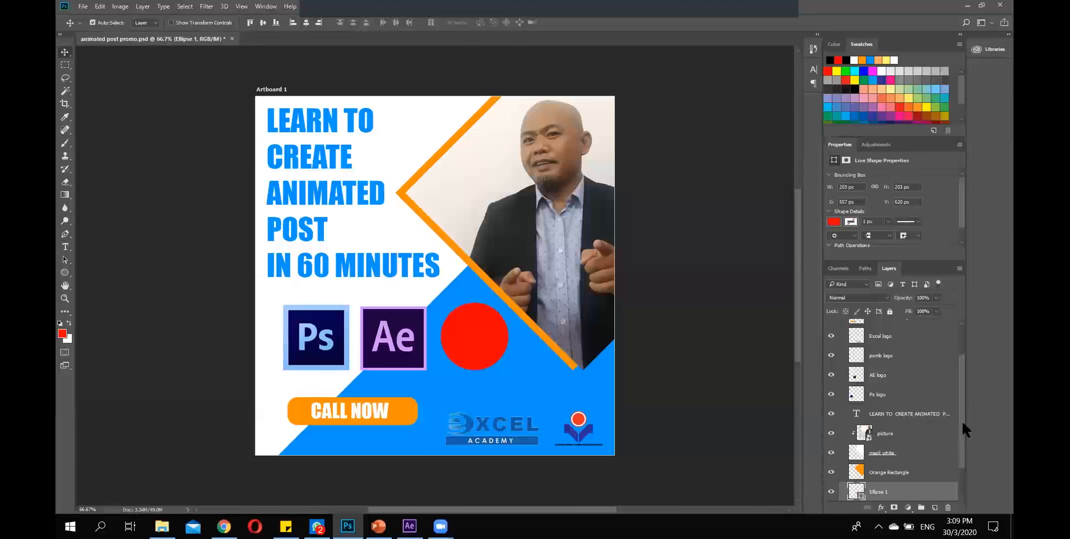
{"action": "left_click_drag", "start_coordinate": [960, 426], "coordinate": [960, 452]}
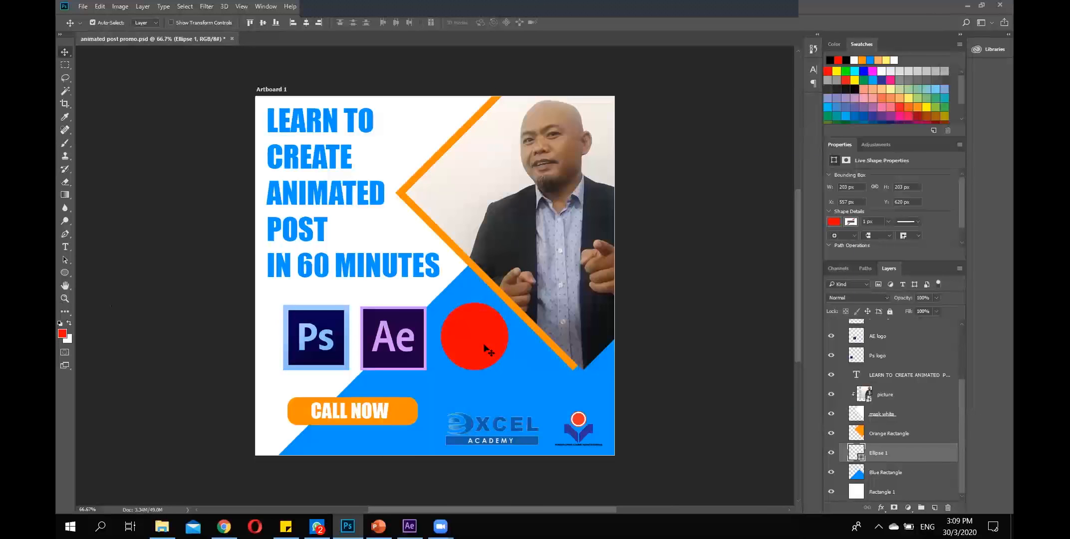
{"action": "mouse_move", "coordinate": [487, 349]}
{"action": "left_mouse_down"}
{"action": "mouse_move", "coordinate": [482, 330]}
{"action": "mouse_move", "coordinate": [489, 341]}
{"action": "left_mouse_up"}
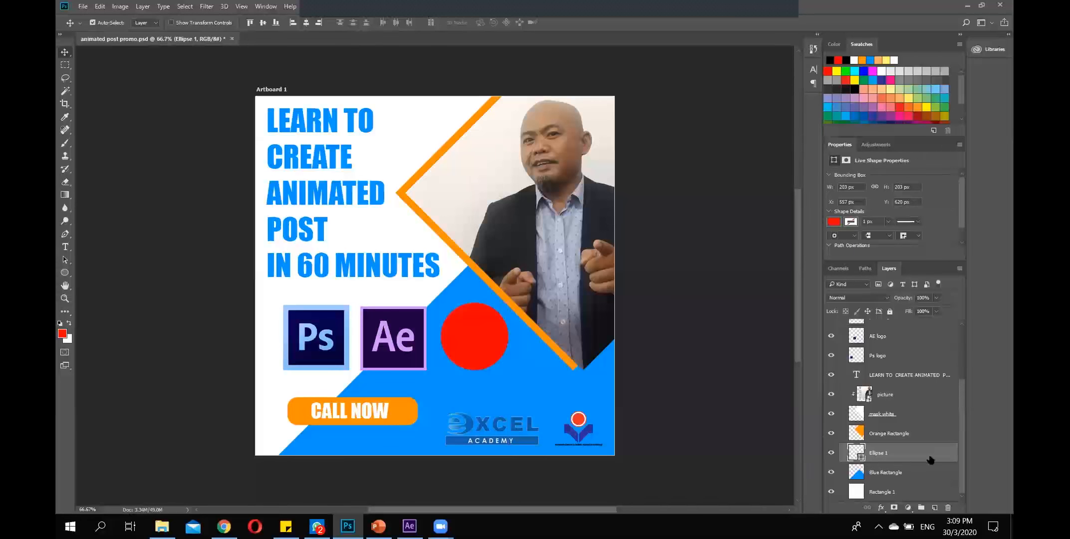
Rasterize the red circle's Ellipse 1 layer.
{"action": "right_click", "coordinate": [857, 450]}
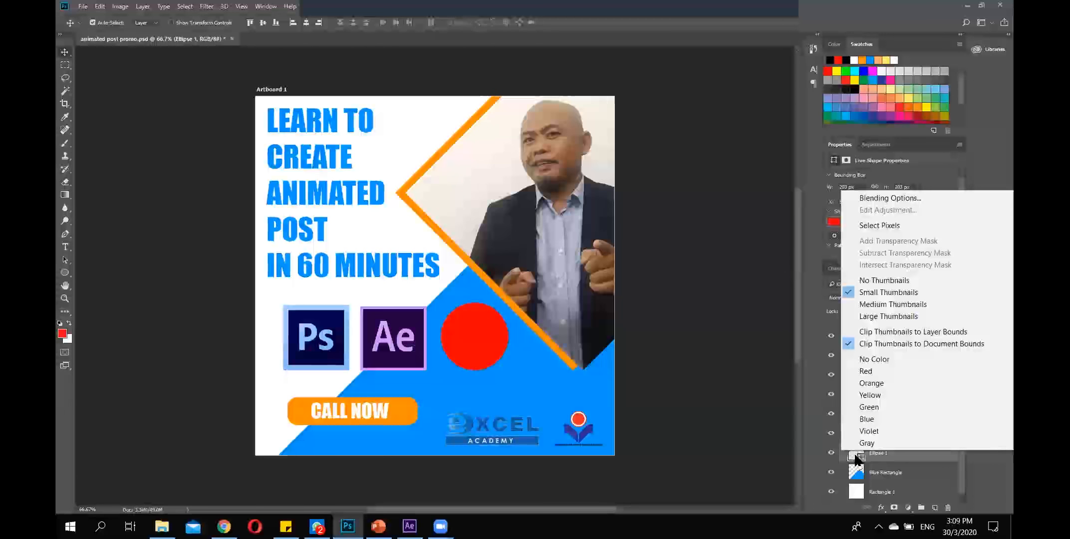
{"action": "left_click", "coordinate": [915, 468]}
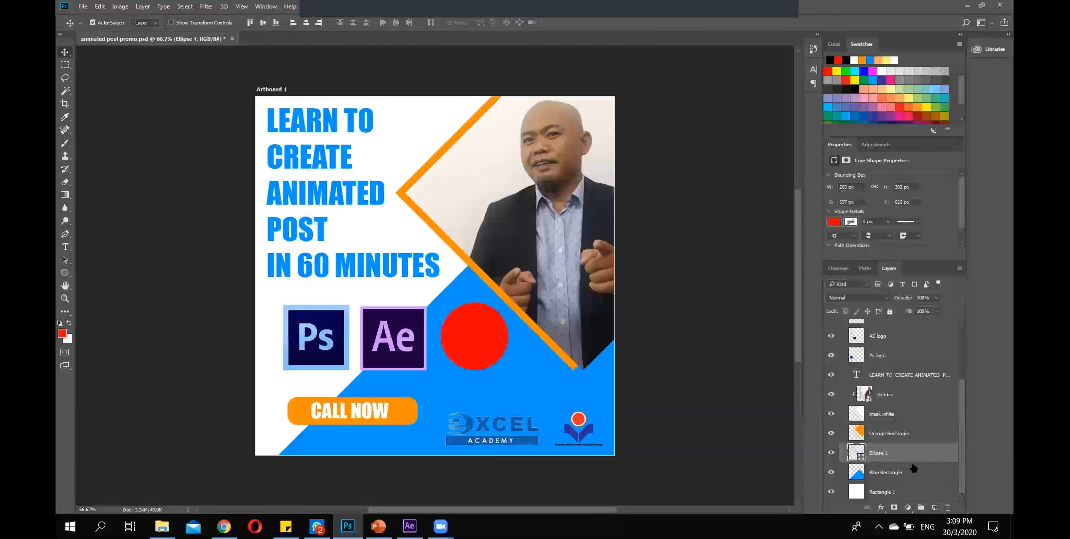
{"action": "right_click", "coordinate": [892, 449]}
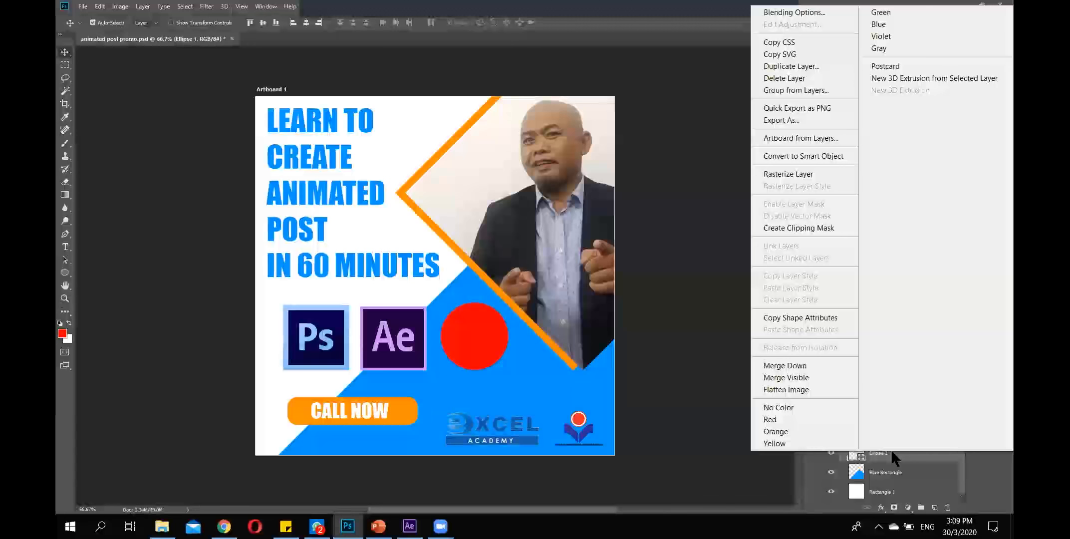
{"action": "left_click", "coordinate": [835, 172]}
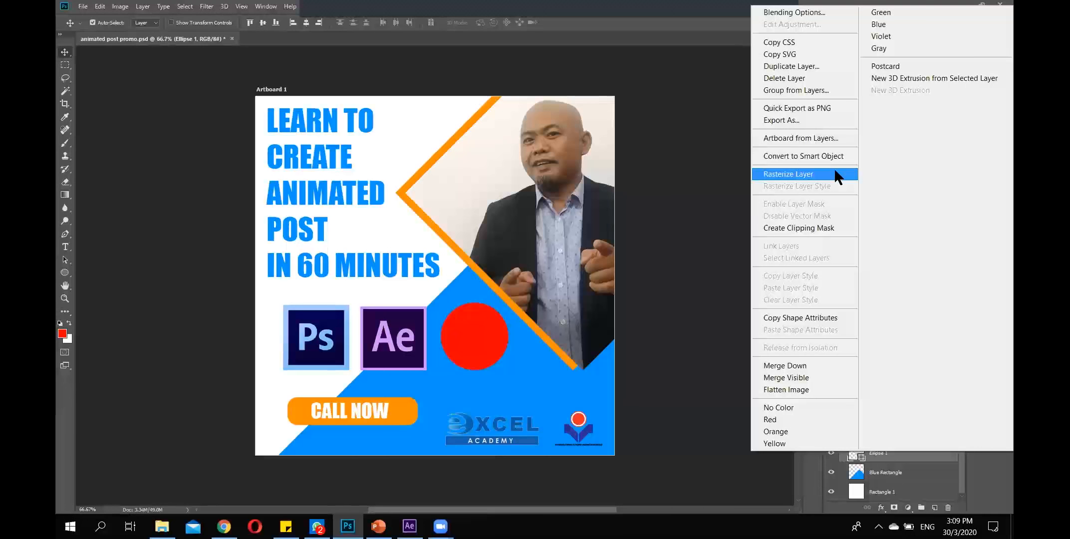
{"action": "left_click", "coordinate": [836, 171]}
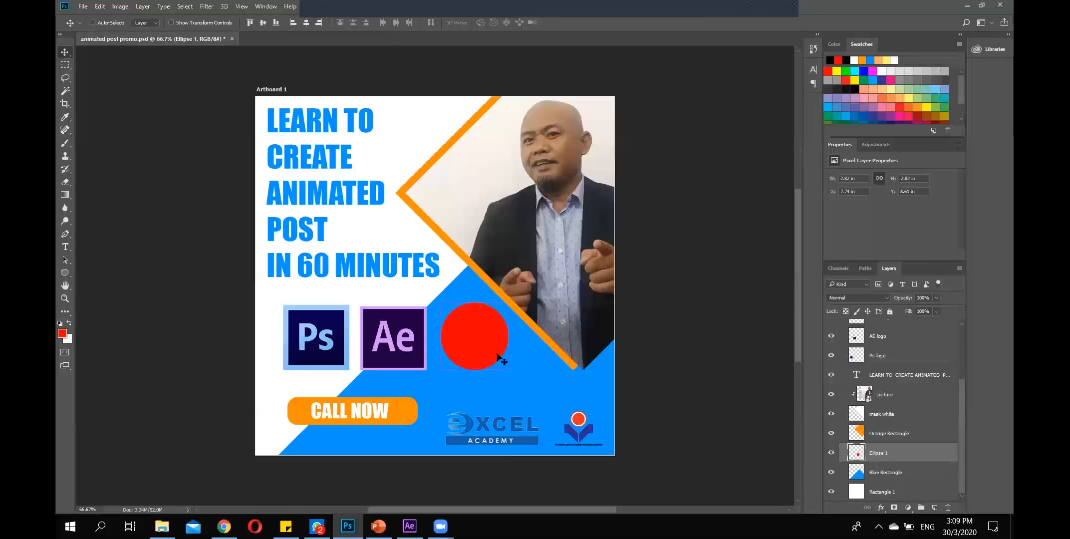
Scale the red circle to about 219.7% and move it behind the headline at the artboard's upper-left corner.
{"action": "key", "text": "ctrl+t"}
{"action": "left_click_drag", "start_coordinate": [441, 303], "coordinate": [382, 214]}
{"action": "left_click_drag", "start_coordinate": [469, 328], "coordinate": [312, 150]}
{"action": "left_click_drag", "start_coordinate": [211, 54], "coordinate": [207, 52]}
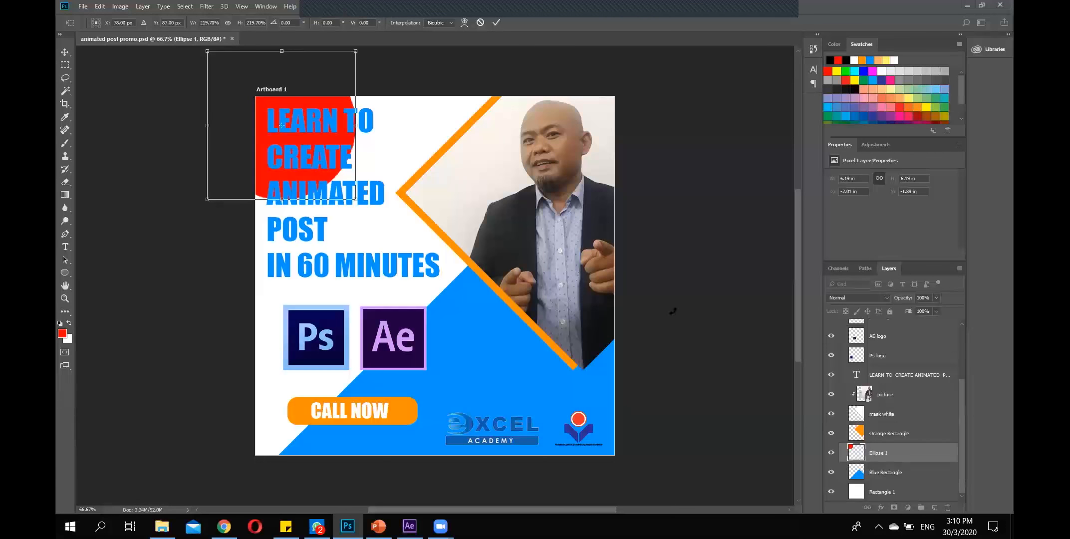
{"action": "key", "text": "Return"}
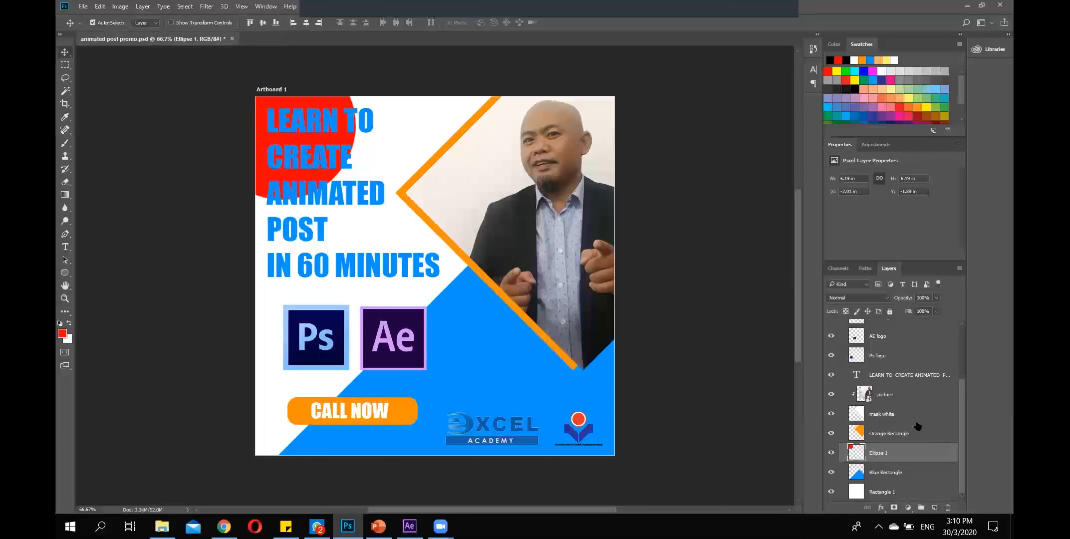
Delete the Ellipse 1 layer.
{"action": "left_click", "coordinate": [948, 508]}
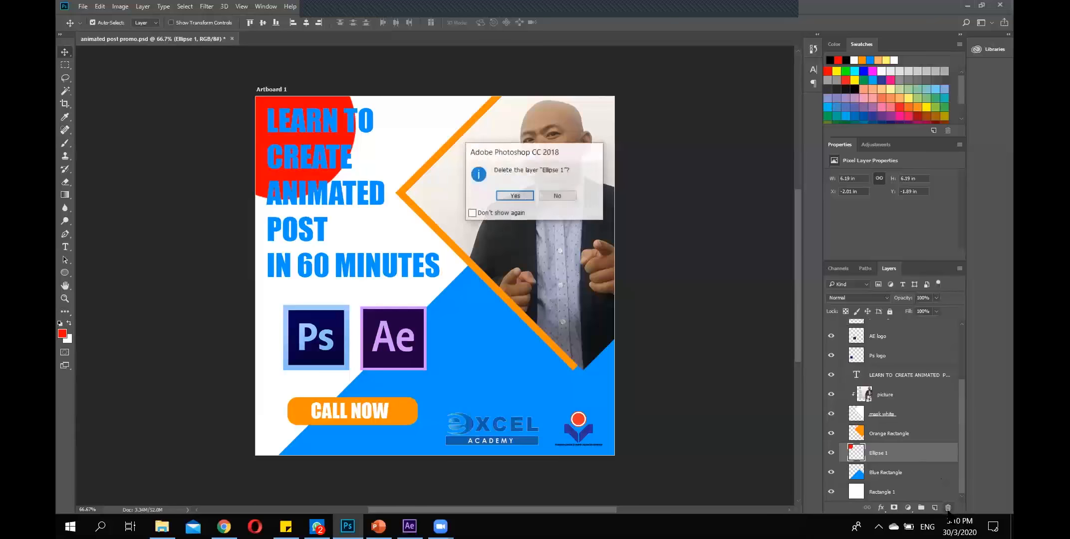
{"action": "left_click", "coordinate": [515, 195]}
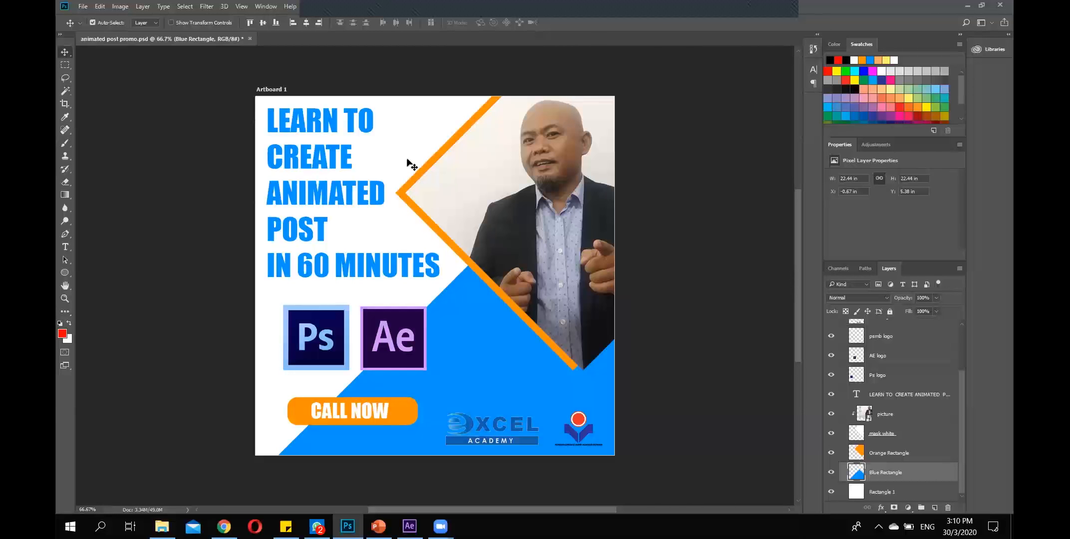
Switch to PowerPoint and show slide 4 about compositing the artwork and rasterizing layers.
{"action": "left_click", "coordinate": [379, 526]}
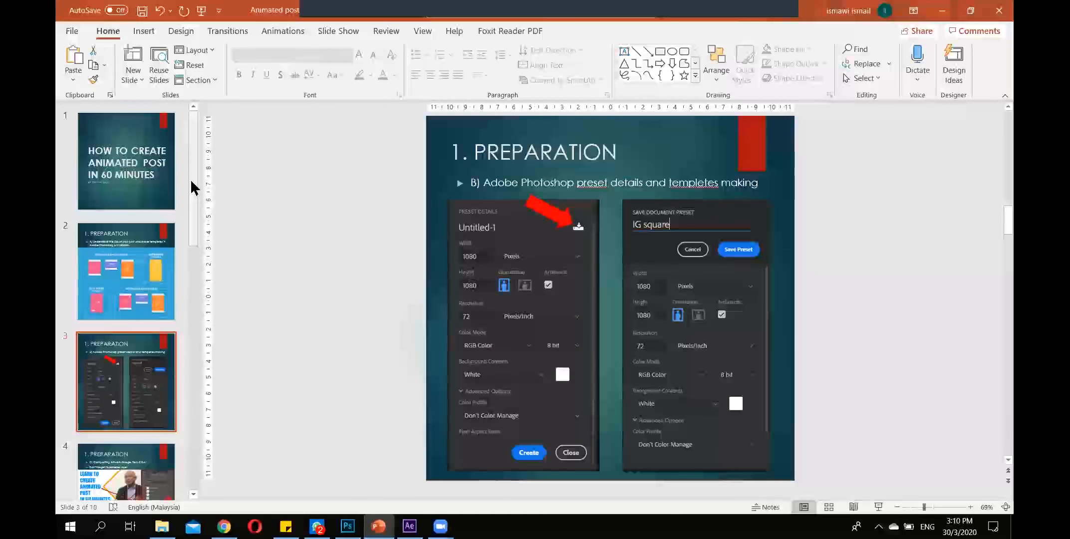
{"action": "scroll", "coordinate": [182, 226], "scroll_direction": "down", "scroll_amount": 5}
{"action": "left_click", "coordinate": [119, 247]}
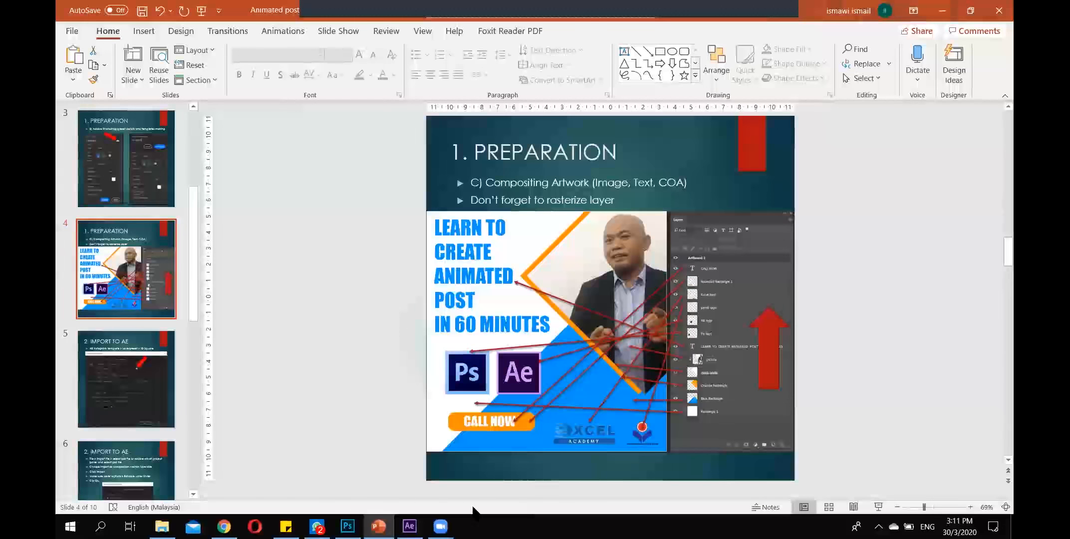
Switch back to Photoshop and undock the Layers panel, placing it beside the artboard with all layers in view.
{"action": "left_click", "coordinate": [348, 526]}
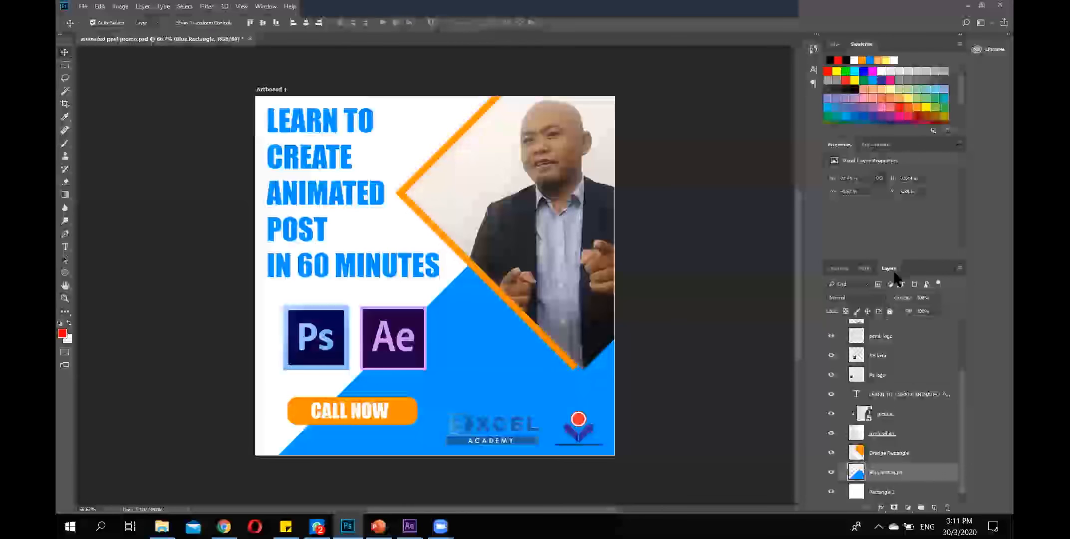
{"action": "left_click_drag", "start_coordinate": [889, 268], "coordinate": [654, 148]}
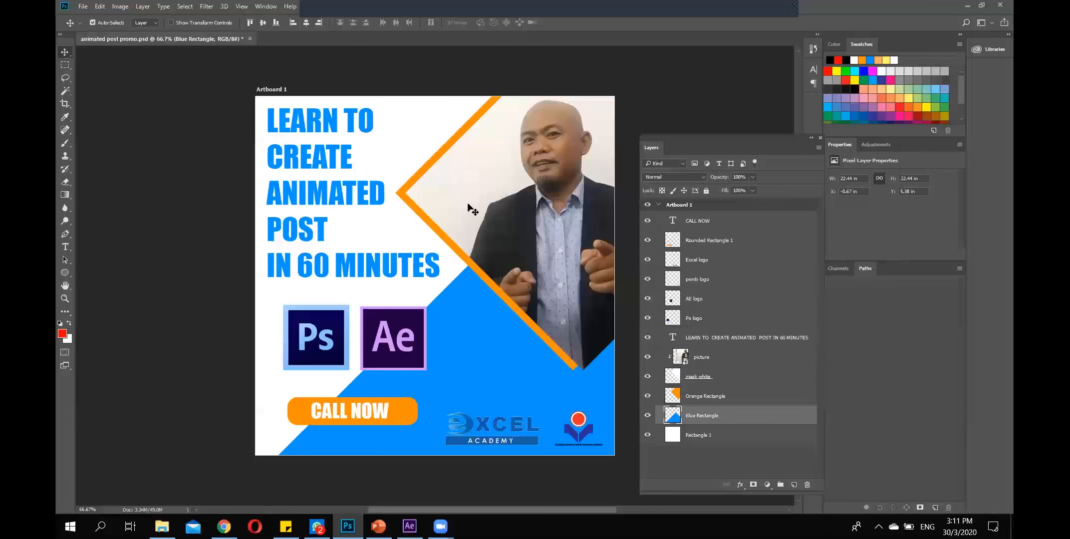
{"action": "left_click_drag", "start_coordinate": [469, 202], "coordinate": [325, 193]}
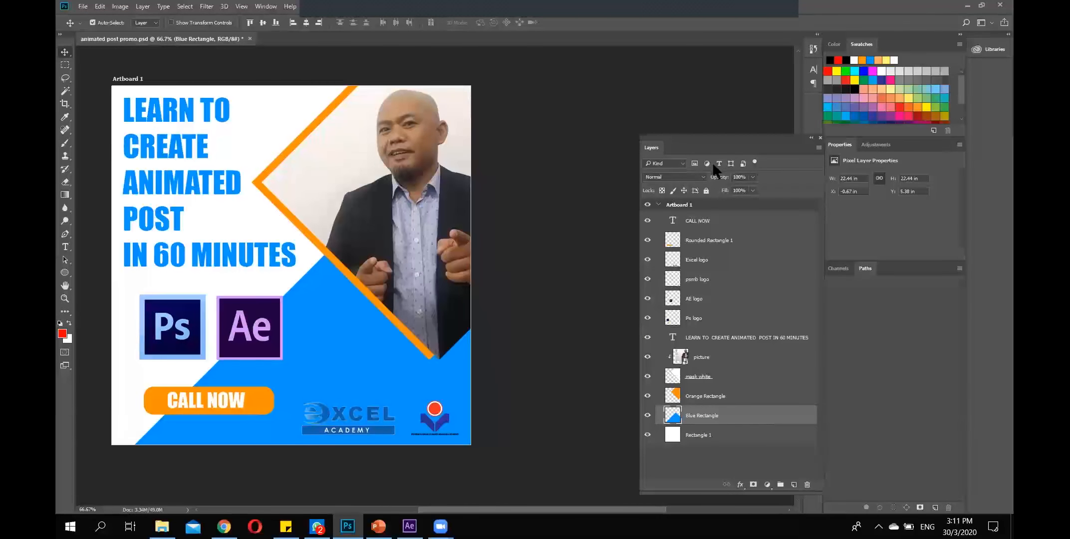
Move the floating Layers panel right next to the artboard and enlarge it.
{"action": "left_click_drag", "start_coordinate": [724, 132], "coordinate": [569, 81]}
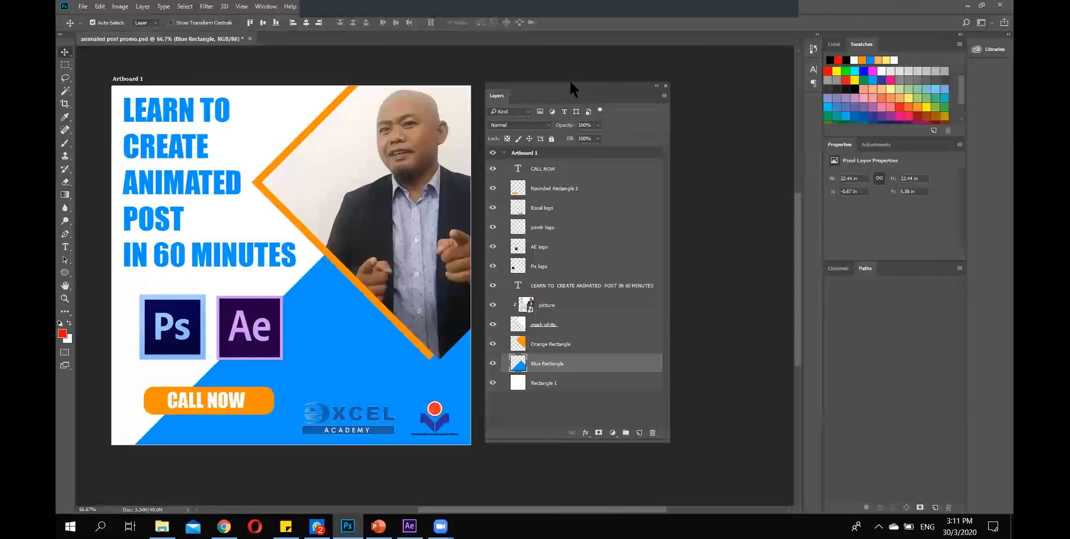
{"action": "left_click_drag", "start_coordinate": [673, 441], "coordinate": [718, 473]}
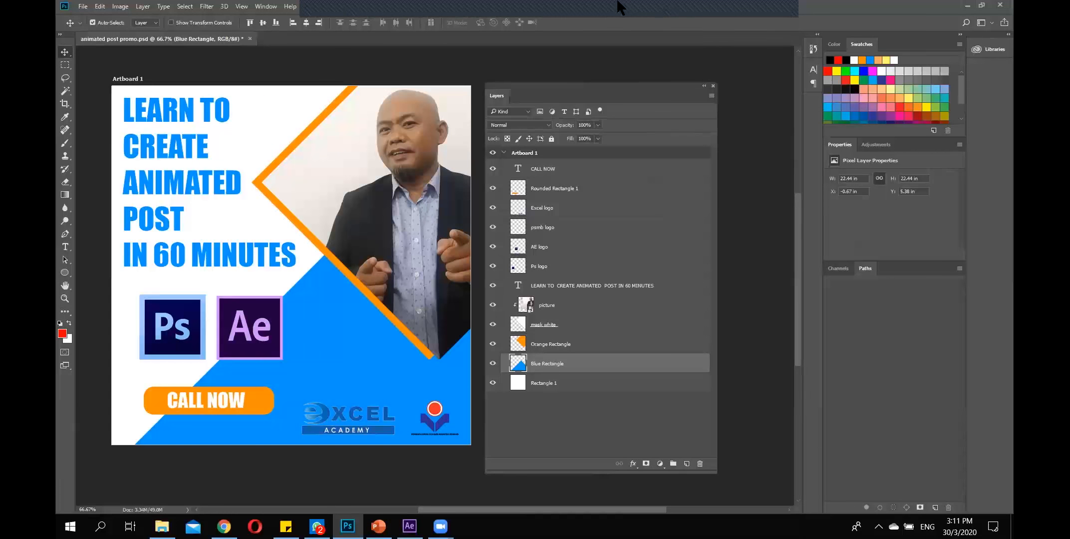
{"action": "left_click", "coordinate": [362, 12]}
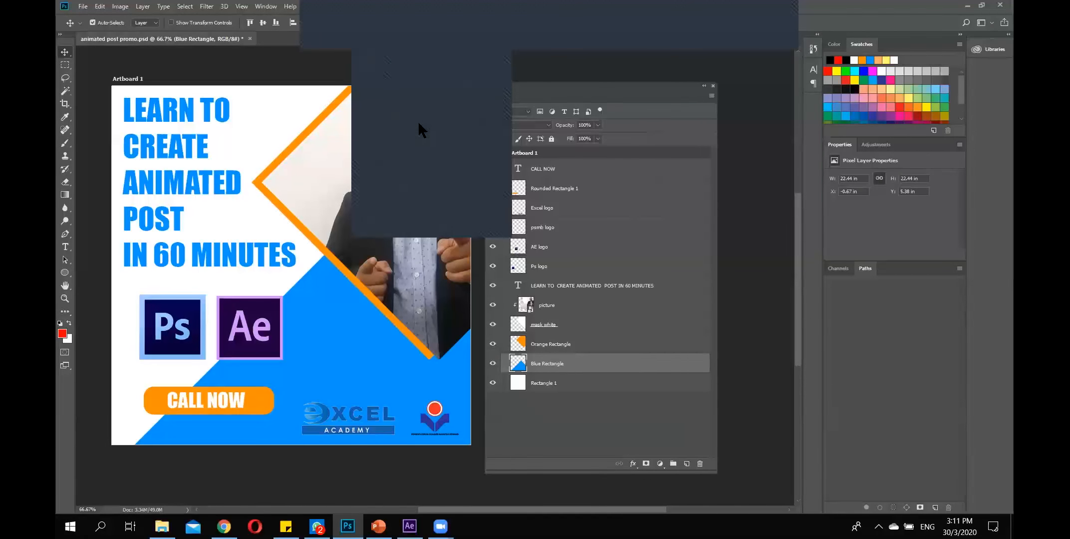
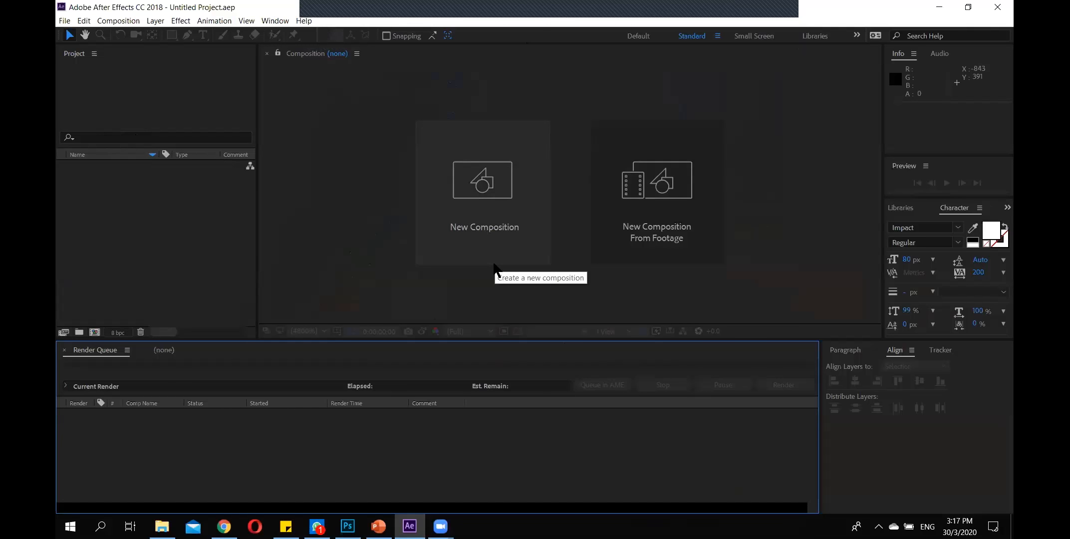
Examine the preset list and the IG Square settings for a new After Effects composition, and cancel without creating it.
{"action": "left_click", "coordinate": [507, 228]}
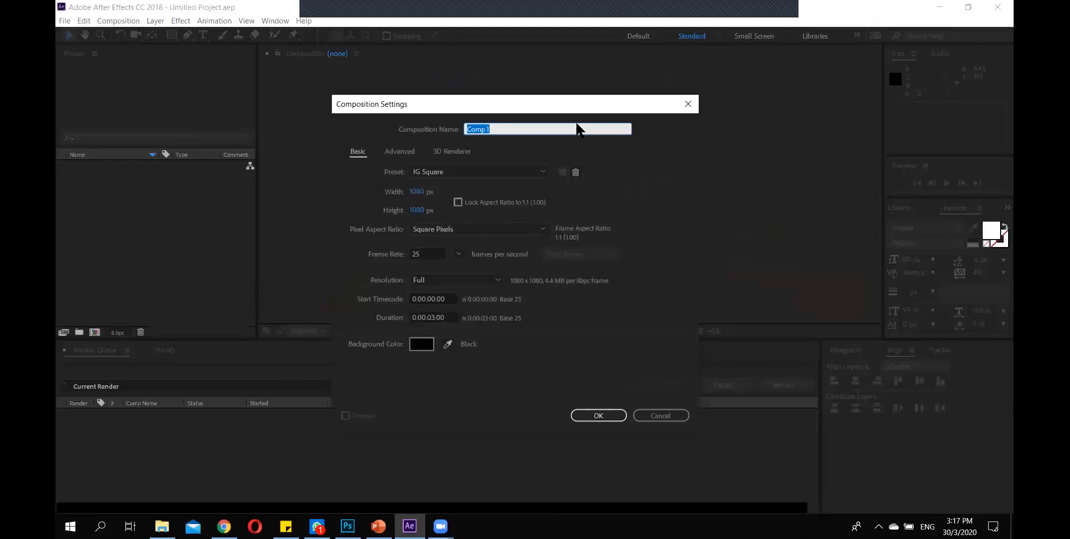
{"action": "left_click", "coordinate": [544, 173]}
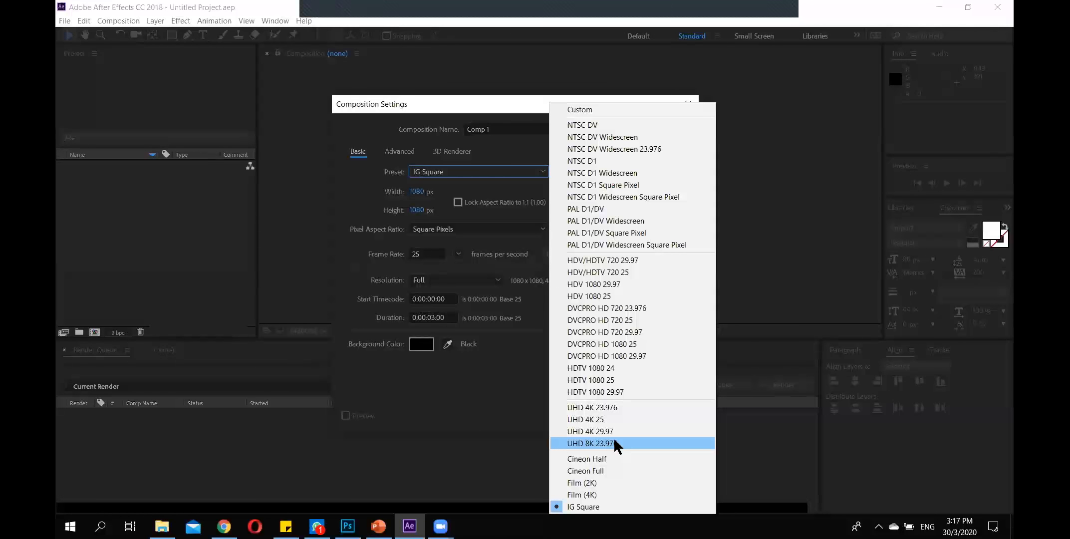
{"action": "left_click", "coordinate": [758, 220]}
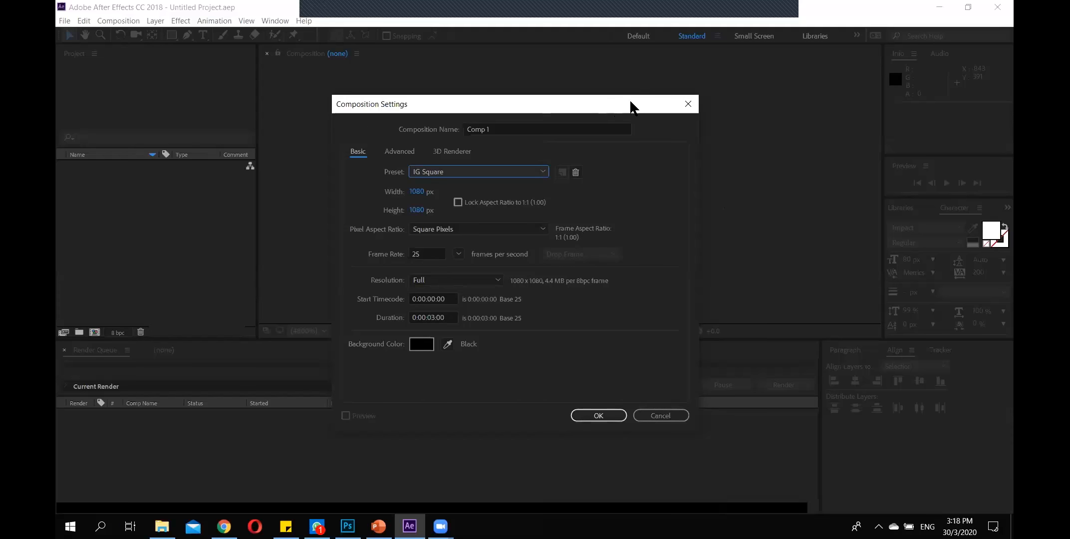
{"action": "left_click_drag", "start_coordinate": [629, 99], "coordinate": [680, 62]}
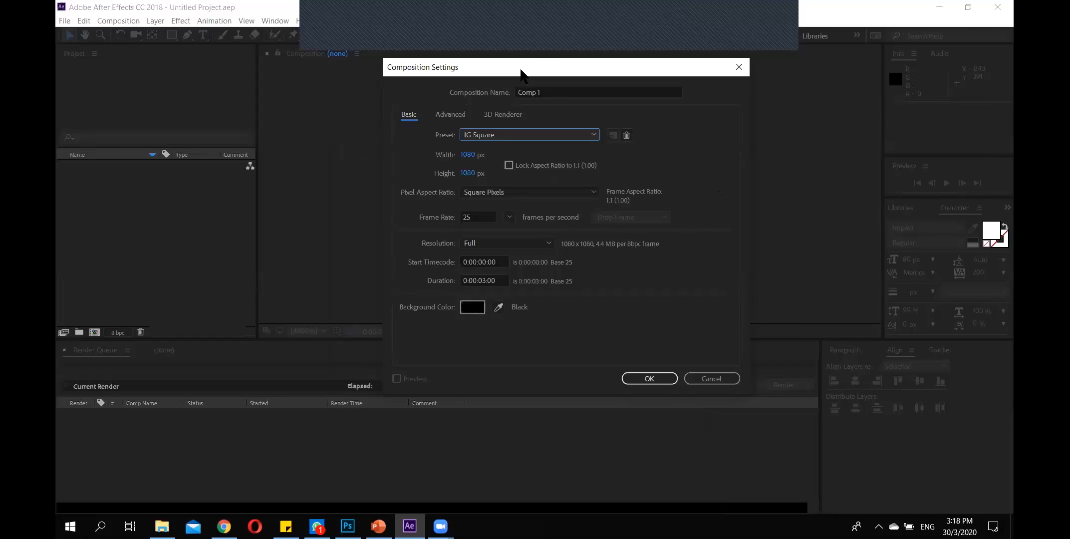
{"action": "left_click", "coordinate": [594, 135]}
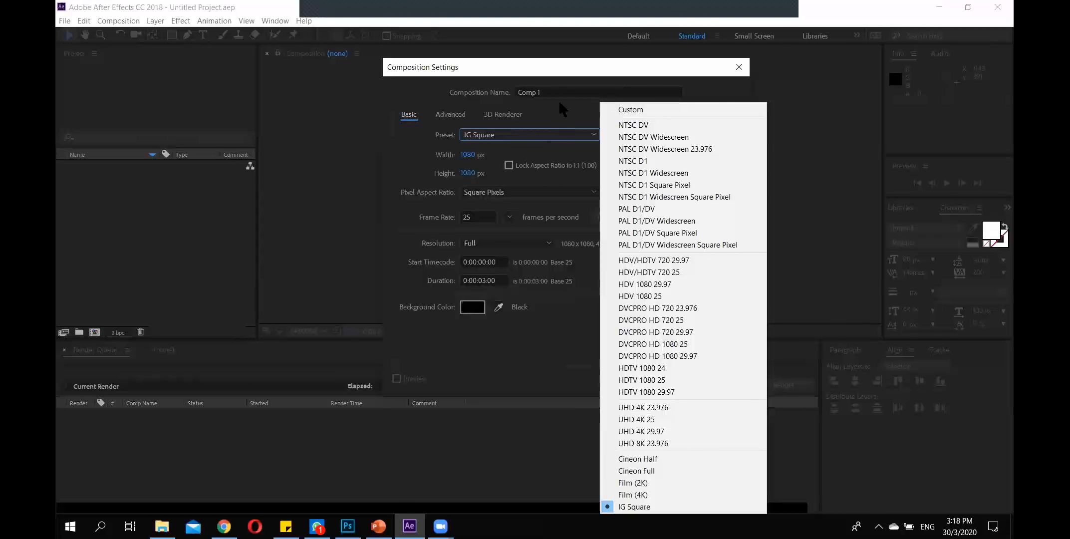
{"action": "left_click", "coordinate": [552, 340]}
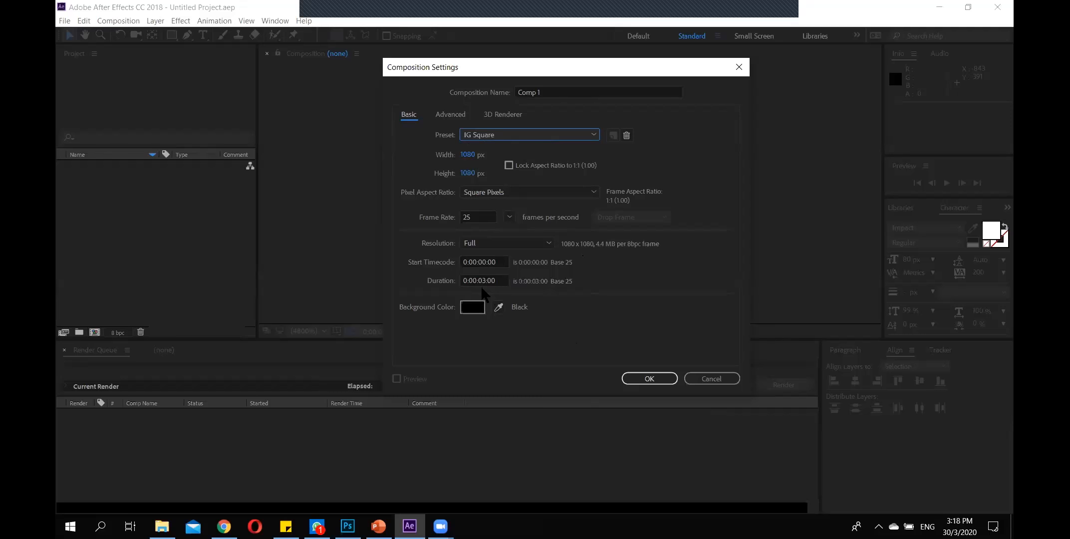
{"action": "left_click", "coordinate": [730, 382]}
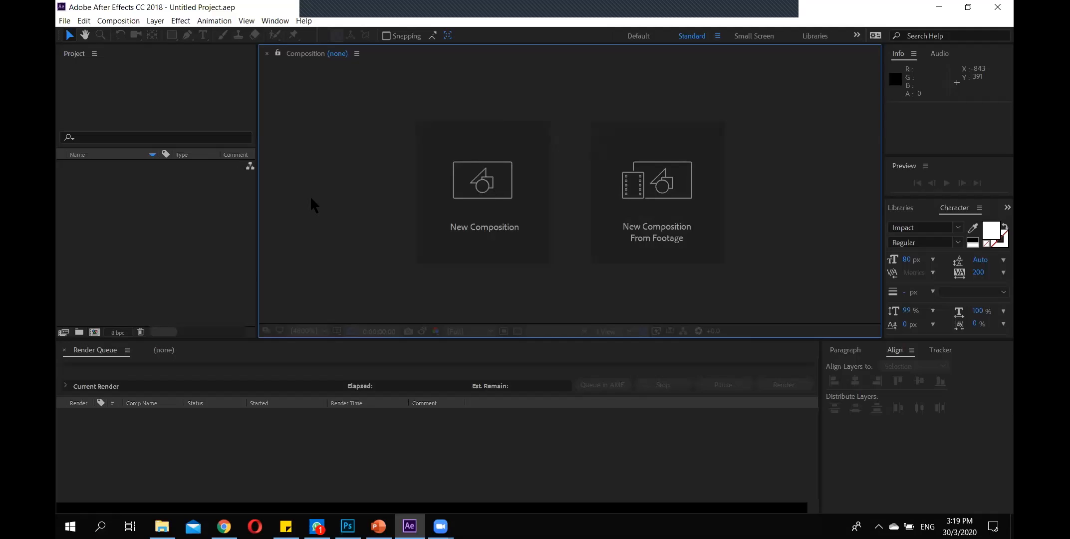
{"action": "left_click", "coordinate": [378, 3]}
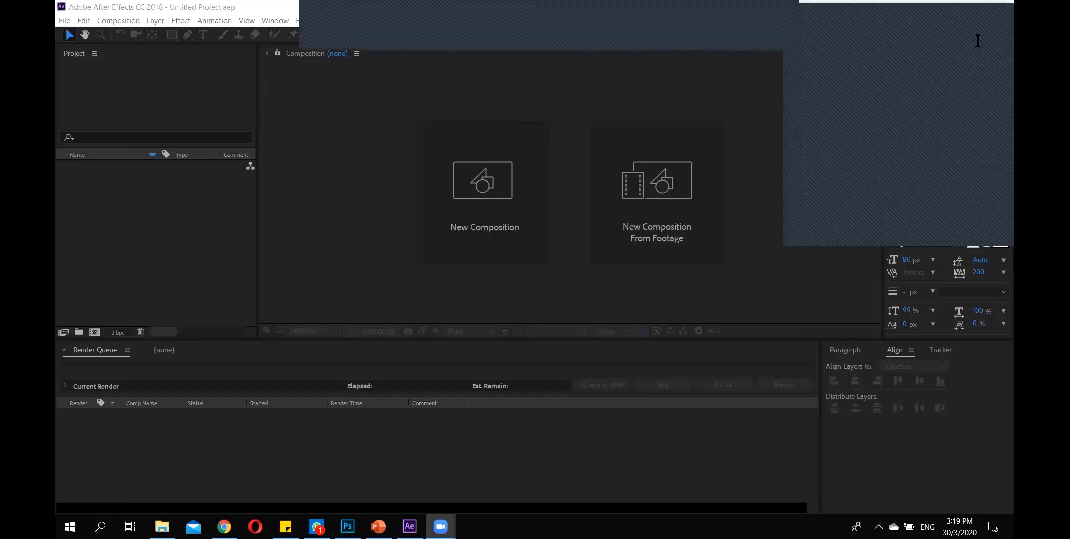
{"action": "left_click", "coordinate": [941, 10]}
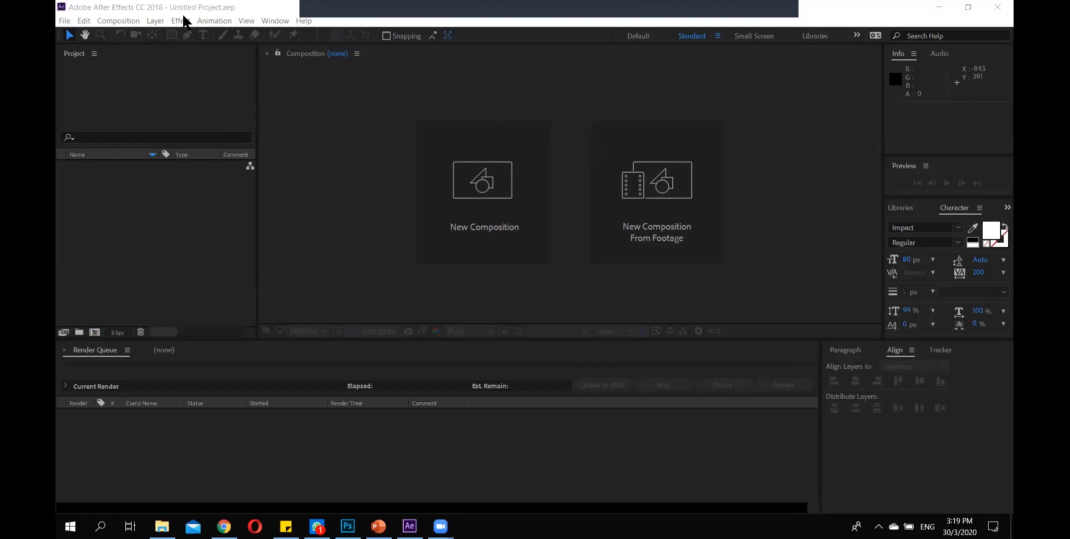
{"action": "left_click", "coordinate": [65, 22]}
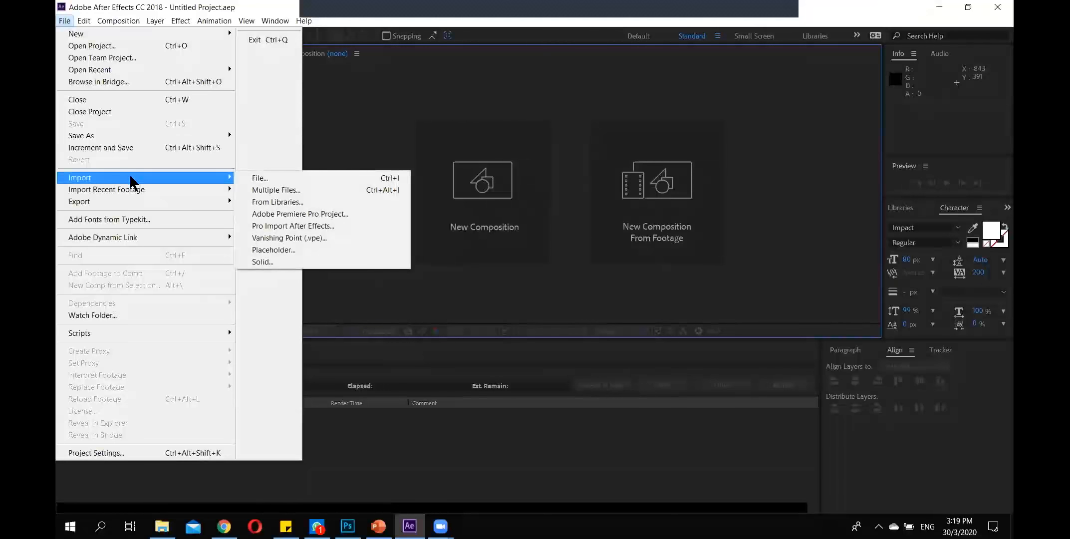
{"action": "mouse_move", "coordinate": [229, 179]}
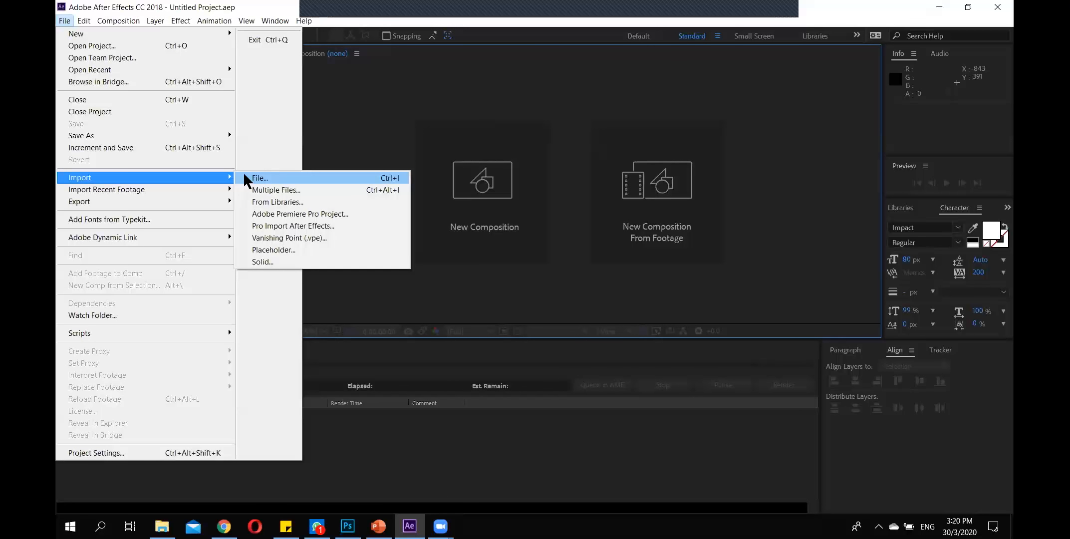
{"action": "left_click", "coordinate": [353, 98]}
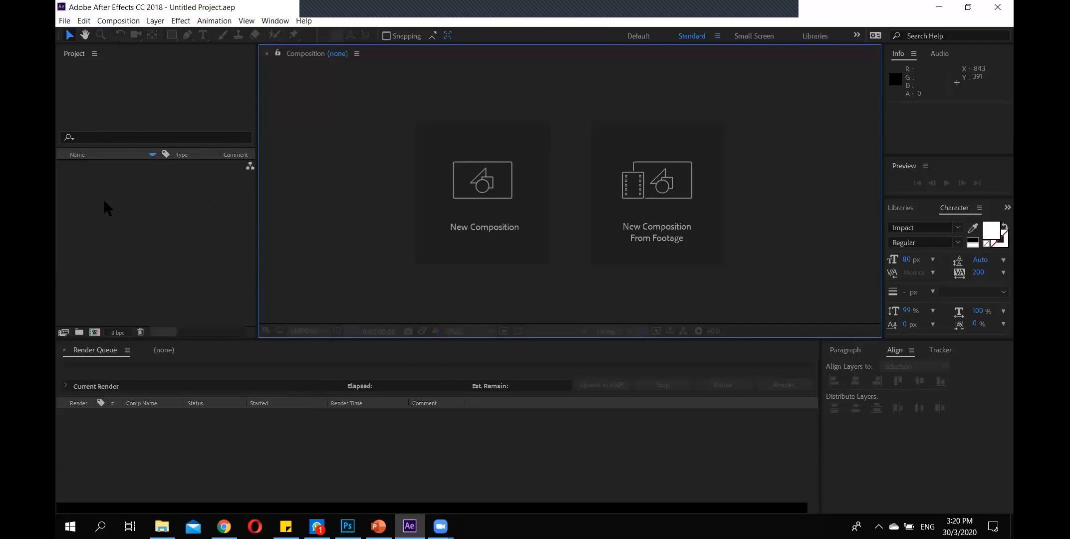
Import the animated post promo PSD from the Create Animated Post folder as Composition - Retain Layer Sizes with Editable Layer Styles.
{"action": "double_click", "coordinate": [133, 210]}
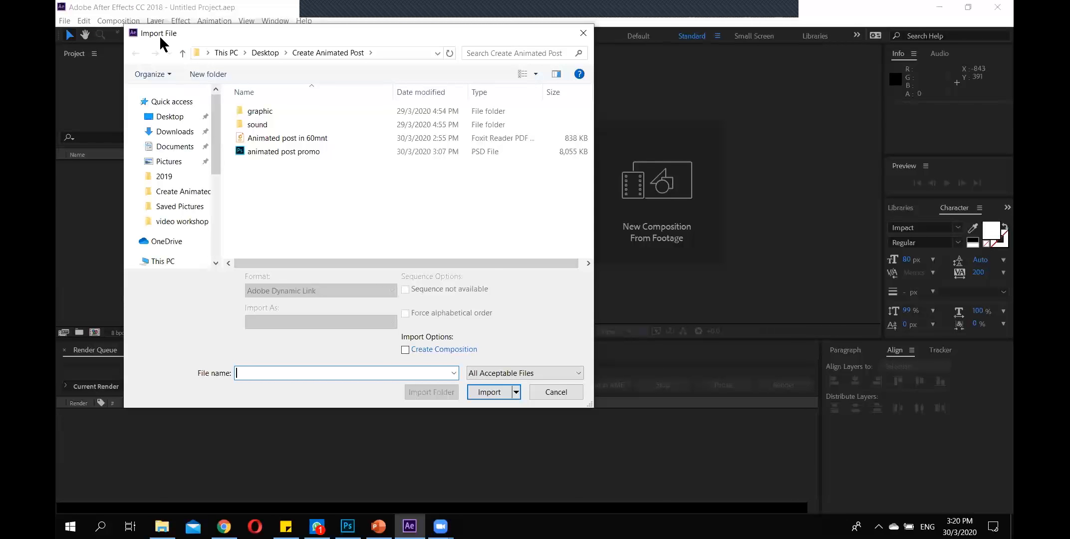
{"action": "left_click", "coordinate": [297, 151]}
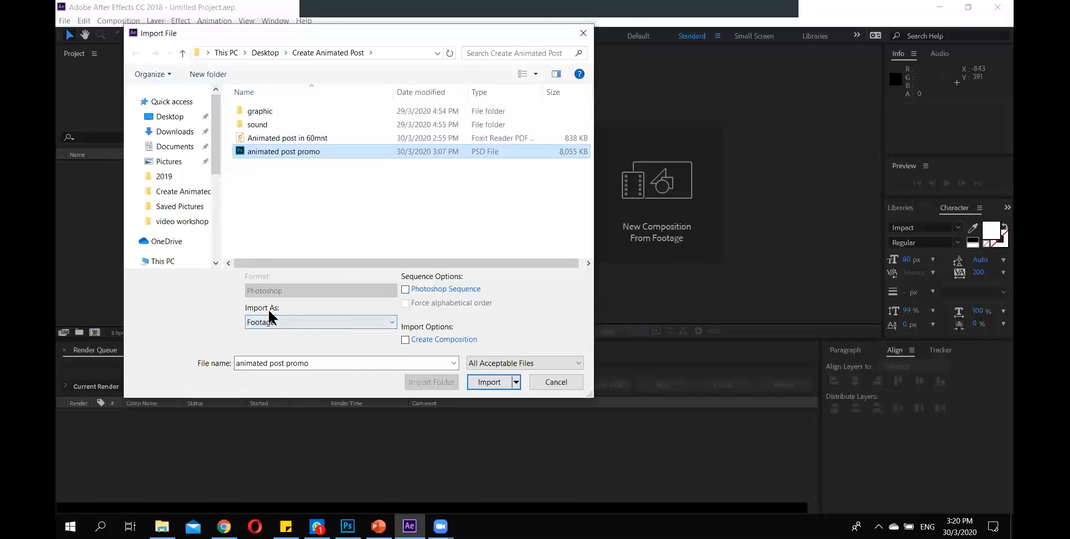
{"action": "left_click", "coordinate": [286, 319]}
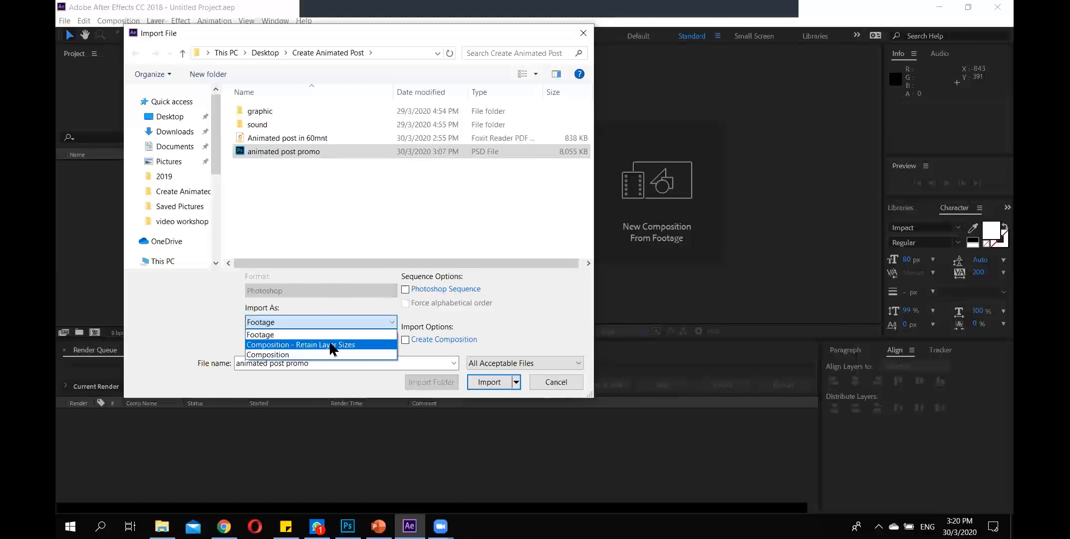
{"action": "left_click", "coordinate": [369, 343]}
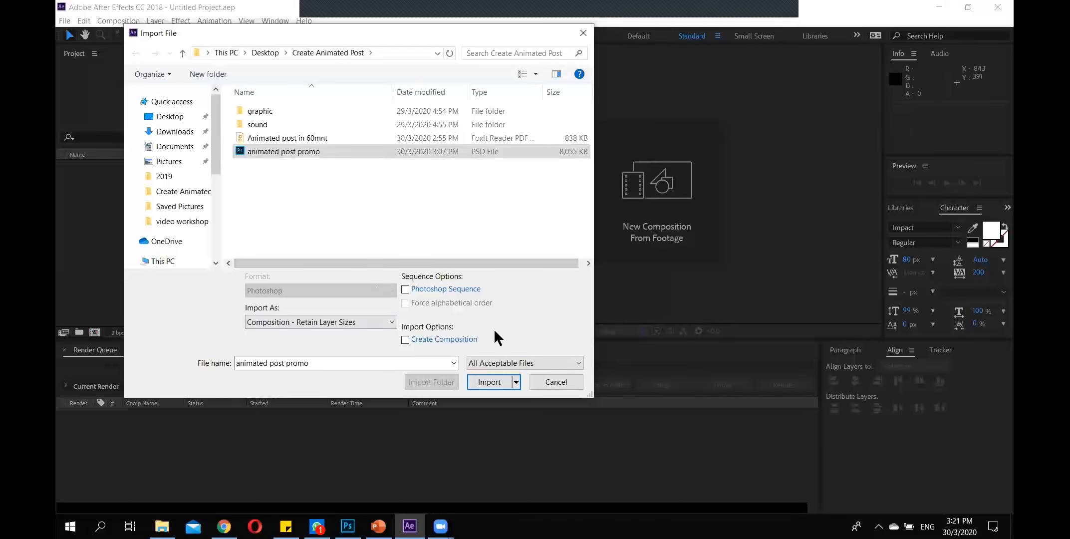
{"action": "left_click", "coordinate": [489, 382]}
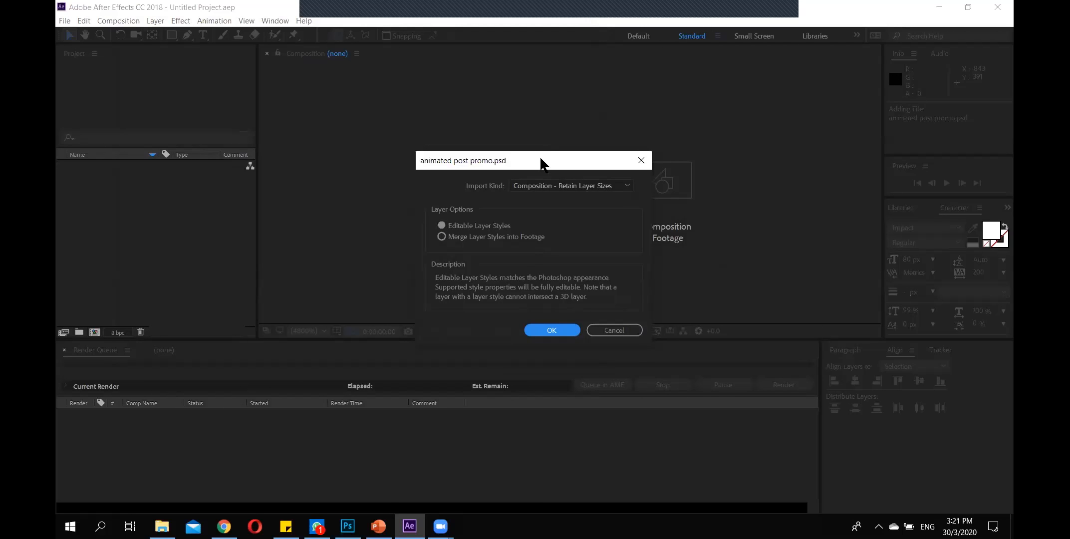
{"action": "left_click_drag", "start_coordinate": [542, 164], "coordinate": [511, 91]}
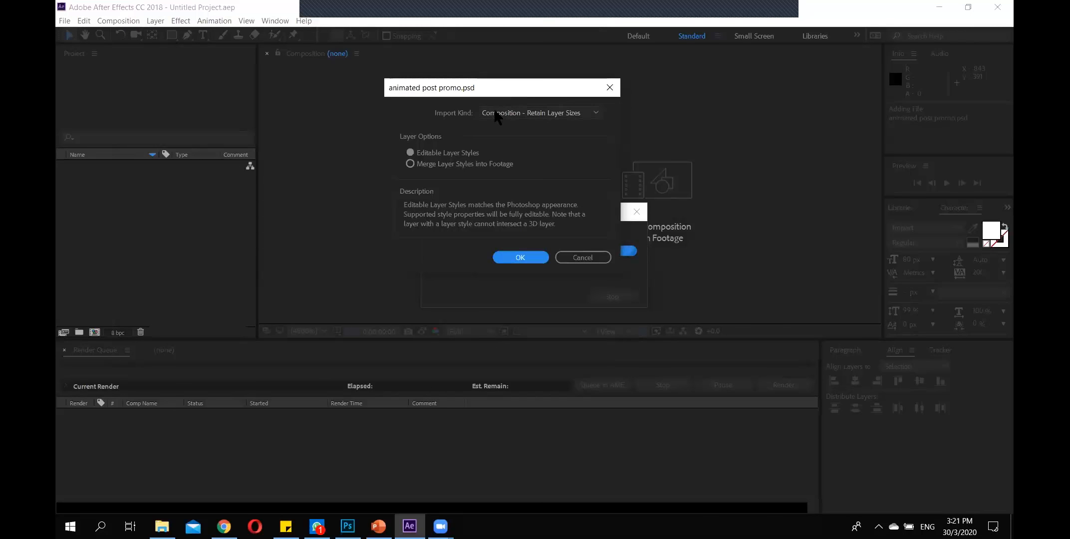
{"action": "left_click", "coordinate": [594, 111]}
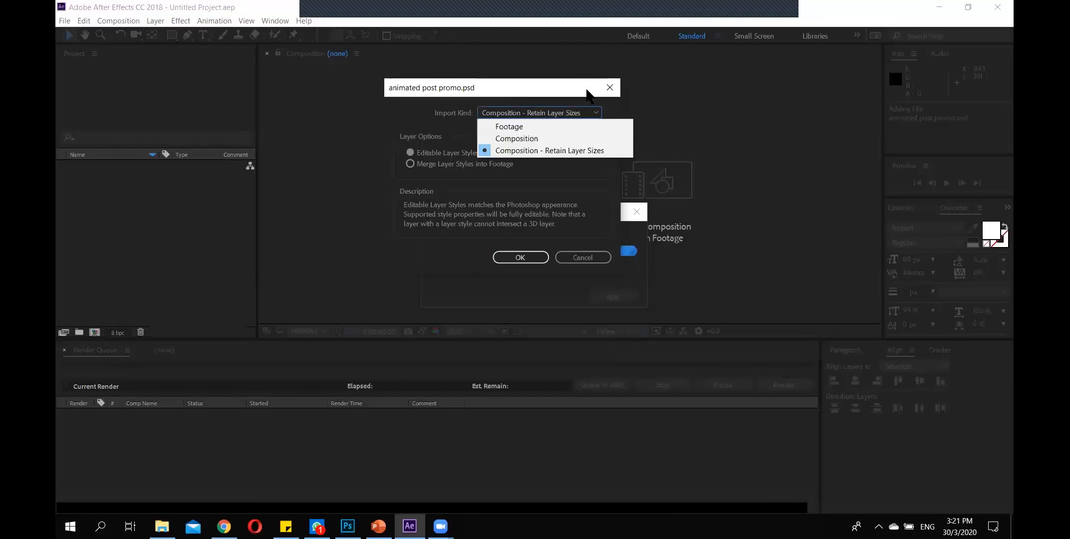
{"action": "left_click", "coordinate": [589, 114]}
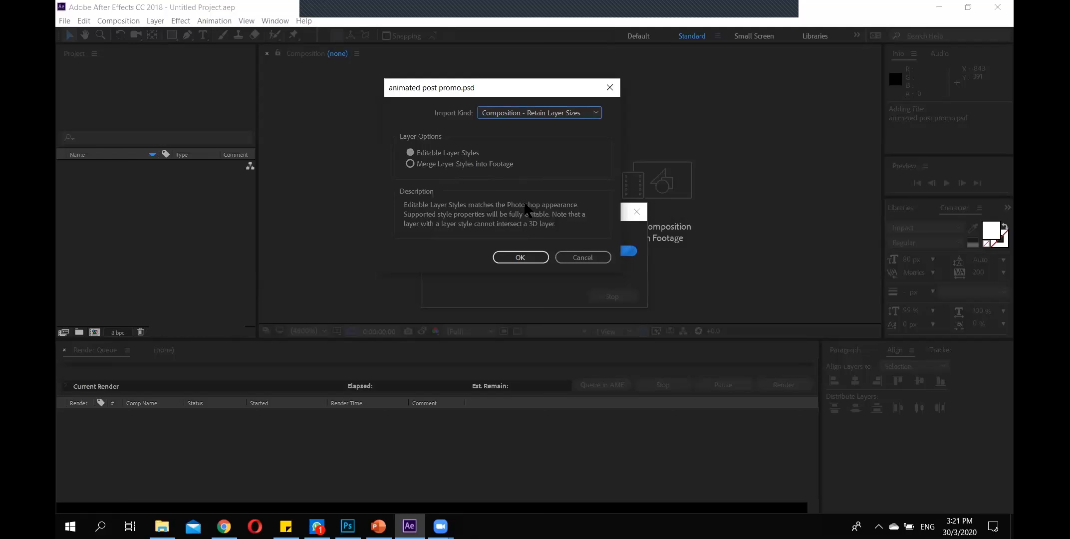
{"action": "left_click", "coordinate": [521, 256]}
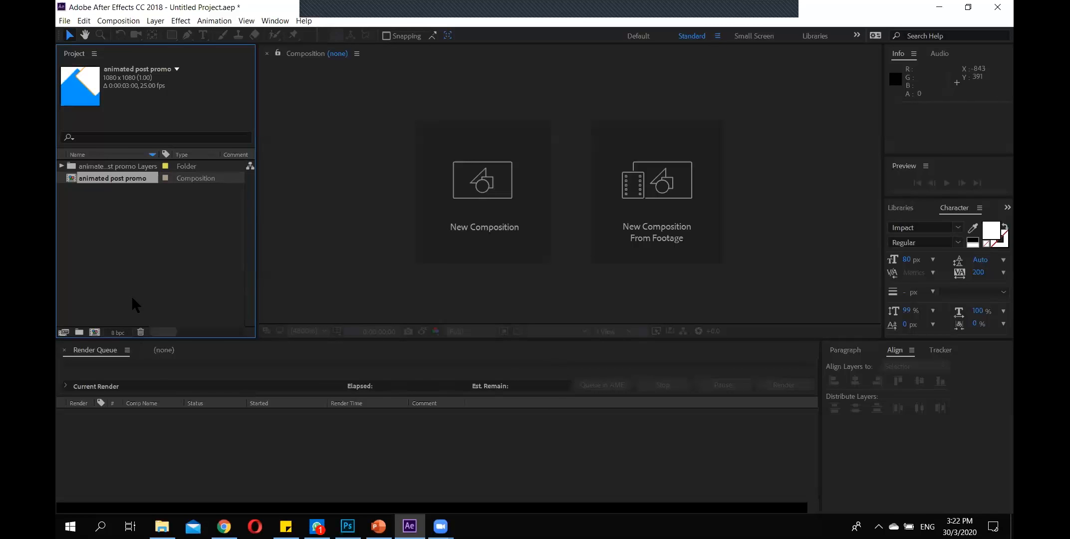
Open the animated post promo composition and move the current time to 0:00:00:12.
{"action": "double_click", "coordinate": [75, 179]}
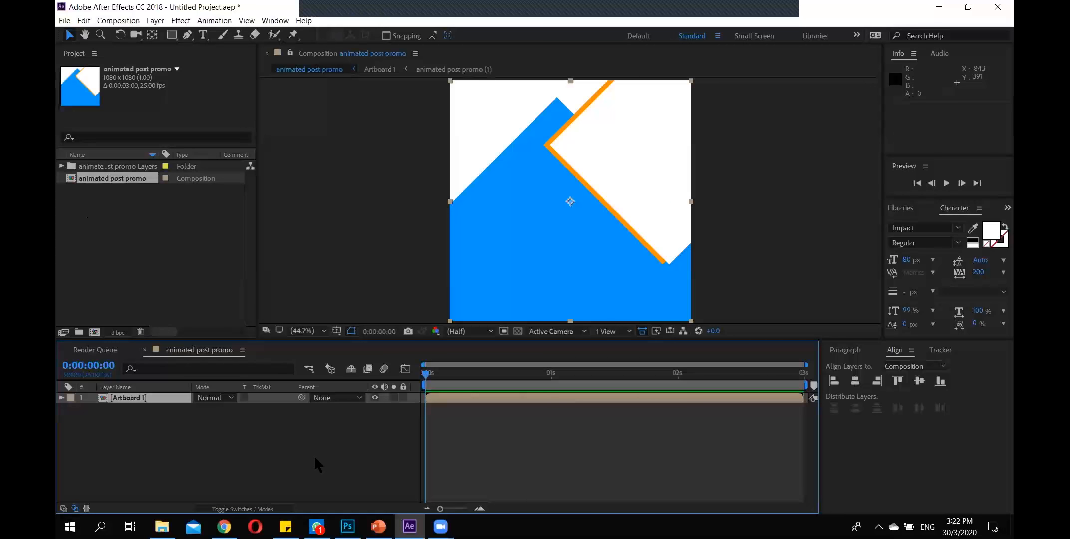
{"action": "mouse_move", "coordinate": [427, 375]}
{"action": "left_mouse_down"}
{"action": "mouse_move", "coordinate": [501, 376]}
{"action": "mouse_move", "coordinate": [414, 390]}
{"action": "mouse_move", "coordinate": [440, 375]}
{"action": "mouse_move", "coordinate": [521, 374]}
{"action": "mouse_move", "coordinate": [436, 379]}
{"action": "left_mouse_up"}
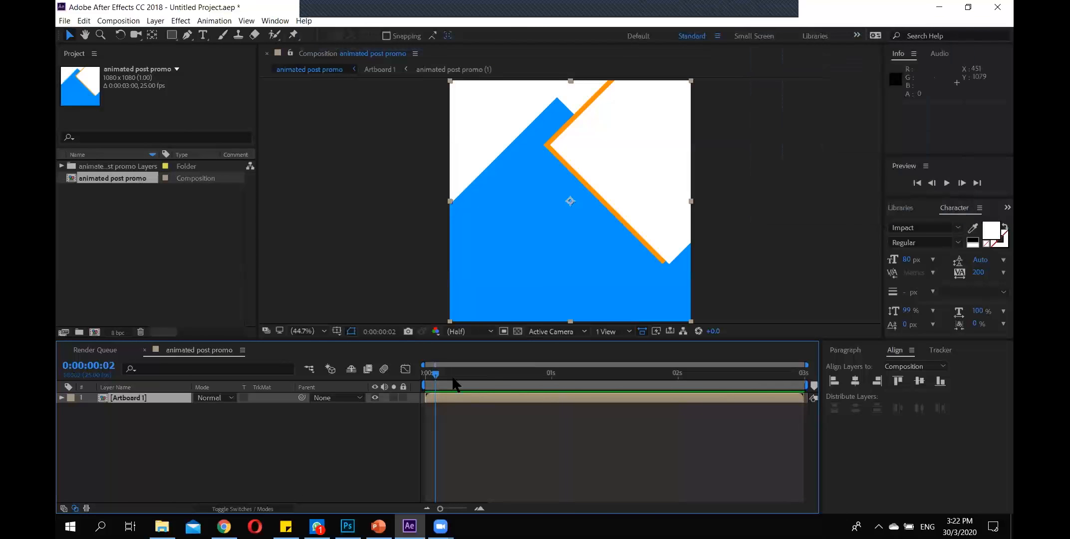
{"action": "left_click_drag", "start_coordinate": [435, 376], "coordinate": [439, 374]}
{"action": "left_click_drag", "start_coordinate": [435, 370], "coordinate": [485, 376]}
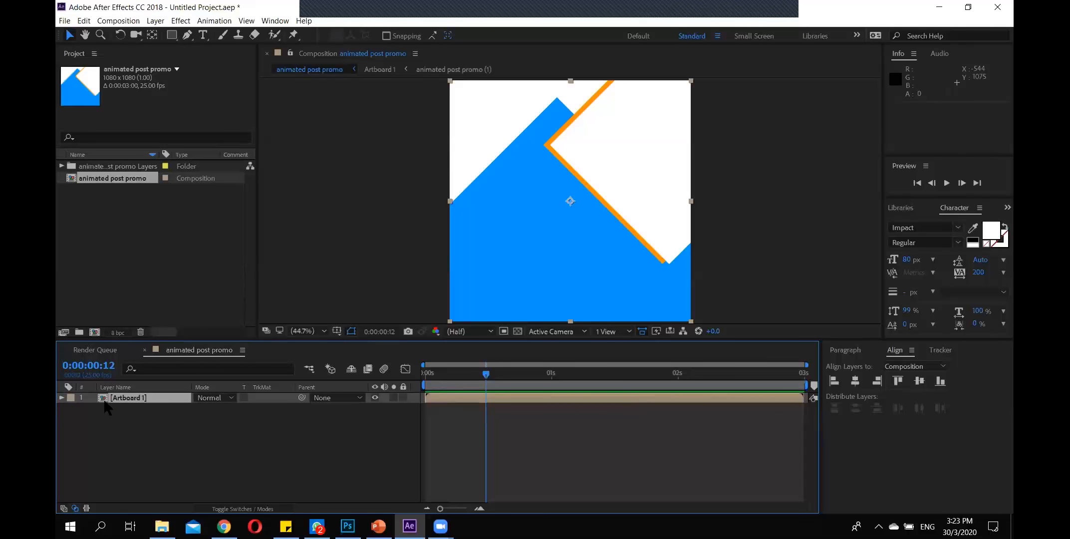
Open the nested Artboard 1 composition to show its individual layers in the timeline.
{"action": "key", "text": "ctrl"}
{"action": "key", "text": "ctrl"}
{"action": "key", "text": "ctrl"}
{"action": "key", "text": "ctrl"}
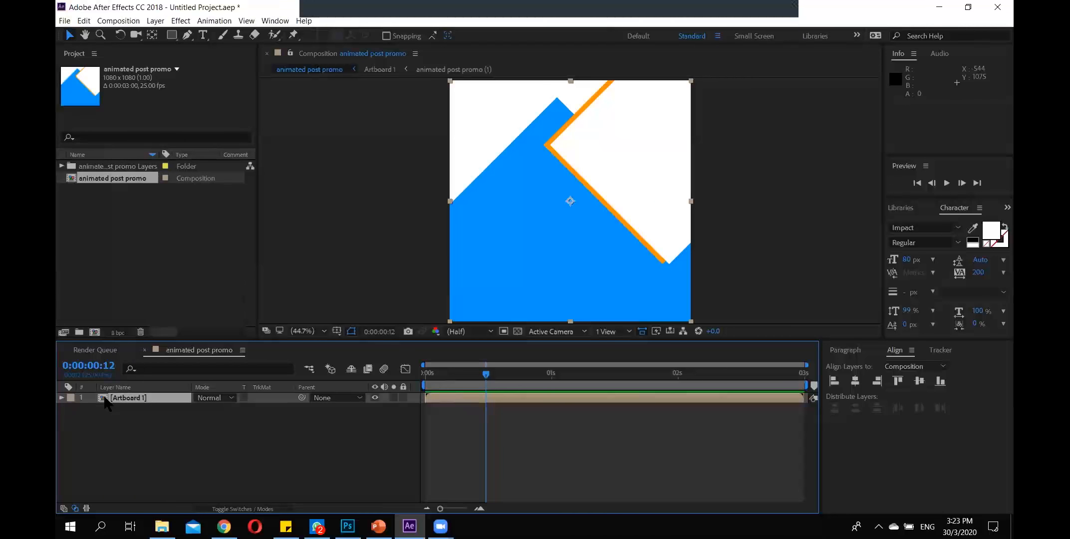
{"action": "key", "text": "ctrl"}
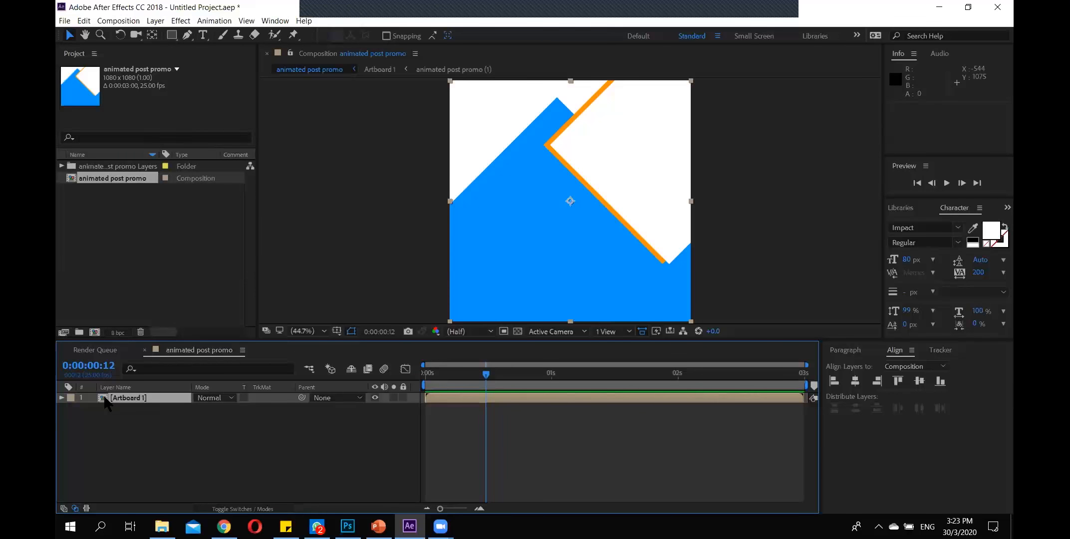
{"action": "key", "text": "ctrl"}
{"action": "double_click", "coordinate": [102, 399]}
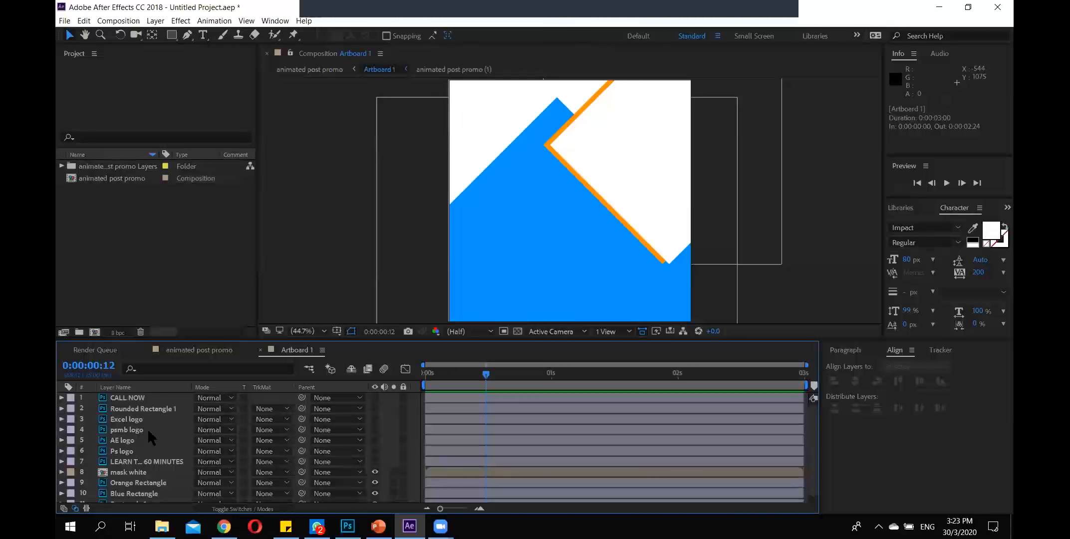
Go through the Artboard 1 layers from CALL NOW to Ps logo one by one, and switch to Photoshop to compare the original layers.
{"action": "left_click", "coordinate": [159, 398]}
{"action": "left_click", "coordinate": [160, 406]}
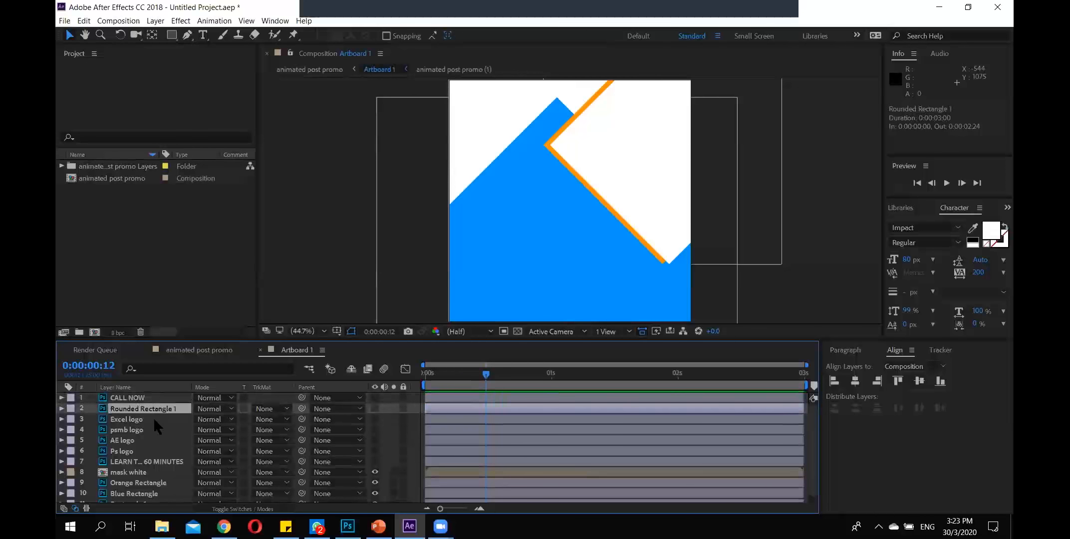
{"action": "left_click", "coordinate": [154, 420]}
{"action": "left_click", "coordinate": [155, 430]}
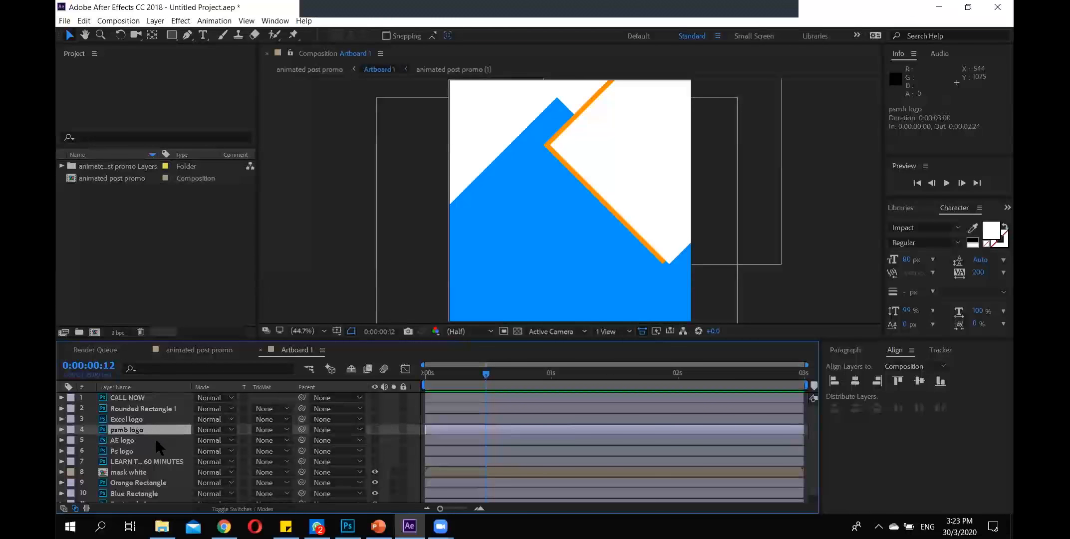
{"action": "left_click", "coordinate": [156, 438]}
{"action": "left_click", "coordinate": [161, 451]}
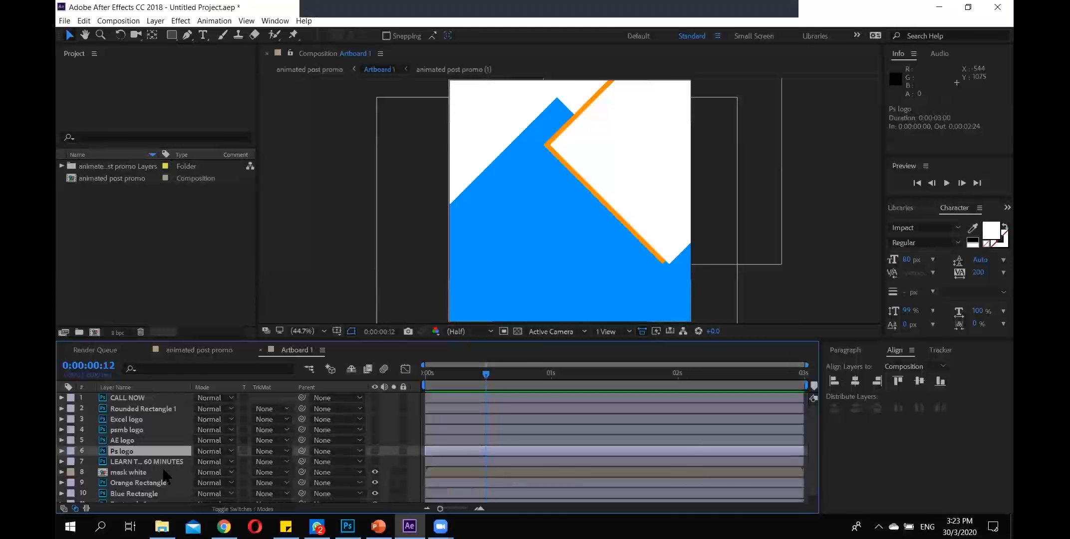
{"action": "left_click", "coordinate": [347, 527]}
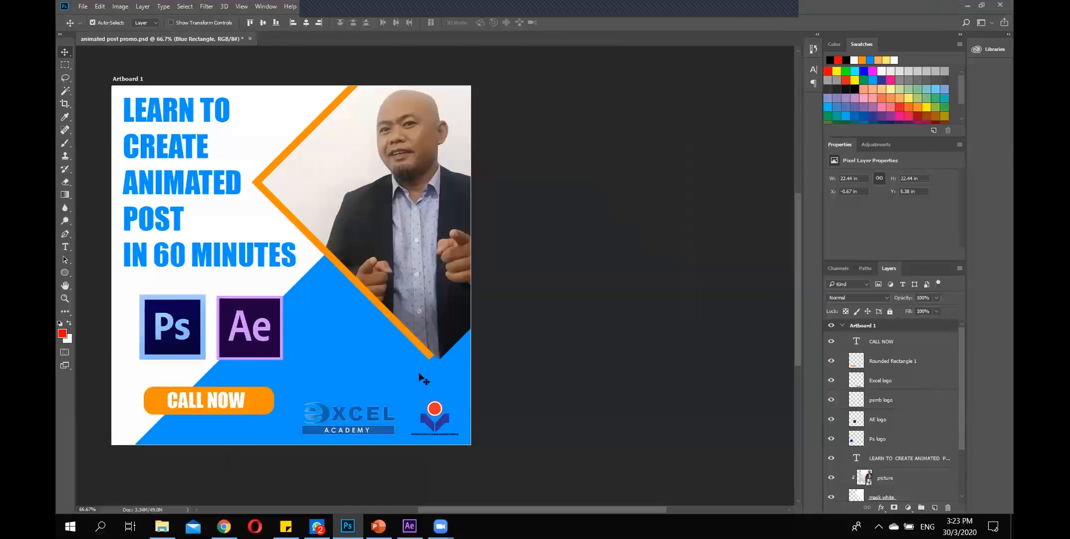
Switch back to After Effects and turn on the visibility of Artboard 1 layers 1 to 7, from CALL NOW through the headline text.
{"action": "left_click", "coordinate": [968, 5]}
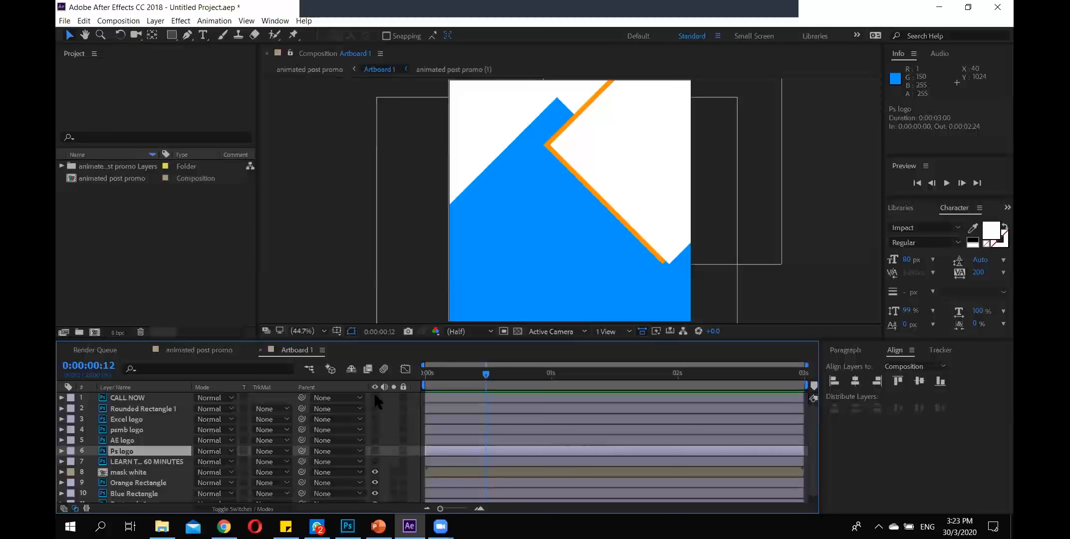
{"action": "left_click_drag", "start_coordinate": [375, 398], "coordinate": [375, 462]}
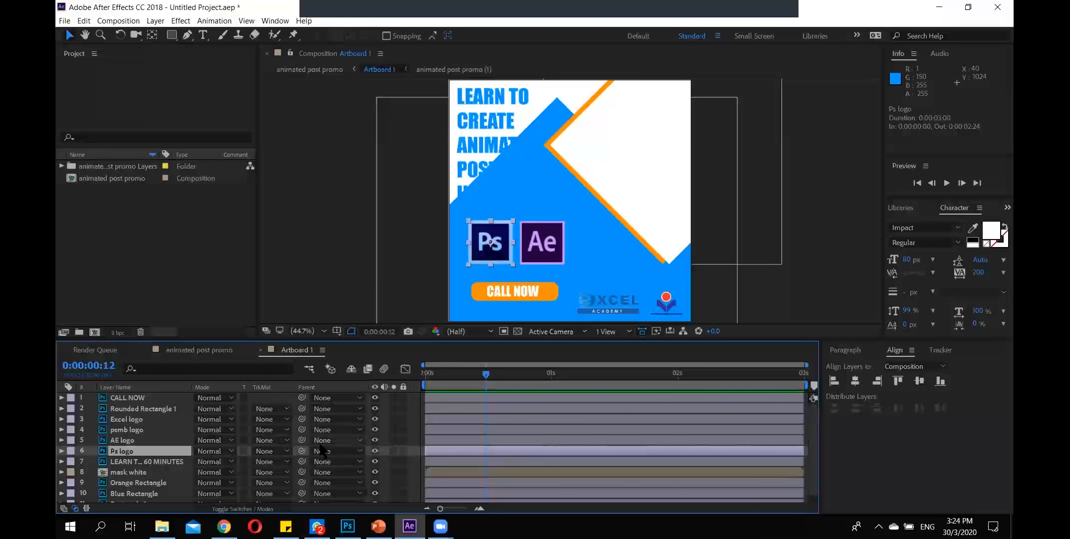
{"action": "scroll", "coordinate": [356, 476], "scroll_direction": "down", "scroll_amount": 1}
{"action": "scroll", "coordinate": [248, 471], "scroll_direction": "up", "scroll_amount": 1}
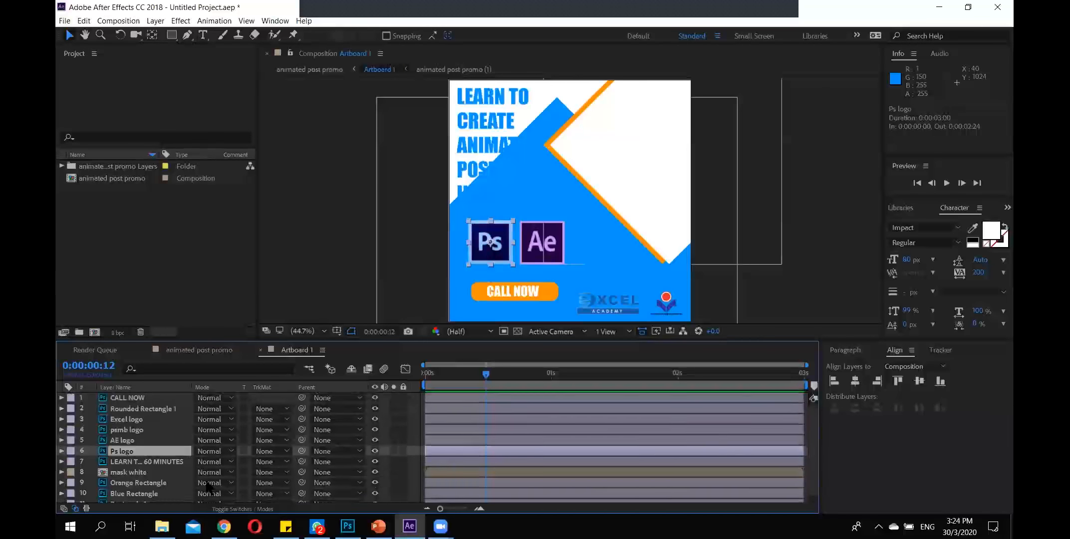
Enlarge the timeline to fit all layers and move the Blue Rectangle away from the headline to about 753.5, 1206.5.
{"action": "left_click", "coordinate": [546, 171]}
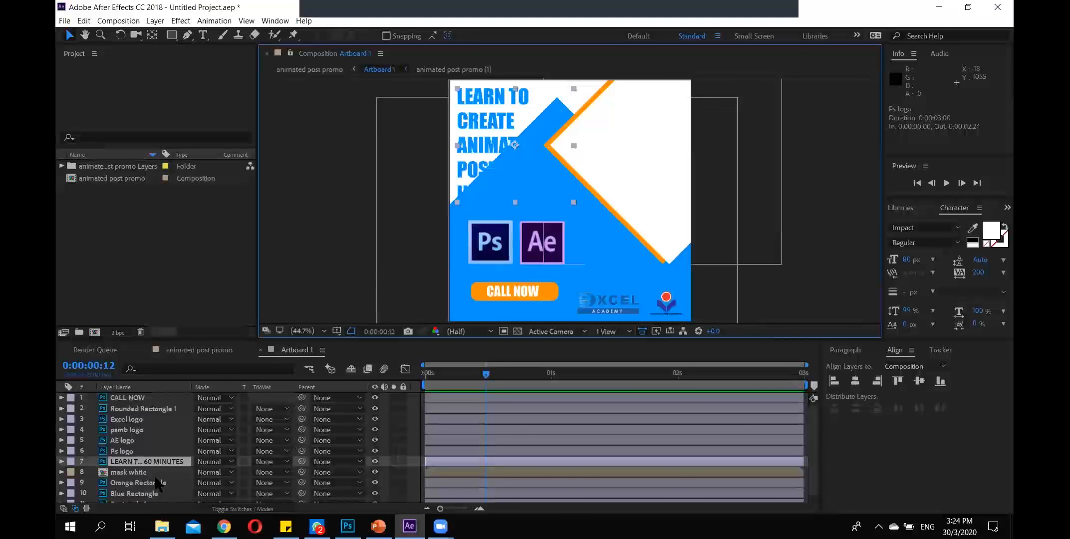
{"action": "scroll", "coordinate": [158, 482], "scroll_direction": "down", "scroll_amount": 1}
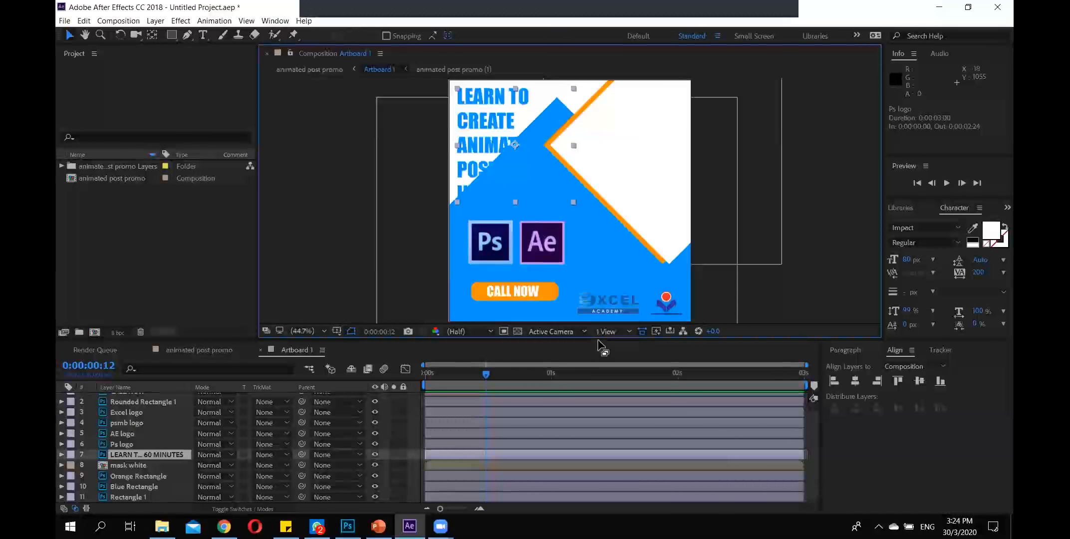
{"action": "left_click_drag", "start_coordinate": [598, 345], "coordinate": [603, 320]}
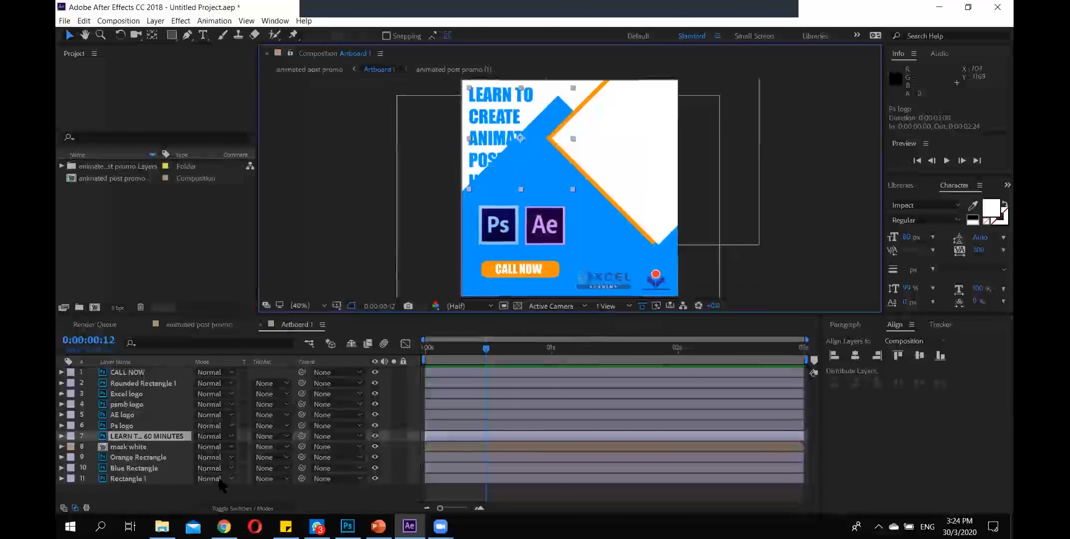
{"action": "left_click", "coordinate": [154, 469]}
{"action": "left_click_drag", "start_coordinate": [582, 213], "coordinate": [639, 276]}
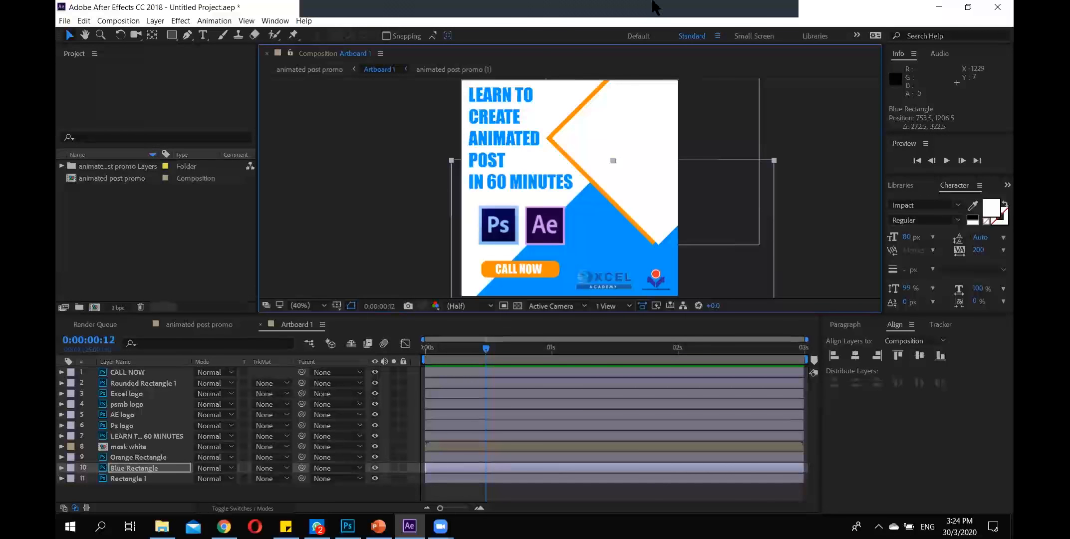
{"action": "left_click_drag", "start_coordinate": [655, 7], "coordinate": [788, 36]}
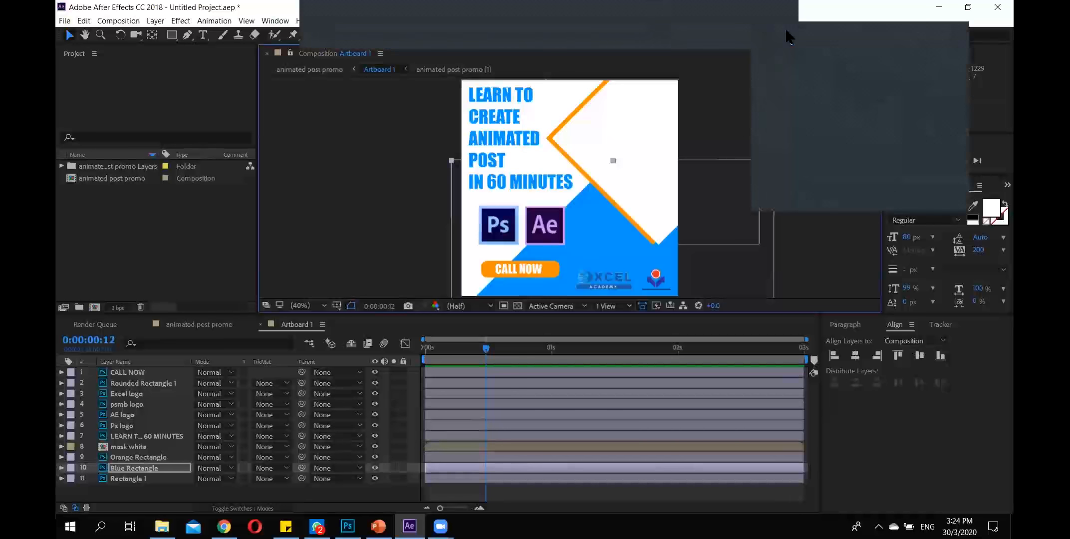
{"action": "left_click", "coordinate": [800, 32]}
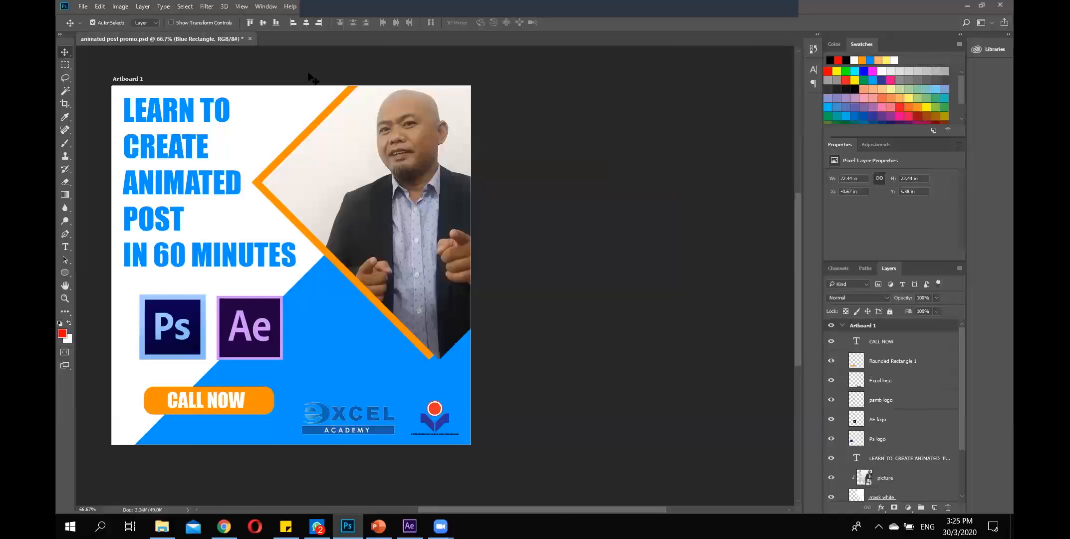
In Photoshop, try a Mobile new document setup of 1080 by 1080 pixels, view the saved presets, and close without creating it.
{"action": "left_click_drag", "start_coordinate": [308, 182], "coordinate": [417, 195]}
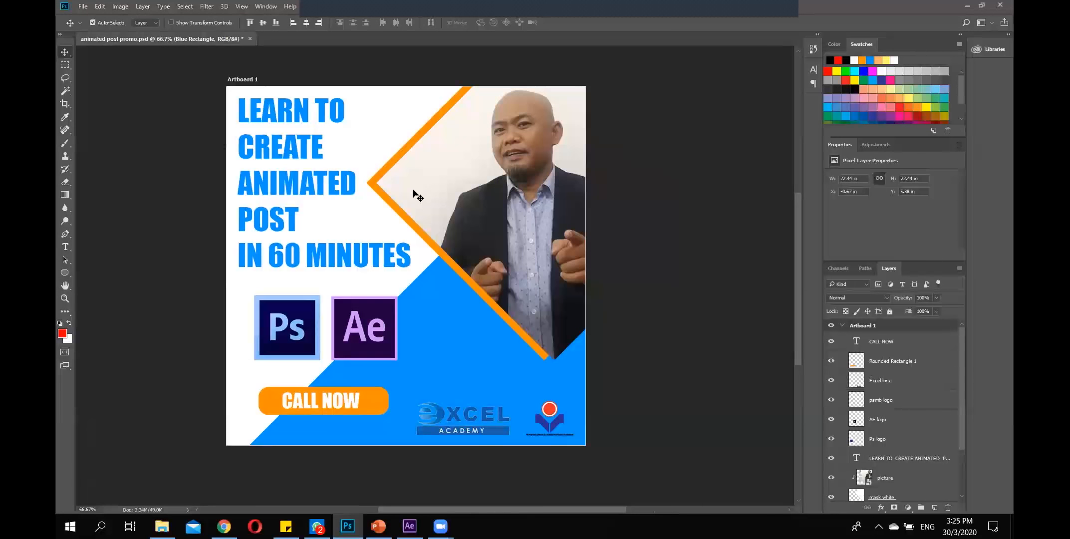
{"action": "left_click", "coordinate": [82, 6]}
{"action": "left_click", "coordinate": [88, 20]}
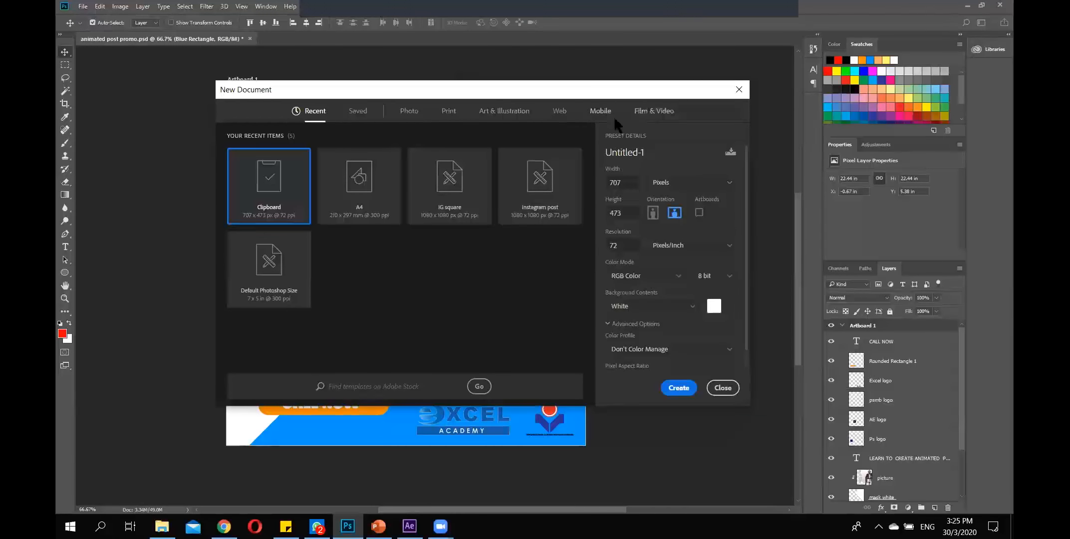
{"action": "left_click", "coordinate": [602, 112]}
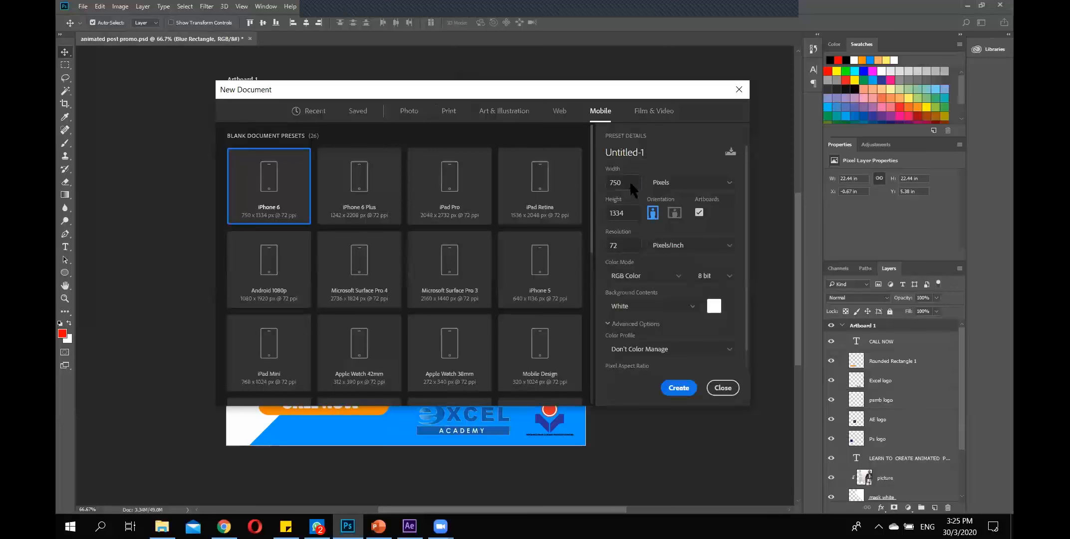
{"action": "double_click", "coordinate": [628, 182]}
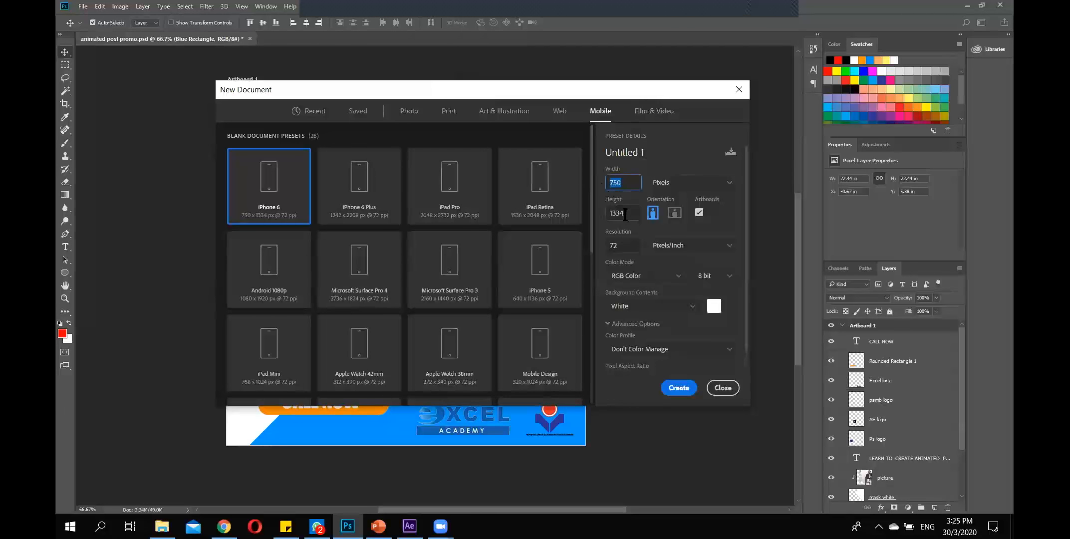
{"action": "type", "text": "1"}
{"action": "double_click", "coordinate": [628, 213]}
{"action": "type", "text": "1"}
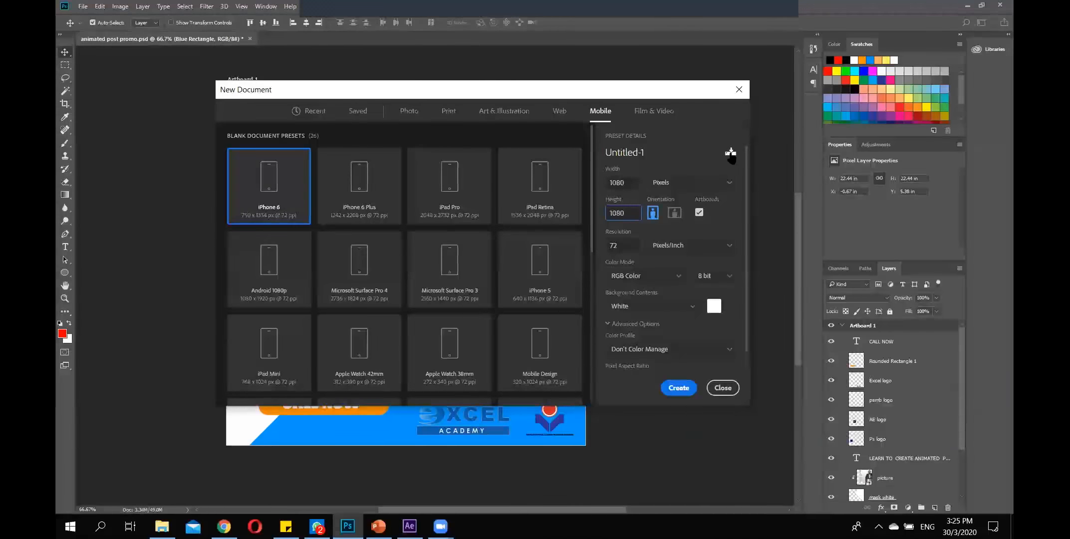
{"action": "left_click", "coordinate": [357, 113]}
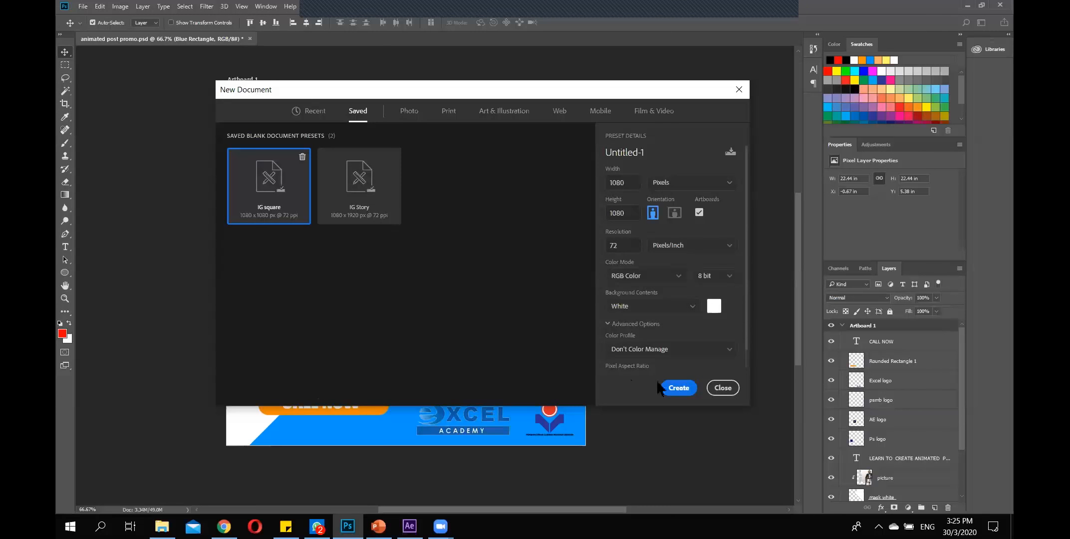
{"action": "left_click", "coordinate": [723, 388]}
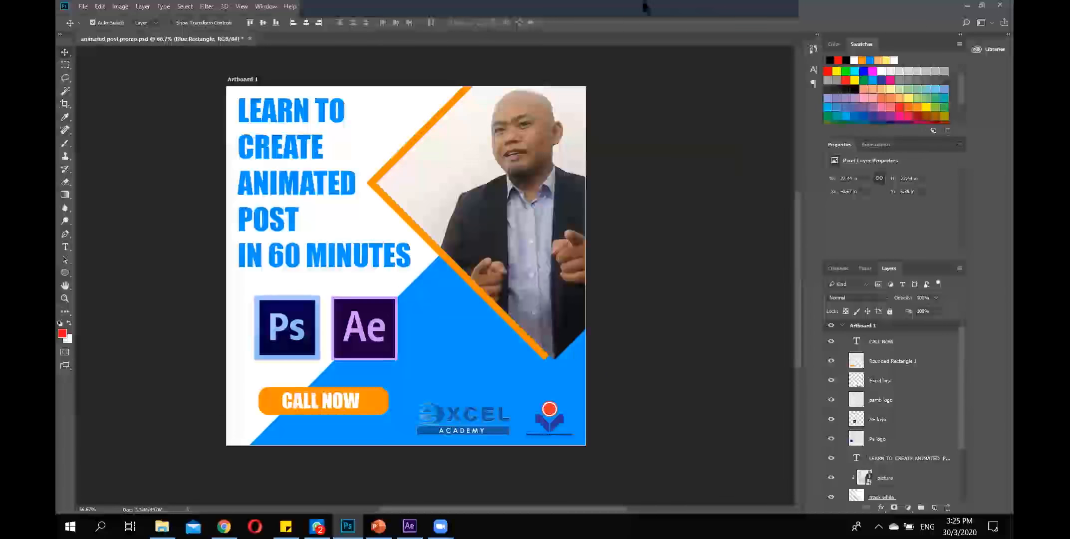
{"action": "left_click", "coordinate": [784, 40]}
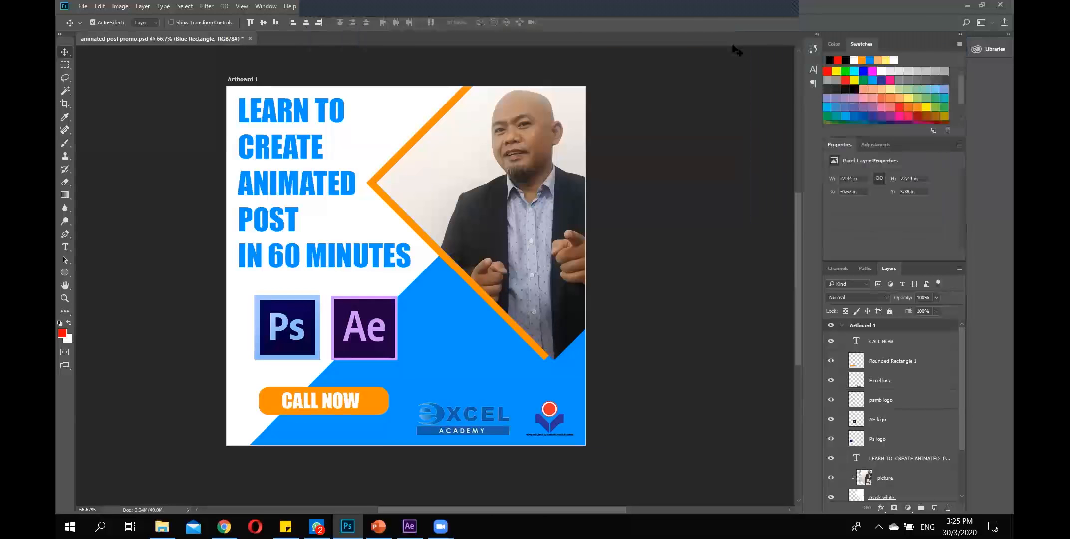
{"action": "key", "text": "alt+h"}
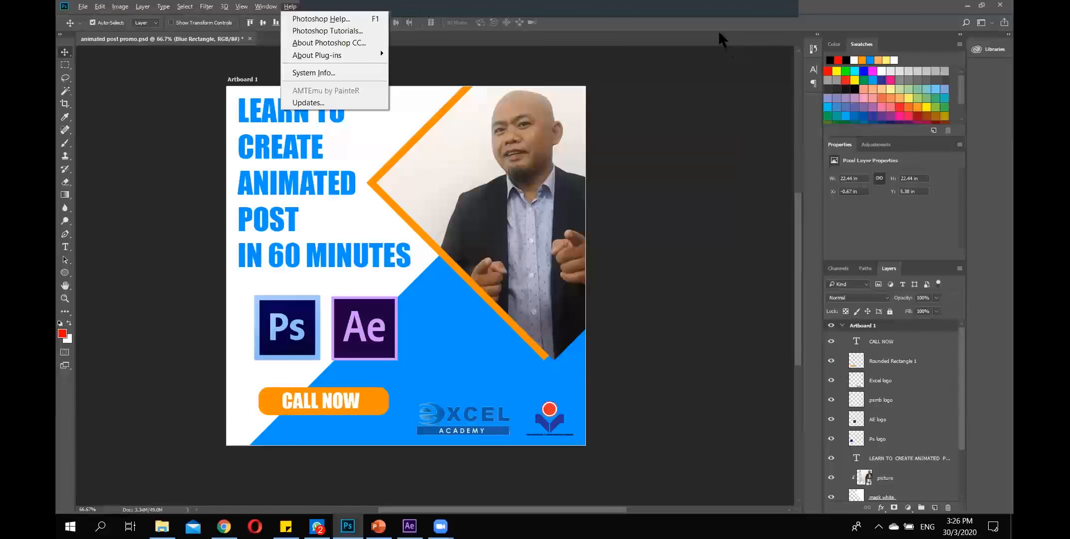
{"action": "left_click", "coordinate": [733, 6]}
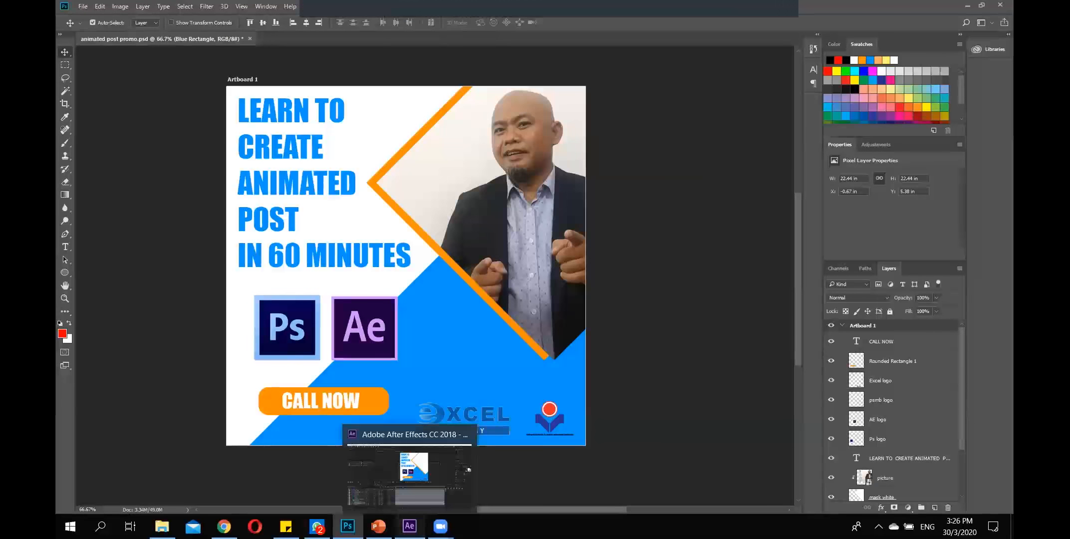
Switch to After Effects and delete the animated post promo composition and its layers folder from the project.
{"action": "left_click", "coordinate": [409, 527]}
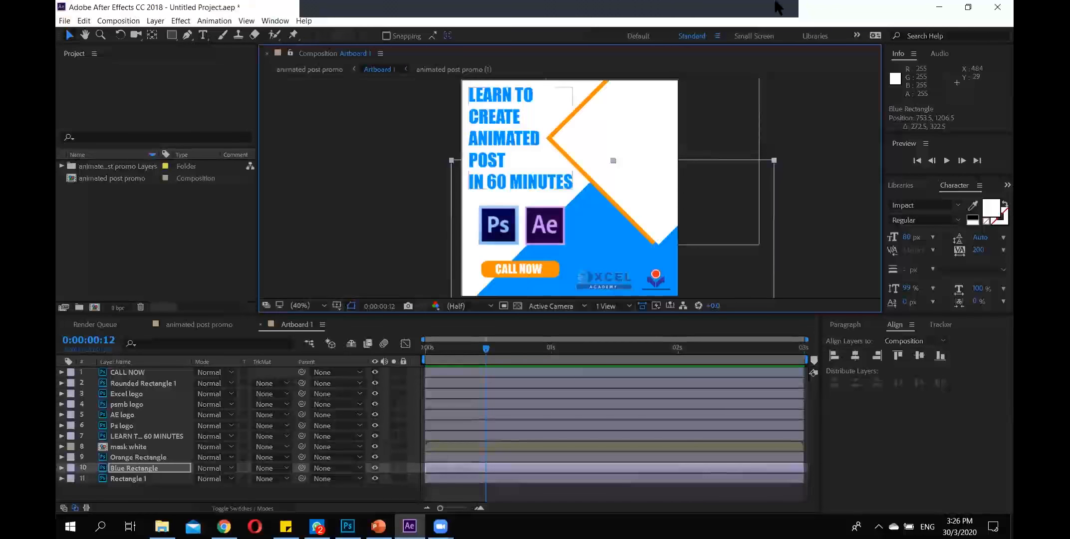
{"action": "mouse_move", "coordinate": [776, 2]}
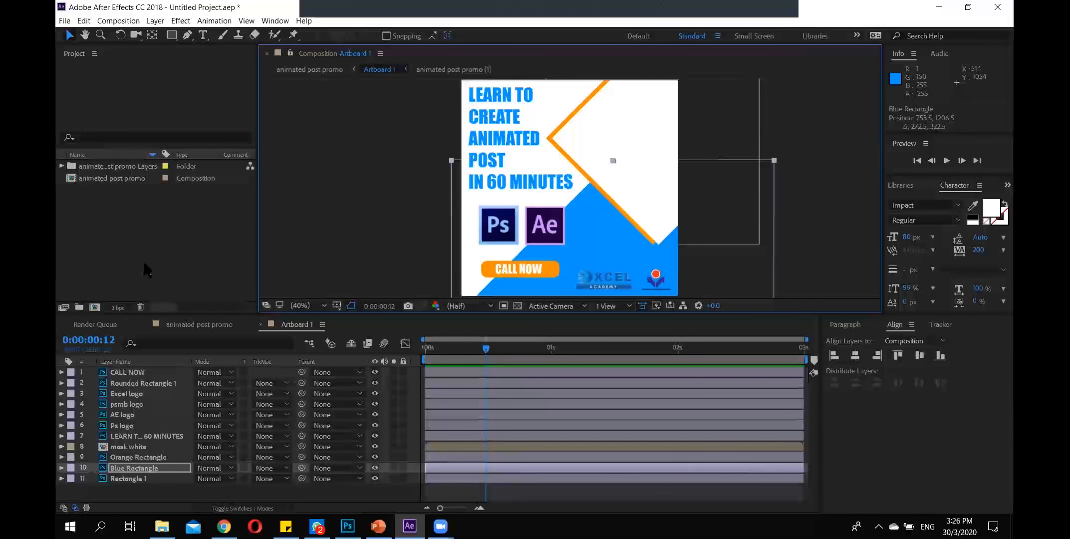
{"action": "left_click_drag", "start_coordinate": [167, 207], "coordinate": [89, 170]}
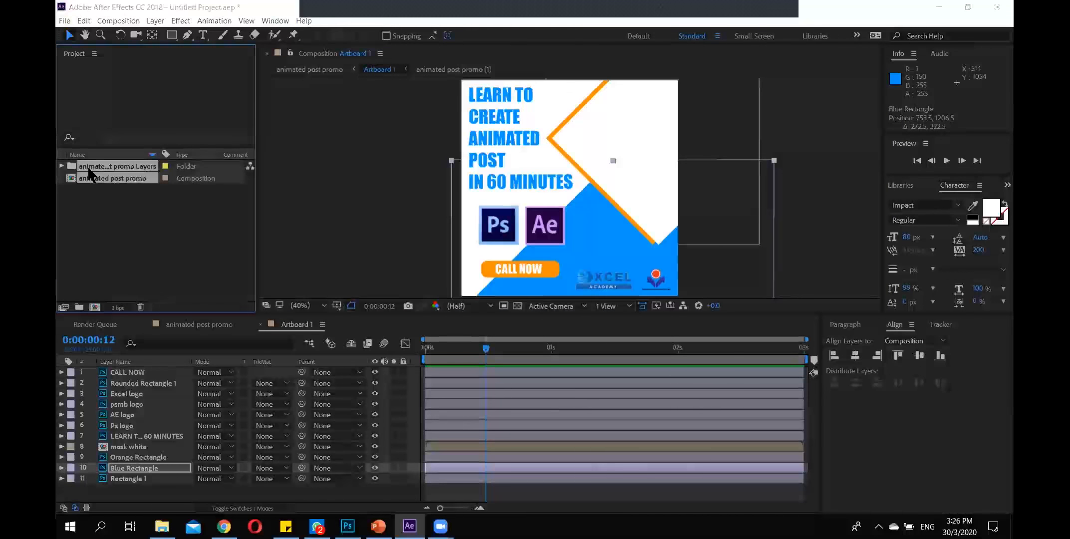
{"action": "key", "text": "Delete"}
{"action": "left_click", "coordinate": [600, 278]}
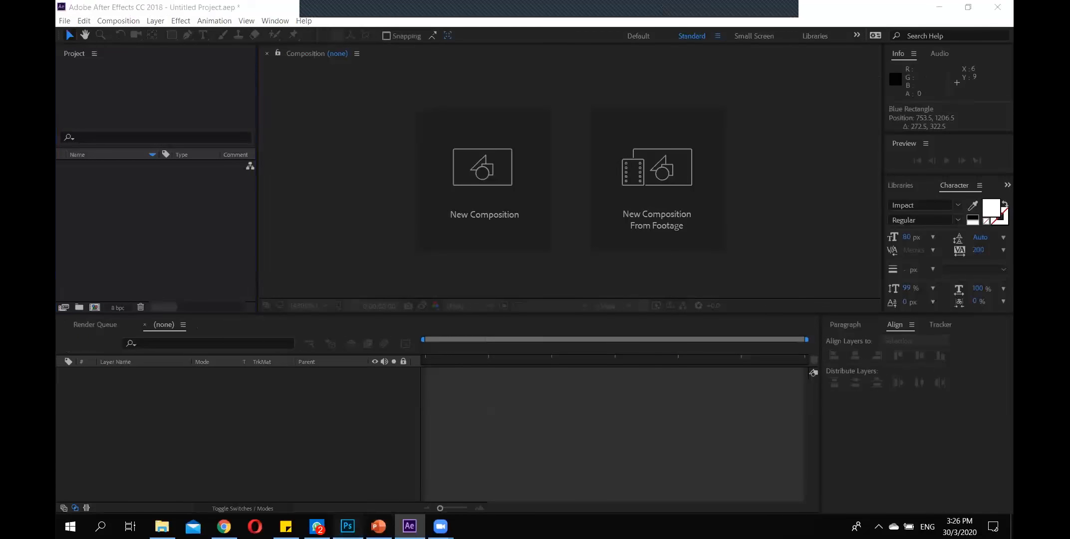
Switch to Photoshop and save the animated post promo PSD.
{"action": "left_click", "coordinate": [348, 526]}
{"action": "mouse_move", "coordinate": [960, 384]}
{"action": "left_mouse_down"}
{"action": "mouse_move", "coordinate": [970, 444]}
{"action": "mouse_move", "coordinate": [960, 373]}
{"action": "left_mouse_up"}
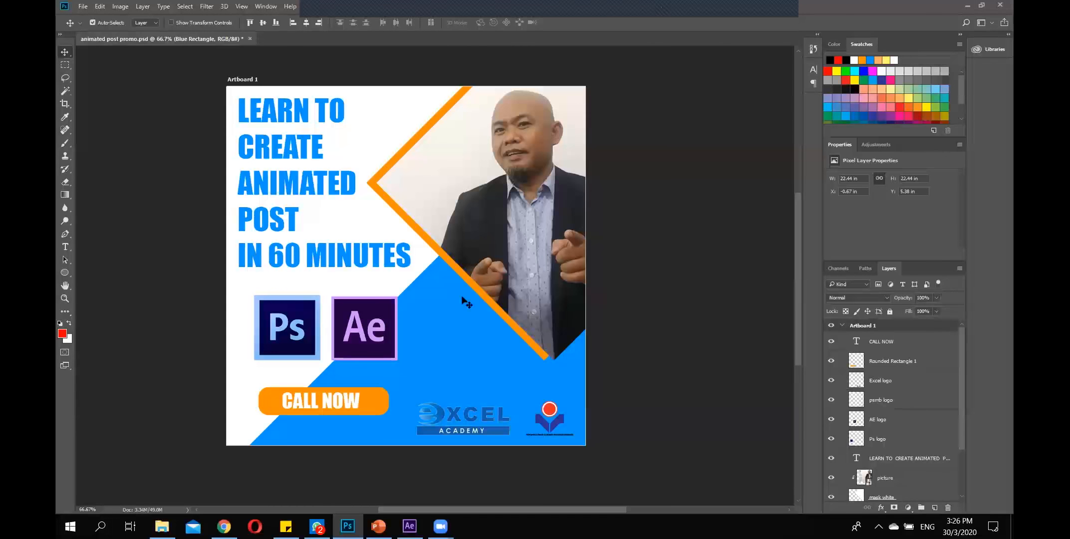
{"action": "key", "text": "ctrl+s"}
Reimport the animated post promo PSD into After Effects as Composition - Retain Layer Sizes with Editable Layer Styles.
{"action": "left_click", "coordinate": [409, 526]}
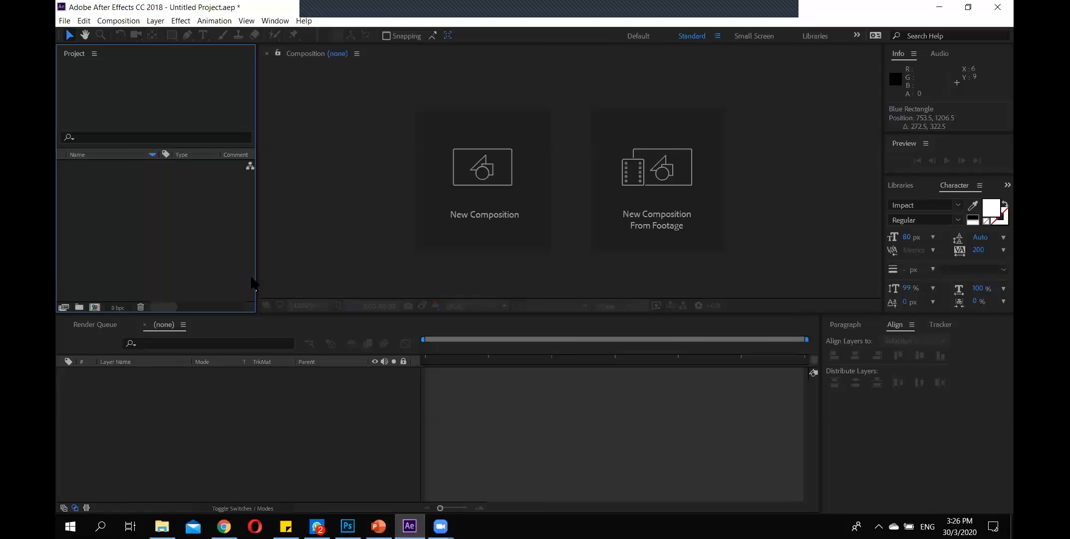
{"action": "double_click", "coordinate": [141, 198]}
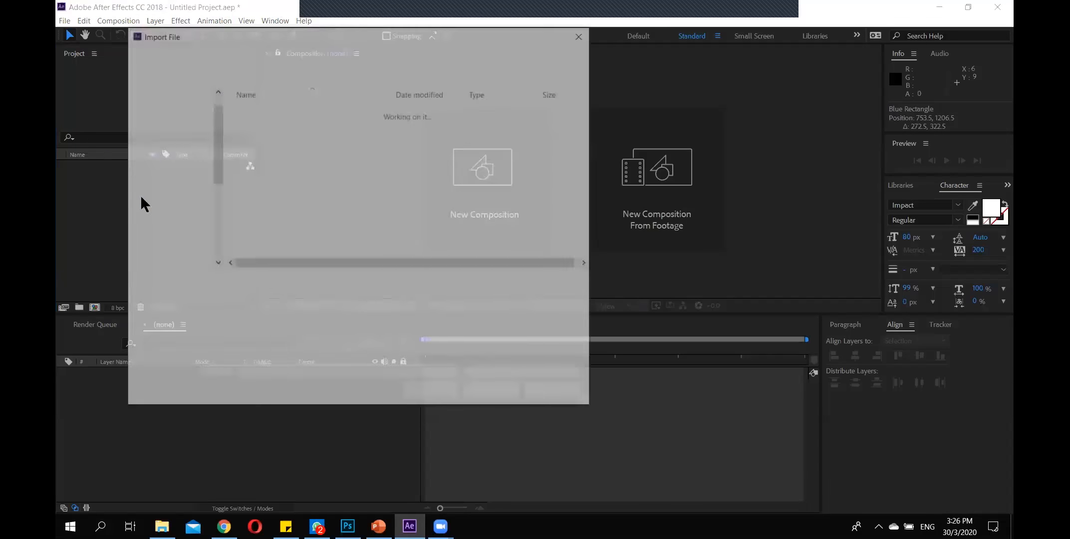
{"action": "left_click", "coordinate": [273, 153]}
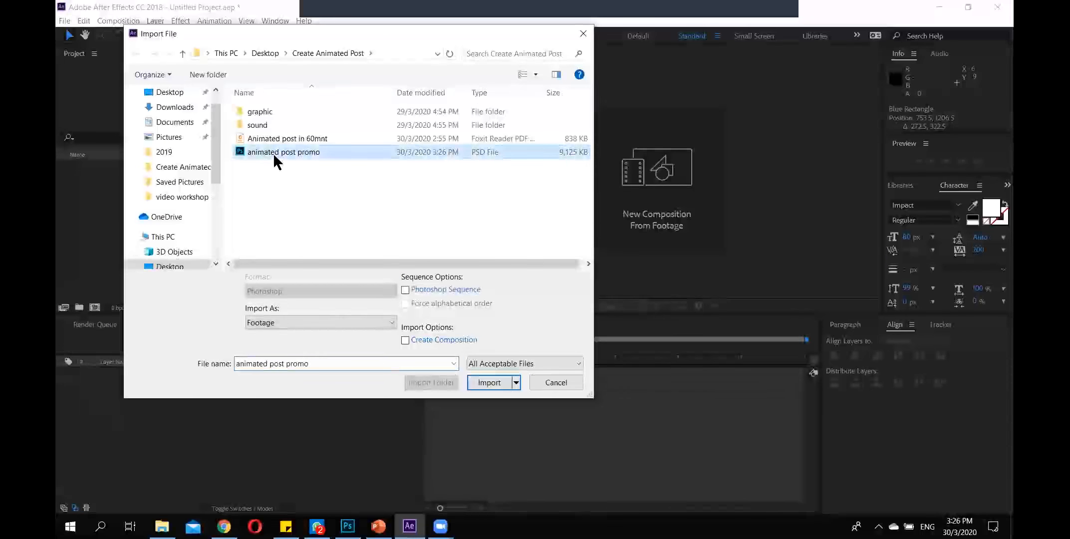
{"action": "left_click", "coordinate": [382, 323]}
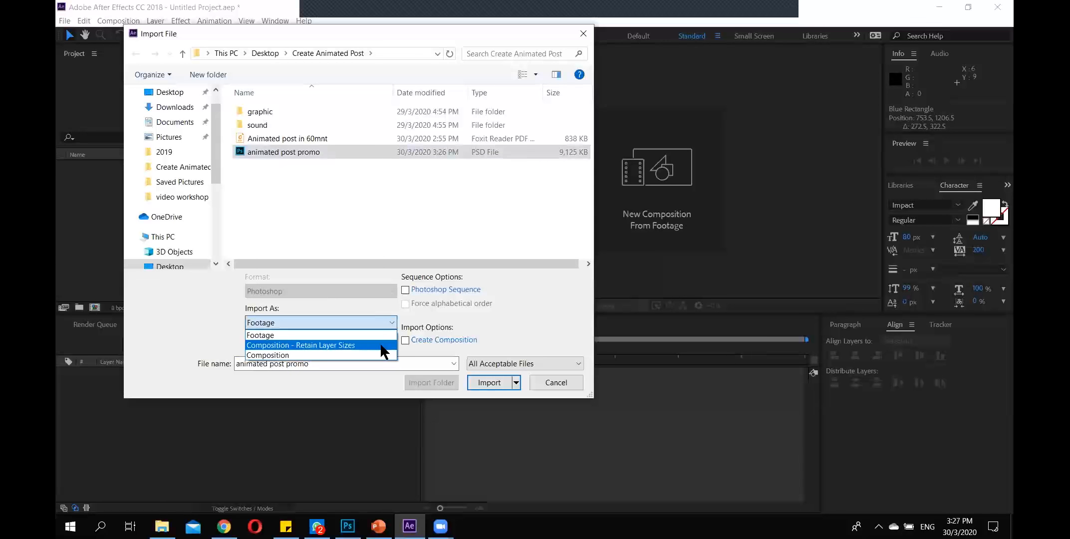
{"action": "left_click", "coordinate": [381, 346]}
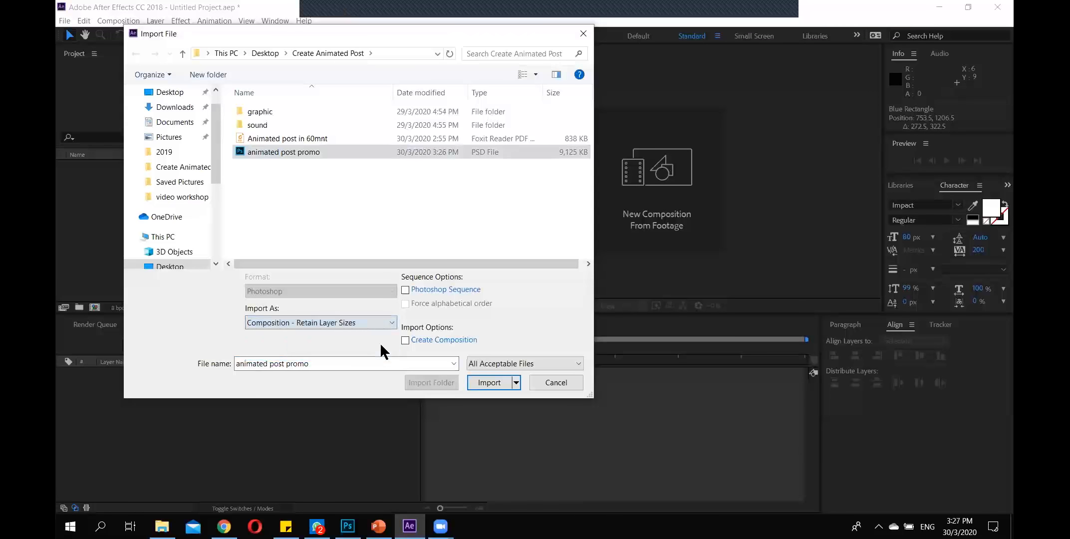
{"action": "left_click", "coordinate": [489, 383]}
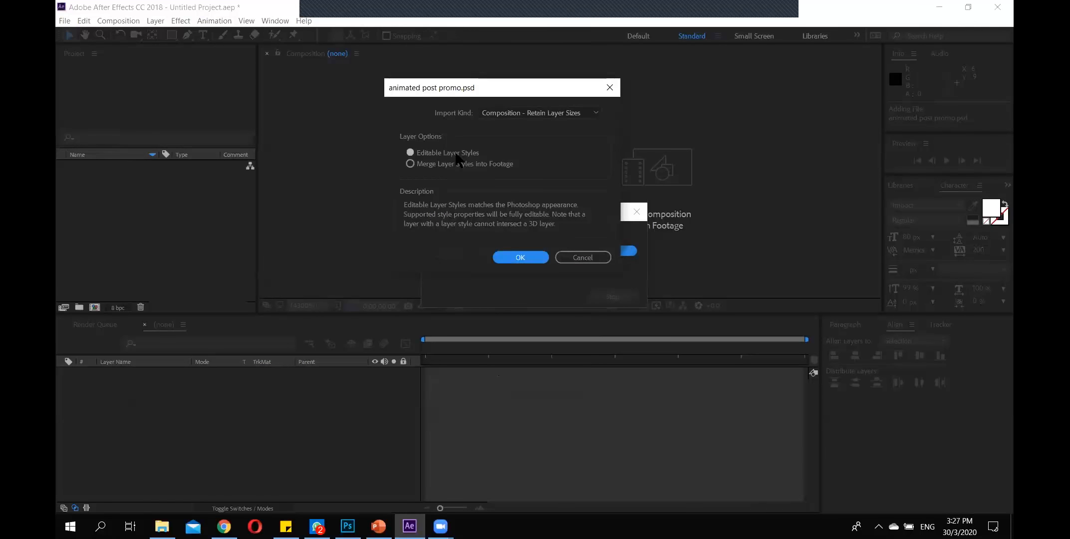
{"action": "left_click", "coordinate": [520, 257]}
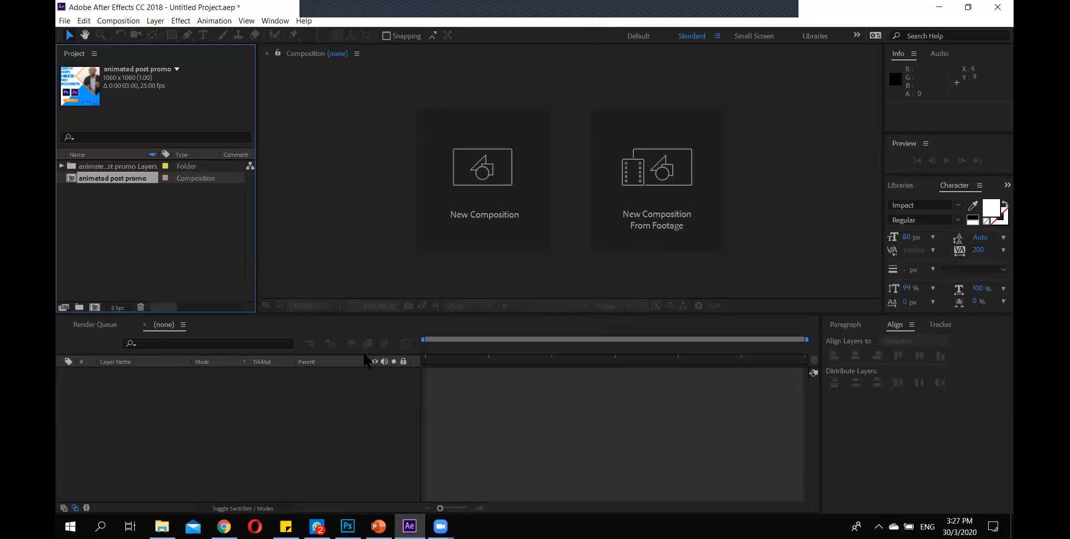
Open the animated post promo composition, compare it with the Photoshop artboard, and open the nested Artboard 1 composition.
{"action": "double_click", "coordinate": [71, 180]}
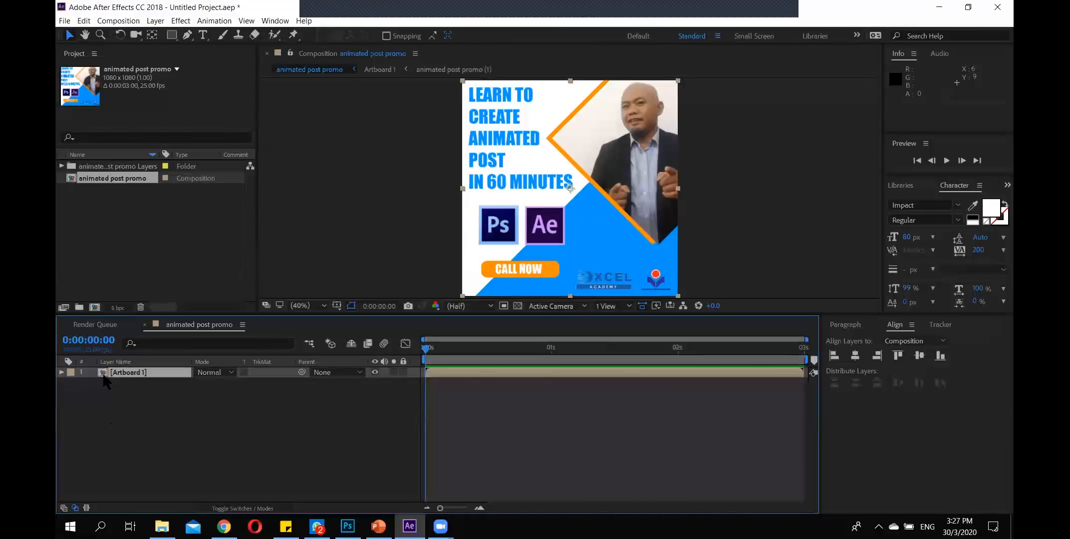
{"action": "left_click", "coordinate": [348, 526]}
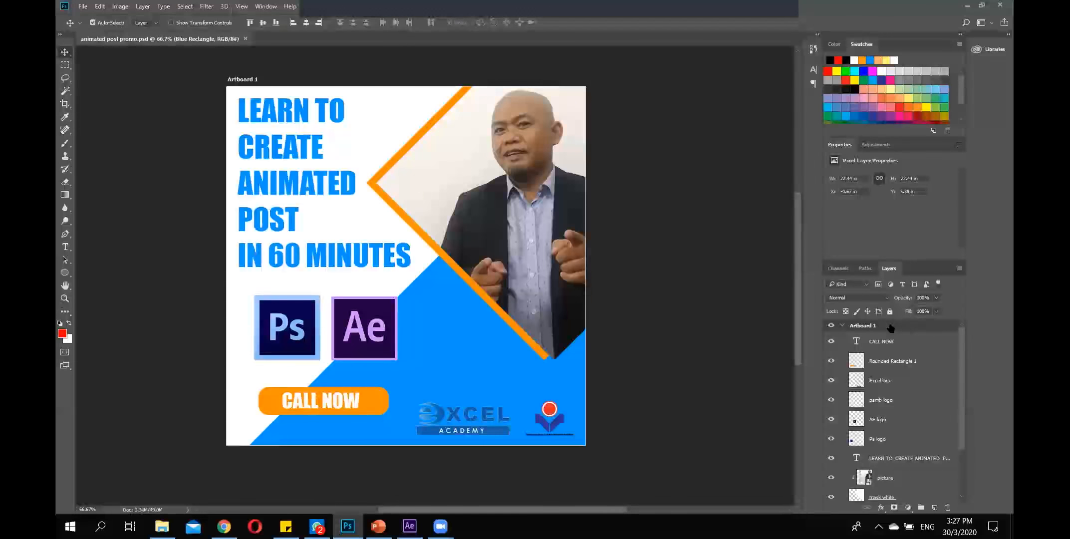
{"action": "left_click", "coordinate": [410, 526]}
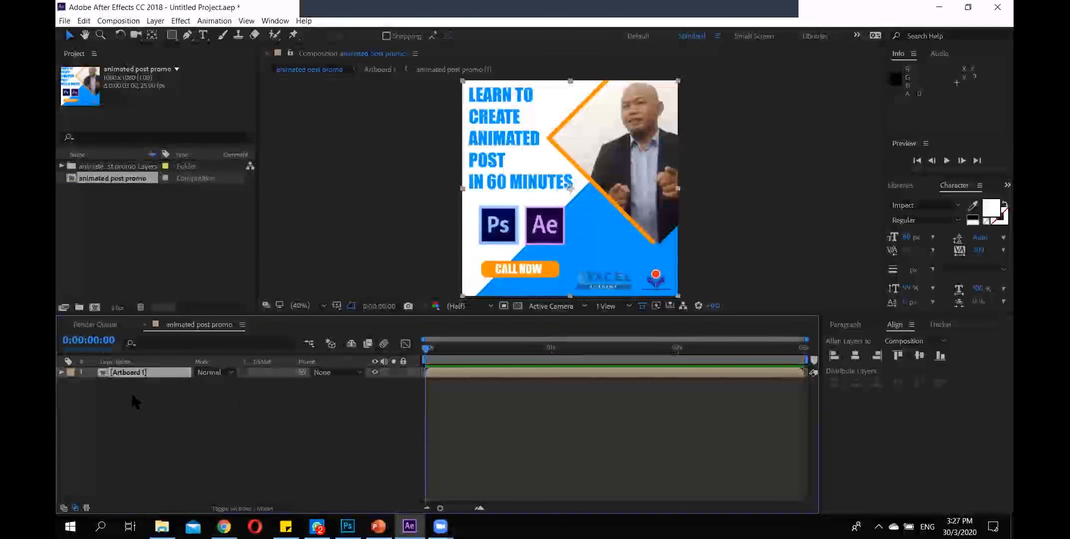
{"action": "double_click", "coordinate": [103, 374]}
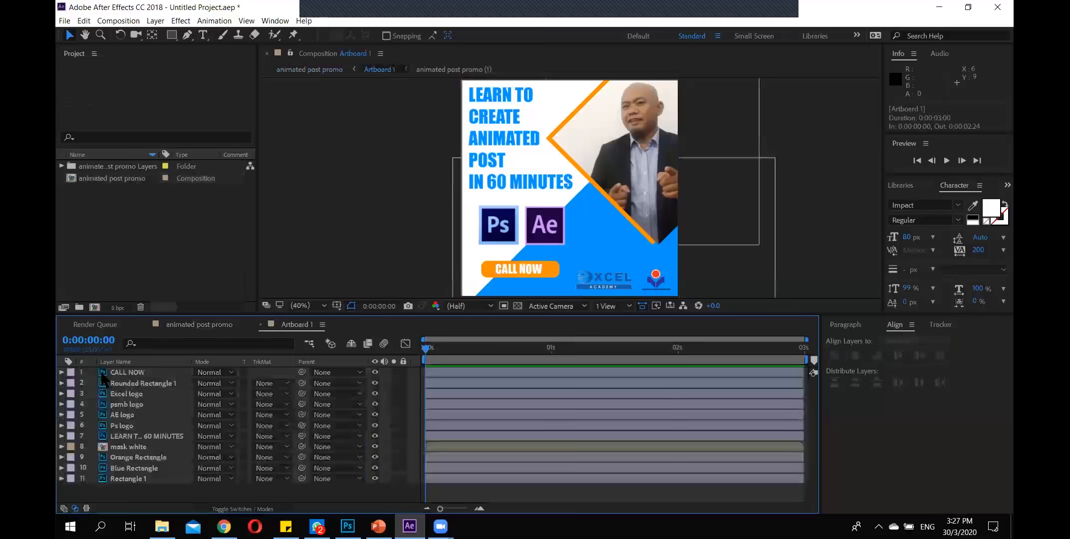
{"action": "mouse_move", "coordinate": [424, 356]}
{"action": "left_mouse_down"}
{"action": "mouse_move", "coordinate": [711, 367]}
{"action": "mouse_move", "coordinate": [423, 368]}
{"action": "left_mouse_up"}
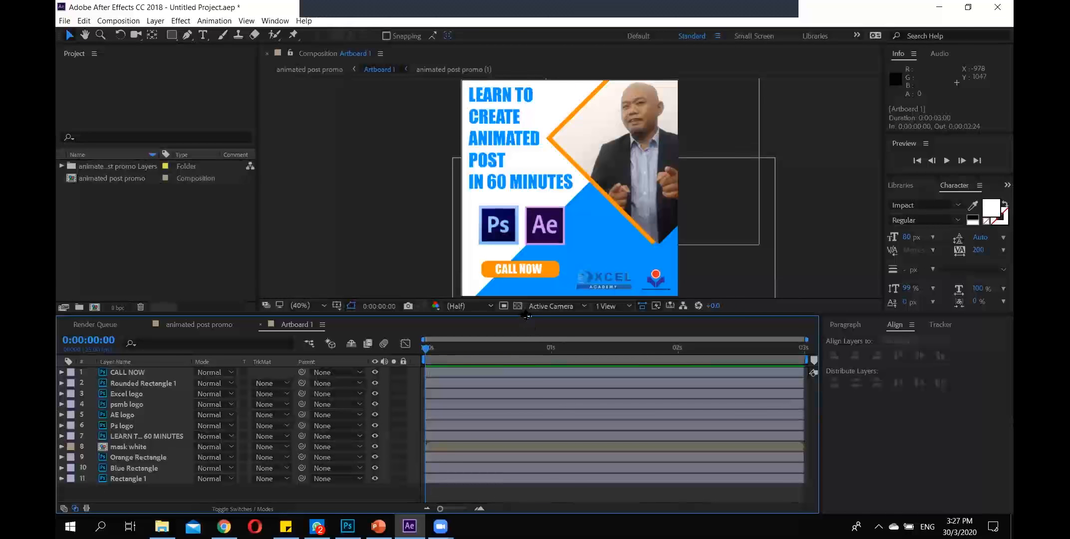
{"action": "left_click_drag", "start_coordinate": [526, 325], "coordinate": [518, 330]}
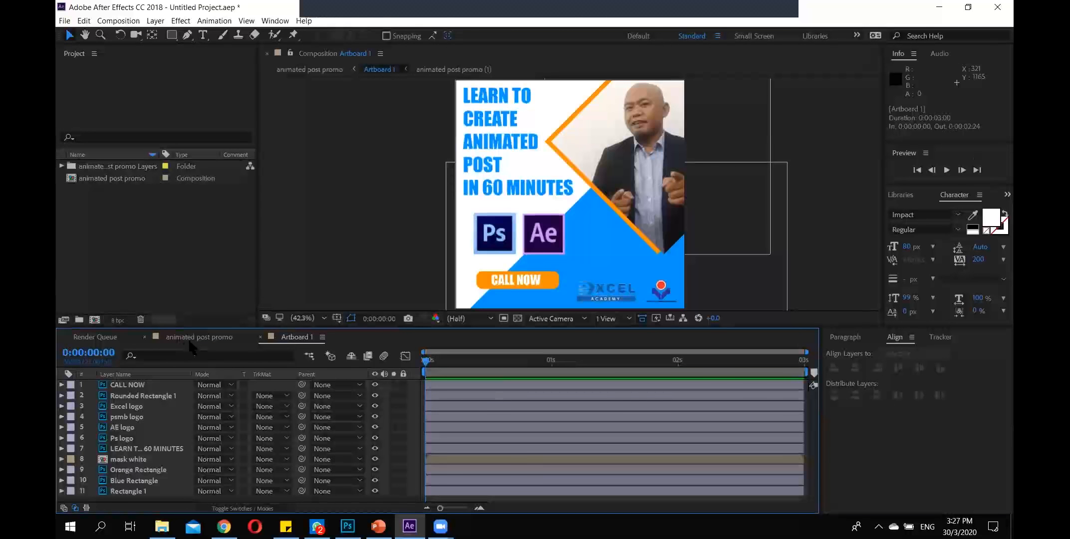
{"action": "key", "text": "ctrl"}
{"action": "key", "text": "ctrl"}
{"action": "key", "text": "ctrl"}
{"action": "key", "text": "ctrl"}
{"action": "key", "text": "ctrl"}
{"action": "key", "text": "ctrl"}
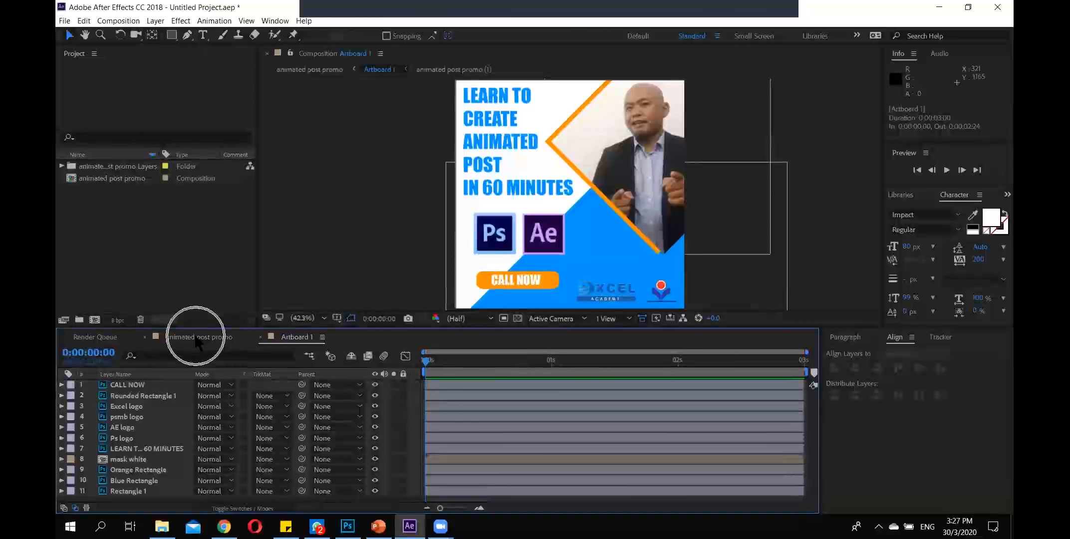
{"action": "key", "text": "ctrl"}
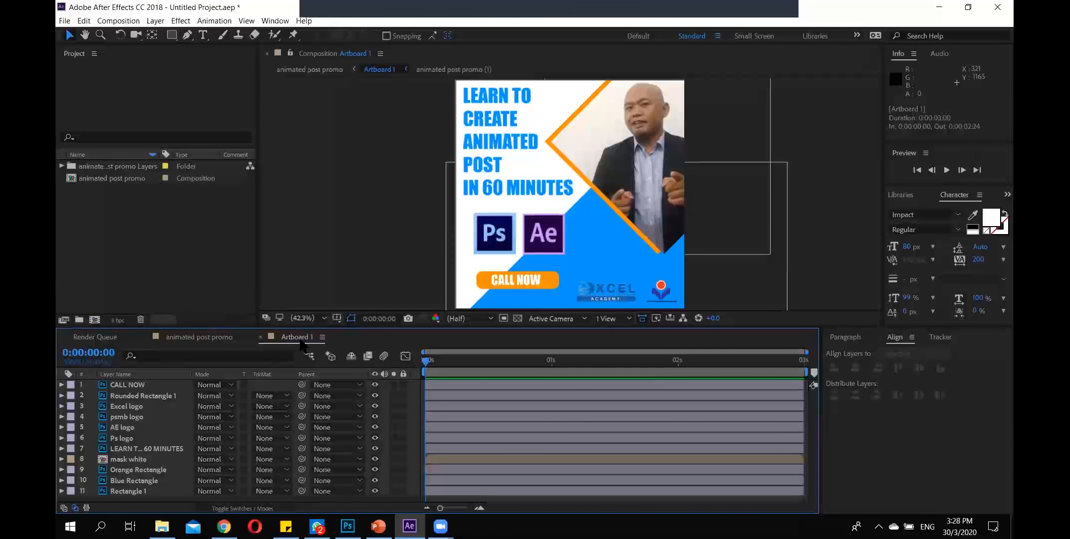
Compare the animated post promo composition with its nested Artboard 1 composition and return to Artboard 1.
{"action": "left_click", "coordinate": [221, 344]}
{"action": "left_click", "coordinate": [290, 339]}
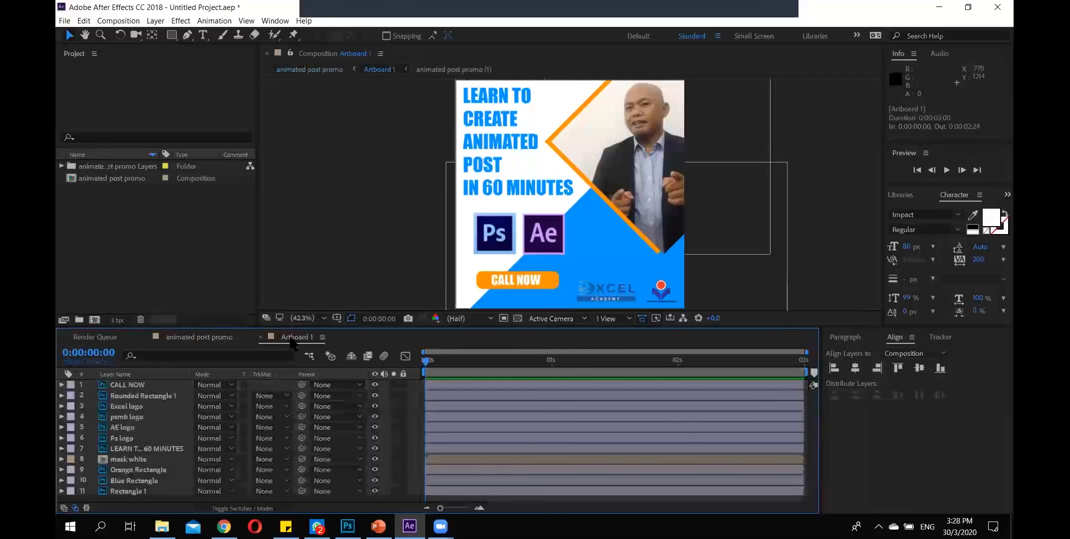
{"action": "left_click", "coordinate": [210, 338]}
{"action": "left_click", "coordinate": [290, 338]}
{"action": "left_click", "coordinate": [211, 338]}
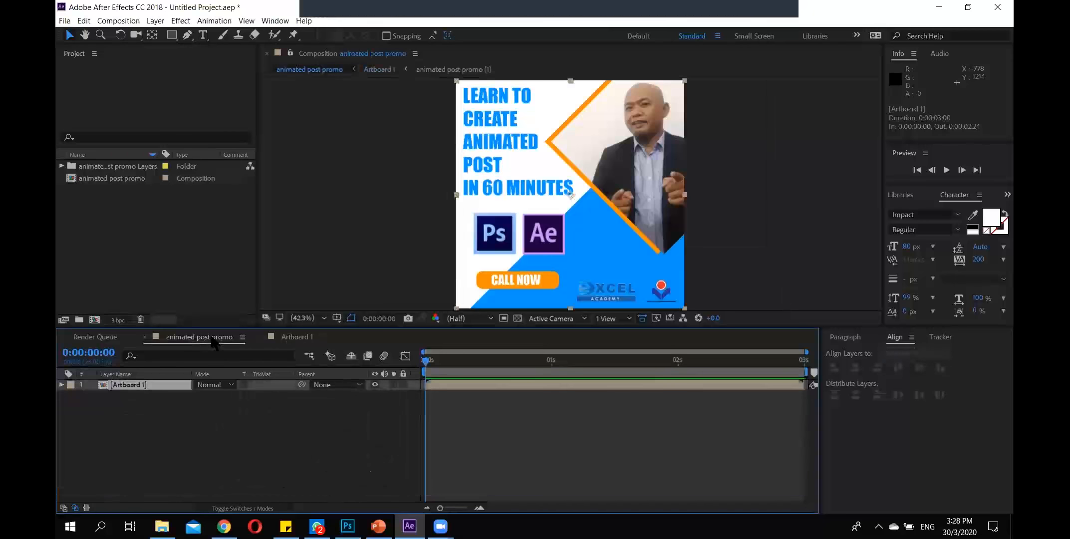
{"action": "left_click", "coordinate": [292, 338]}
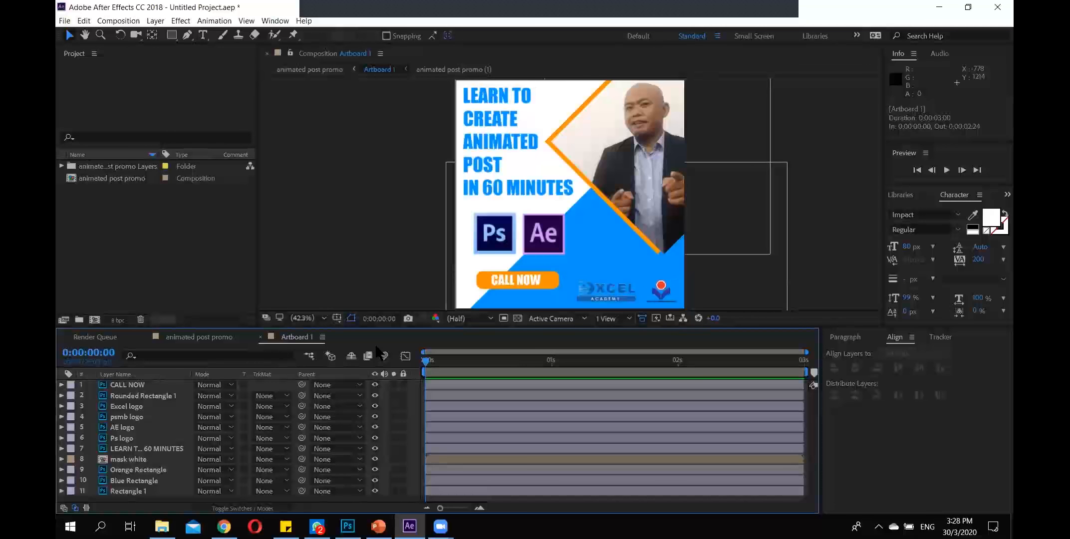
Hide all Artboard 1 layers except Blue Rectangle and Rectangle 1.
{"action": "mouse_move", "coordinate": [427, 361]}
{"action": "left_mouse_down"}
{"action": "mouse_move", "coordinate": [469, 363]}
{"action": "mouse_move", "coordinate": [418, 366]}
{"action": "left_mouse_up"}
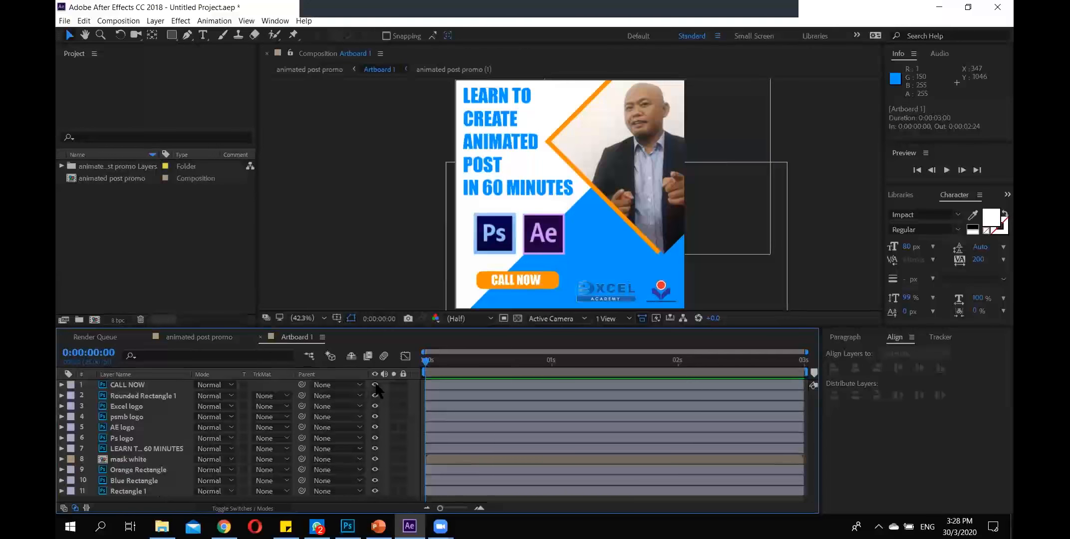
{"action": "left_click_drag", "start_coordinate": [375, 384], "coordinate": [375, 478]}
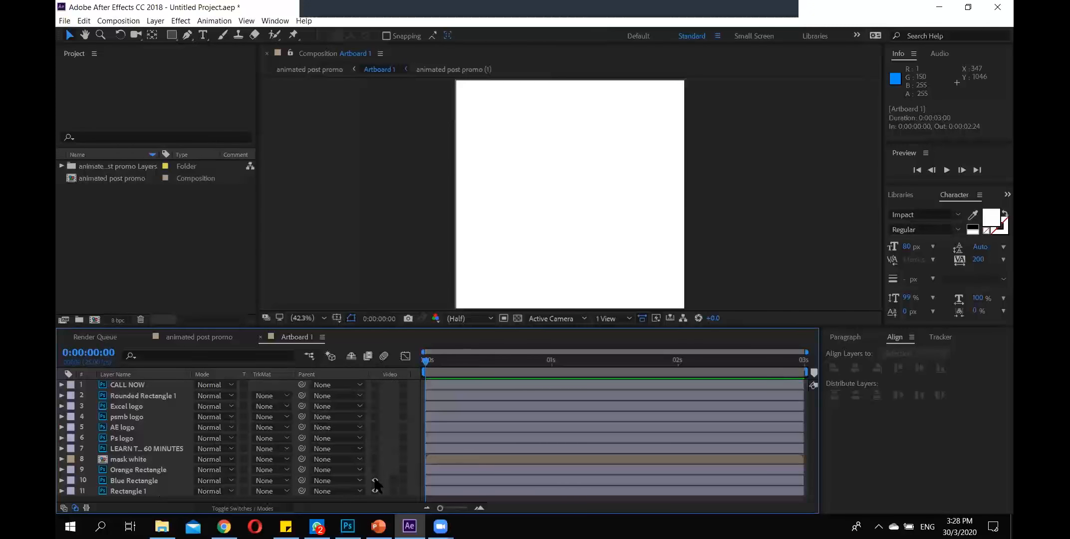
{"action": "left_click", "coordinate": [374, 480]}
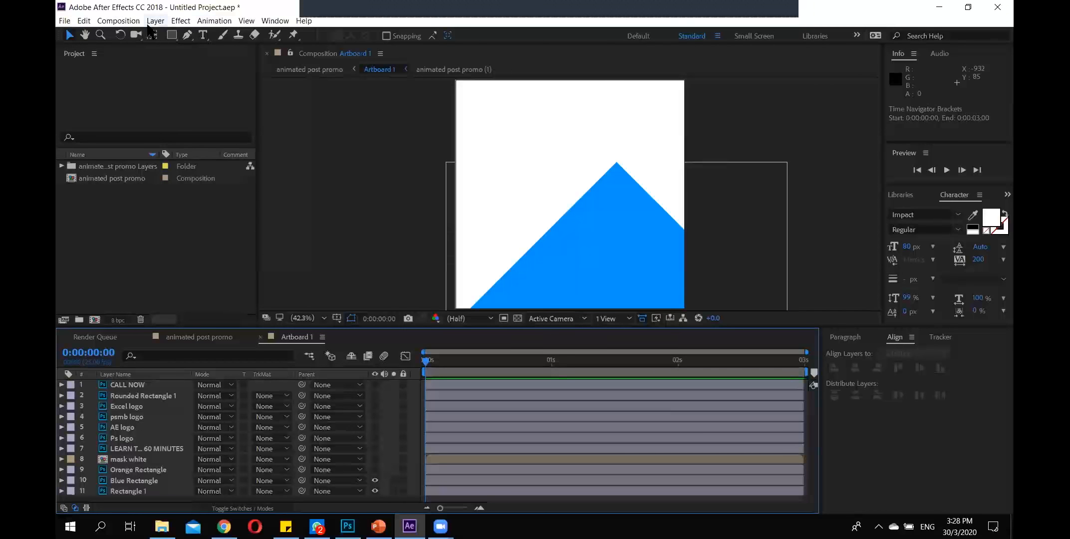
Set the Artboard 1 composition's duration to 10 seconds and show its full length in the timeline.
{"action": "left_click", "coordinate": [122, 21]}
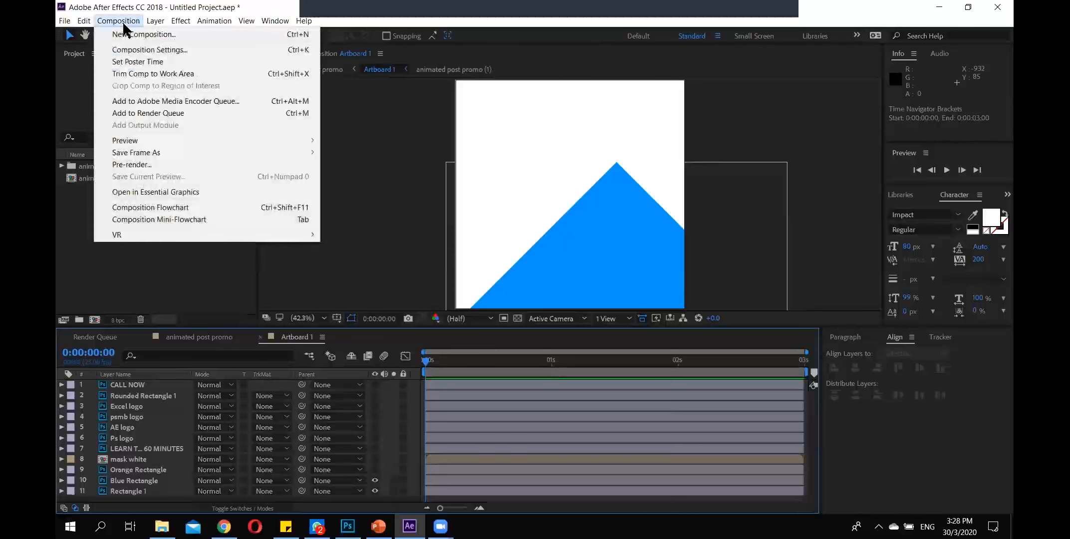
{"action": "left_click", "coordinate": [135, 48]}
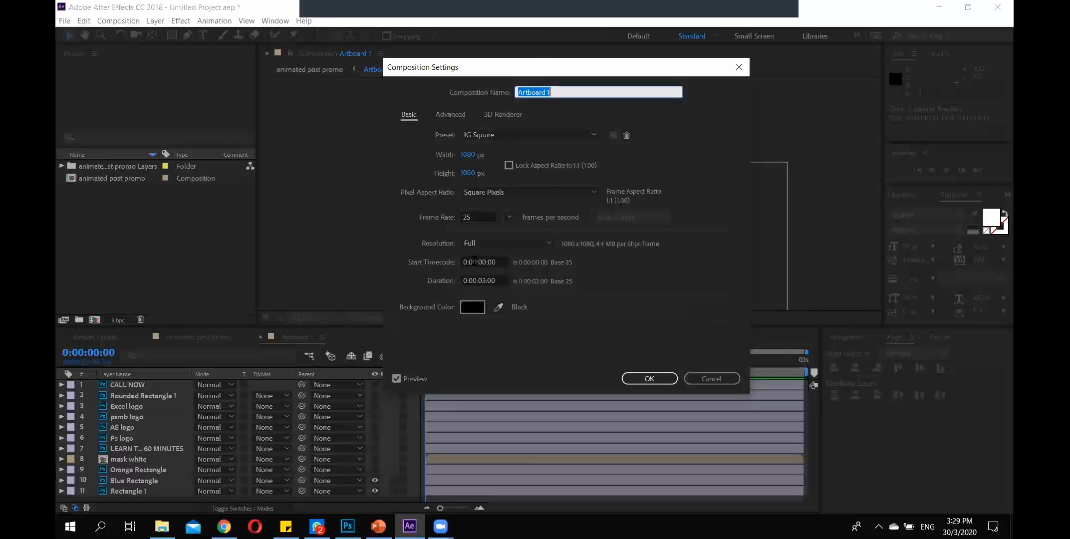
{"action": "left_click", "coordinate": [483, 280]}
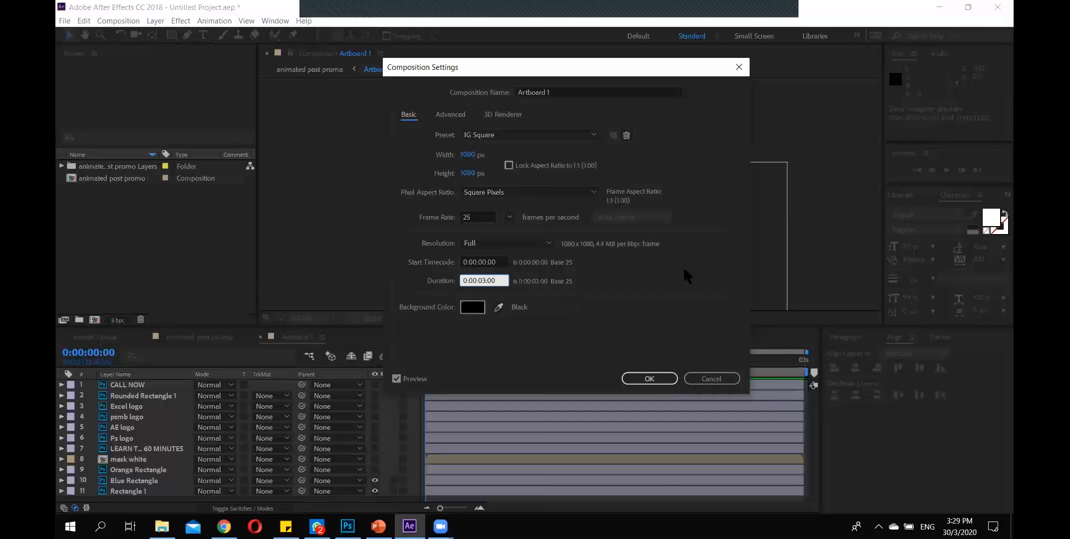
{"action": "key", "text": "BackSpace"}
{"action": "type", "text": "10"}
{"action": "left_click", "coordinate": [645, 378]}
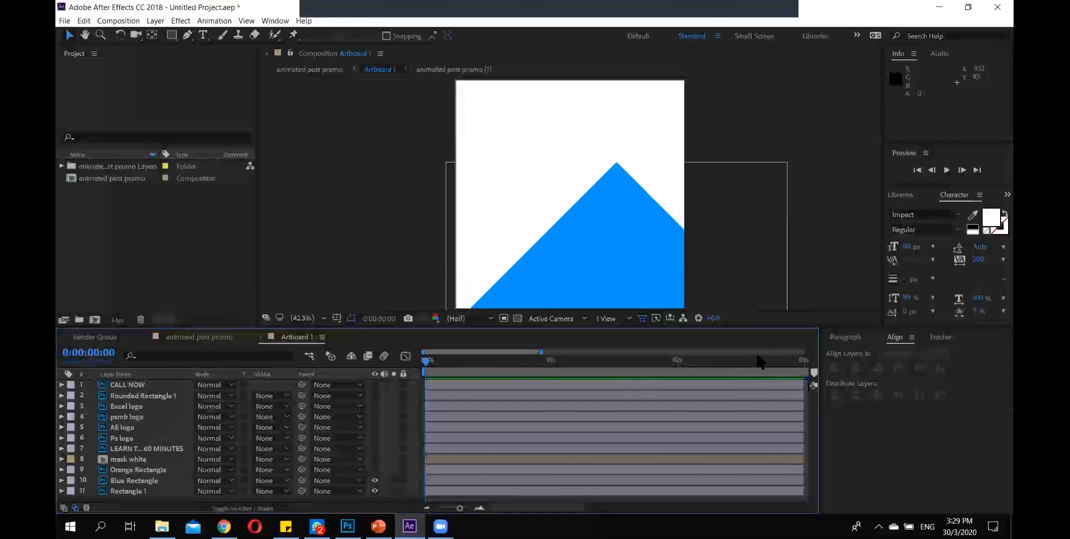
{"action": "left_click_drag", "start_coordinate": [541, 352], "coordinate": [831, 358]}
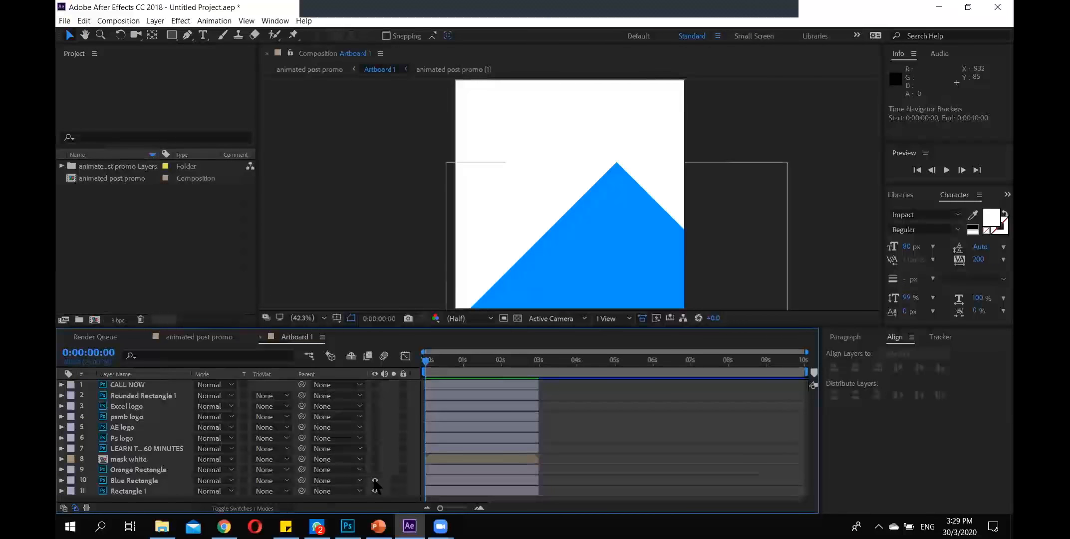
Extend the Blue Rectangle layer's out point to the 10-second end of the composition.
{"action": "left_click", "coordinate": [130, 481]}
{"action": "left_click_drag", "start_coordinate": [524, 360], "coordinate": [424, 362]}
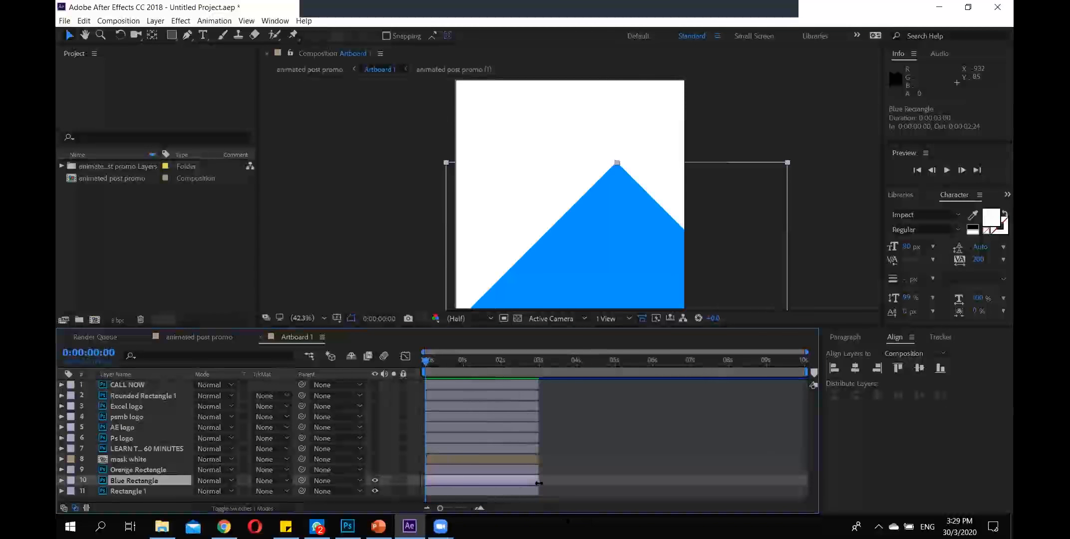
{"action": "left_click_drag", "start_coordinate": [539, 480], "coordinate": [803, 487]}
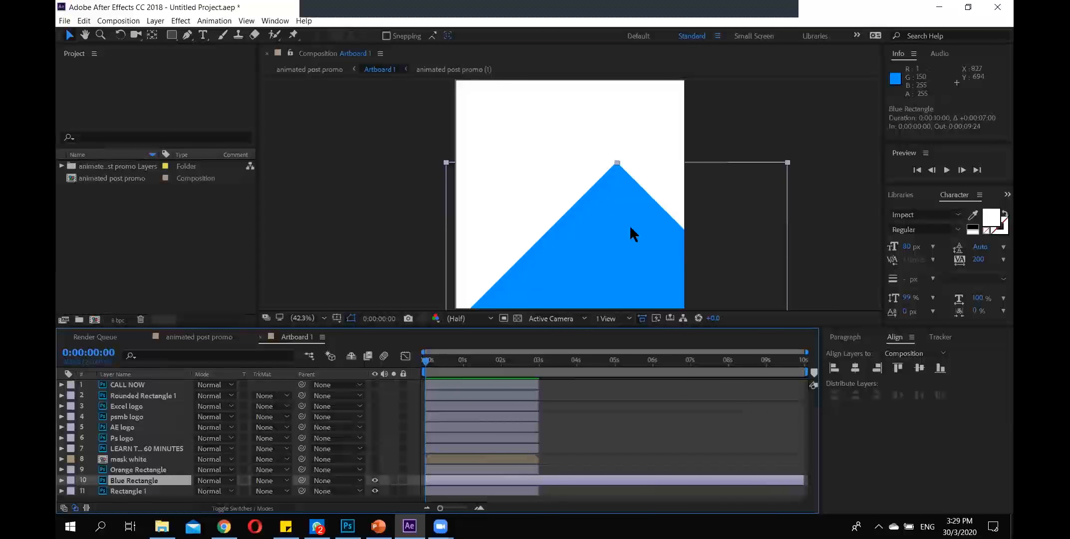
Try to move the Blue Rectangle in the composition view at 12.5% magnification, and undo the change.
{"action": "left_click_drag", "start_coordinate": [662, 327], "coordinate": [665, 357]}
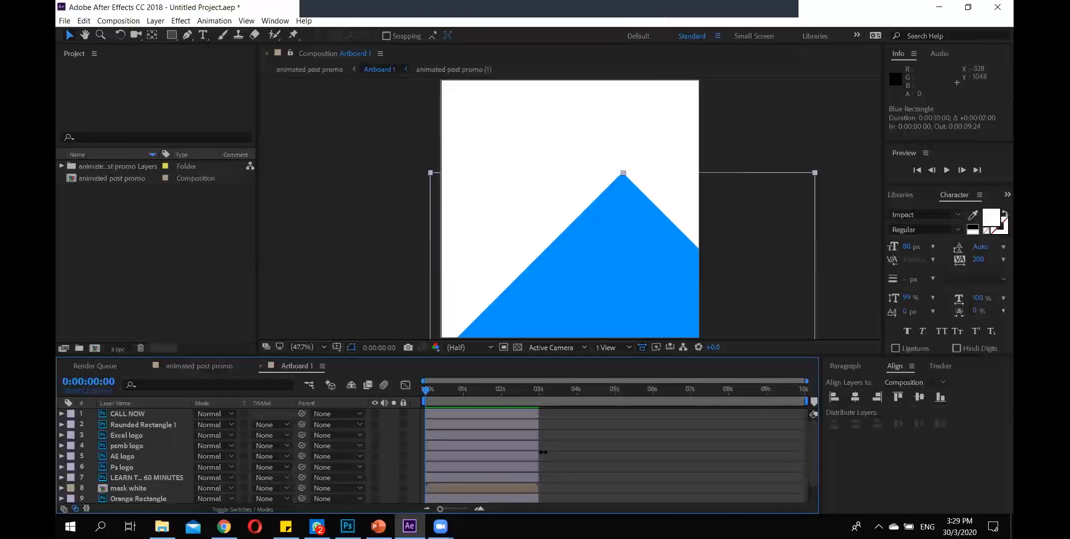
{"action": "scroll", "coordinate": [541, 453], "scroll_direction": "down", "scroll_amount": 2}
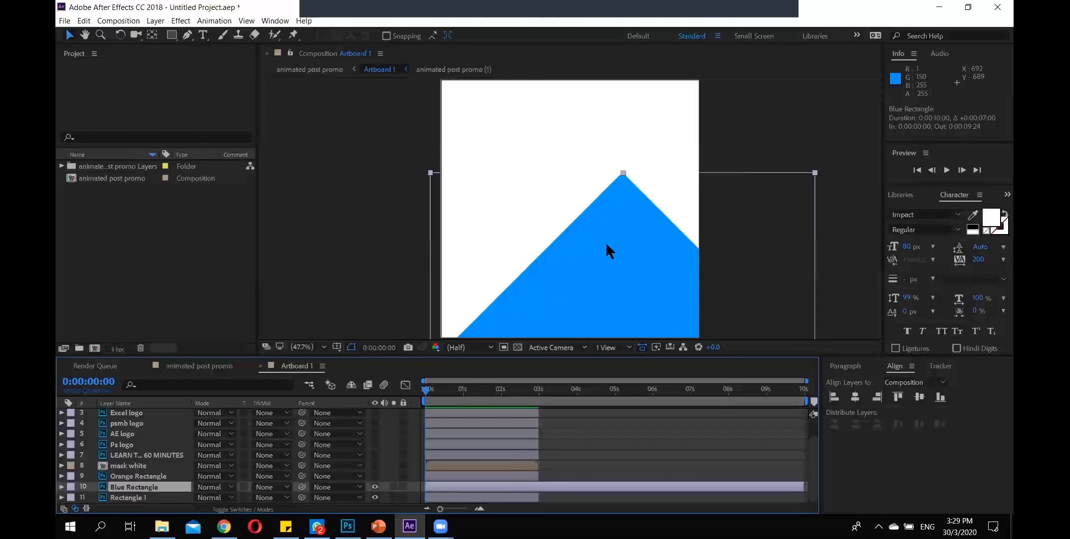
{"action": "key", "text": "comma"}
{"action": "key", "text": "comma"}
{"action": "key", "text": "comma"}
{"action": "key", "text": "comma"}
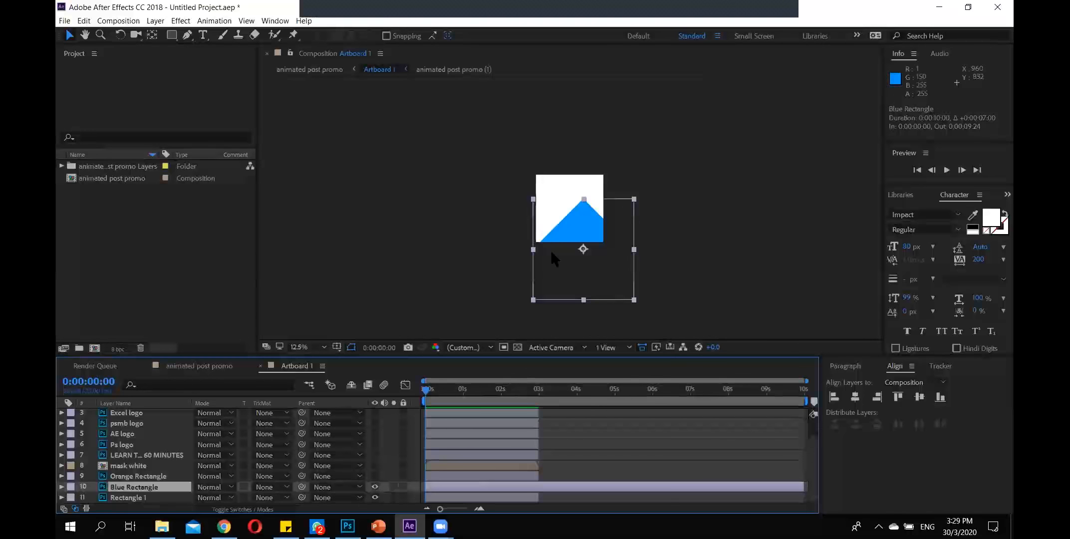
{"action": "left_click", "coordinate": [589, 220]}
{"action": "mouse_move", "coordinate": [590, 220]}
{"action": "left_mouse_down"}
{"action": "mouse_move", "coordinate": [591, 153]}
{"action": "mouse_move", "coordinate": [576, 204]}
{"action": "mouse_move", "coordinate": [562, 190]}
{"action": "mouse_move", "coordinate": [549, 198]}
{"action": "mouse_move", "coordinate": [604, 185]}
{"action": "mouse_move", "coordinate": [553, 204]}
{"action": "mouse_move", "coordinate": [582, 199]}
{"action": "mouse_move", "coordinate": [600, 216]}
{"action": "mouse_move", "coordinate": [594, 228]}
{"action": "mouse_move", "coordinate": [591, 212]}
{"action": "mouse_move", "coordinate": [591, 230]}
{"action": "left_mouse_up"}
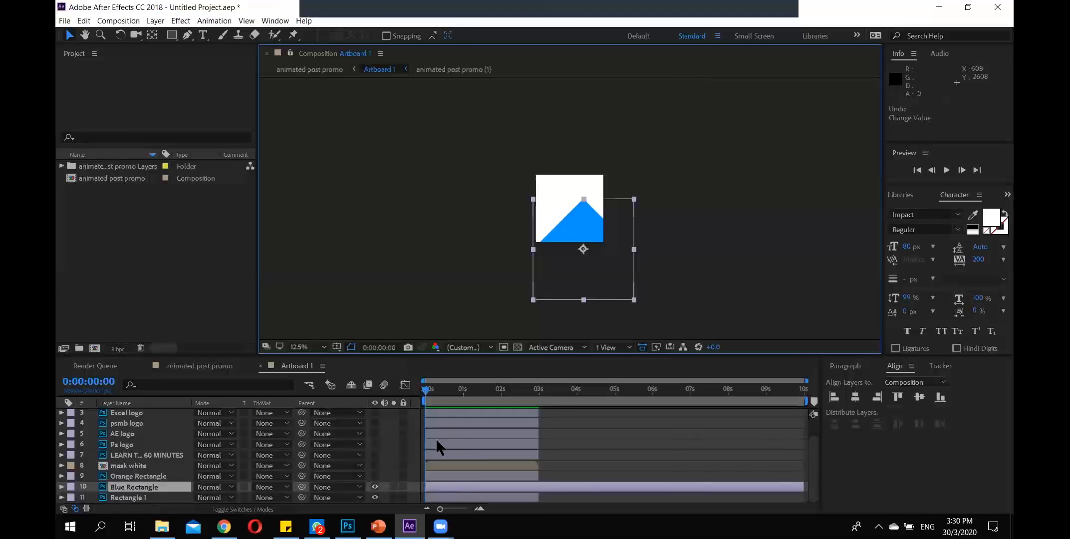
Narrow the visible timeline to about the first four seconds and select the Blue Rectangle layer.
{"action": "left_click_drag", "start_coordinate": [807, 381], "coordinate": [568, 380]}
{"action": "left_click", "coordinate": [121, 488]}
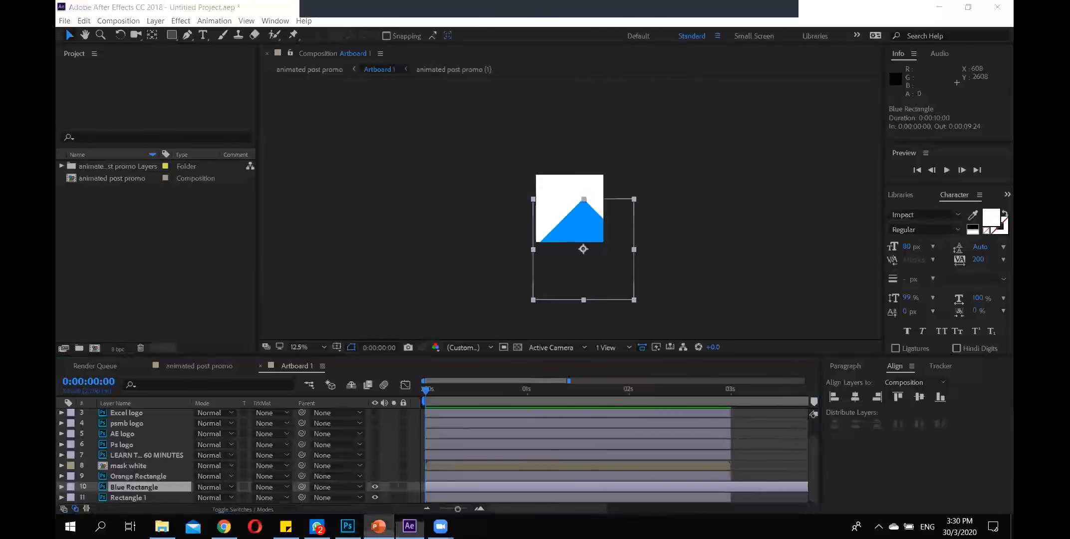
Switch to PowerPoint and show slide 7 on the 12 principles of UX in Motion.
{"action": "left_click", "coordinate": [379, 526]}
{"action": "scroll", "coordinate": [135, 381], "scroll_direction": "down", "scroll_amount": 3}
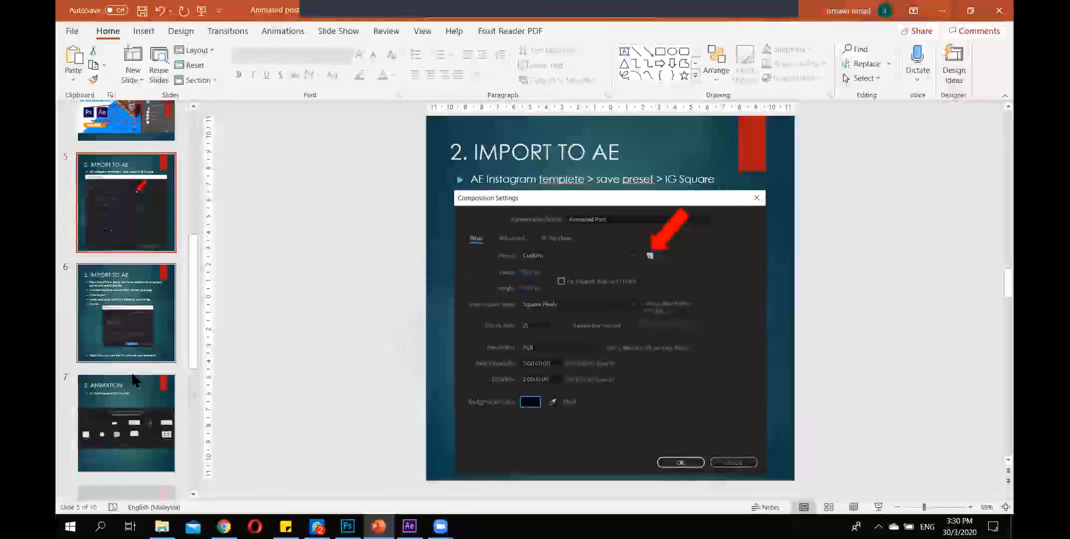
{"action": "scroll", "coordinate": [140, 327], "scroll_direction": "down", "scroll_amount": 1}
{"action": "left_click", "coordinate": [136, 282]}
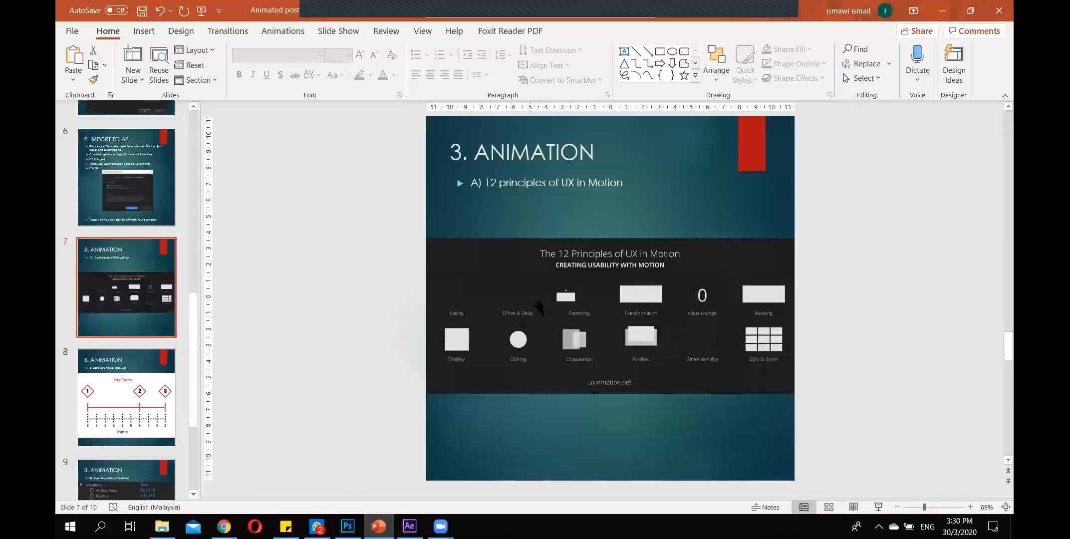
Minimize the open windows, play the basic motion video from the desktop, and close it.
{"action": "left_click", "coordinate": [943, 11]}
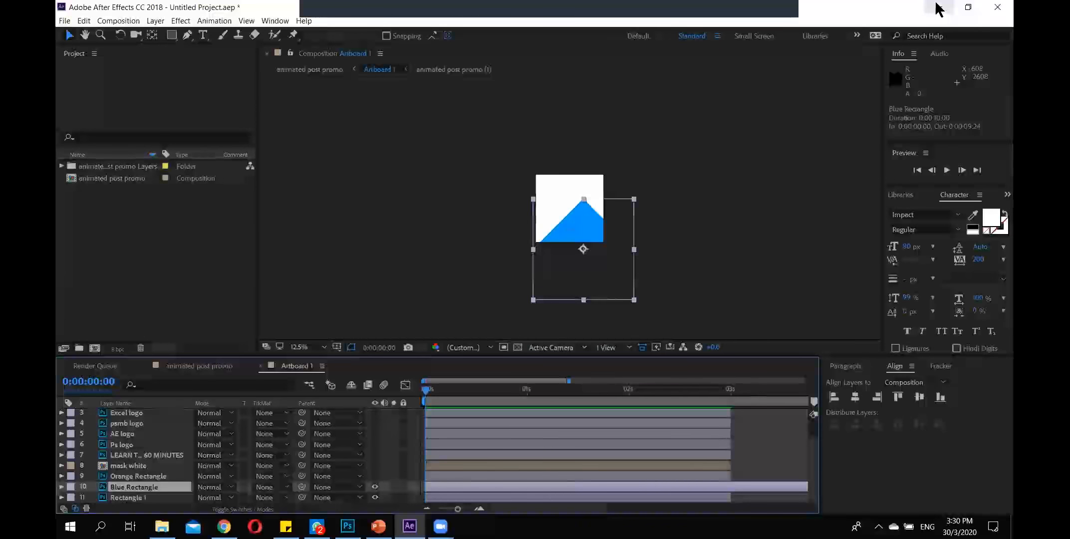
{"action": "left_click", "coordinate": [939, 8]}
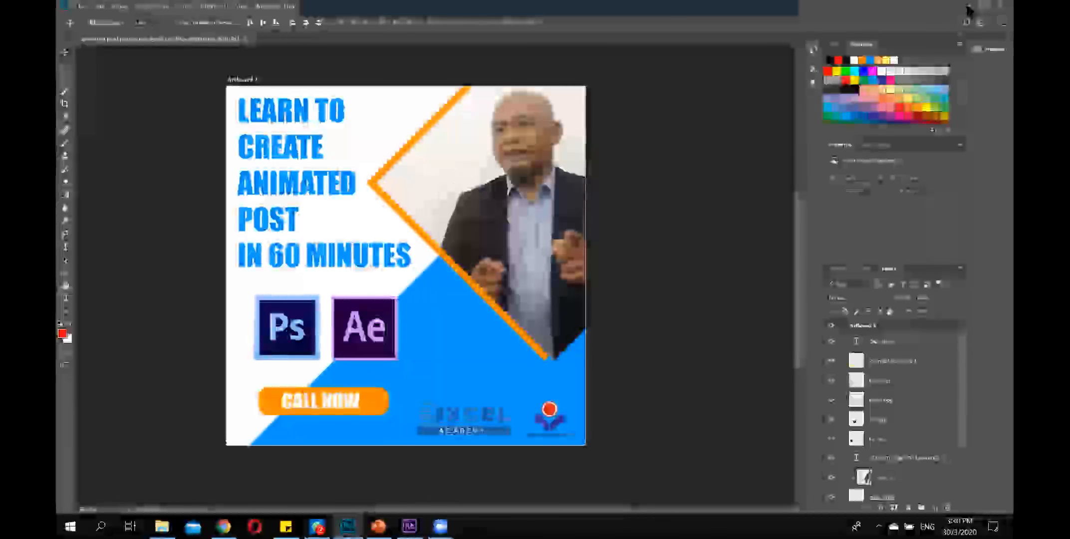
{"action": "left_click", "coordinate": [967, 6]}
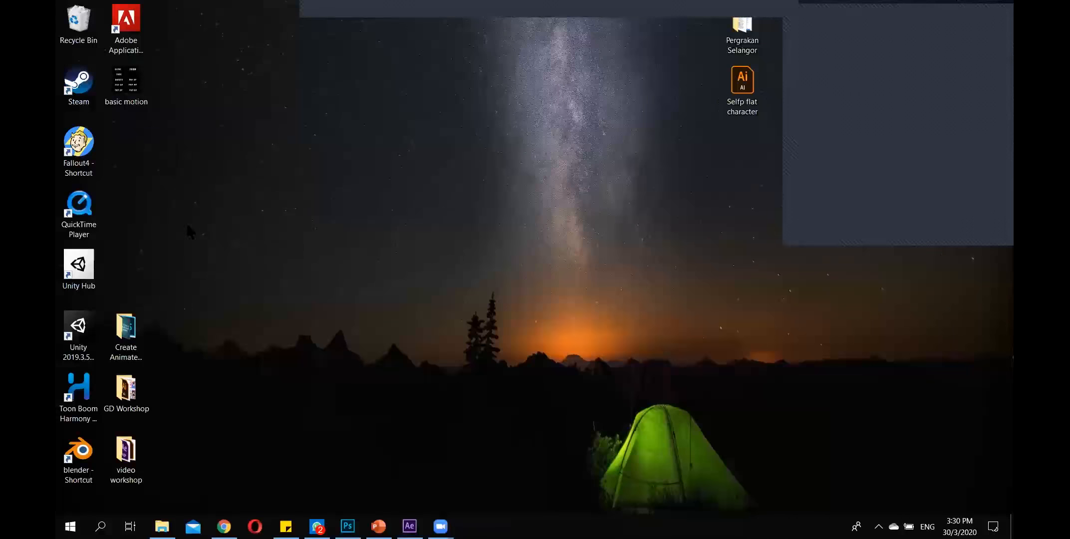
{"action": "double_click", "coordinate": [140, 103]}
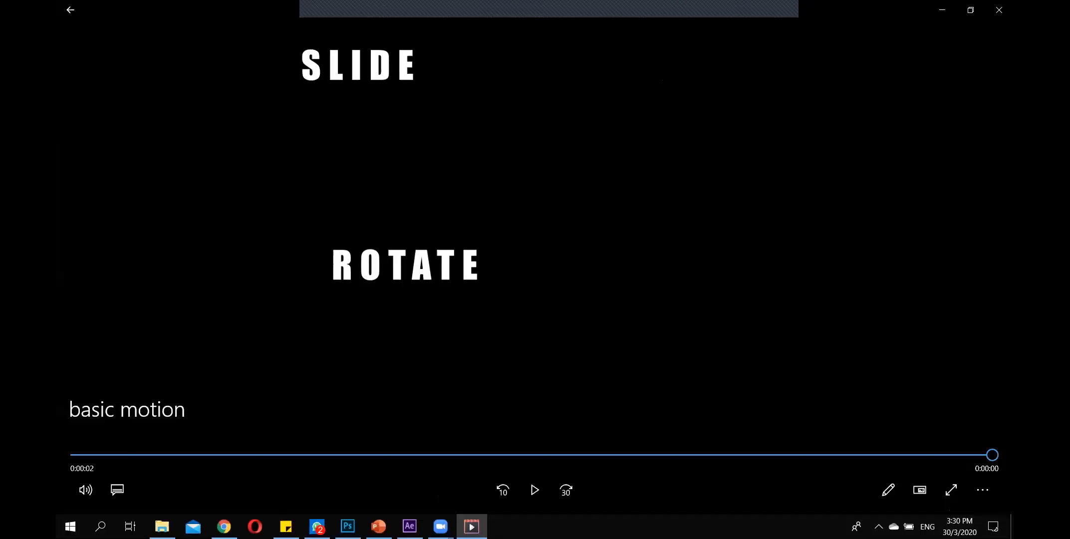
{"action": "left_click", "coordinate": [538, 494]}
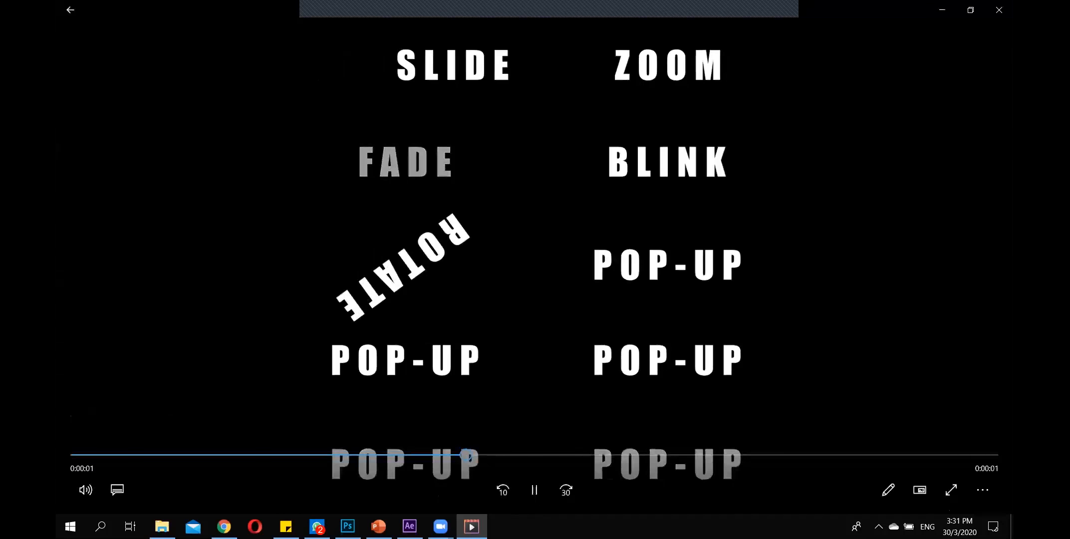
{"action": "left_click", "coordinate": [536, 490]}
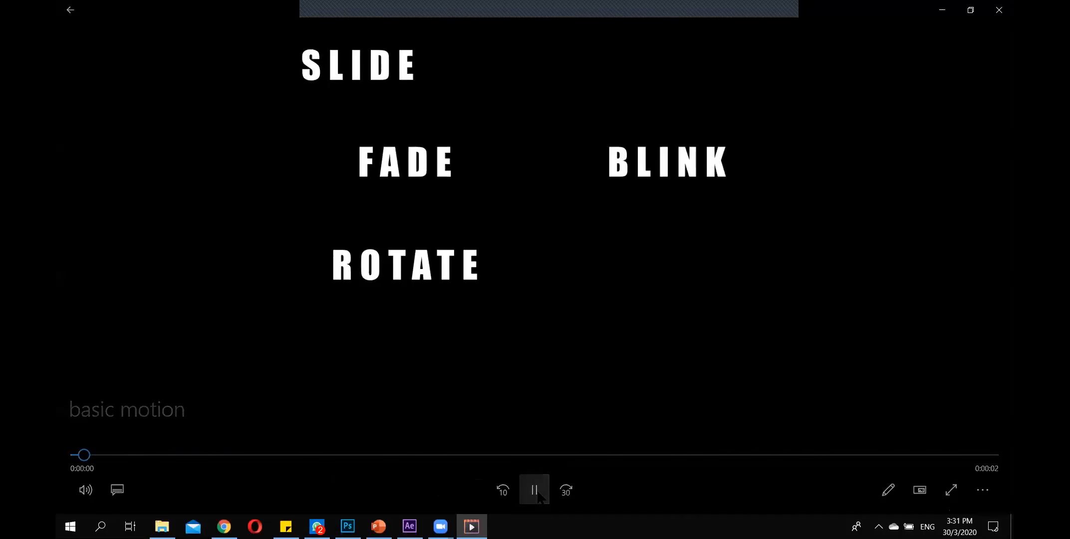
{"action": "left_click", "coordinate": [1002, 12]}
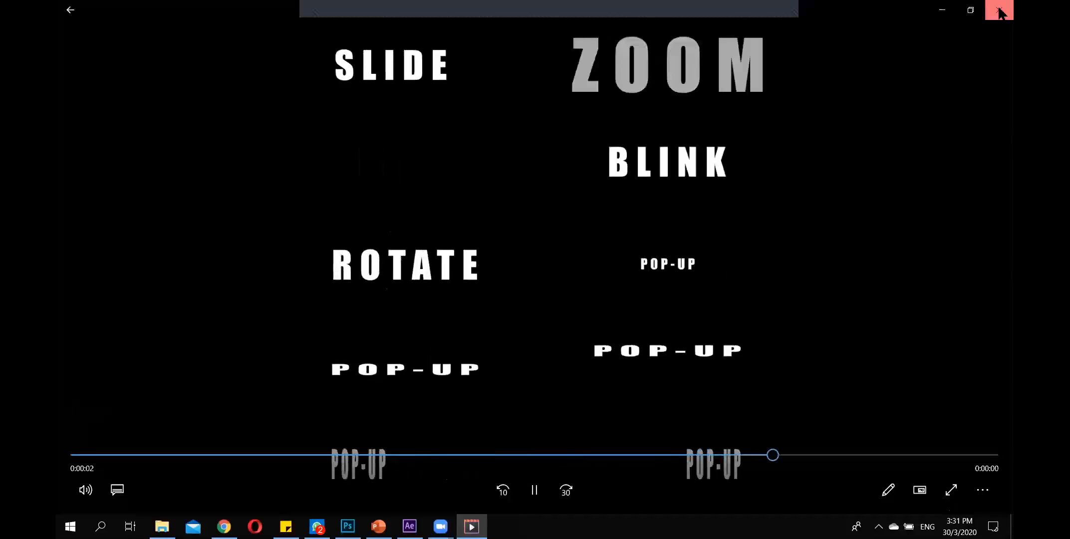
Switch to After Effects and expand the Blue Rectangle layer's Transform properties.
{"action": "left_click", "coordinate": [410, 526]}
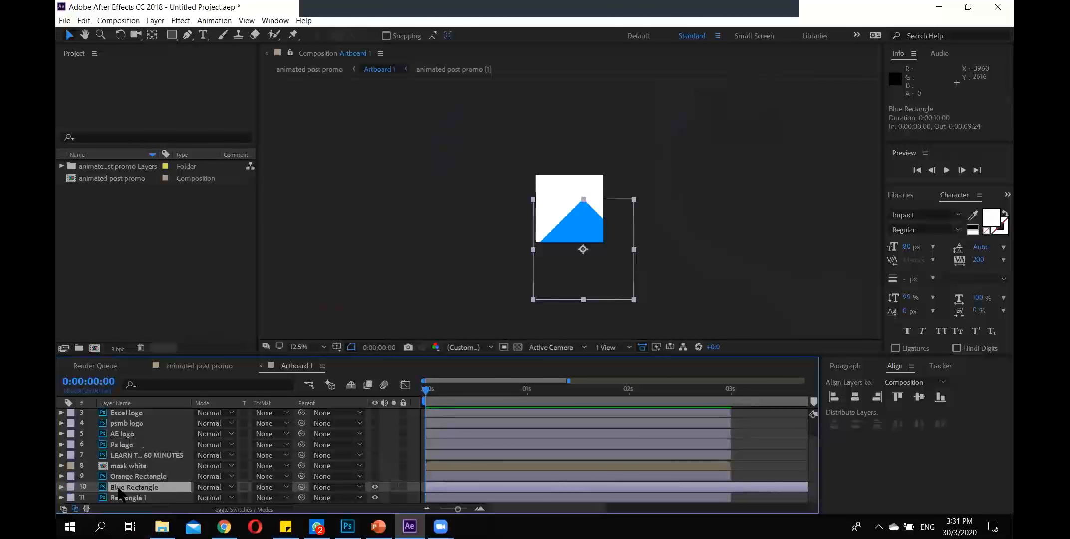
{"action": "left_click", "coordinate": [62, 487]}
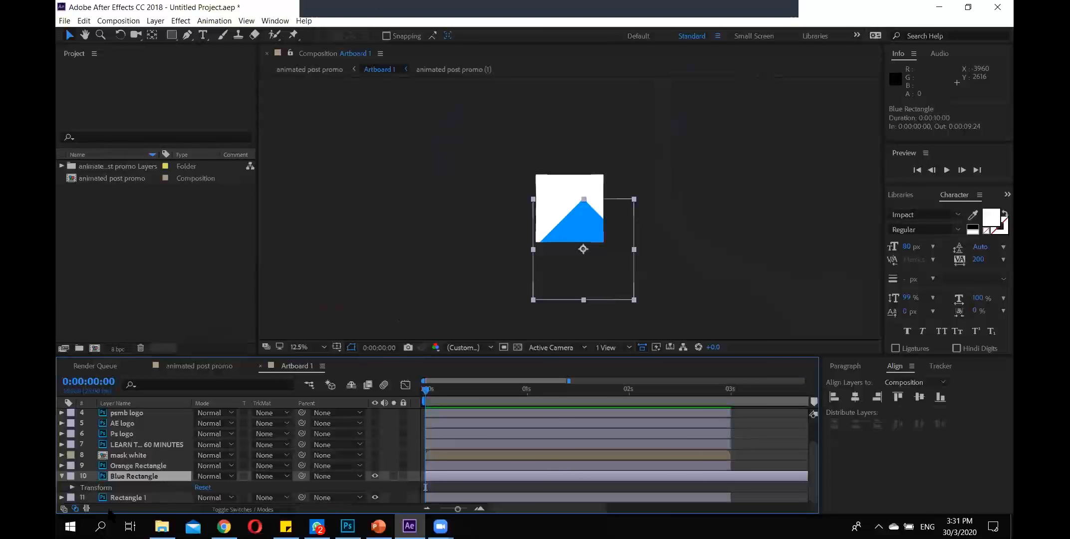
{"action": "left_click", "coordinate": [72, 488]}
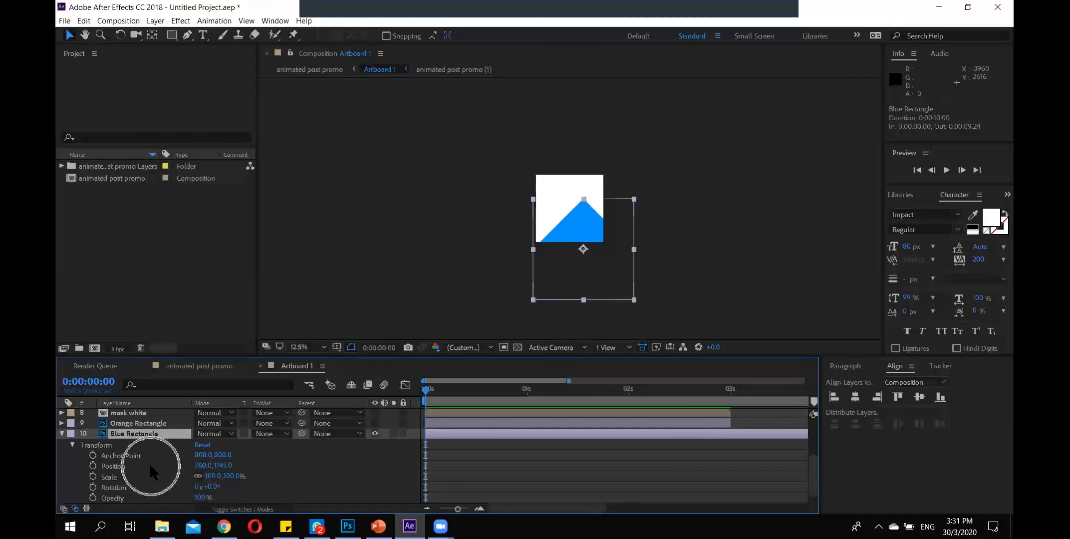
{"action": "key", "text": "ctrl"}
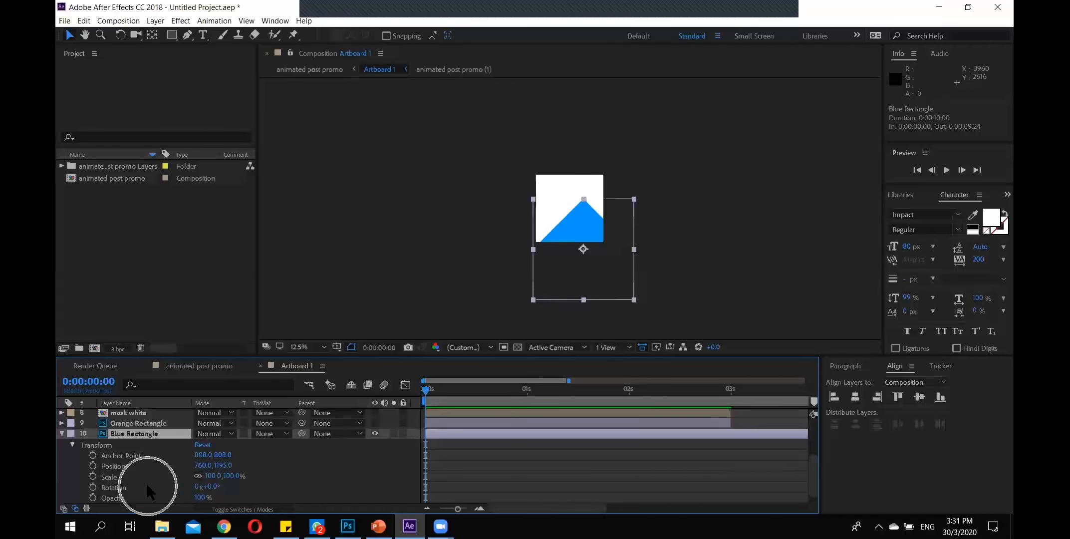
Switch to PowerPoint, show slide 9 on the layer Transform properties and their shortcut keys, and return to After Effects.
{"action": "key", "text": "ctrl"}
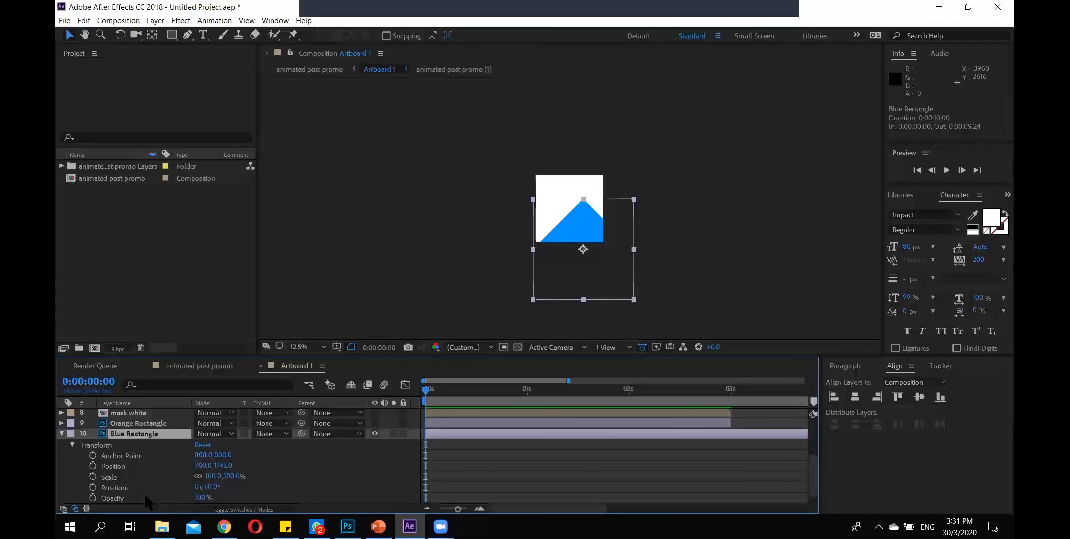
{"action": "left_click", "coordinate": [378, 527]}
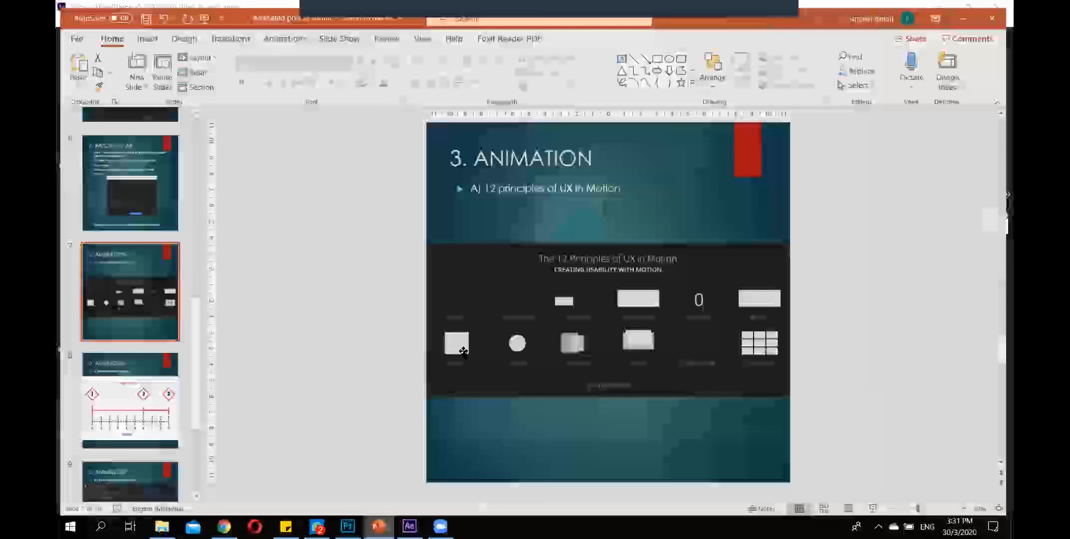
{"action": "scroll", "coordinate": [149, 400], "scroll_direction": "down", "scroll_amount": 3}
{"action": "left_click", "coordinate": [139, 342]}
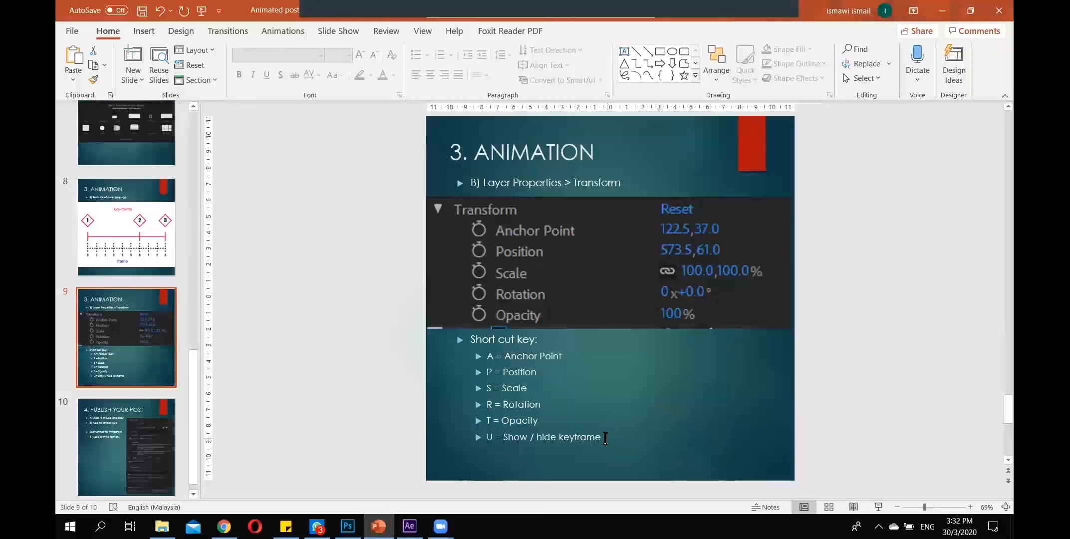
{"action": "left_click", "coordinate": [937, 17]}
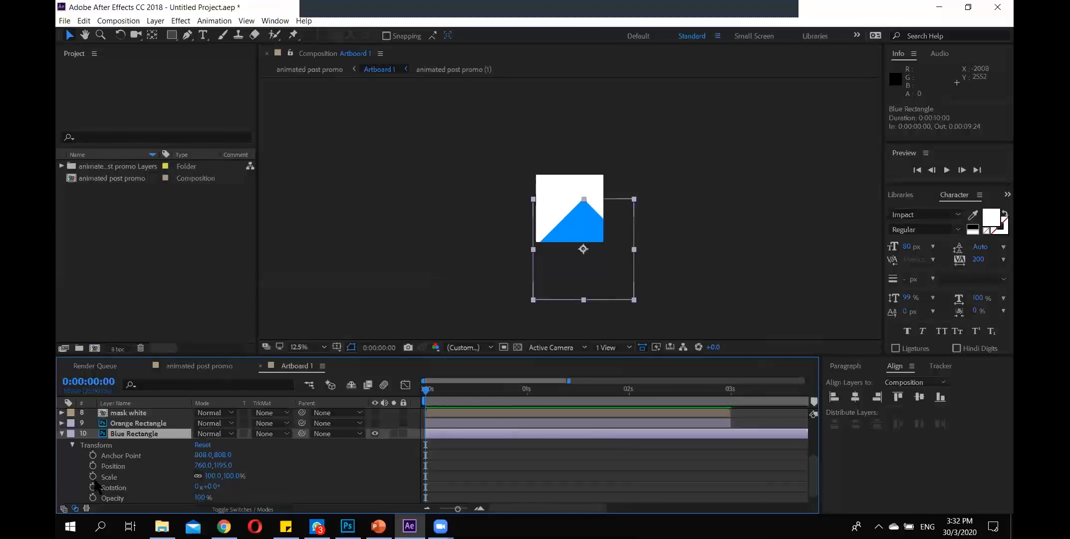
Show only the Blue Rectangle layer's Position property and enable Position keyframing at 0:00:00:00.
{"action": "left_click", "coordinate": [62, 434]}
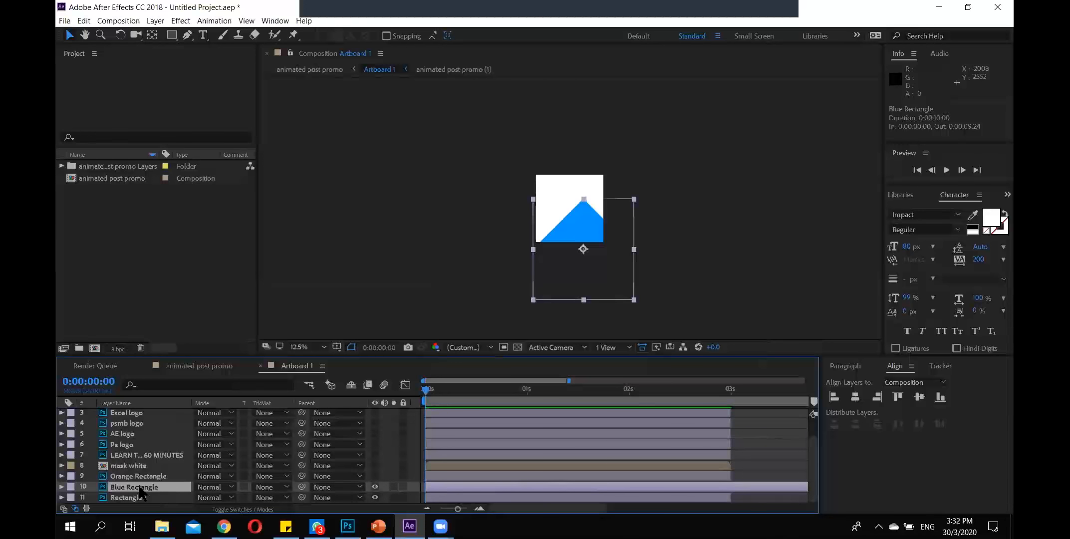
{"action": "key", "text": "p"}
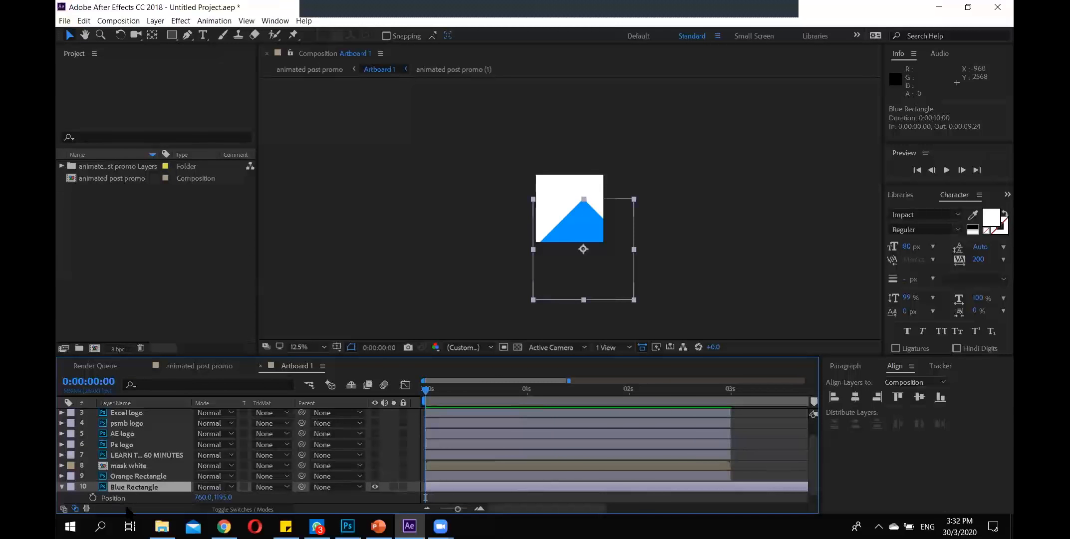
{"action": "left_click", "coordinate": [92, 499]}
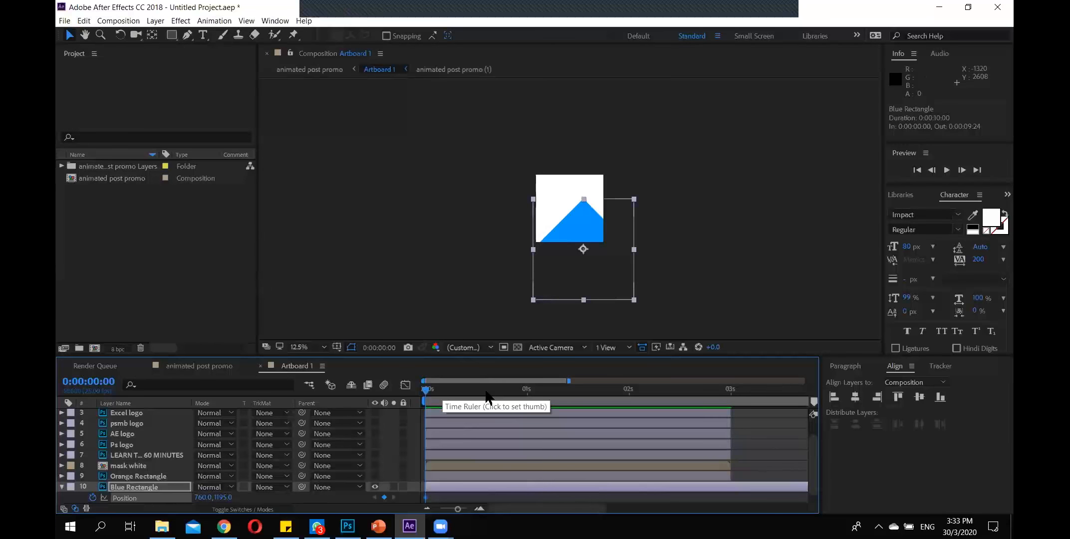
Add a Position keyframe for the Blue Rectangle at 0:00:00:06, keeping its existing keyframes.
{"action": "key", "text": "Page_Down"}
{"action": "key", "text": "Page_Down"}
{"action": "key", "text": "Page_Down"}
{"action": "key", "text": "Page_Down"}
{"action": "key", "text": "Page_Down"}
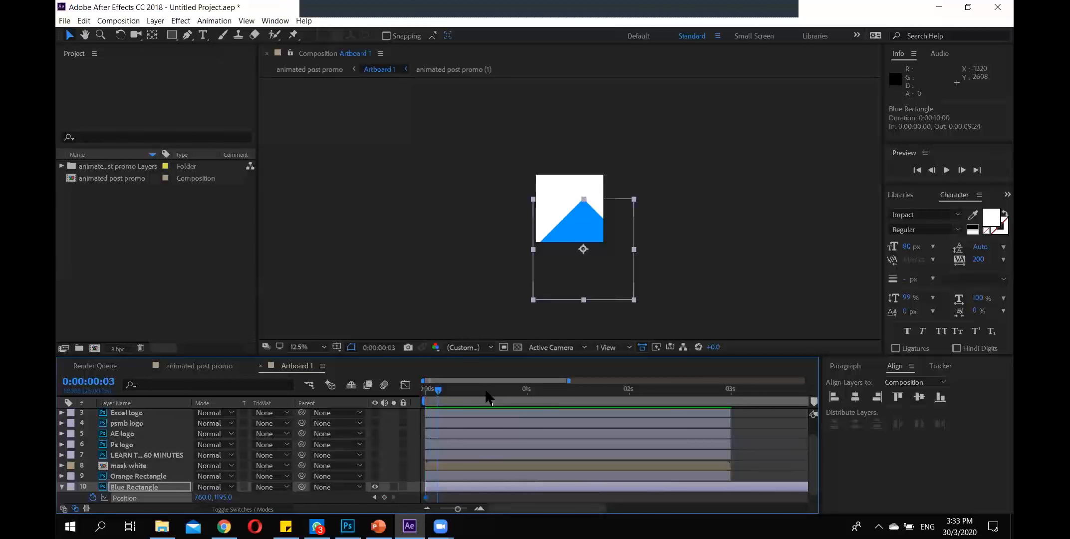
{"action": "key", "text": "Page_Down"}
{"action": "key", "text": "ctrl"}
{"action": "key", "text": "ctrl"}
{"action": "key", "text": "ctrl"}
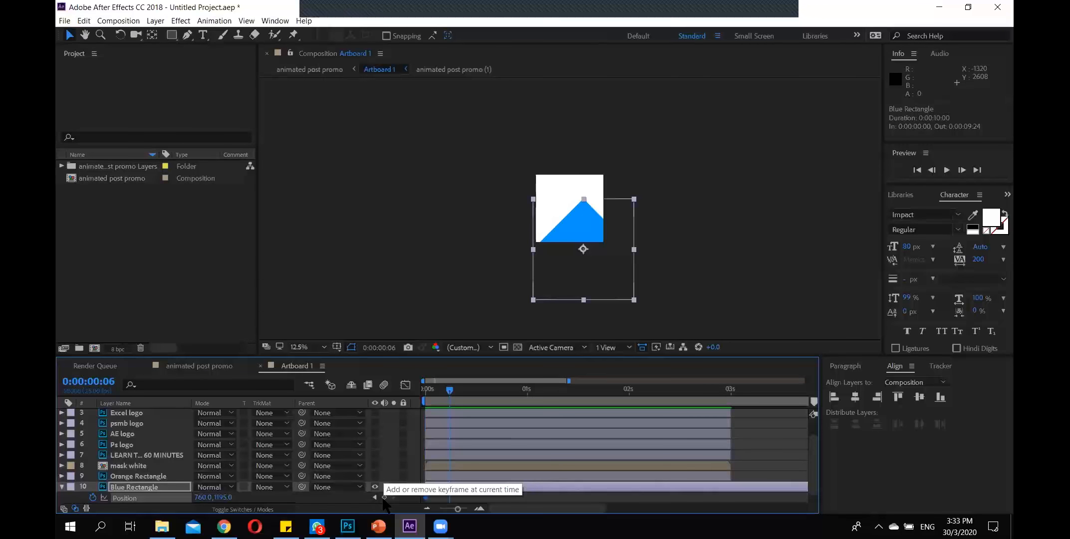
{"action": "left_click", "coordinate": [93, 498]}
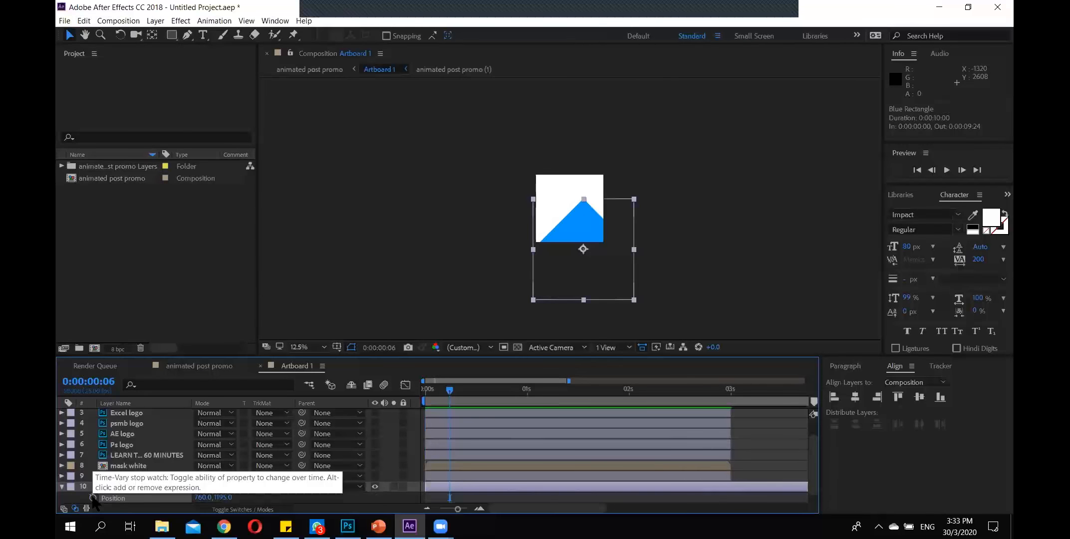
{"action": "key", "text": "ctrl+z"}
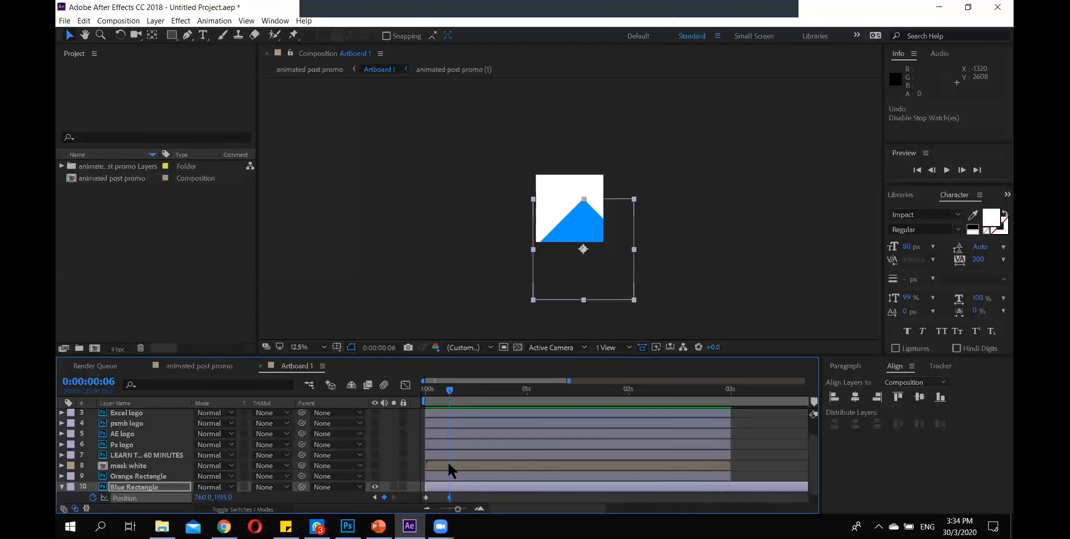
Add another Position keyframe for the Blue Rectangle three frames further on, at 0:00:00:09.
{"action": "key", "text": "Page_Down"}
{"action": "key", "text": "Page_Down"}
{"action": "key", "text": "Page_Down"}
{"action": "left_click", "coordinate": [385, 497]}
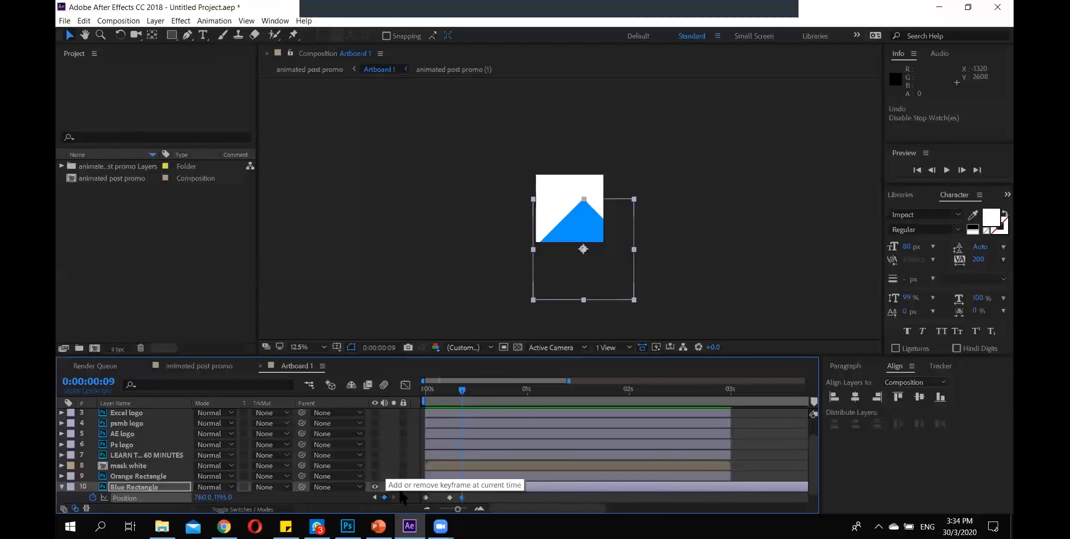
{"action": "left_click", "coordinate": [454, 390]}
{"action": "left_click_drag", "start_coordinate": [450, 386], "coordinate": [462, 388]}
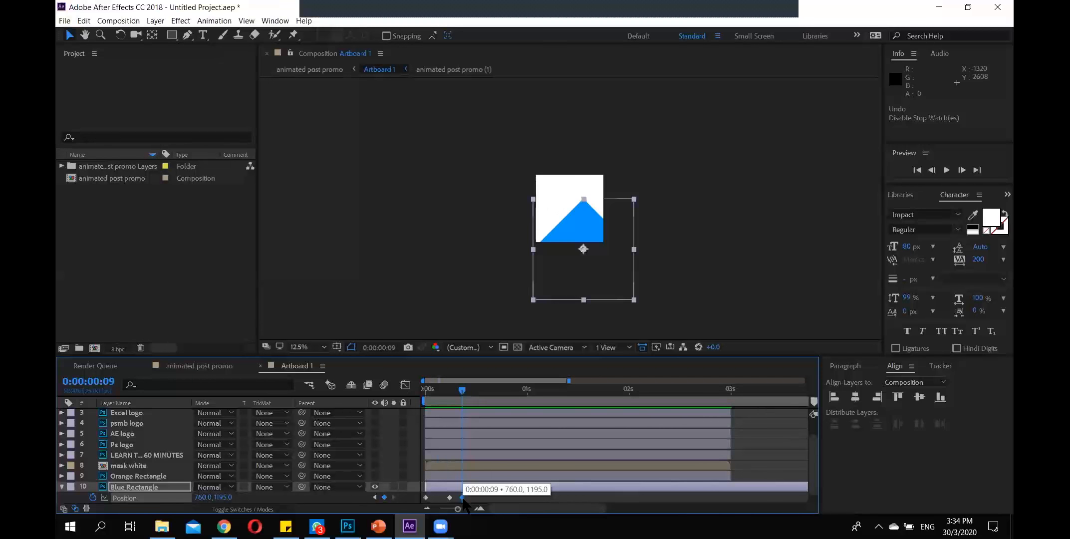
At 0:00:00:00, move the Blue Rectangle diagonally down off the artboard to about 1272, 1787, and scrub through its motion.
{"action": "left_click_drag", "start_coordinate": [454, 390], "coordinate": [419, 394]}
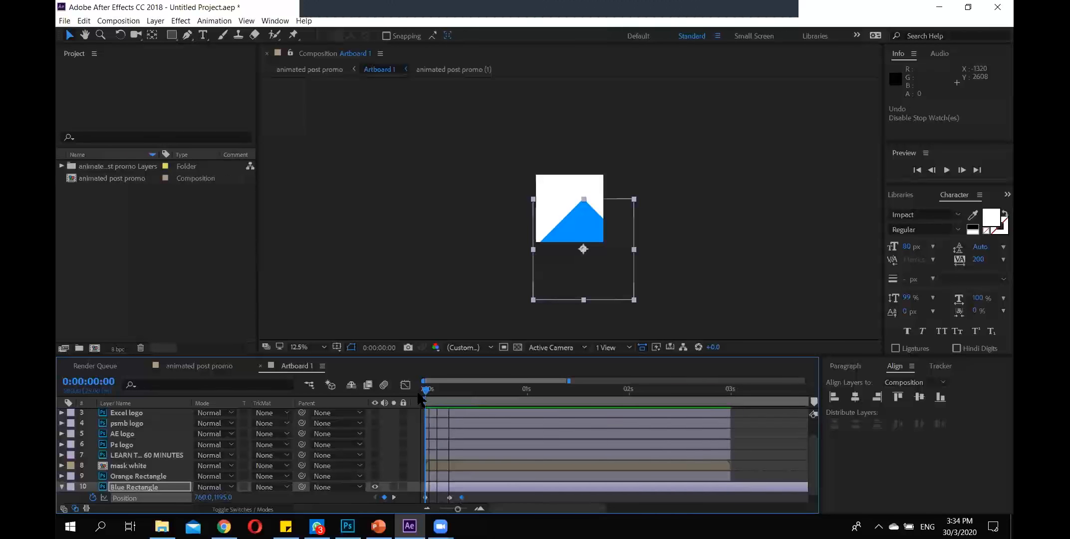
{"action": "left_click_drag", "start_coordinate": [586, 222], "coordinate": [621, 263]}
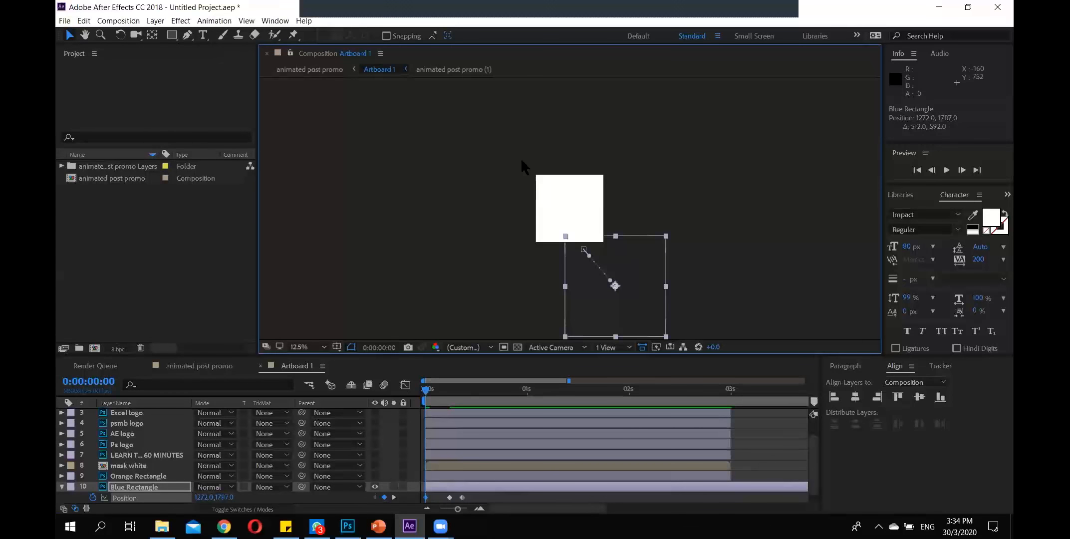
{"action": "mouse_move", "coordinate": [426, 390]}
{"action": "left_mouse_down"}
{"action": "mouse_move", "coordinate": [456, 395]}
{"action": "mouse_move", "coordinate": [427, 395]}
{"action": "mouse_move", "coordinate": [446, 391]}
{"action": "left_mouse_up"}
{"action": "key", "text": "Home"}
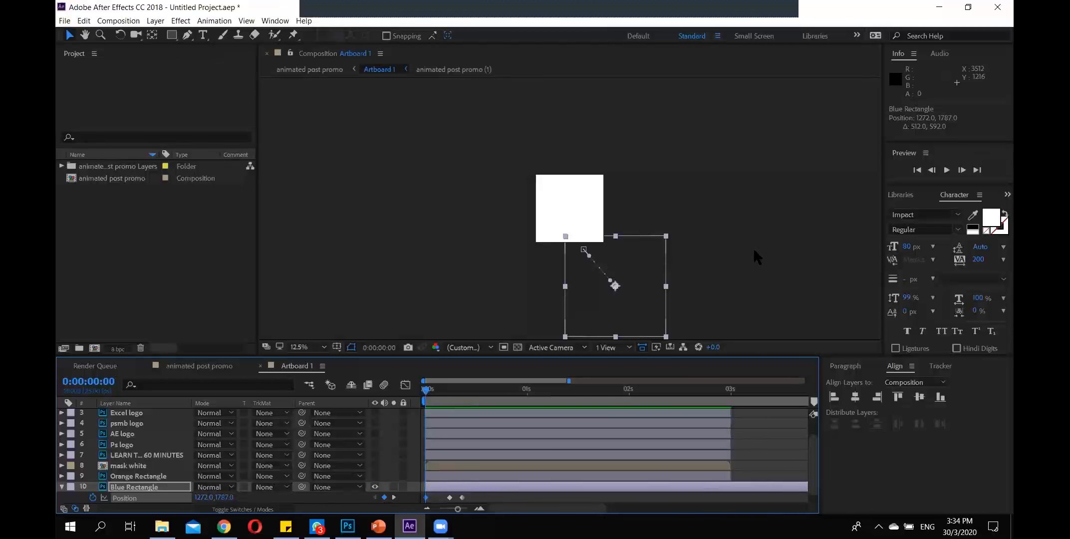
{"action": "left_click_drag", "start_coordinate": [423, 387], "coordinate": [450, 395]}
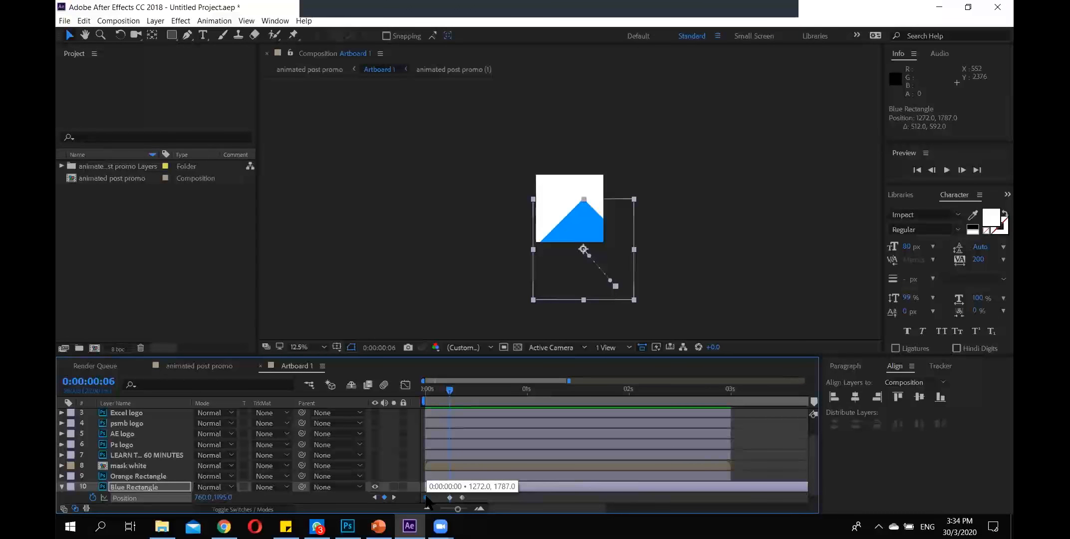
{"action": "left_click_drag", "start_coordinate": [449, 390], "coordinate": [465, 396]}
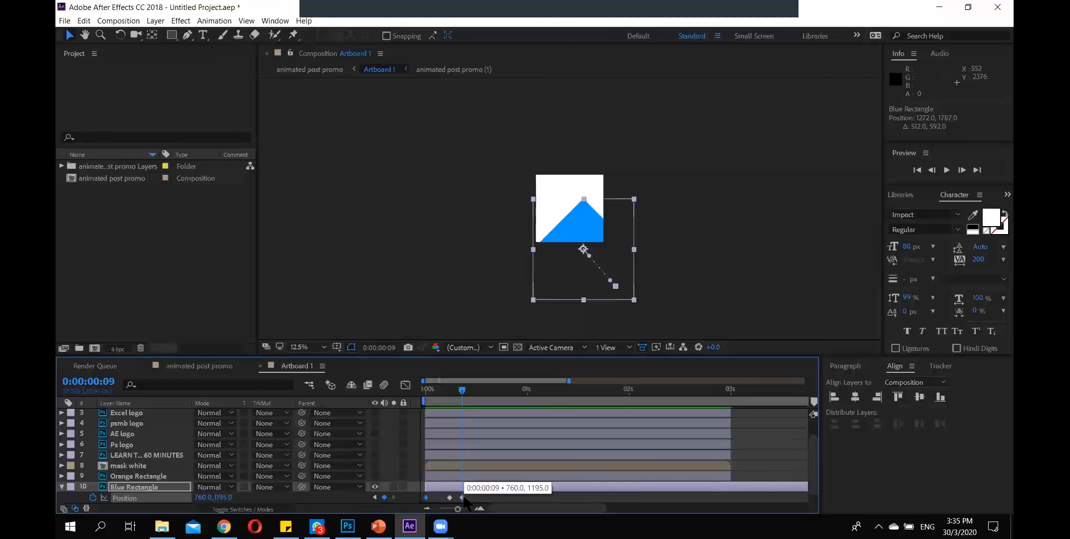
At 0:00:00:06, shift the Blue Rectangle slightly up and left to about 712, 1139 to create an overshoot.
{"action": "left_click_drag", "start_coordinate": [460, 390], "coordinate": [450, 390]}
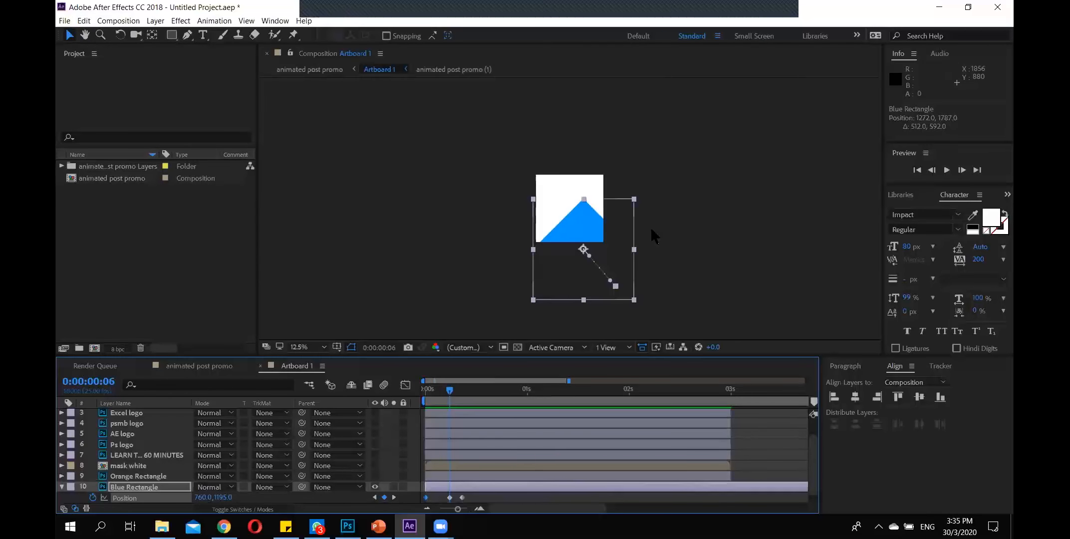
{"action": "left_click", "coordinate": [589, 227]}
{"action": "left_click_drag", "start_coordinate": [589, 230], "coordinate": [587, 226]}
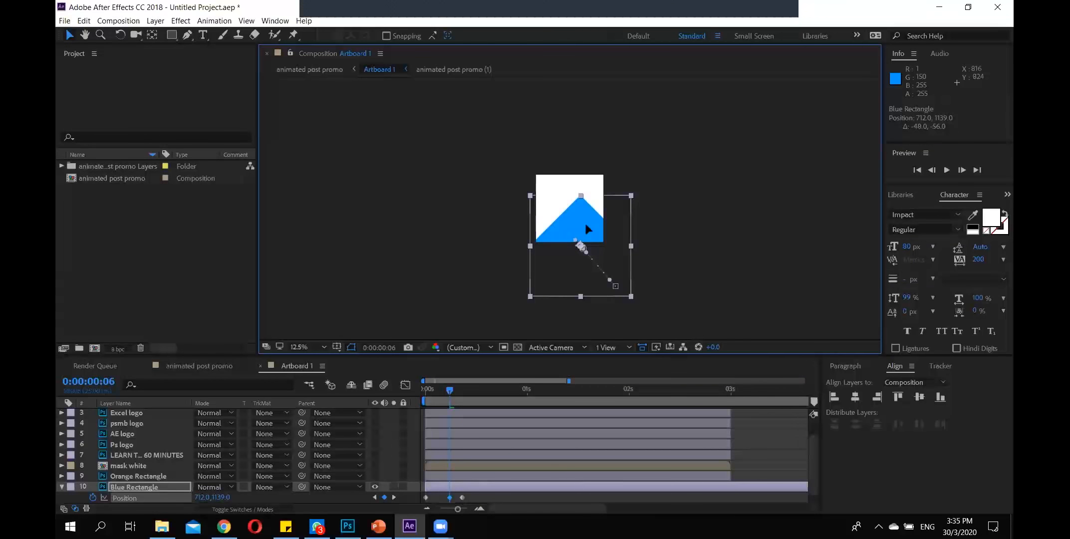
Show the full 10-second timeline, end the work area at 0:00:00:21, and preview the Blue Rectangle's motion from the start.
{"action": "left_click", "coordinate": [424, 389]}
{"action": "mouse_move", "coordinate": [424, 389]}
{"action": "left_mouse_down"}
{"action": "mouse_move", "coordinate": [465, 389]}
{"action": "mouse_move", "coordinate": [424, 390]}
{"action": "left_mouse_up"}
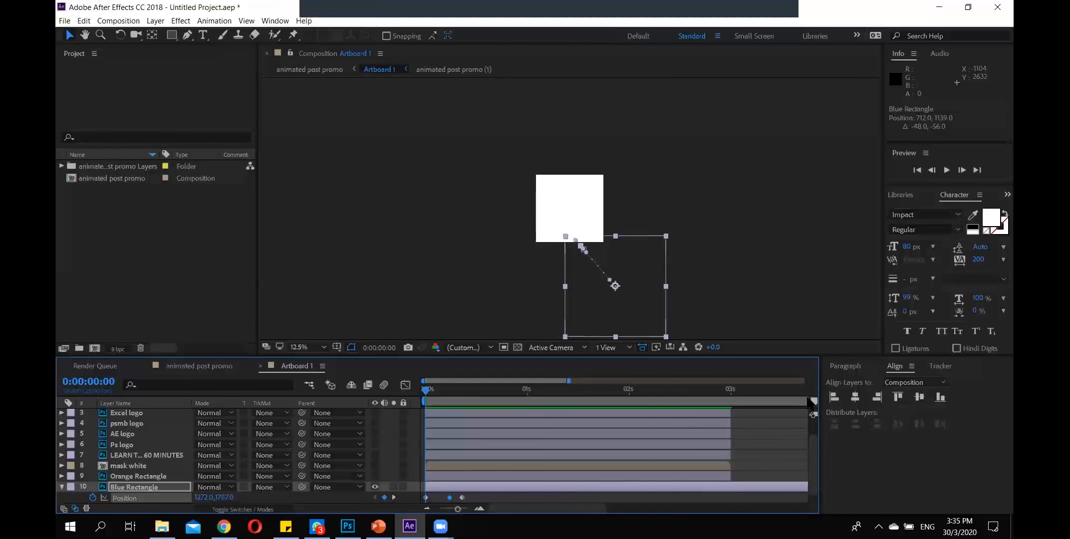
{"action": "left_click_drag", "start_coordinate": [563, 380], "coordinate": [464, 400]}
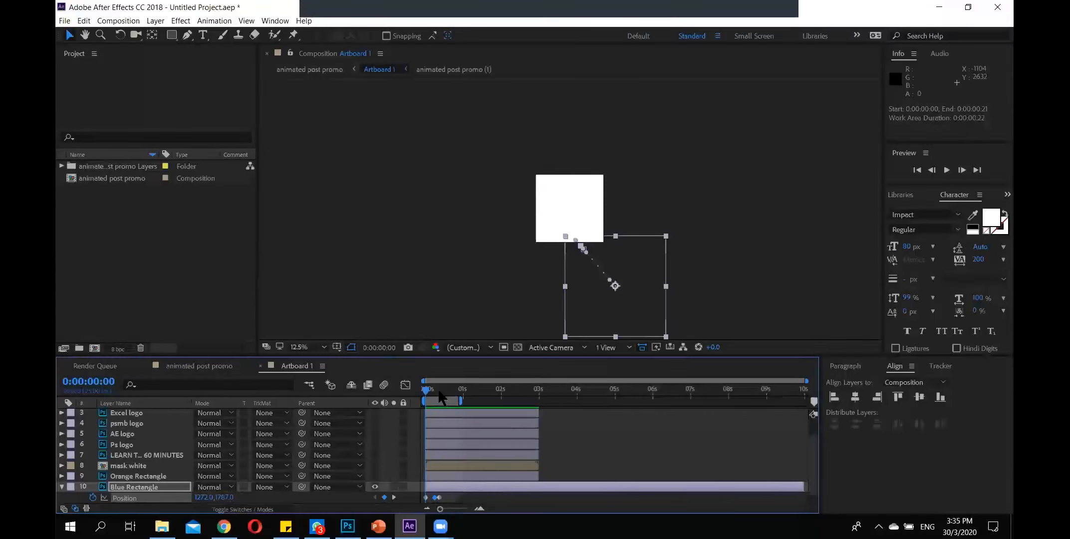
{"action": "key", "text": "space"}
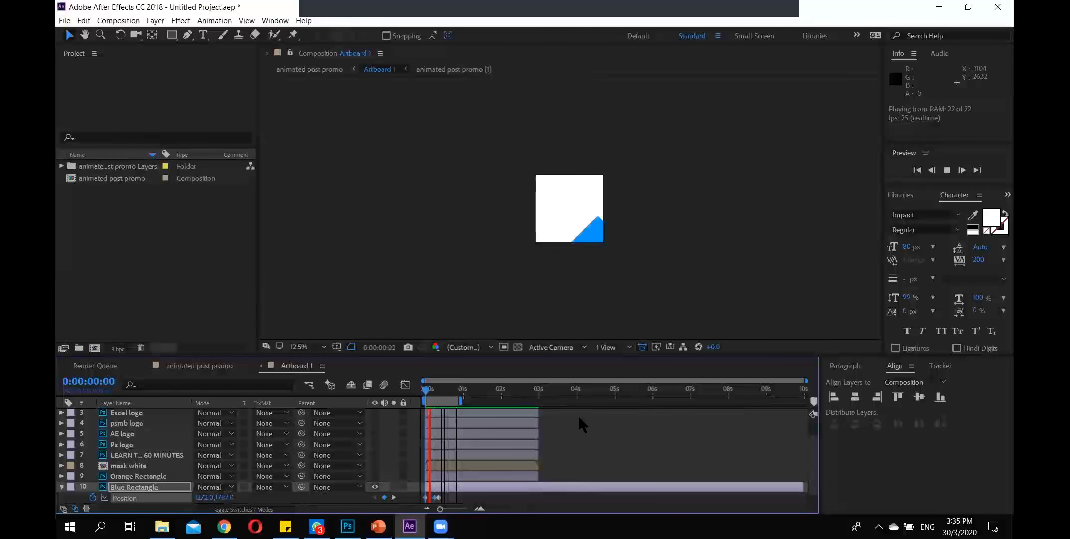
{"action": "left_click", "coordinate": [577, 414]}
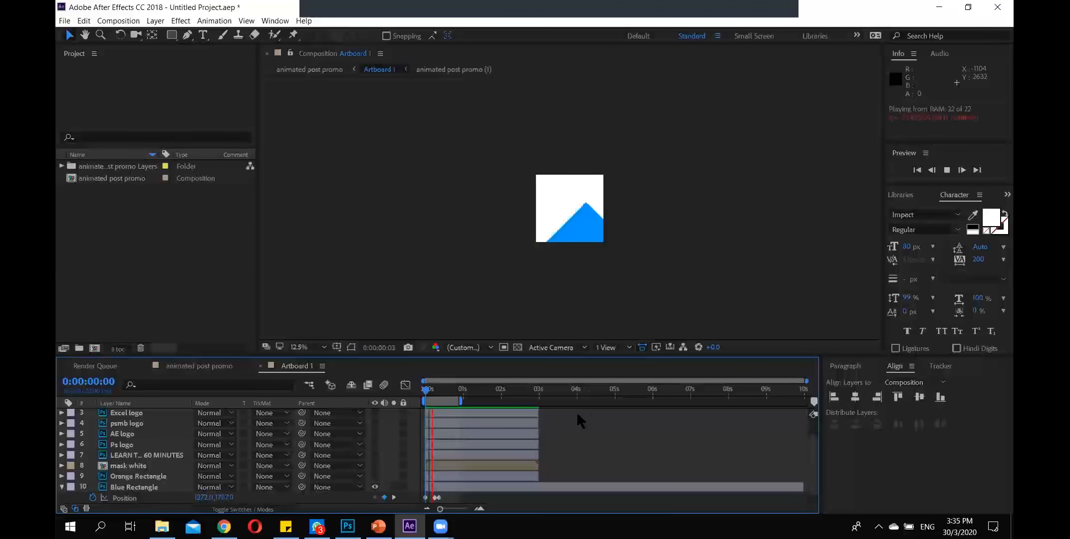
{"action": "key", "text": "space"}
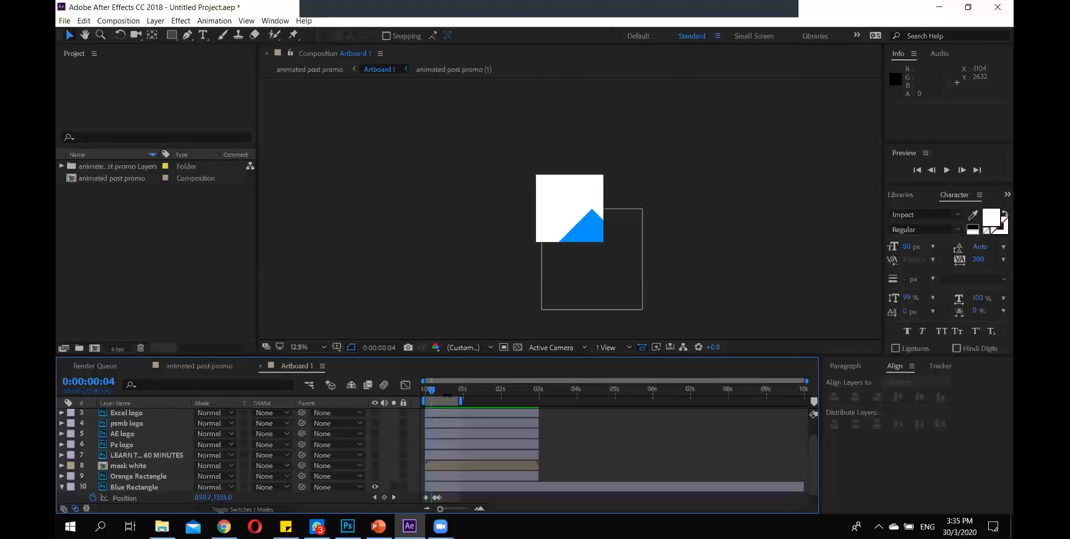
Extend the work area's end to 0:00:02:11, and collapse and select the Blue Rectangle layer.
{"action": "left_click_drag", "start_coordinate": [462, 399], "coordinate": [522, 400]}
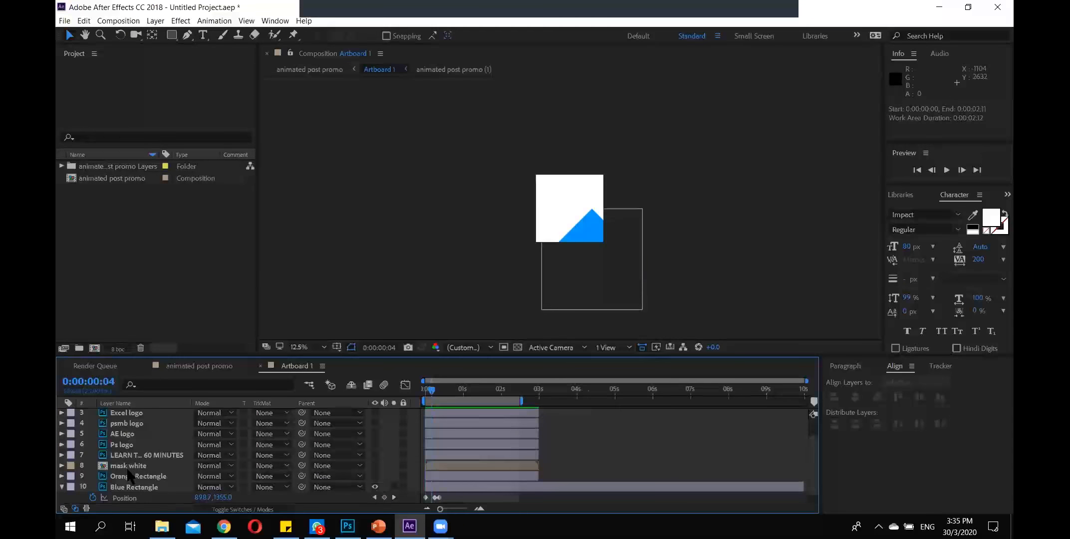
{"action": "left_click", "coordinate": [61, 488]}
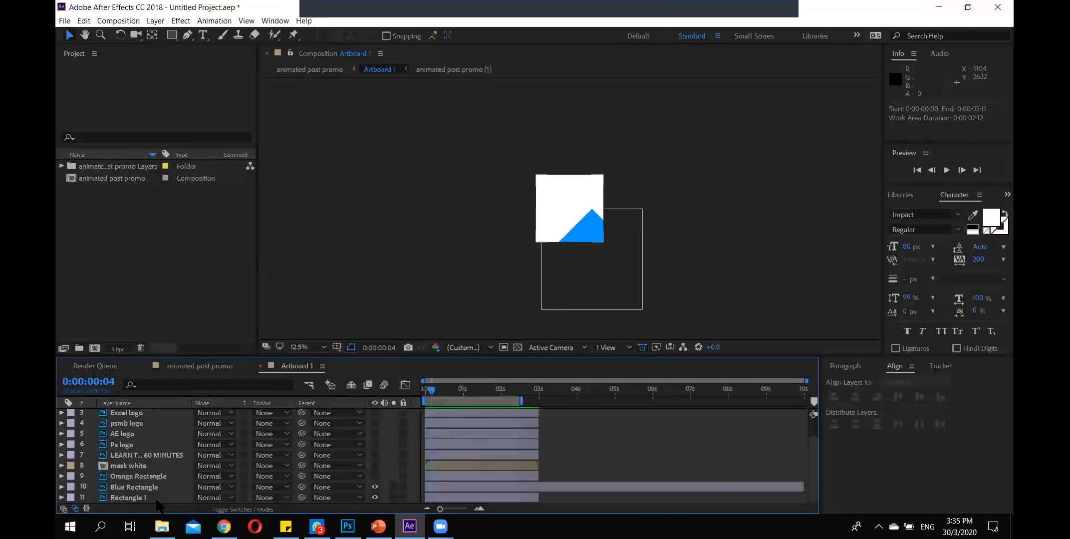
{"action": "left_click", "coordinate": [161, 488]}
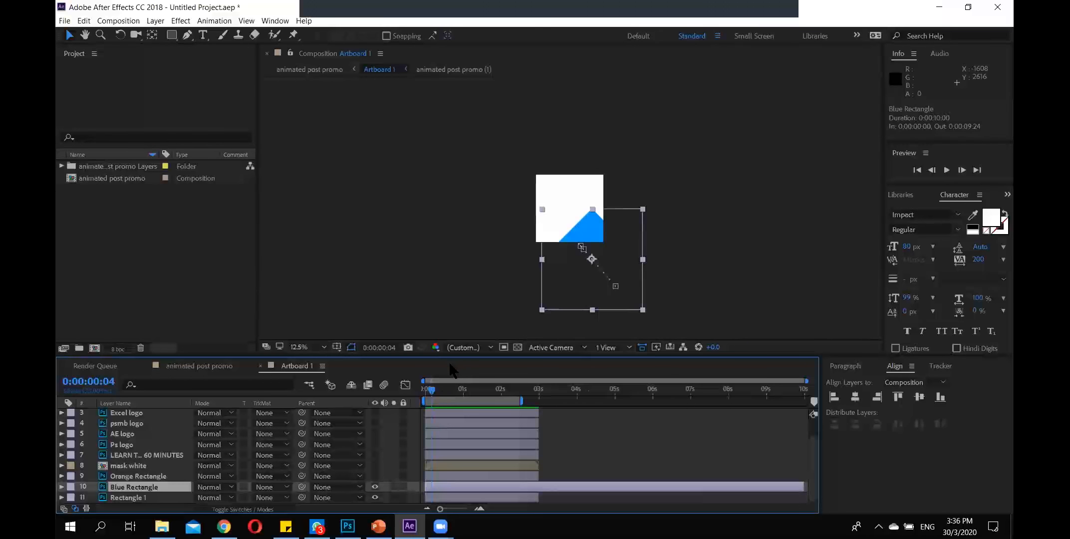
Return to 0:00:00:00, show only the Blue Rectangle's Position keyframes, and preview the animation.
{"action": "left_click_drag", "start_coordinate": [433, 389], "coordinate": [424, 388]}
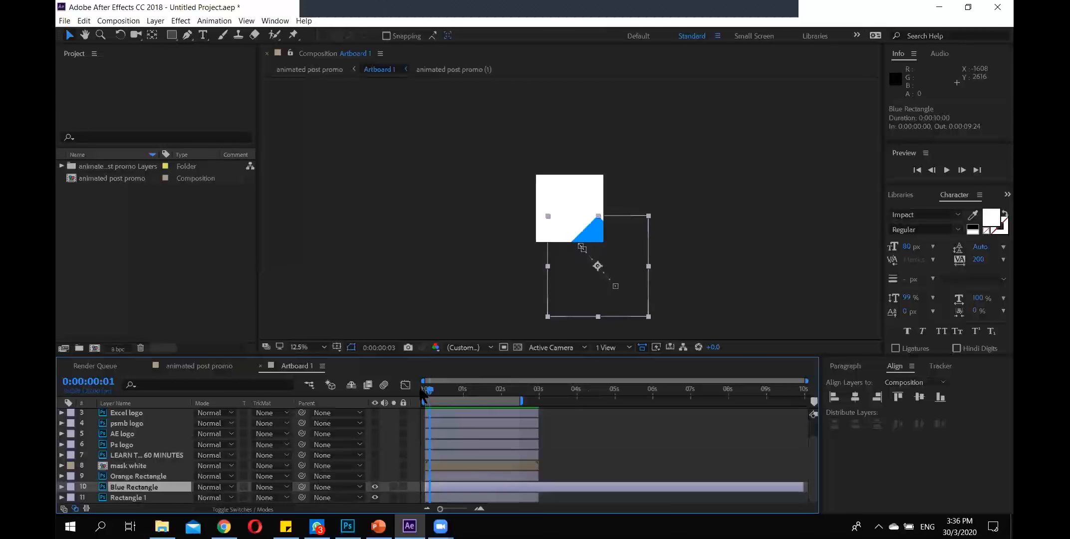
{"action": "left_click", "coordinate": [61, 486]}
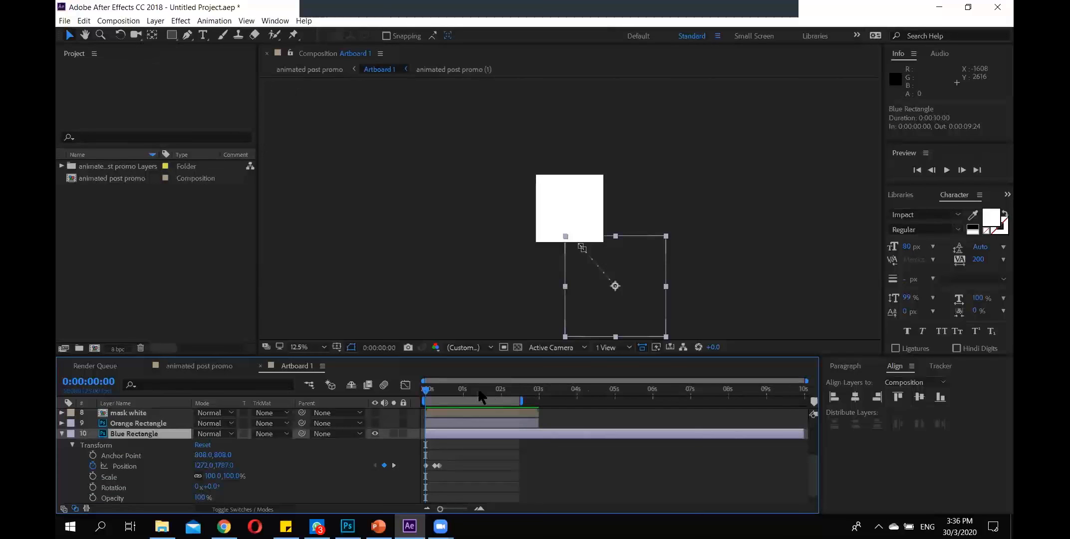
{"action": "left_click", "coordinate": [62, 434]}
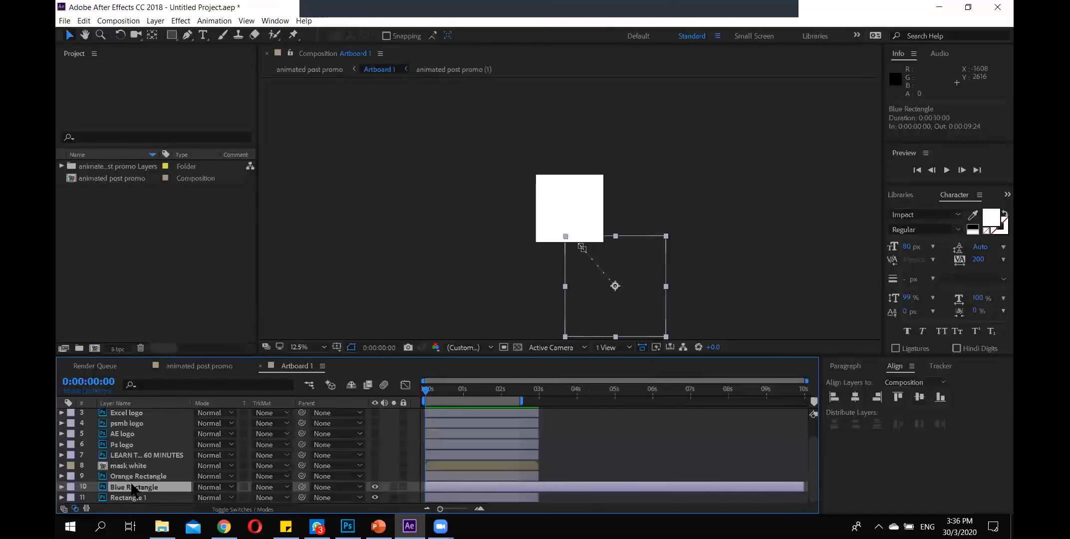
{"action": "key", "text": "p"}
{"action": "key", "text": "space"}
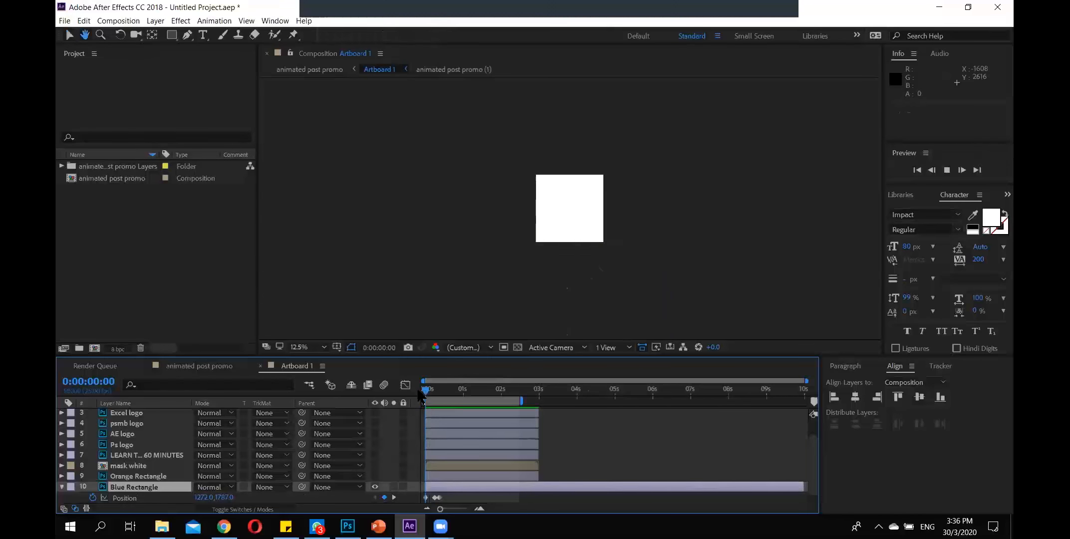
Move the current time to 0:00:00:12 and collapse the Blue Rectangle layer's properties.
{"action": "left_click_drag", "start_coordinate": [432, 389], "coordinate": [439, 389]}
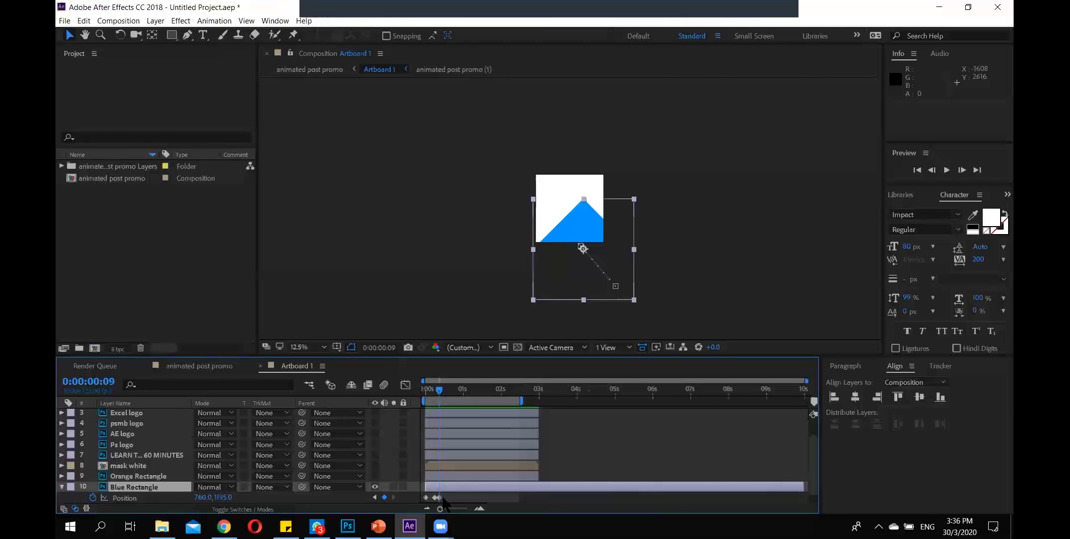
{"action": "key", "text": "Page_Down"}
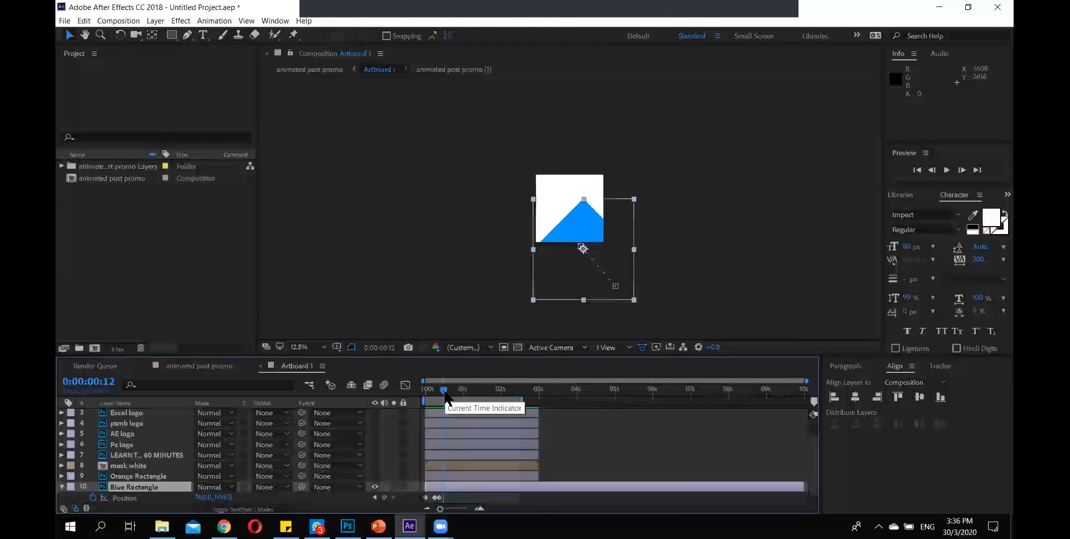
{"action": "left_click", "coordinate": [61, 487]}
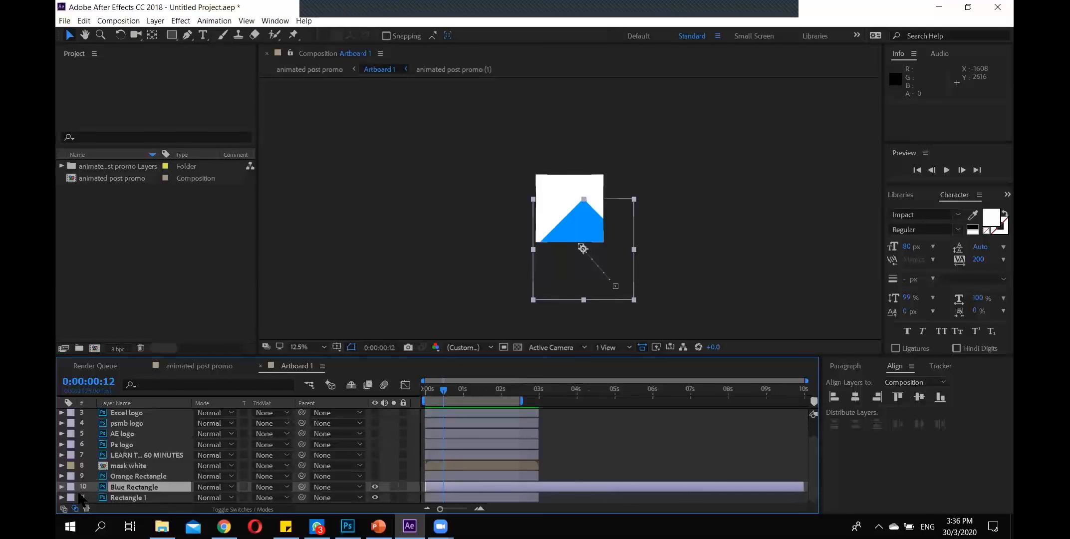
Make the Orange Rectangle layer visible and fit the composition to the viewer.
{"action": "left_click", "coordinate": [122, 478]}
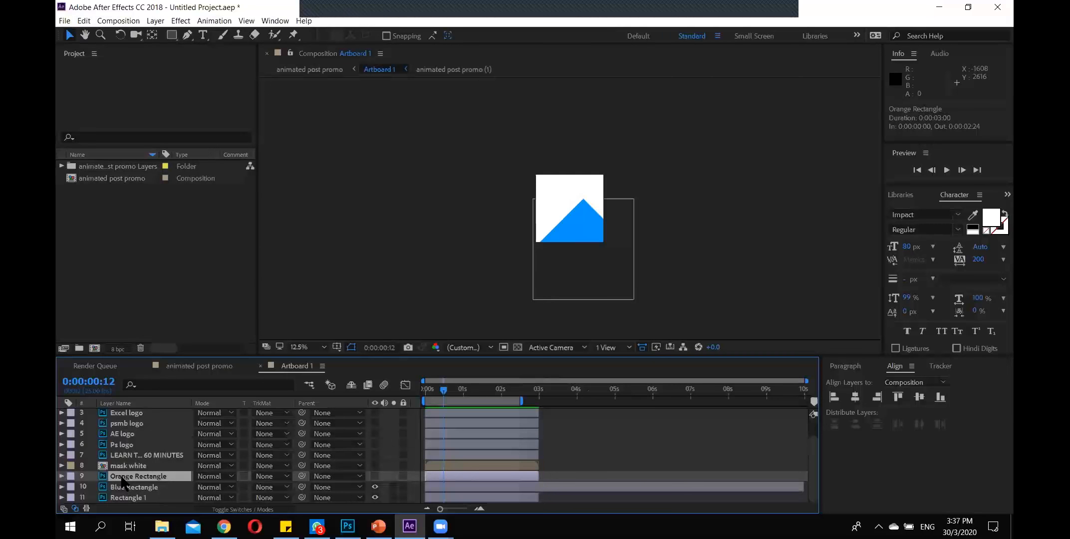
{"action": "left_click", "coordinate": [375, 476]}
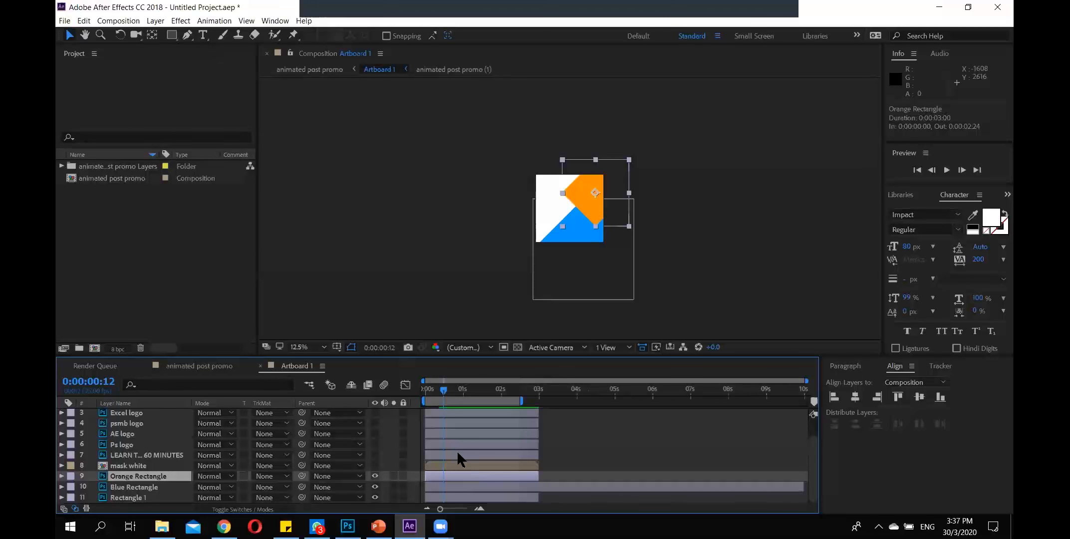
{"action": "left_click", "coordinate": [323, 348]}
{"action": "left_click", "coordinate": [321, 161]}
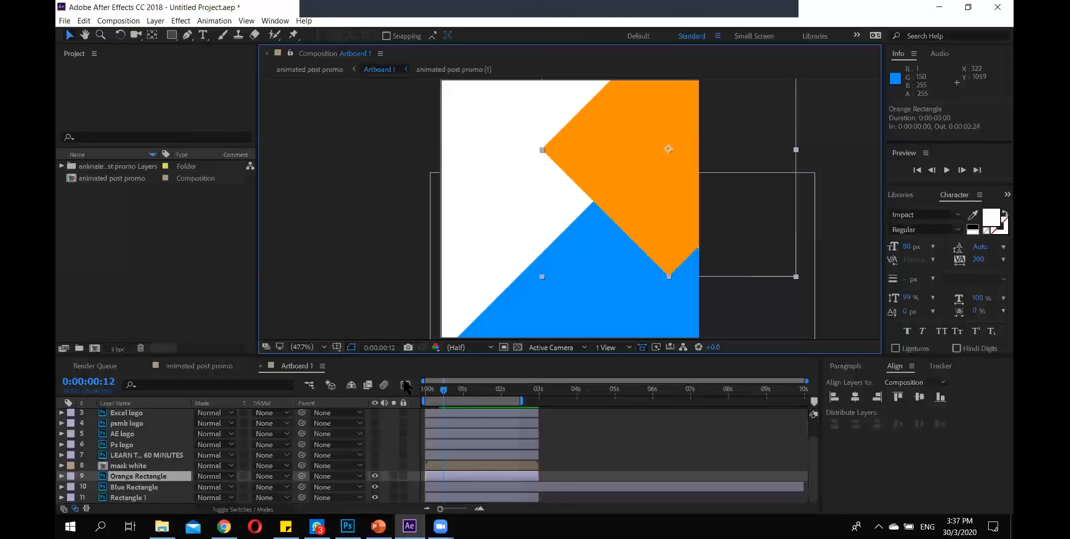
Reveal the Orange Rectangle's Position property and start keyframing it at 0:00:00:12.
{"action": "left_click", "coordinate": [138, 479]}
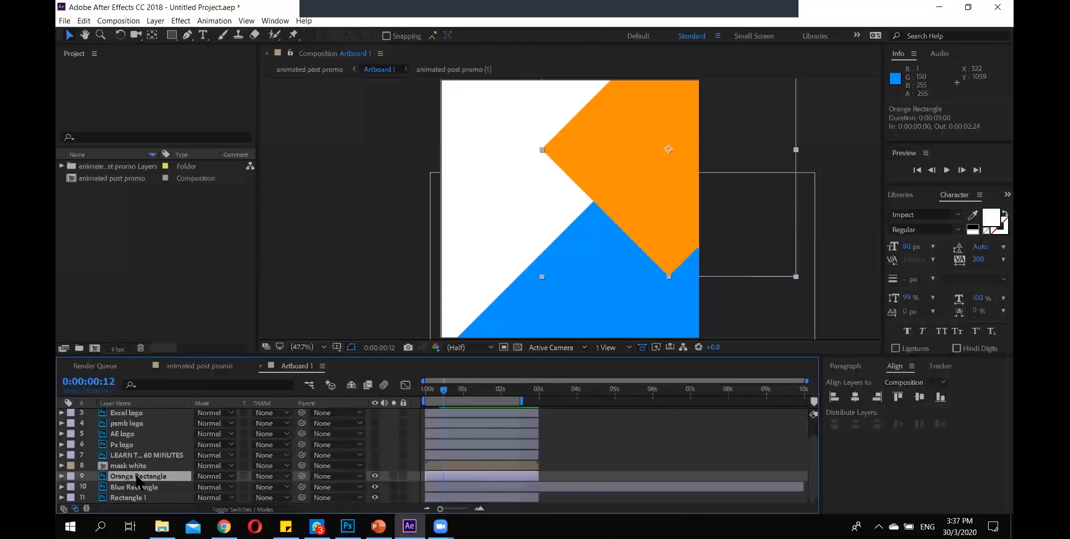
{"action": "key", "text": "p"}
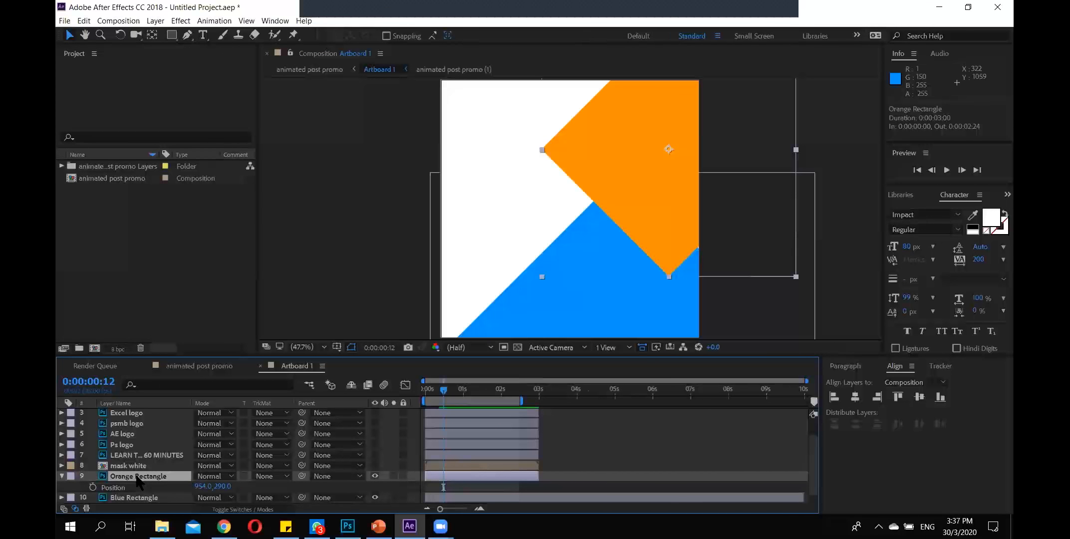
{"action": "left_click", "coordinate": [93, 487]}
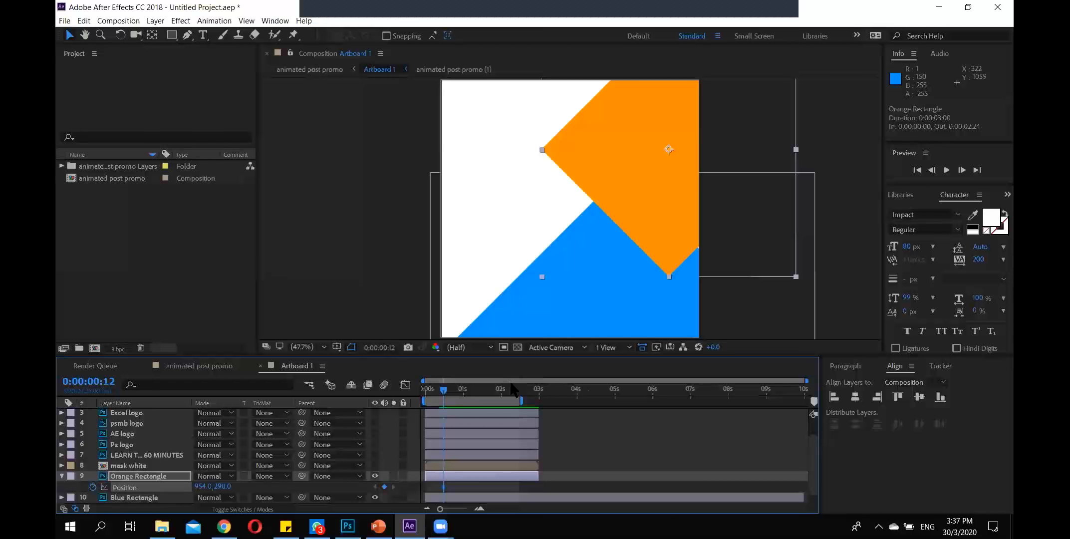
Add Position keyframes for the Orange Rectangle at 0:00:00:18 and 0:00:00:21 with its position unchanged.
{"action": "key", "text": "Page_Down"}
{"action": "key", "text": "Page_Down"}
{"action": "key", "text": "Page_Down"}
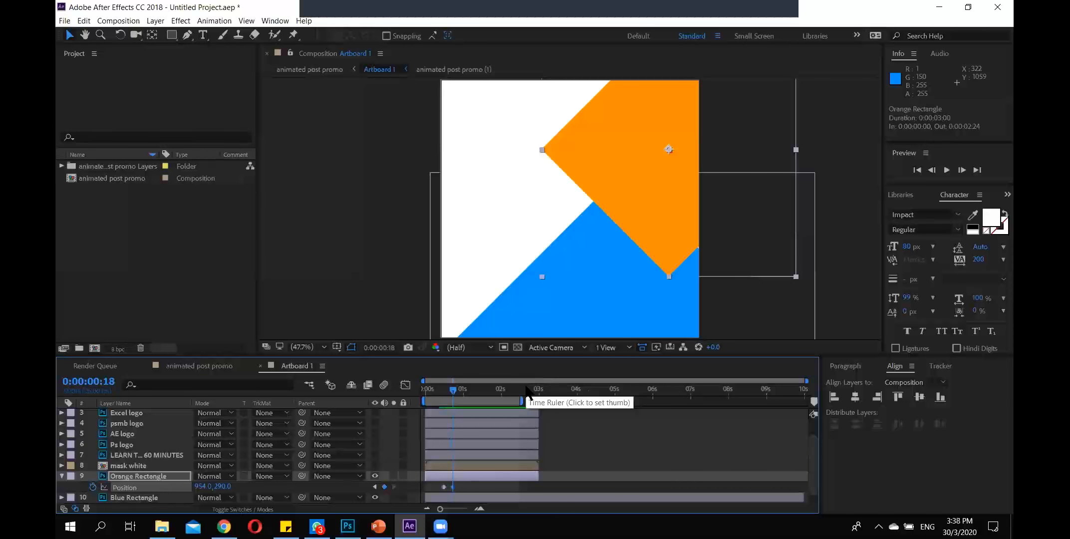
{"action": "key", "text": "Page_Down"}
{"action": "key", "text": "Page_Down"}
{"action": "key", "text": "Page_Down"}
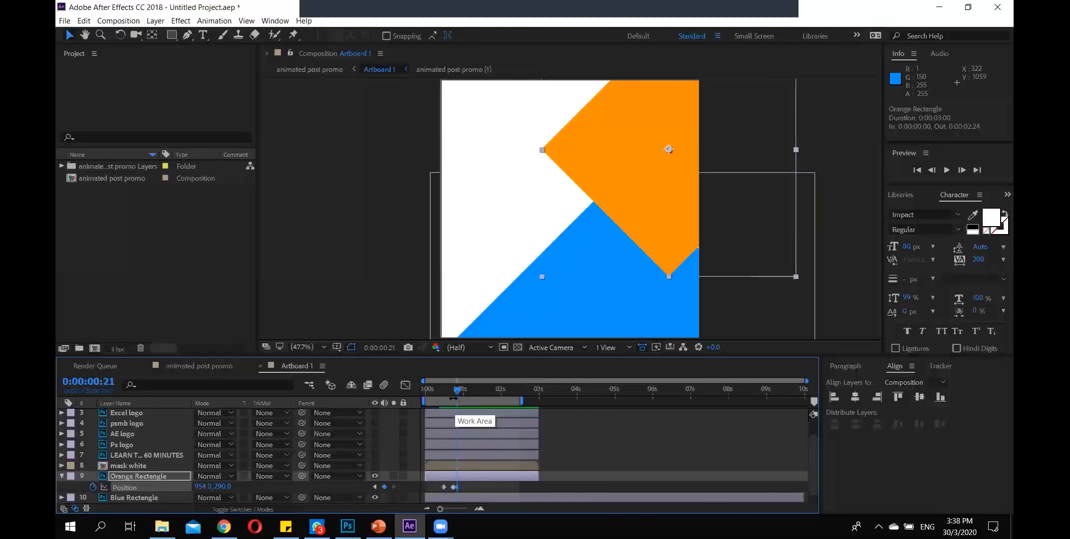
Return to the 0:00:00:12 keyframe and set the Orange Rectangle's X position to 1625, outside the frame.
{"action": "left_click", "coordinate": [375, 487]}
{"action": "left_click", "coordinate": [375, 487]}
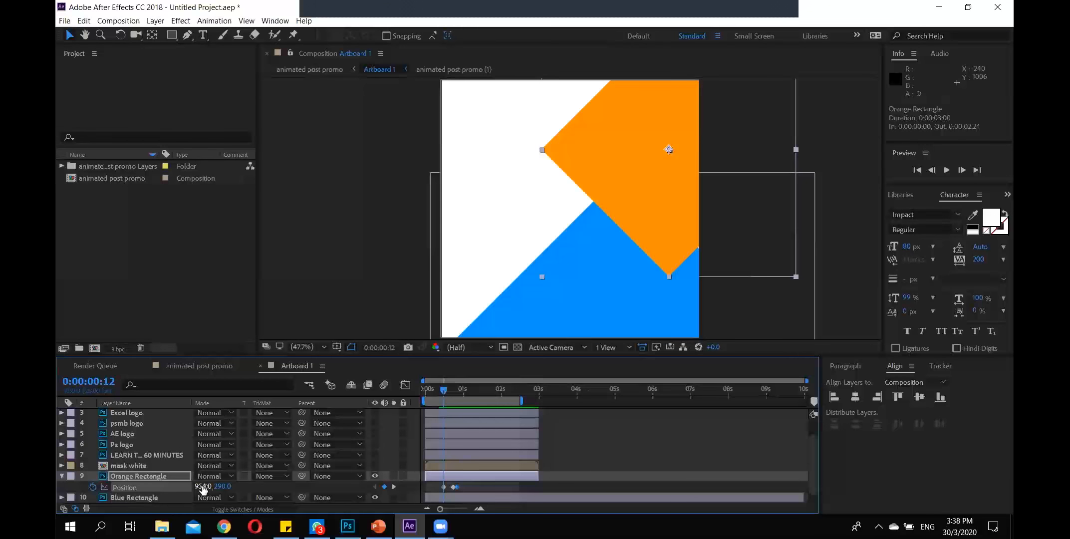
{"action": "left_click_drag", "start_coordinate": [203, 488], "coordinate": [625, 491]}
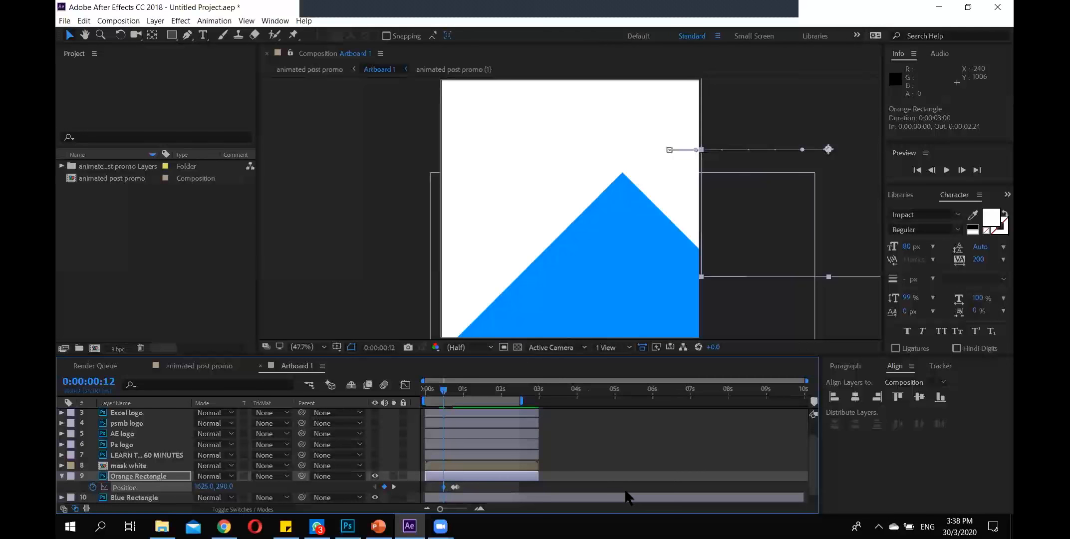
Zoom into the timeline and set the Orange Rectangle's X position to 944 at the 0:00:00:18 keyframe.
{"action": "left_click", "coordinate": [448, 393]}
{"action": "left_click_drag", "start_coordinate": [451, 394], "coordinate": [453, 393]}
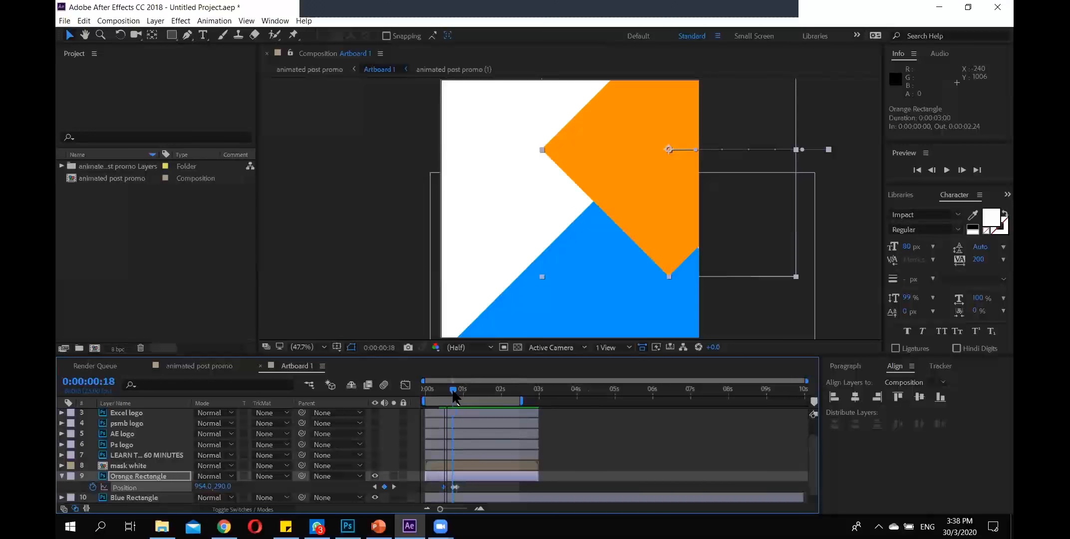
{"action": "left_click", "coordinate": [394, 486]}
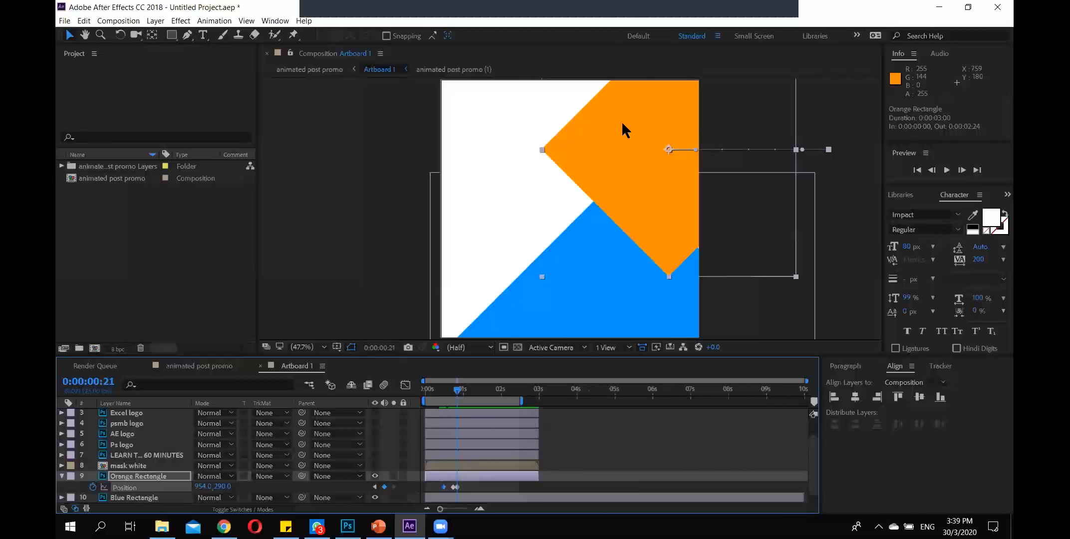
{"action": "left_click_drag", "start_coordinate": [440, 509], "coordinate": [453, 508]}
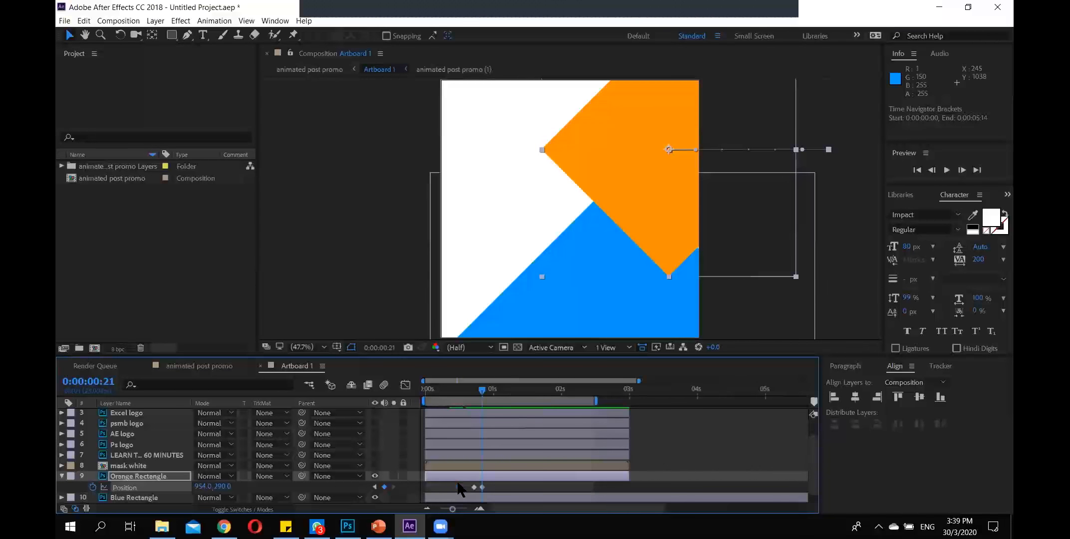
{"action": "left_click", "coordinate": [375, 487]}
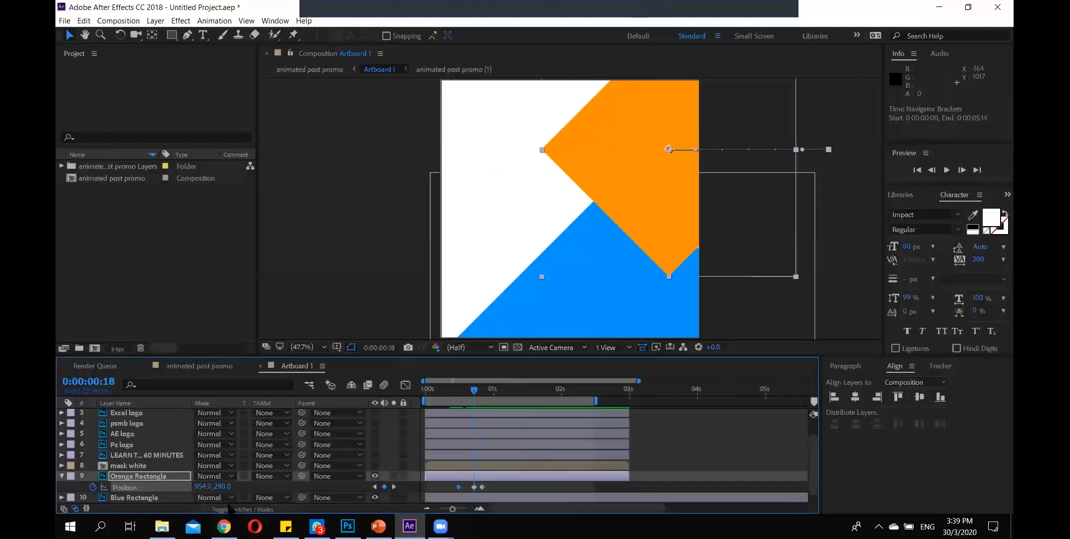
{"action": "left_click", "coordinate": [201, 486]}
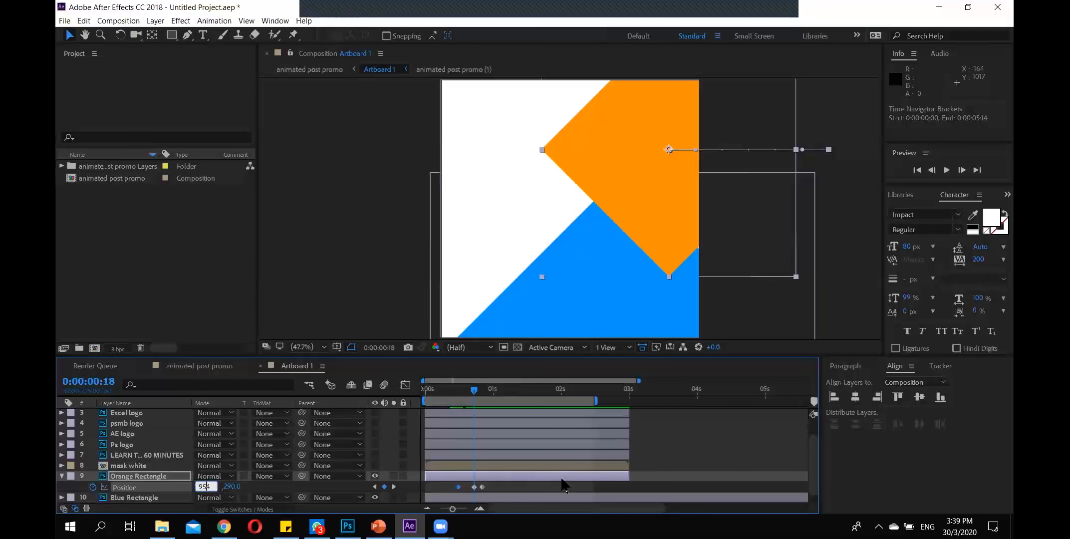
{"action": "key", "text": "BackSpace"}
{"action": "left_click", "coordinate": [564, 485]}
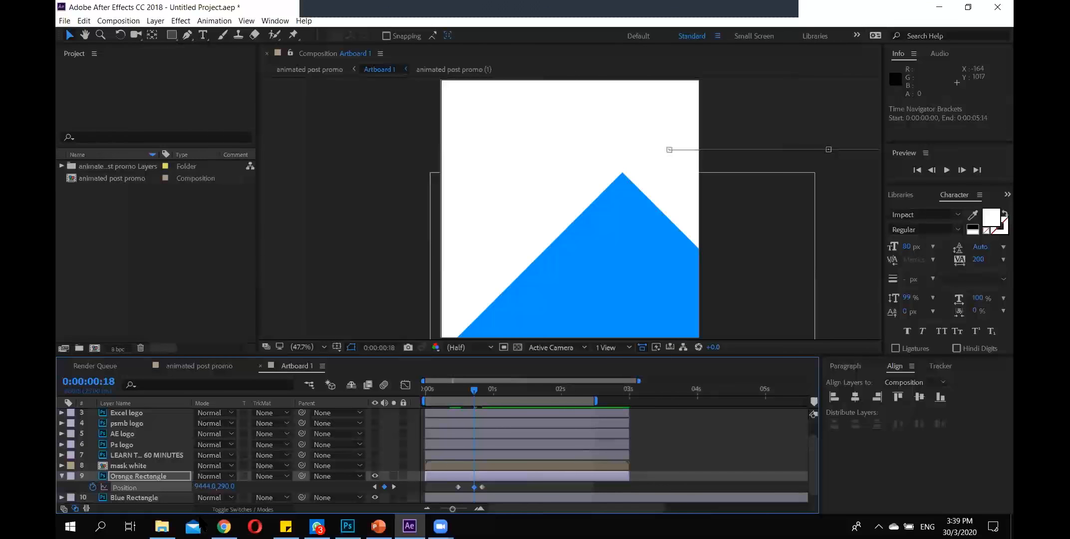
{"action": "left_click", "coordinate": [207, 486]}
{"action": "key", "text": "Return"}
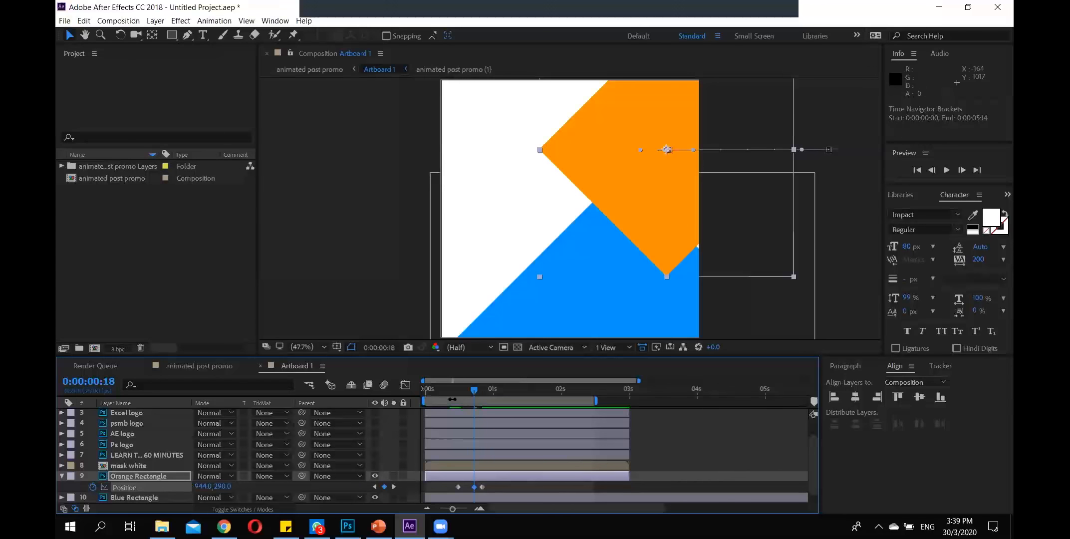
Step frame by frame from 0:00:00:12 to 0:00:00:22 to check the Orange Rectangle's slide-in and overshoot.
{"action": "left_click_drag", "start_coordinate": [473, 395], "coordinate": [458, 394]}
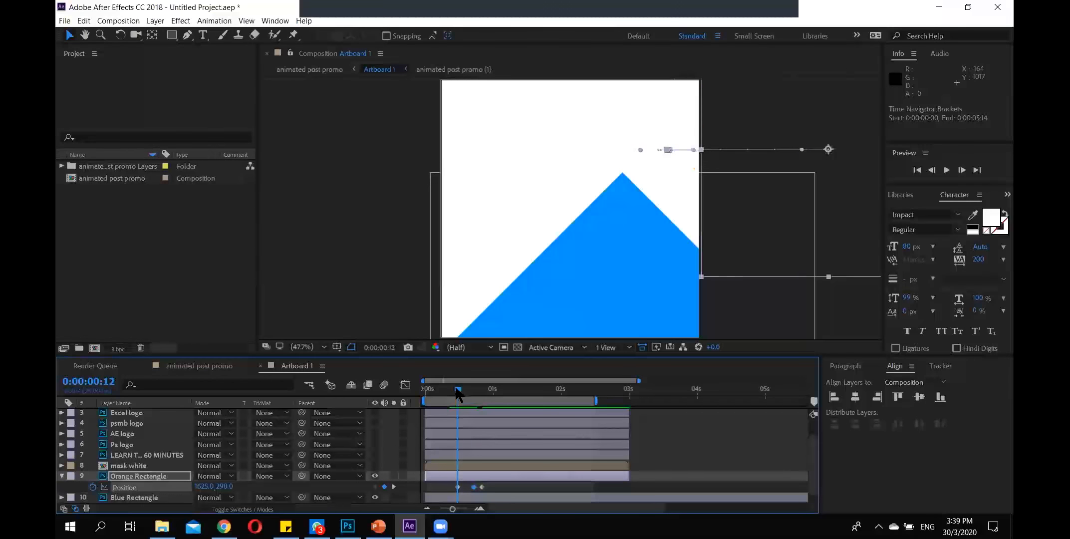
{"action": "key", "text": "Page_Down"}
{"action": "key", "text": "Page_Down"}
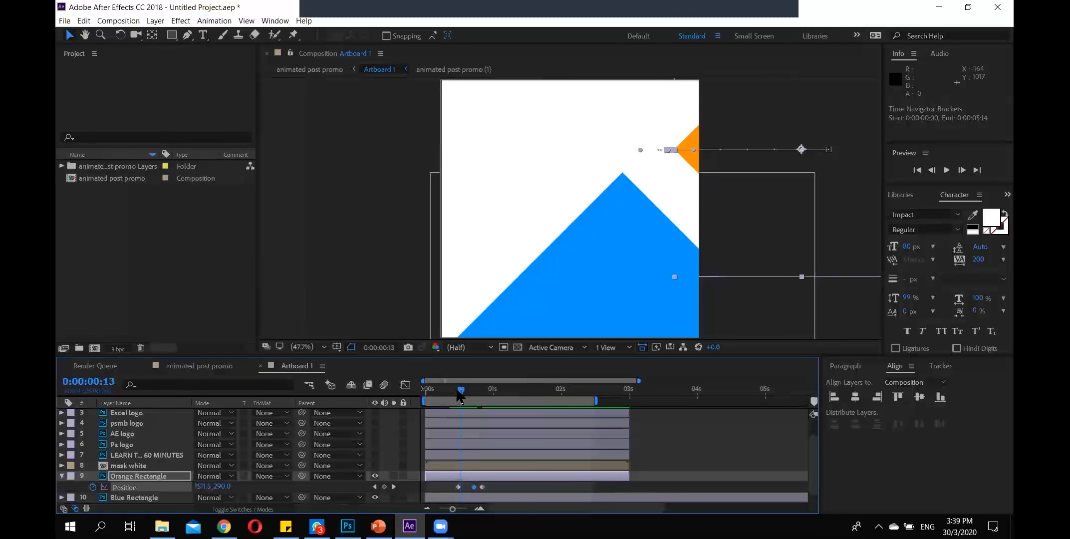
{"action": "key", "text": "Page_Down"}
{"action": "key", "text": "Page_Down"}
{"action": "key", "text": "Page_Down"}
{"action": "key", "text": "Page_Down"}
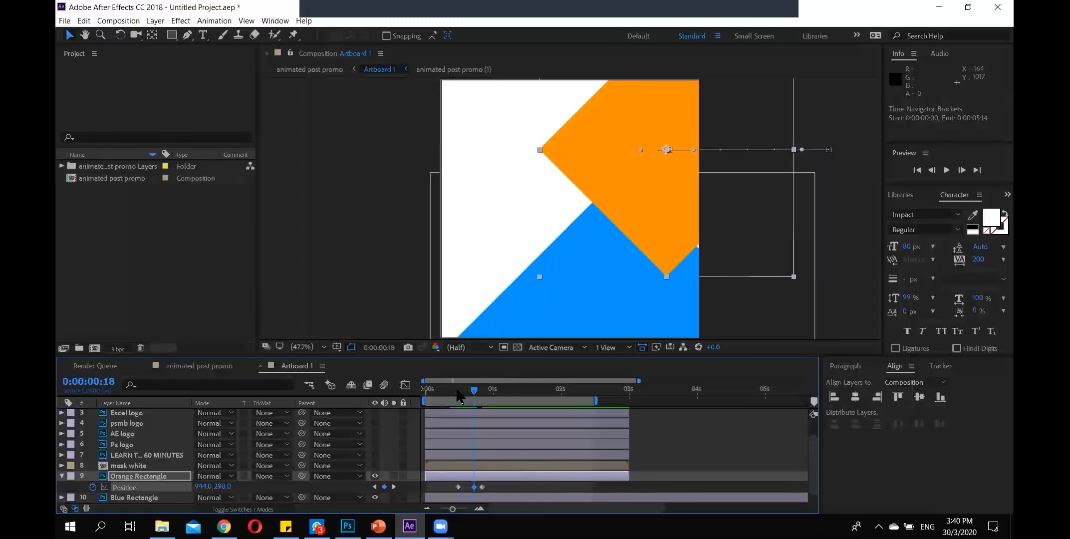
{"action": "key", "text": "Page_Down"}
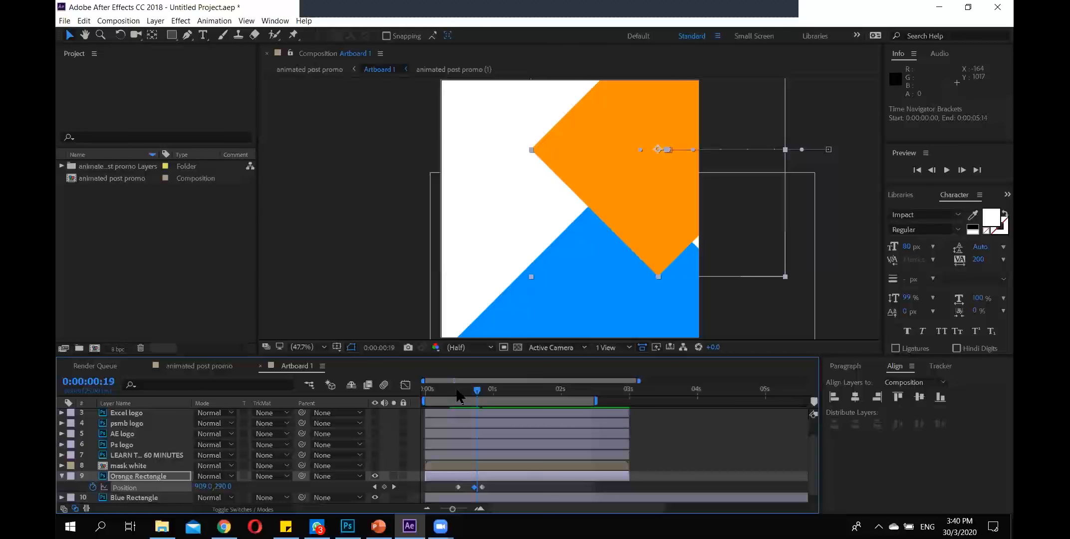
{"action": "key", "text": "Page_Down"}
{"action": "key", "text": "Page_Down"}
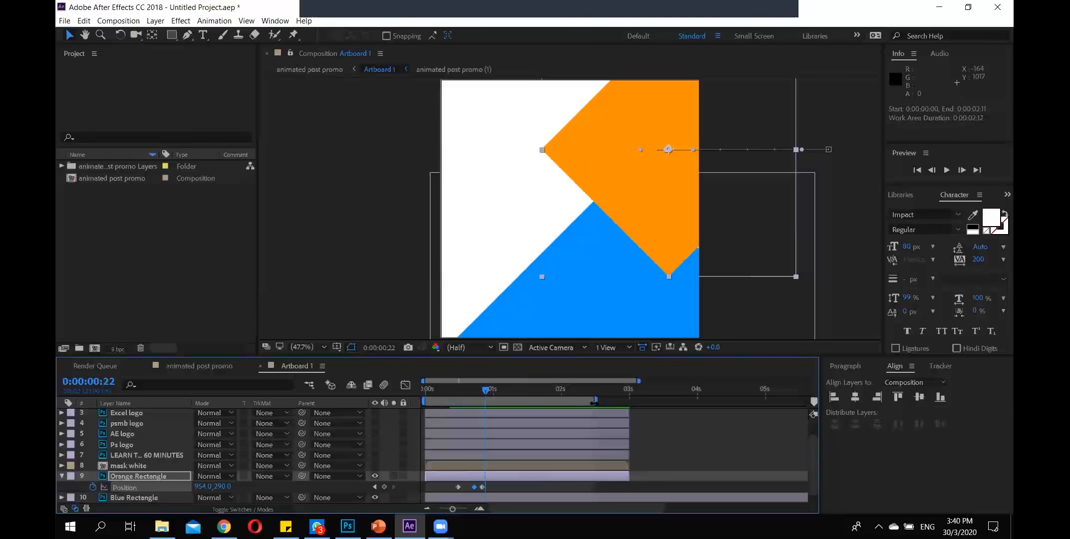
Shorten the work area to about 1.5 seconds and preview both rectangles' animation from the start.
{"action": "key", "text": "space"}
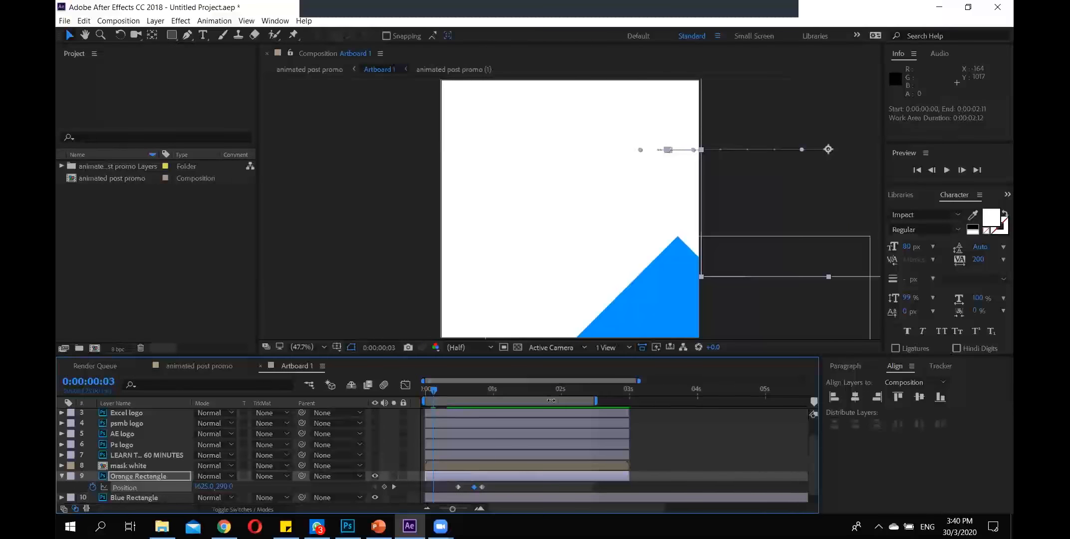
{"action": "left_click_drag", "start_coordinate": [594, 405], "coordinate": [527, 405]}
{"action": "key", "text": "space"}
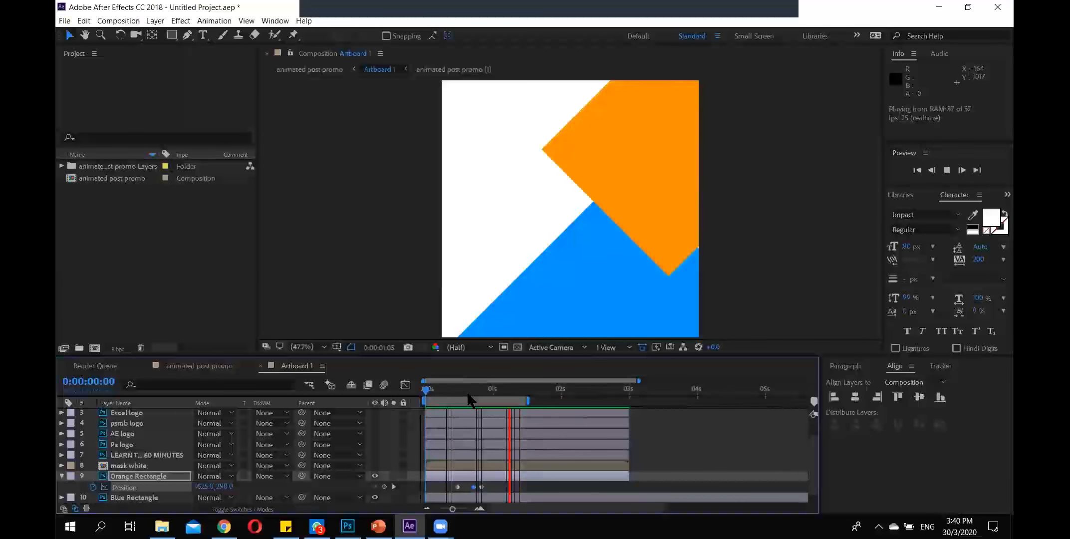
Return to 0:00:00:12 and extend the work area's end to 0:00:02:18.
{"action": "left_click", "coordinate": [470, 397]}
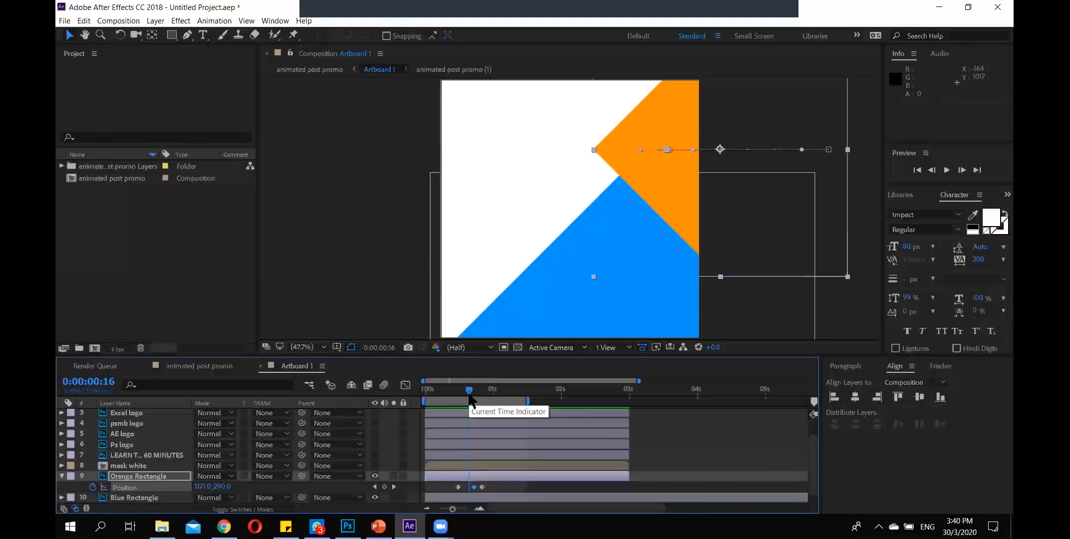
{"action": "left_click_drag", "start_coordinate": [462, 388], "coordinate": [457, 408]}
{"action": "left_click_drag", "start_coordinate": [528, 400], "coordinate": [617, 400]}
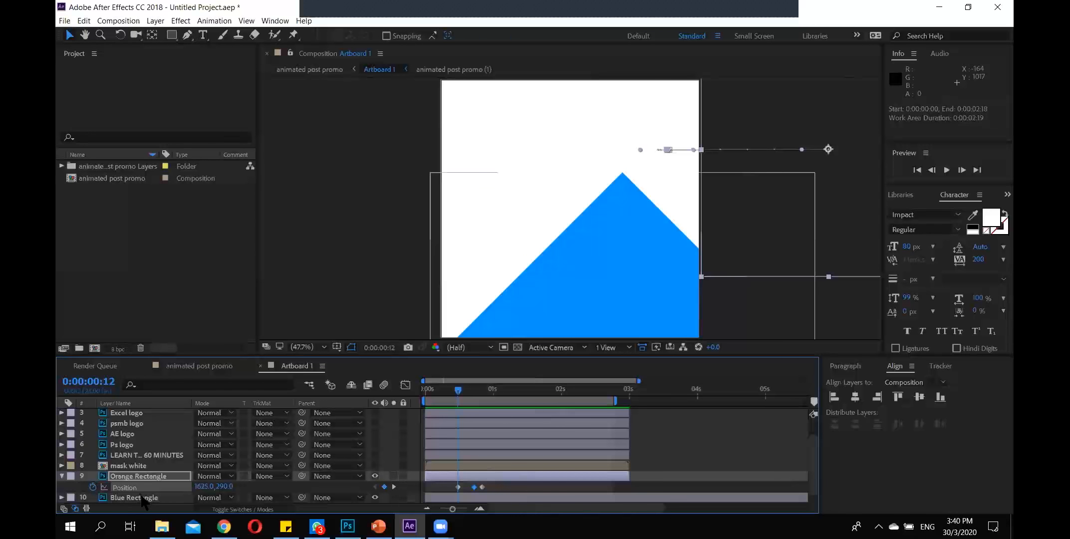
Expand the Orange Rectangle's full Transform properties, collapse them, and show only its Position keyframes.
{"action": "left_click", "coordinate": [62, 476]}
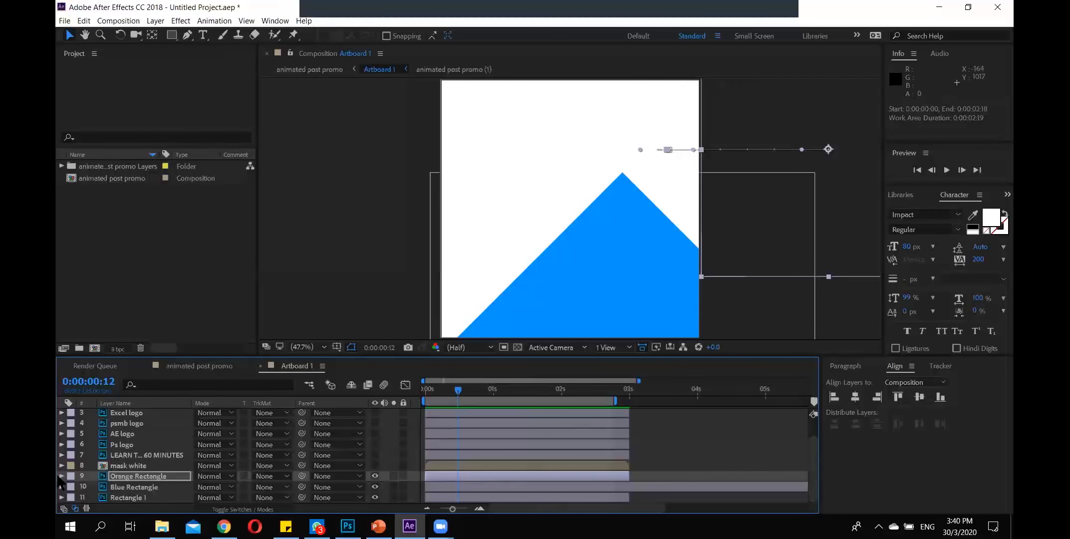
{"action": "left_click", "coordinate": [62, 476]}
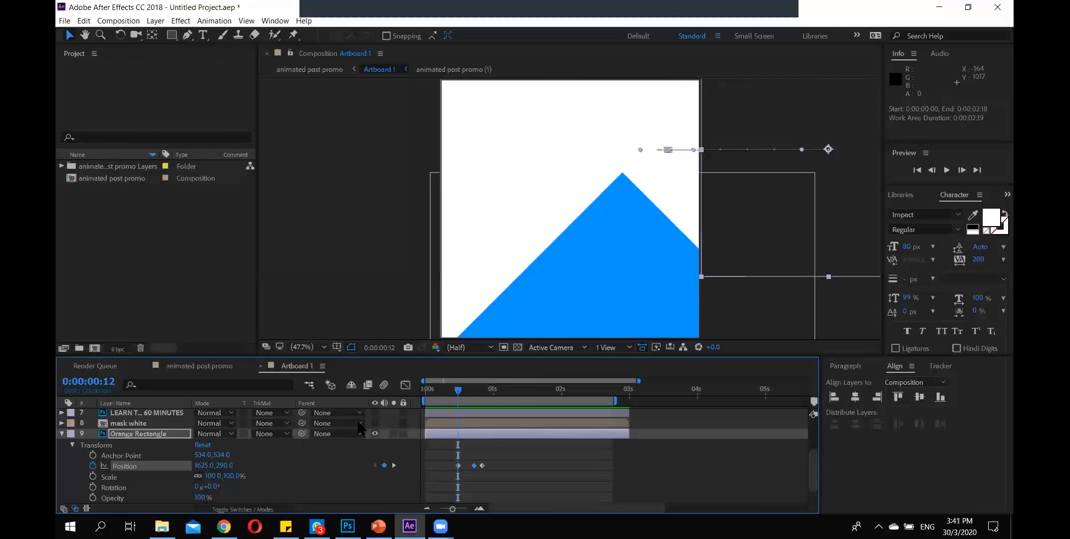
{"action": "left_click", "coordinate": [62, 433]}
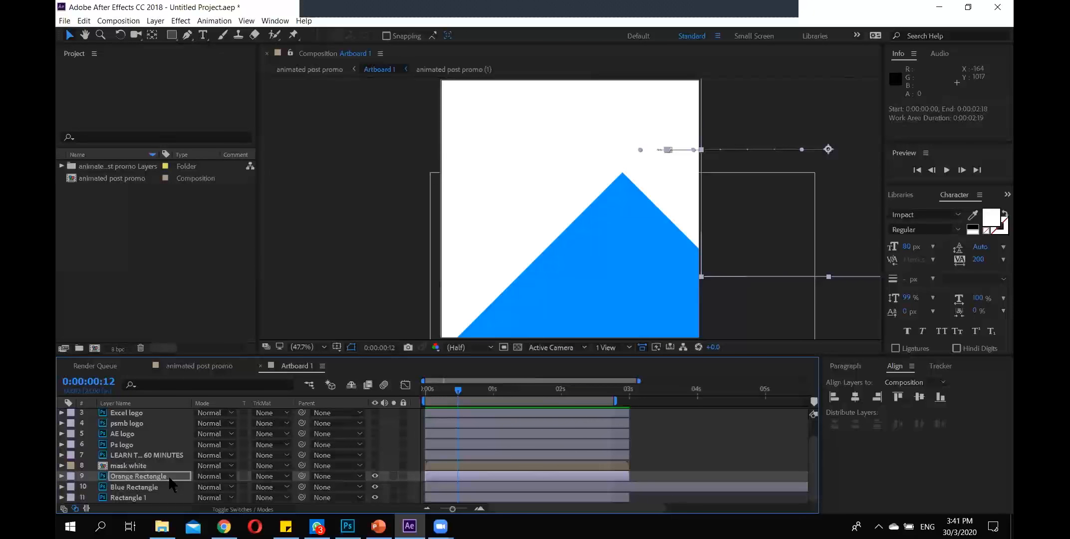
{"action": "key", "text": "p"}
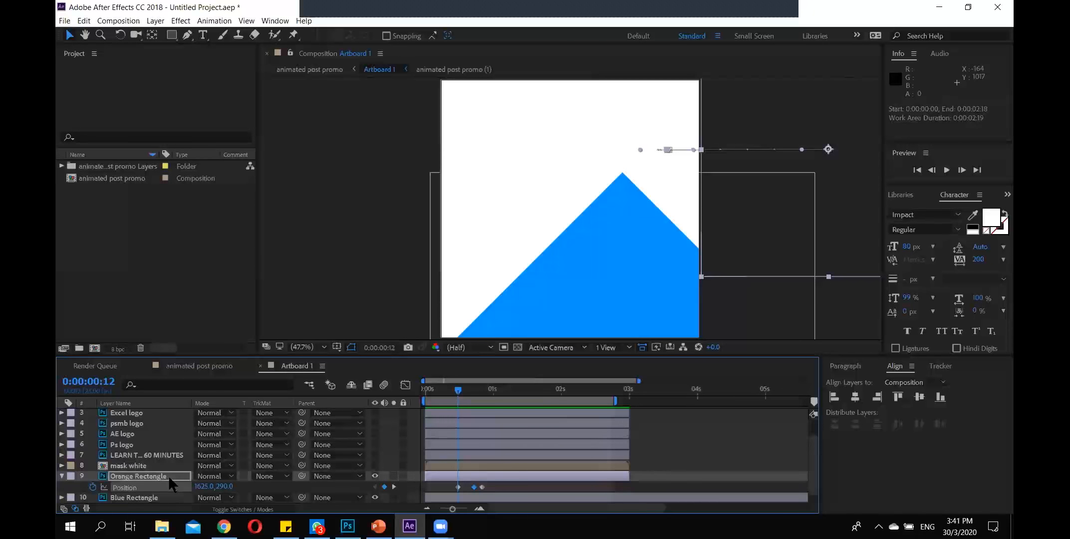
Advance the current time to 0:00:00:24 and collapse the Orange Rectangle layer's properties.
{"action": "left_click", "coordinate": [394, 487]}
{"action": "left_click", "coordinate": [394, 488]}
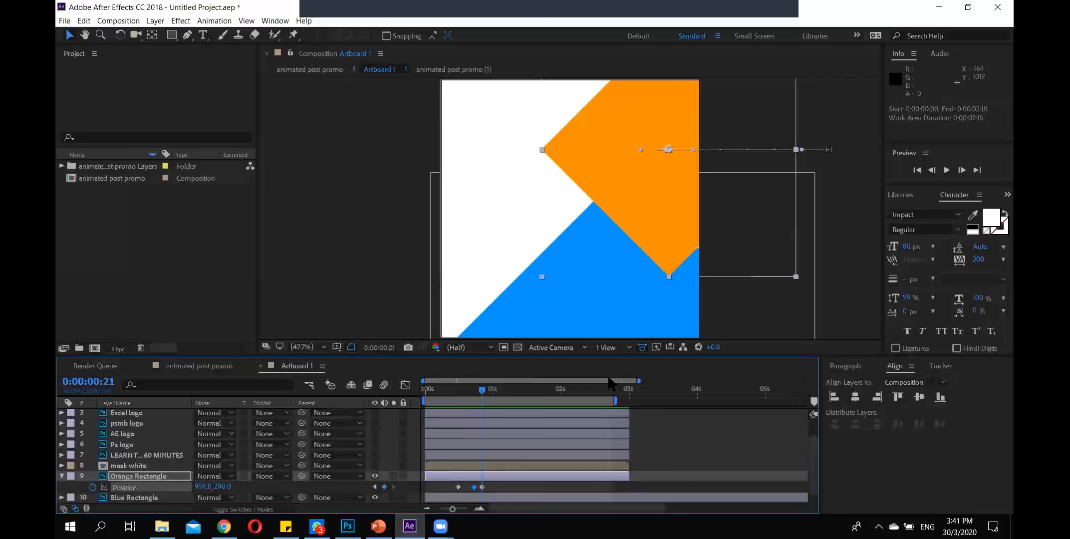
{"action": "key", "text": "Page_Down"}
{"action": "key", "text": "Page_Down"}
{"action": "key", "text": "Page_Down"}
{"action": "left_click", "coordinate": [61, 476]}
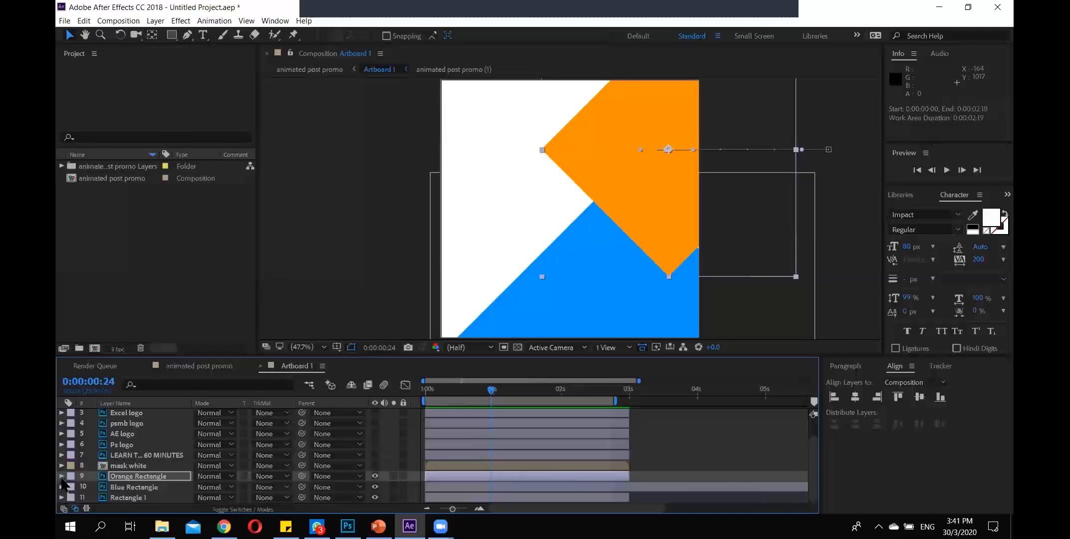
Open the mask white precomposition from Artboard 1 to access its picture and mask white layers.
{"action": "double_click", "coordinate": [103, 466]}
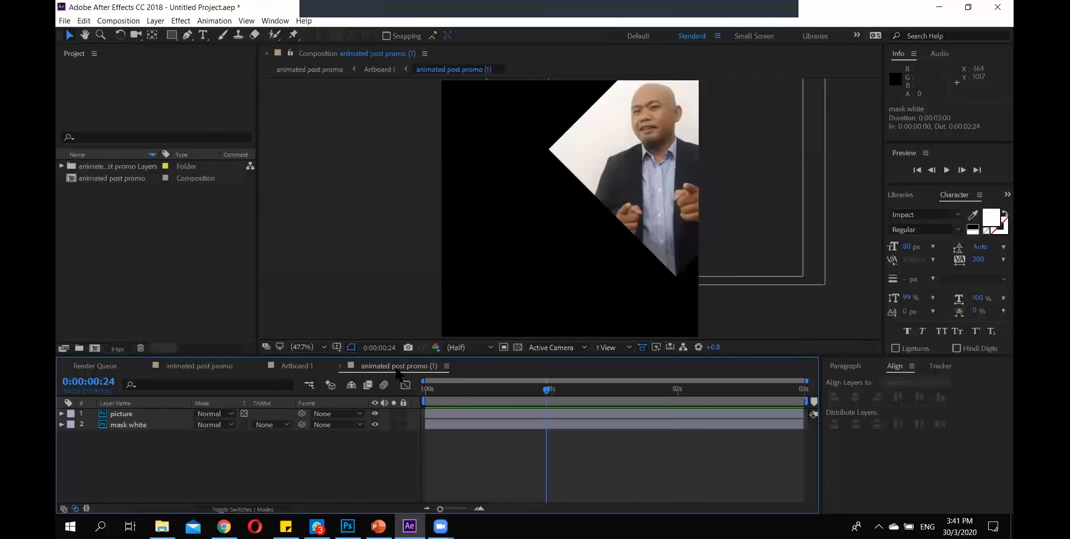
{"action": "left_click", "coordinate": [302, 366]}
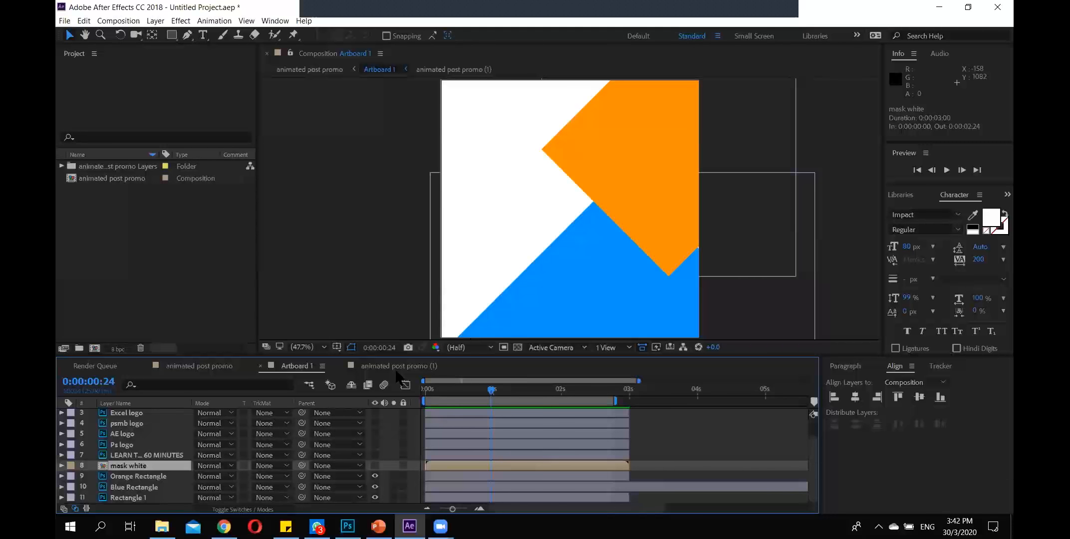
{"action": "double_click", "coordinate": [104, 466]}
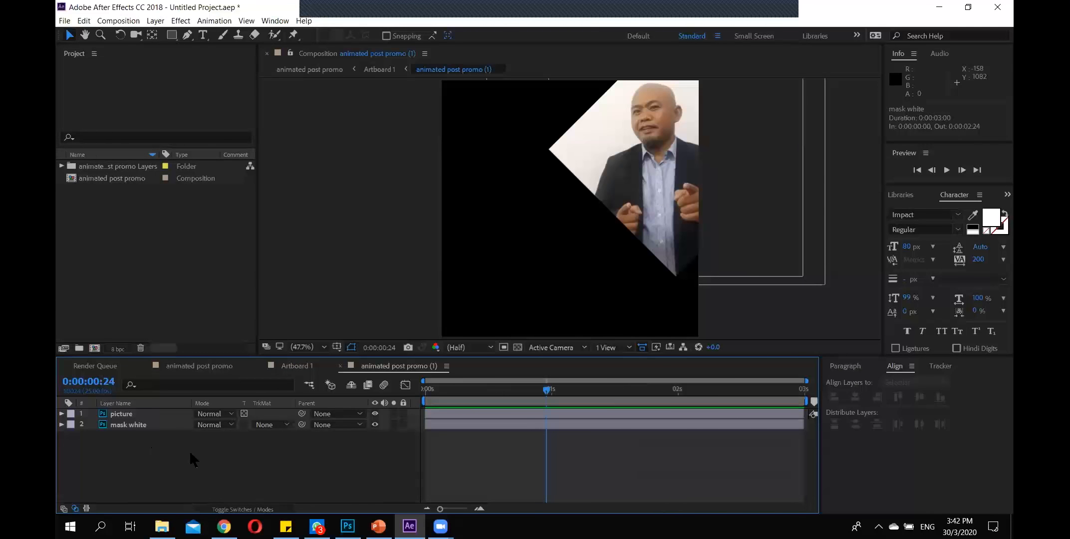
Set the duration of the mask white precomposition, animated post promo (1), to 0:00:10:00 in its composition settings.
{"action": "left_click", "coordinate": [128, 22]}
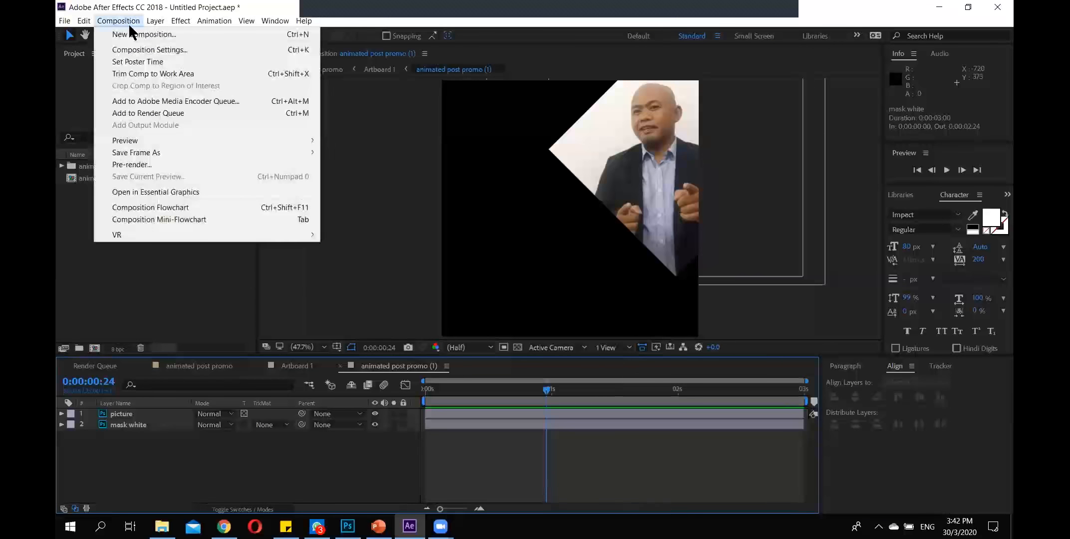
{"action": "left_click", "coordinate": [147, 49]}
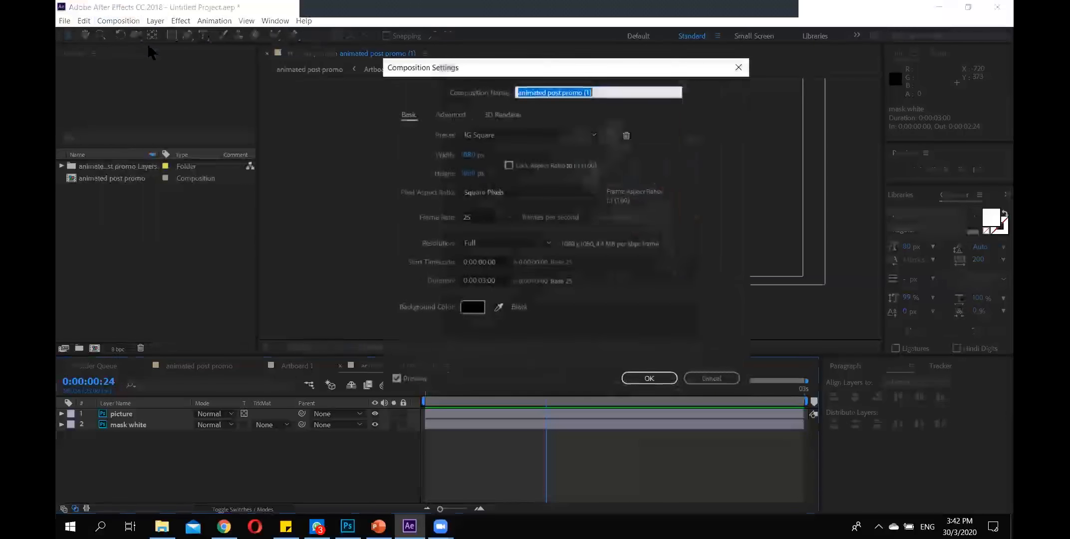
{"action": "left_click", "coordinate": [486, 280]}
{"action": "key", "text": "BackSpace"}
{"action": "key", "text": "BackSpace"}
{"action": "type", "text": "10"}
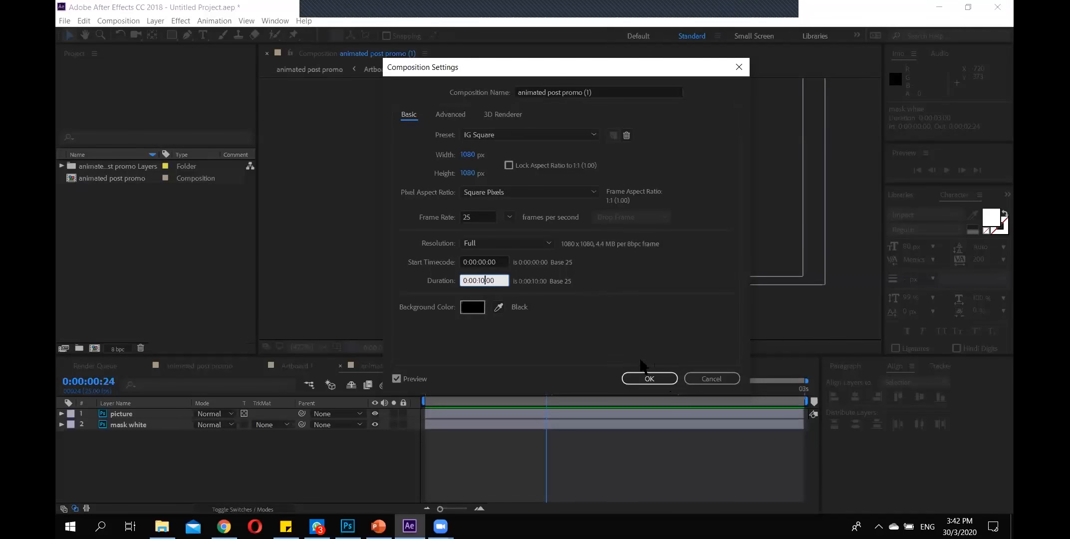
{"action": "left_click", "coordinate": [657, 378]}
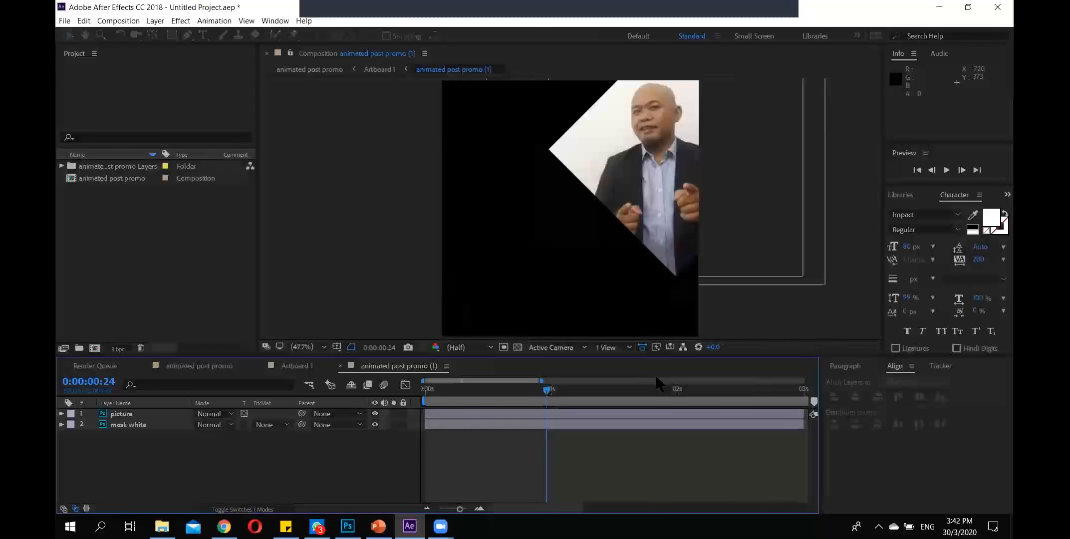
Extend the picture and mask white layers together so they span the full 10 seconds of the precomposition.
{"action": "left_click_drag", "start_coordinate": [545, 381], "coordinate": [807, 381]}
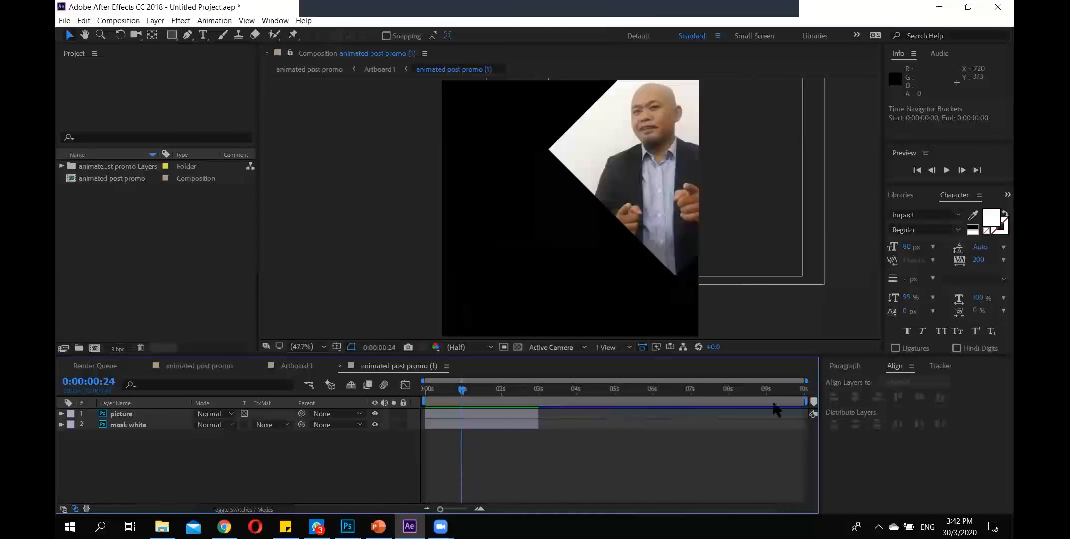
{"action": "left_click", "coordinate": [537, 425]}
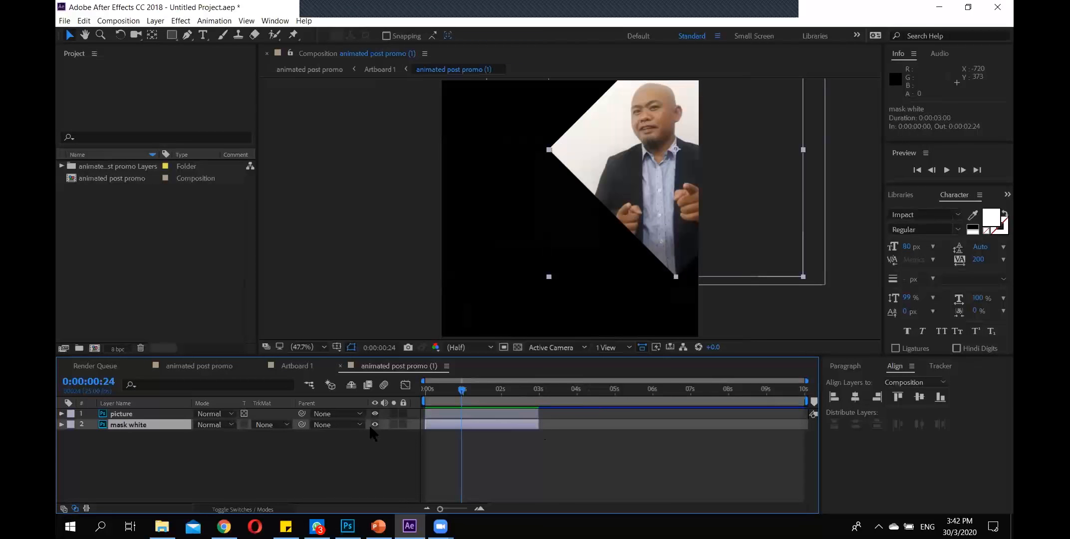
{"action": "left_click", "coordinate": [155, 414], "text": "shift"}
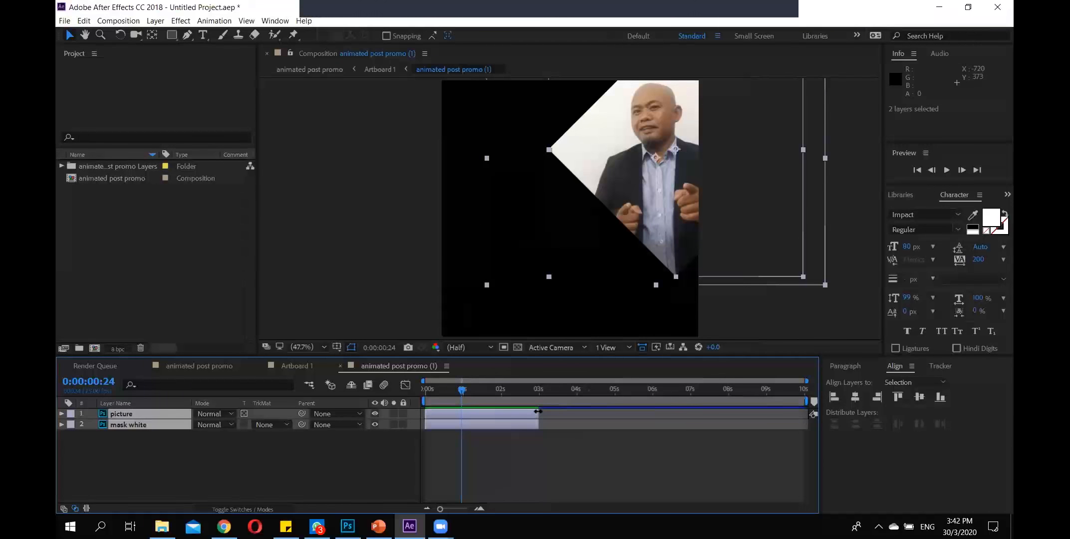
{"action": "left_click_drag", "start_coordinate": [538, 411], "coordinate": [802, 419]}
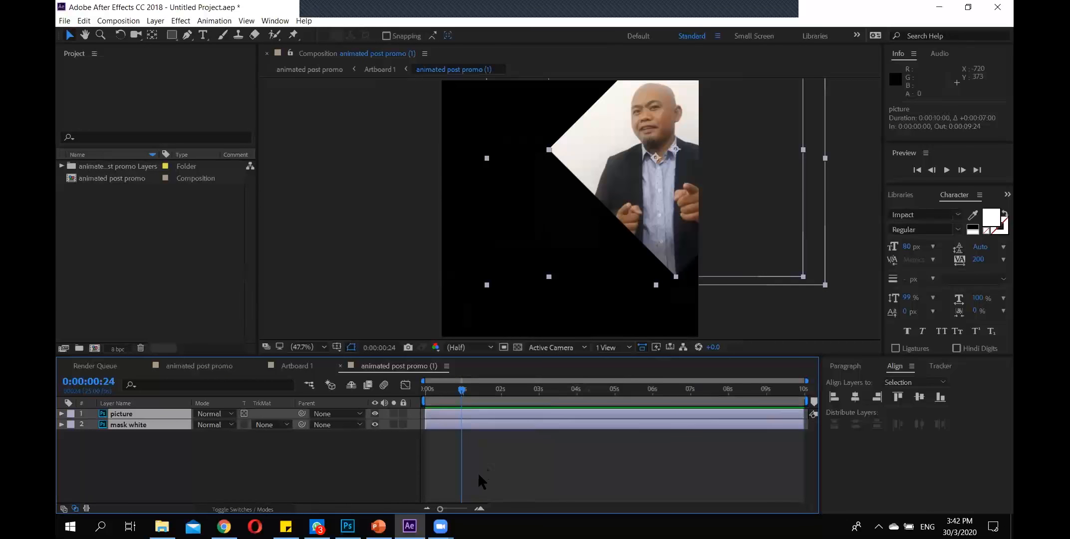
In Artboard 1, extend the work area's end to just before 4 seconds and the mask white layer to the full 10 seconds.
{"action": "left_click", "coordinate": [308, 367]}
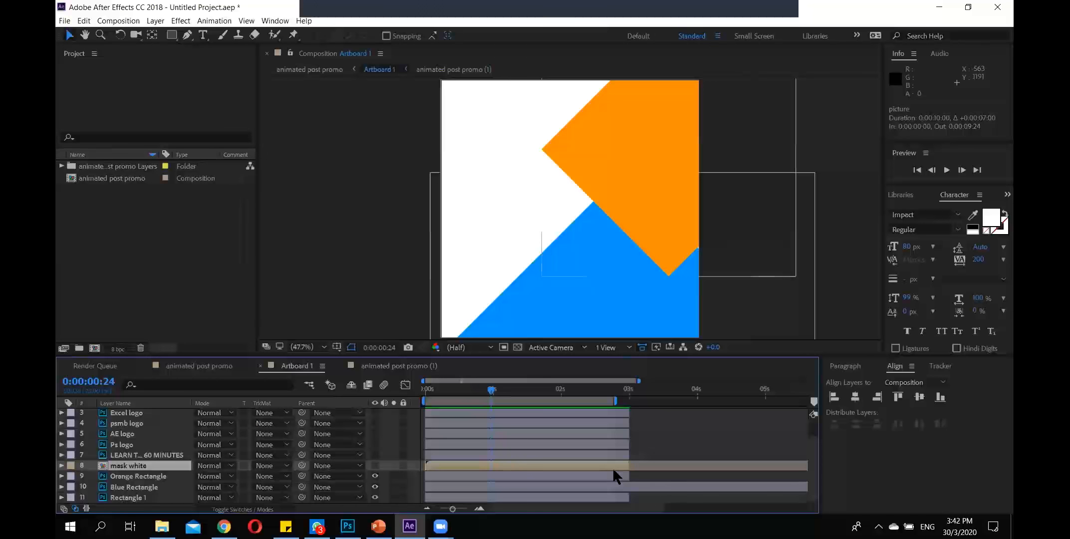
{"action": "left_click_drag", "start_coordinate": [616, 401], "coordinate": [688, 401]}
{"action": "left_click_drag", "start_coordinate": [630, 467], "coordinate": [693, 467]}
{"action": "left_click_drag", "start_coordinate": [640, 380], "coordinate": [819, 387]}
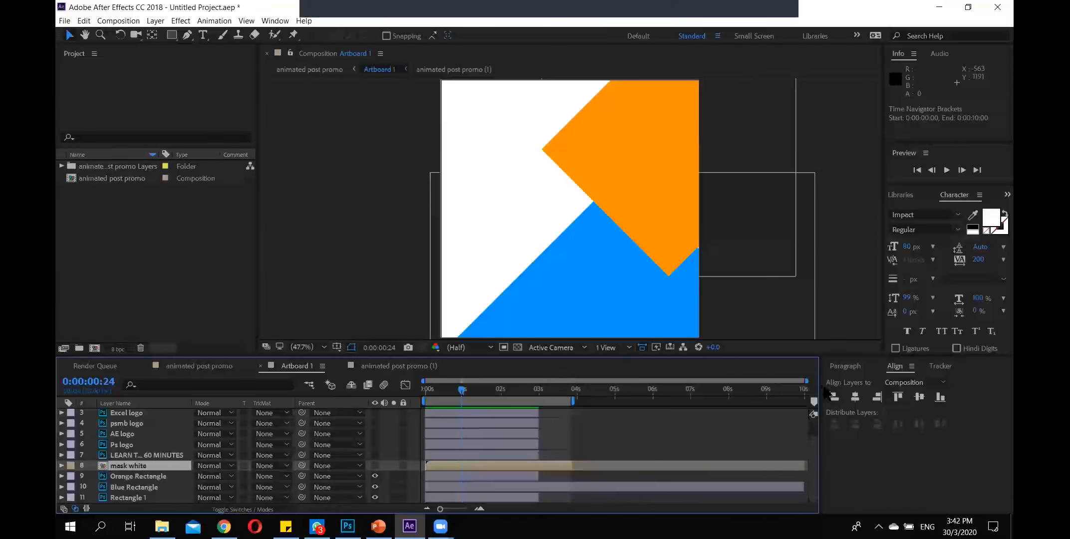
{"action": "left_click_drag", "start_coordinate": [573, 466], "coordinate": [806, 476]}
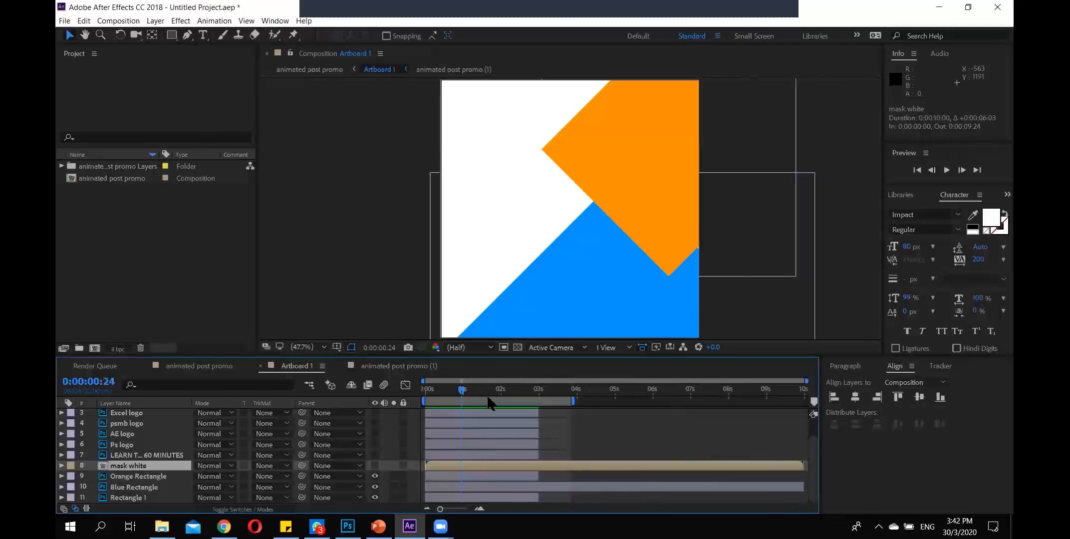
Move the current time back to 0:00:00:12 and select the Orange Rectangle layer.
{"action": "left_click_drag", "start_coordinate": [463, 392], "coordinate": [447, 392]}
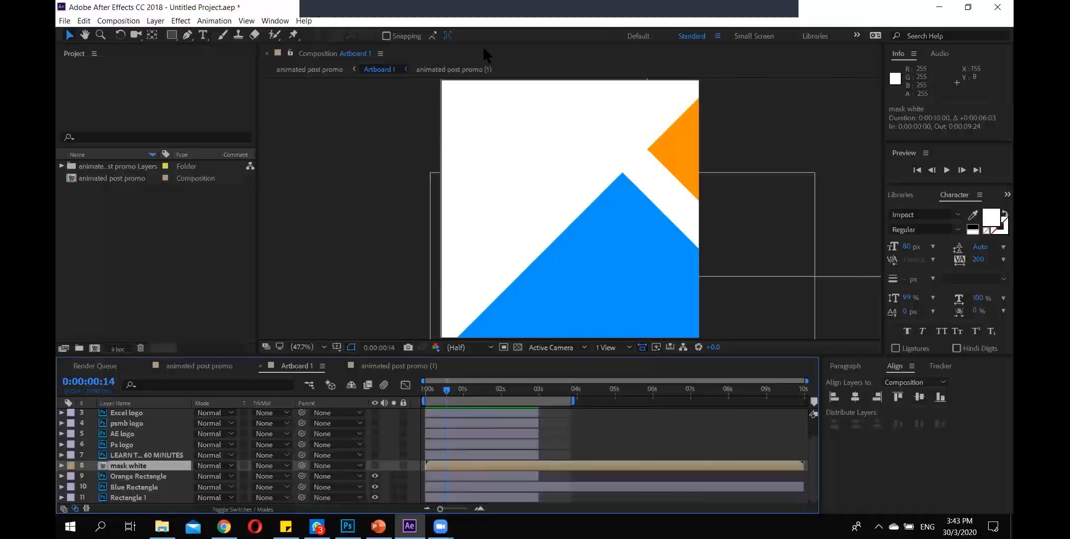
{"action": "mouse_move", "coordinate": [445, 390]}
{"action": "left_mouse_down"}
{"action": "mouse_move", "coordinate": [420, 393]}
{"action": "mouse_move", "coordinate": [483, 399]}
{"action": "mouse_move", "coordinate": [425, 399]}
{"action": "mouse_move", "coordinate": [474, 400]}
{"action": "mouse_move", "coordinate": [444, 400]}
{"action": "left_mouse_up"}
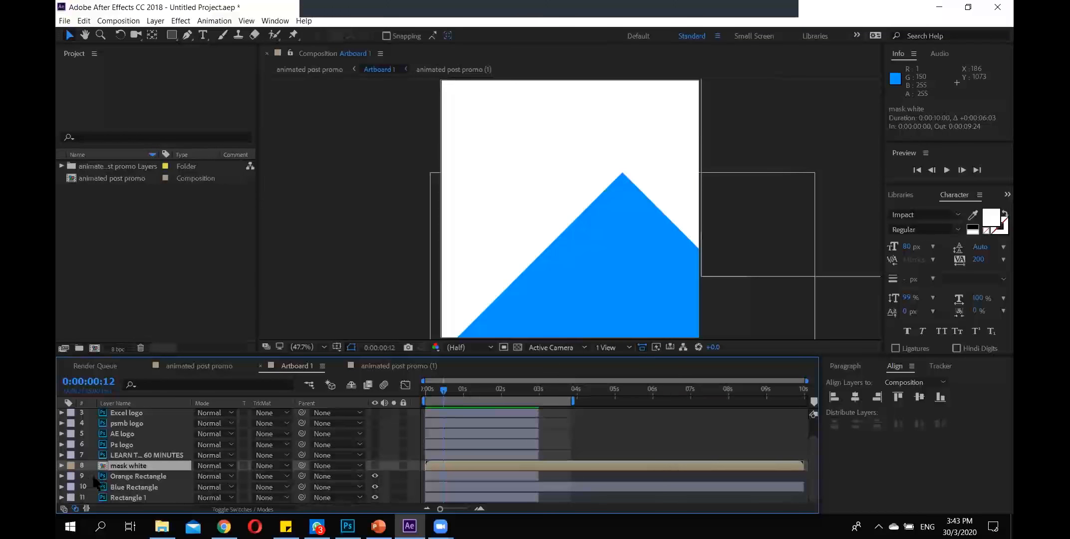
{"action": "left_click", "coordinate": [120, 480]}
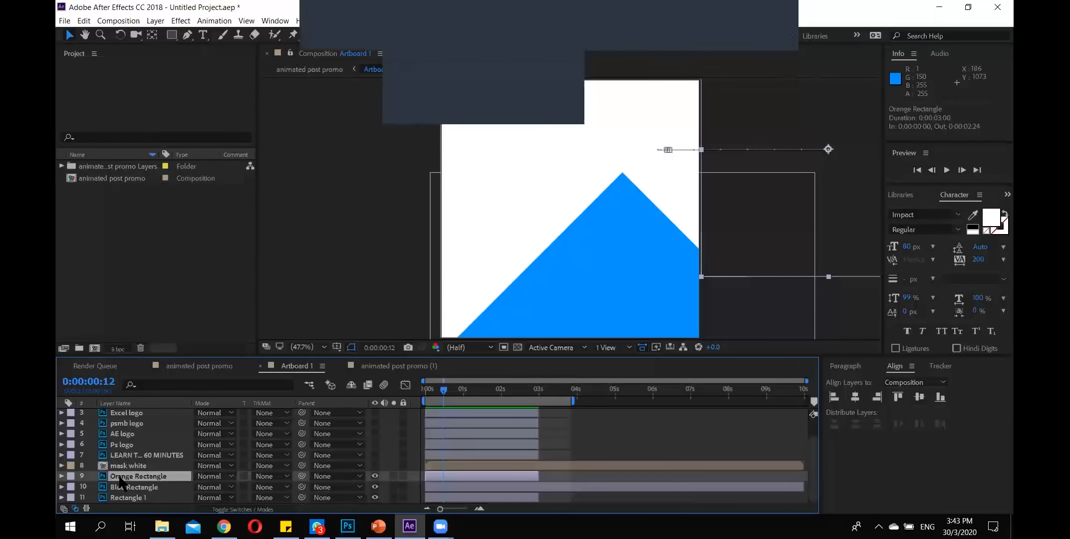
Move the current time to 0:00:00:24, three frames after the Orange Rectangle layer's last position keyframe.
{"action": "key", "text": "p"}
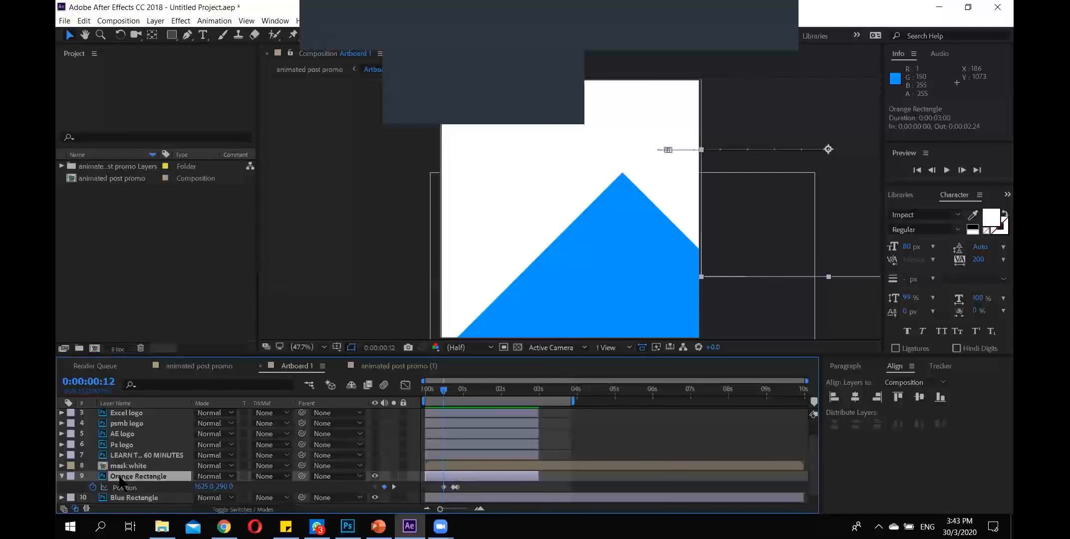
{"action": "left_click", "coordinate": [395, 487]}
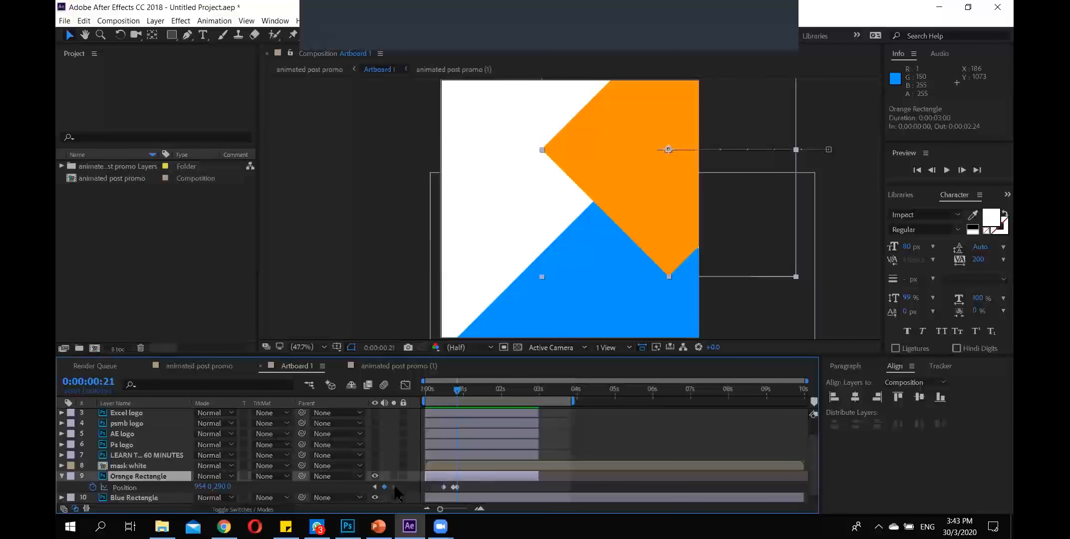
{"action": "key", "text": "Page_Down"}
{"action": "key", "text": "Page_Down"}
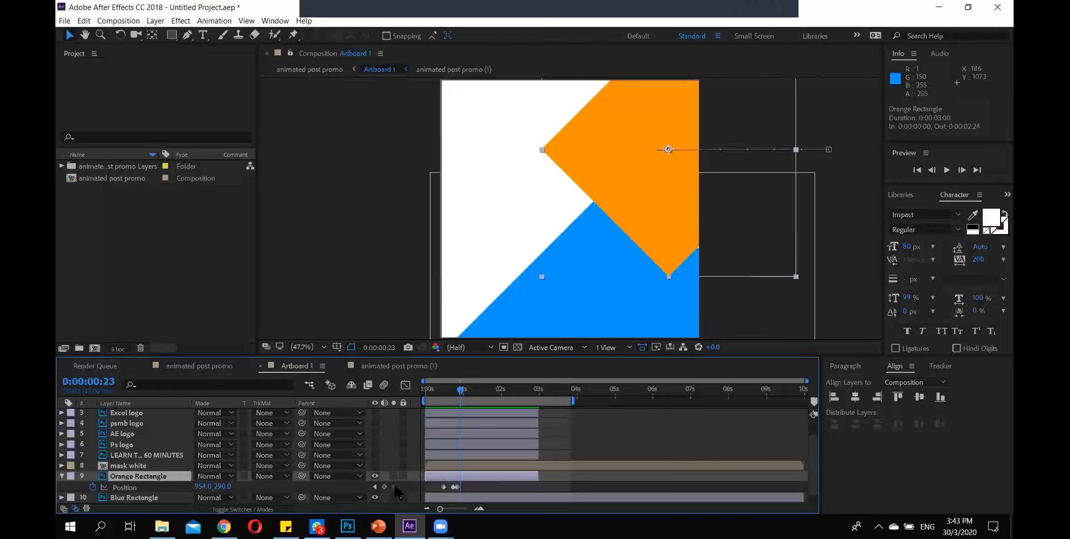
{"action": "key", "text": "Page_Down"}
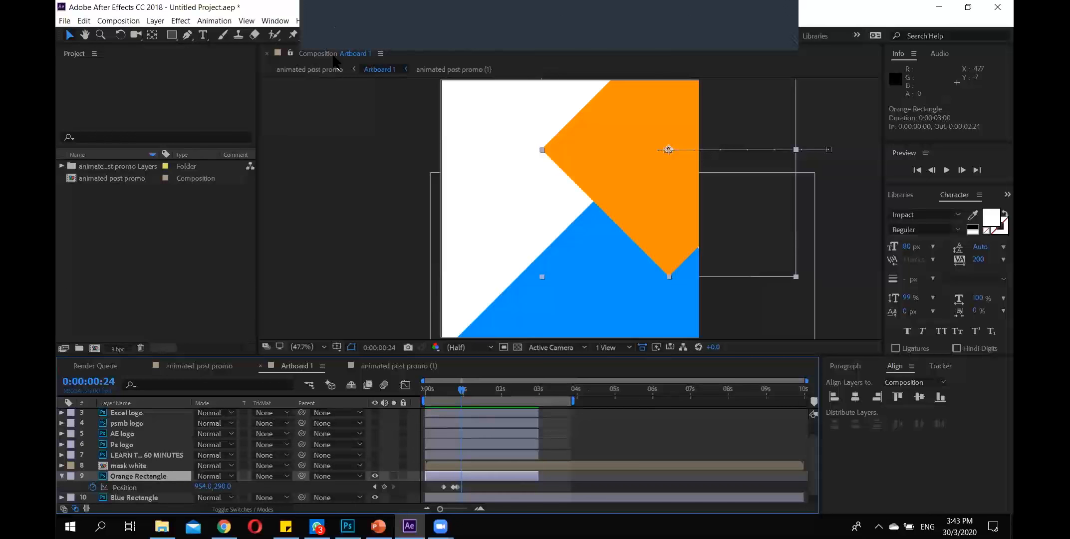
{"action": "left_click", "coordinate": [62, 477]}
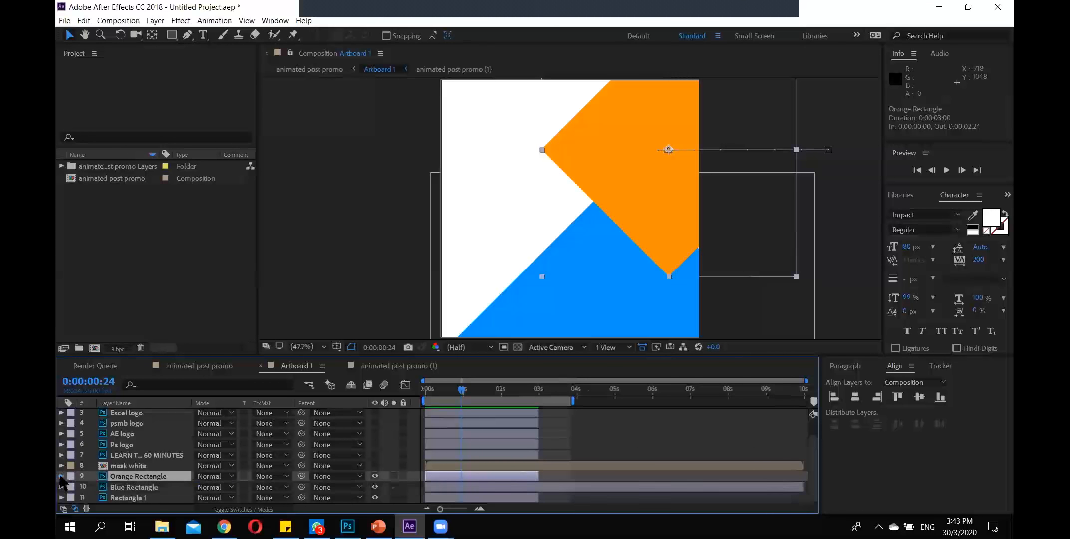
Make the mask white layer visible and start its opacity animation with a keyframe at 0:00:00:24.
{"action": "left_click", "coordinate": [124, 466]}
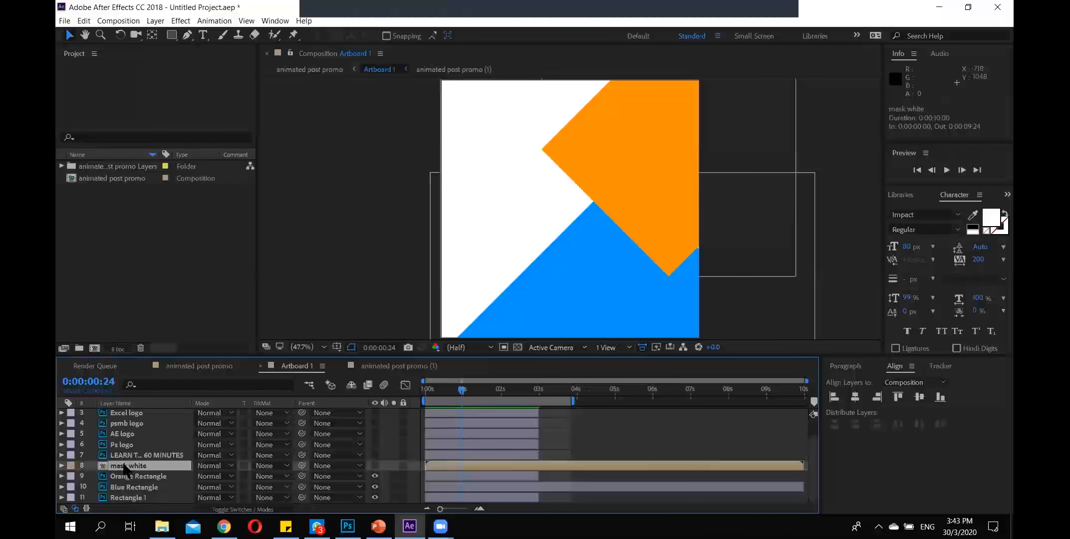
{"action": "key", "text": "t"}
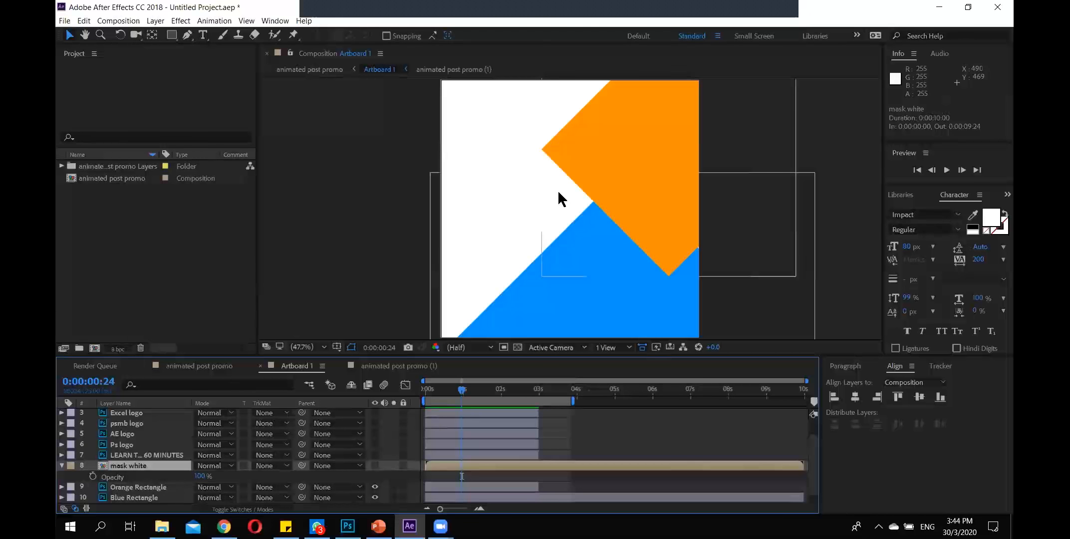
{"action": "left_click", "coordinate": [374, 466]}
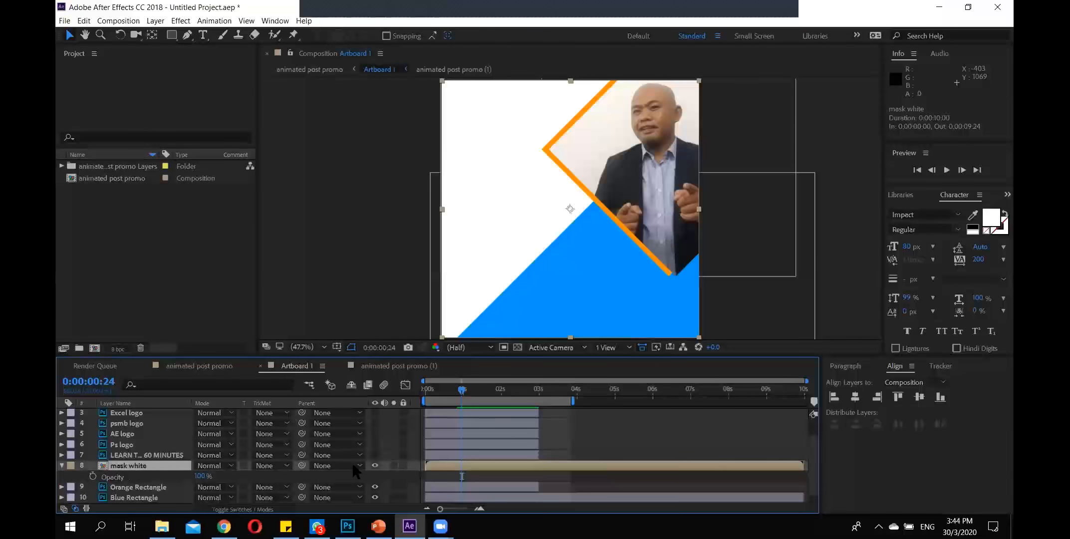
{"action": "left_click", "coordinate": [93, 476]}
{"action": "mouse_move", "coordinate": [473, 395]}
{"action": "left_mouse_down"}
{"action": "mouse_move", "coordinate": [458, 397]}
{"action": "mouse_move", "coordinate": [488, 393]}
{"action": "mouse_move", "coordinate": [460, 395]}
{"action": "left_mouse_up"}
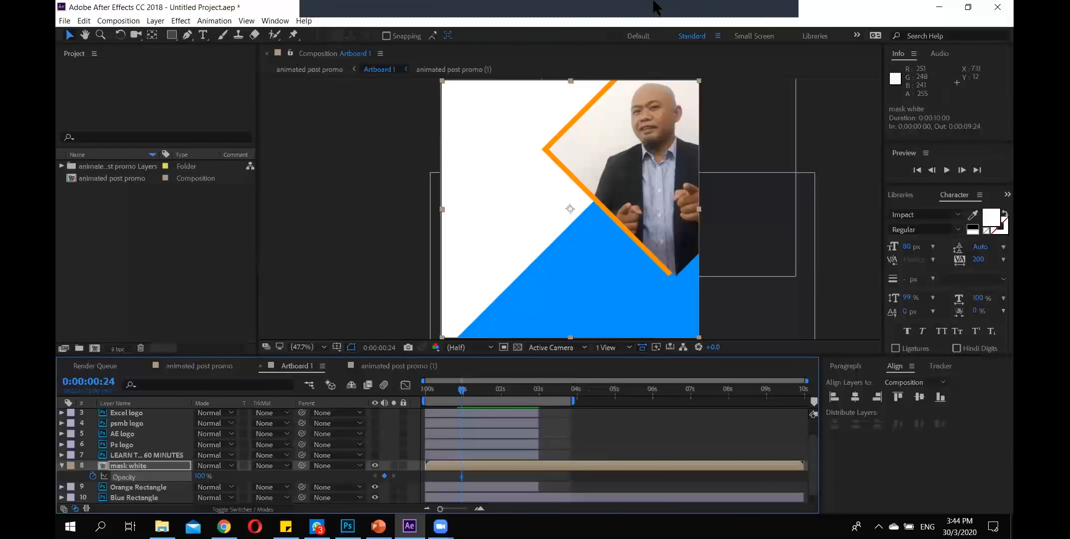
Add a 100% opacity keyframe to the mask white layer at 0:00:01:05 and set its keyframe at 0:00:00:24 to 0%.
{"action": "key", "text": "Page_Down"}
{"action": "key", "text": "Page_Down"}
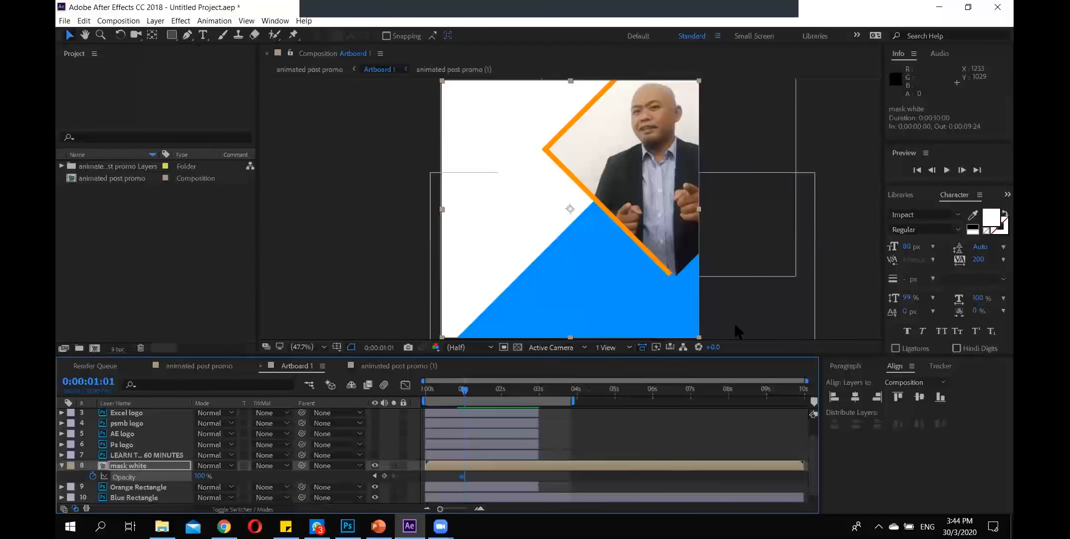
{"action": "key", "text": "Page_Down"}
{"action": "key", "text": "Page_Down"}
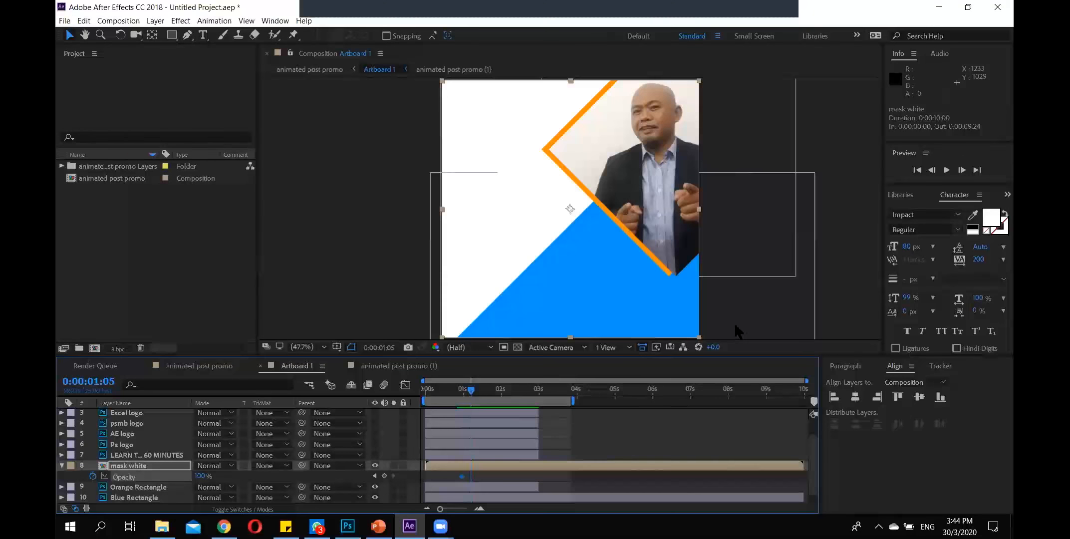
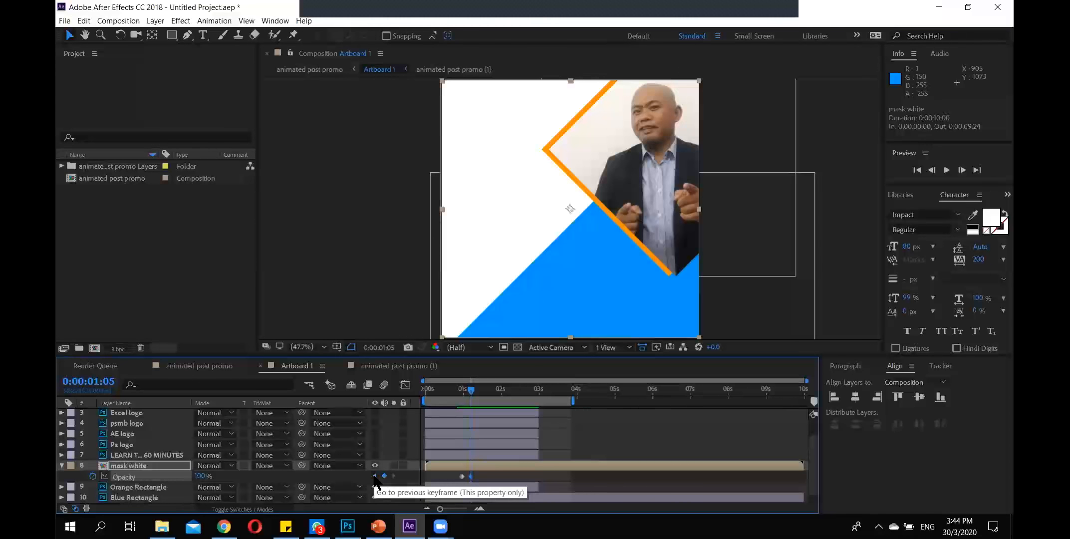
{"action": "left_click", "coordinate": [375, 476]}
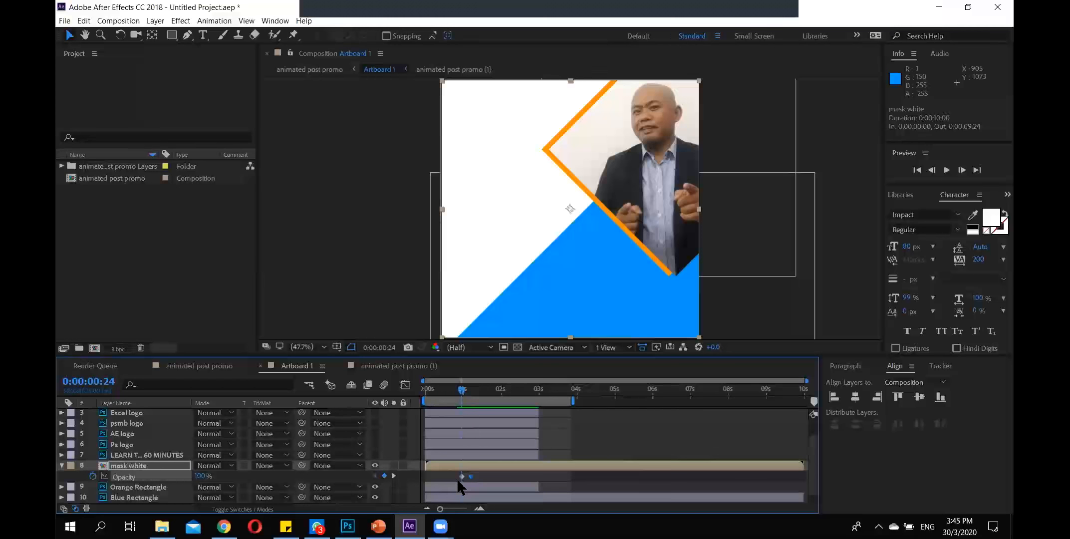
{"action": "left_click_drag", "start_coordinate": [202, 476], "coordinate": [120, 469]}
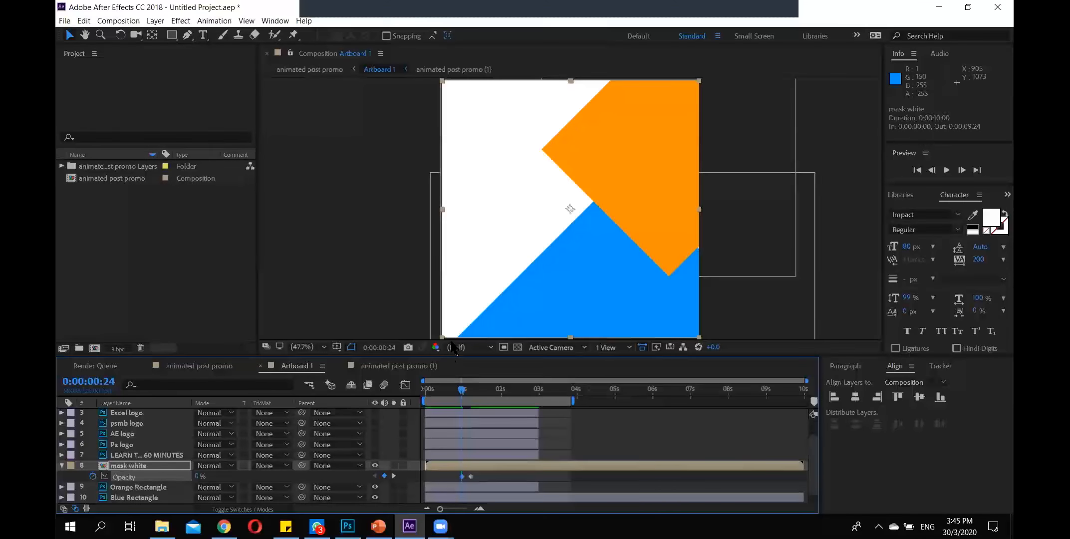
Scrub through the mask white layer's opacity fade and play it back from 0:00:00:19.
{"action": "mouse_move", "coordinate": [457, 386]}
{"action": "left_mouse_down"}
{"action": "mouse_move", "coordinate": [438, 391]}
{"action": "mouse_move", "coordinate": [464, 391]}
{"action": "left_mouse_up"}
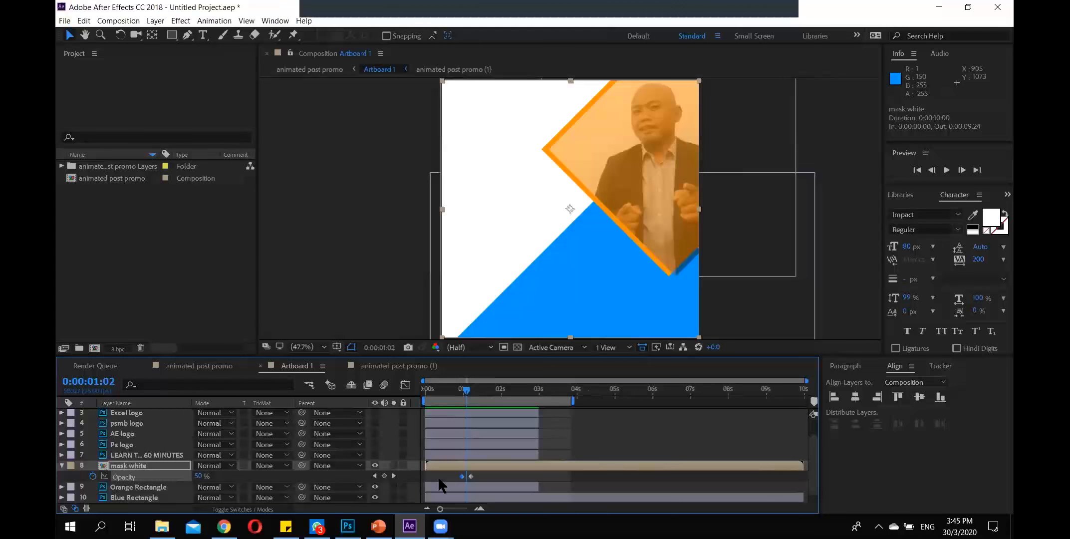
{"action": "left_click_drag", "start_coordinate": [806, 381], "coordinate": [663, 380]}
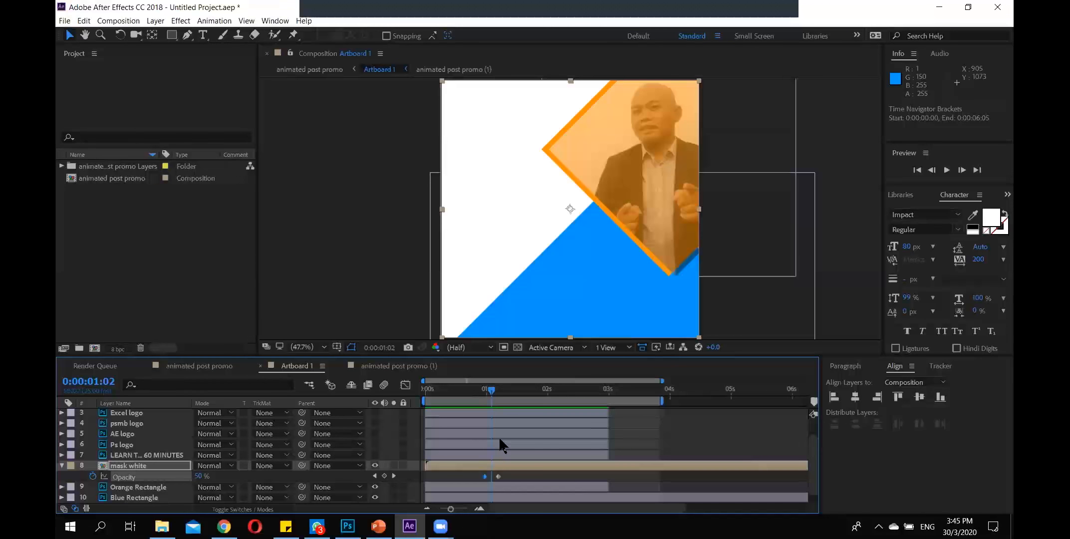
{"action": "left_click_drag", "start_coordinate": [491, 393], "coordinate": [477, 397]}
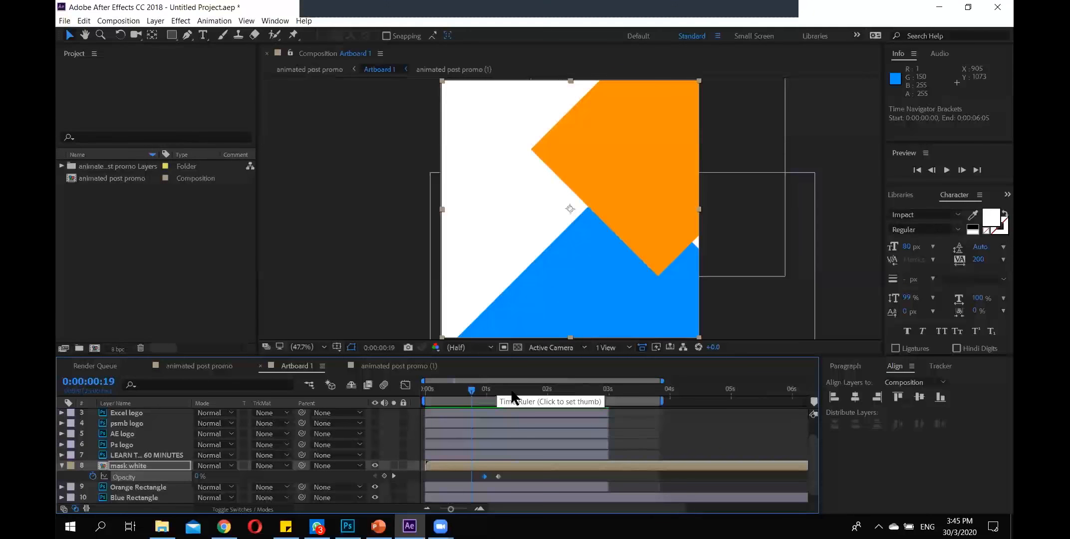
{"action": "key", "text": "space"}
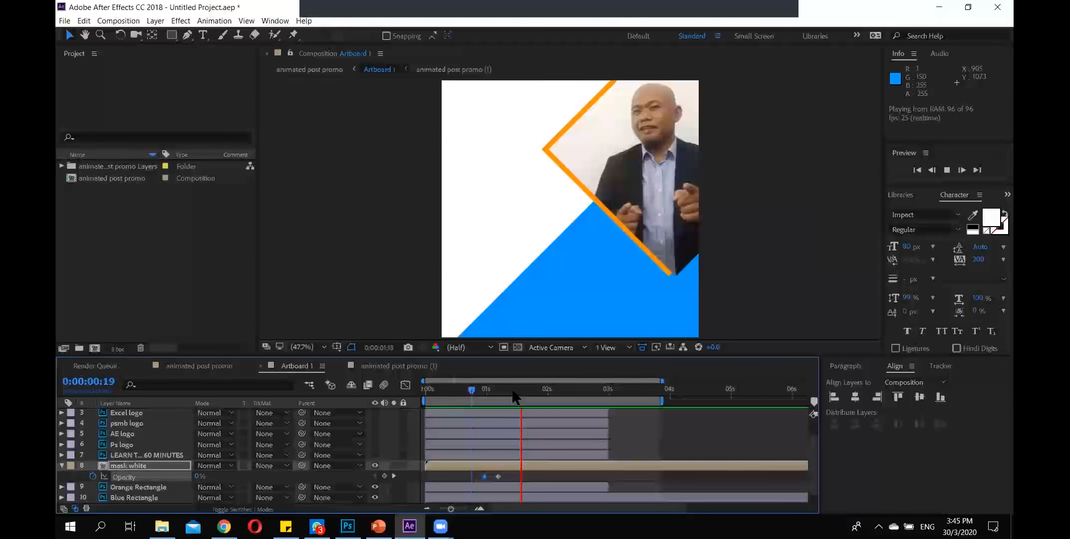
{"action": "key", "text": "space"}
Try a slower fade by moving the mask white layer's second opacity keyframe to 0:00:01:11 and preview it.
{"action": "mouse_move", "coordinate": [473, 398]}
{"action": "left_mouse_down"}
{"action": "mouse_move", "coordinate": [492, 393]}
{"action": "mouse_move", "coordinate": [477, 389]}
{"action": "left_mouse_up"}
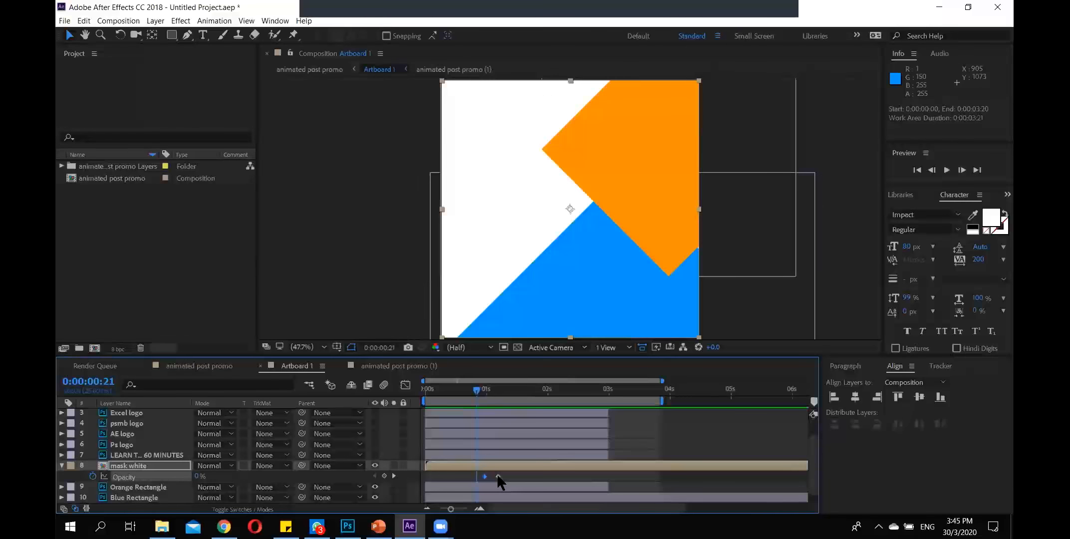
{"action": "left_click_drag", "start_coordinate": [498, 476], "coordinate": [512, 476]}
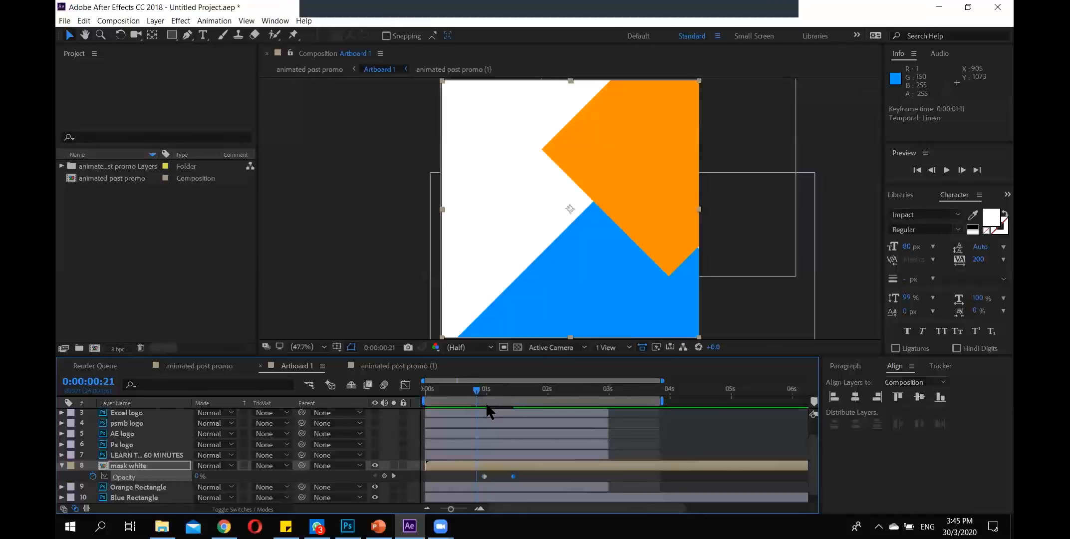
{"action": "left_click", "coordinate": [472, 390]}
{"action": "key", "text": "space"}
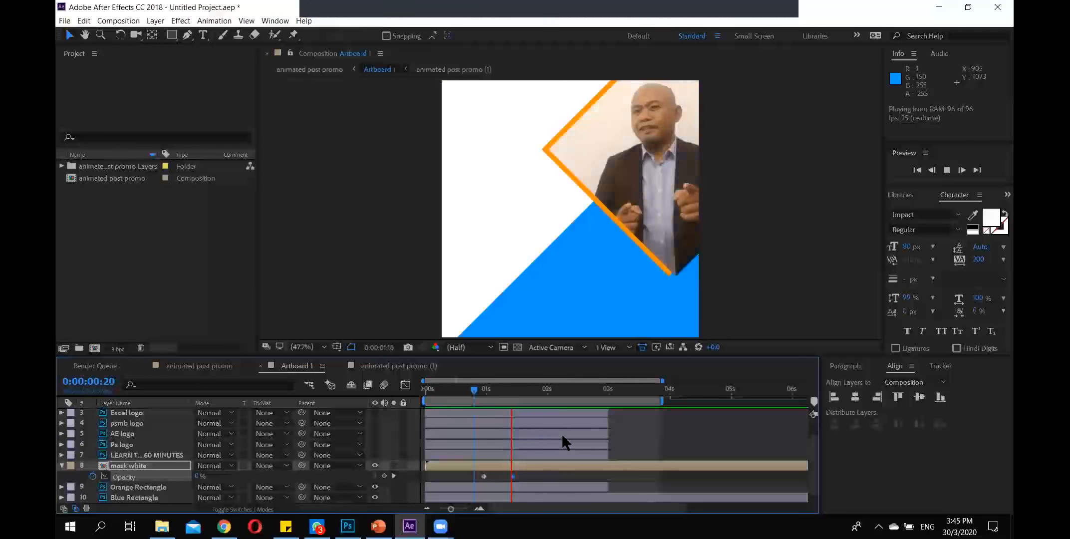
{"action": "left_click", "coordinate": [464, 390]}
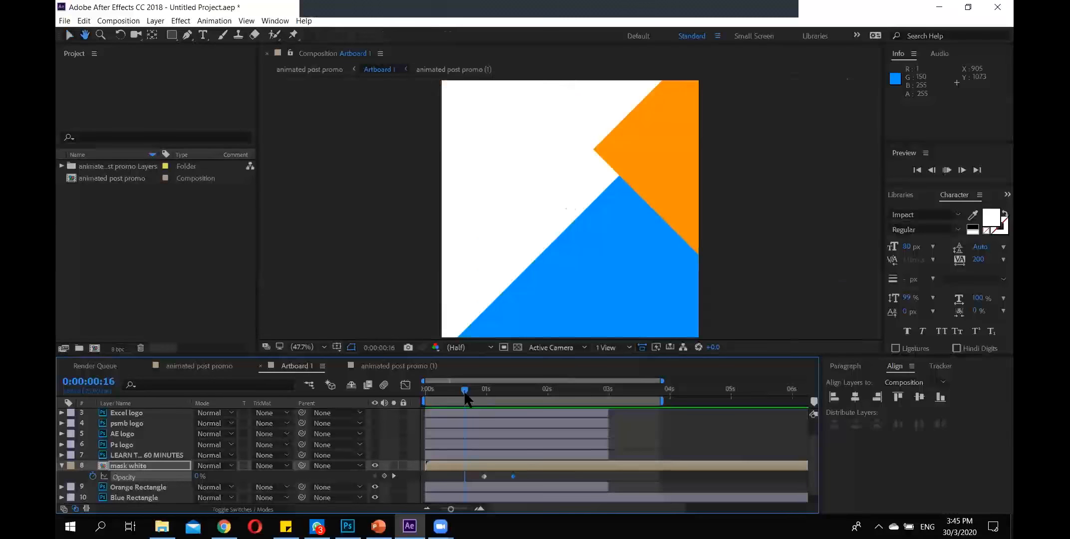
{"action": "left_click", "coordinate": [469, 390]}
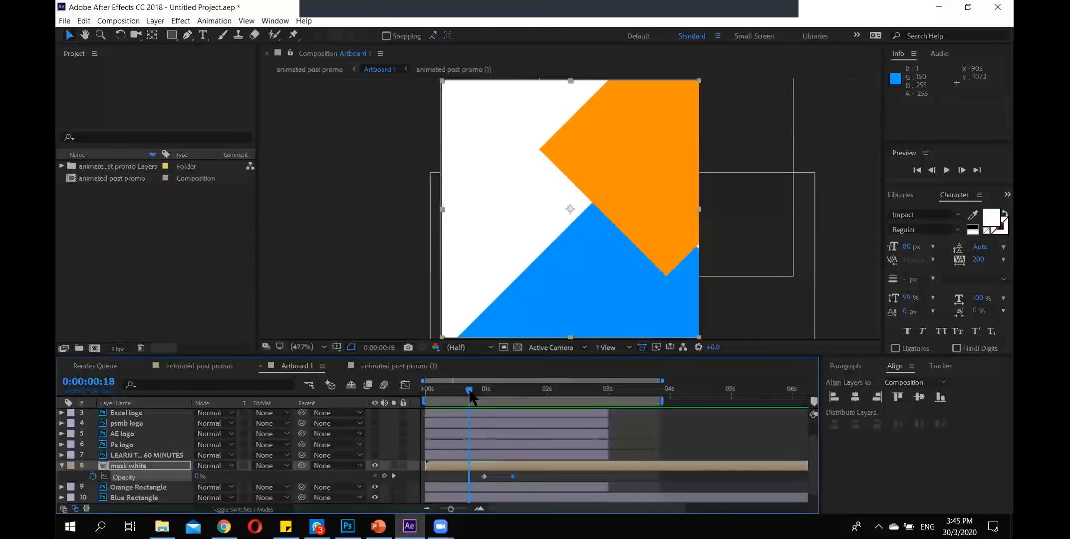
{"action": "left_click", "coordinate": [471, 389]}
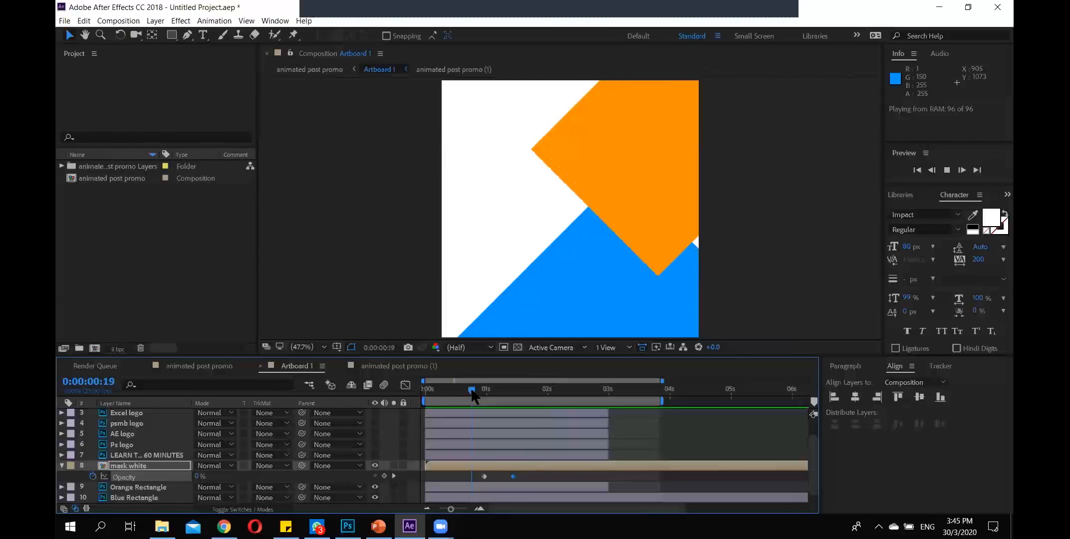
{"action": "key", "text": "space"}
{"action": "left_click_drag", "start_coordinate": [493, 391], "coordinate": [476, 394]}
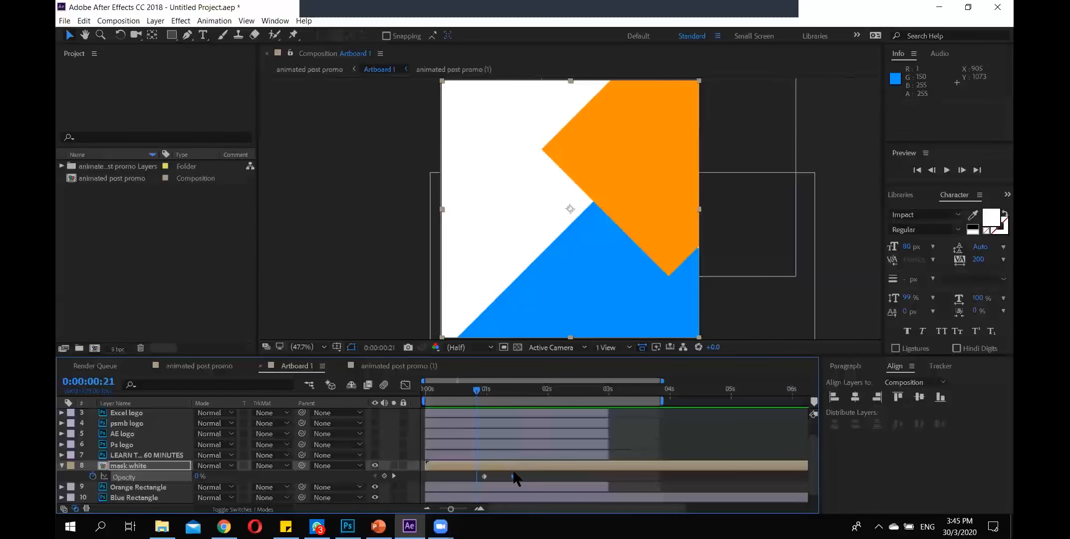
Shorten the mask white layer's fade by moving its 100% opacity keyframe earlier to 0:00:01:02.
{"action": "left_click_drag", "start_coordinate": [513, 477], "coordinate": [499, 476]}
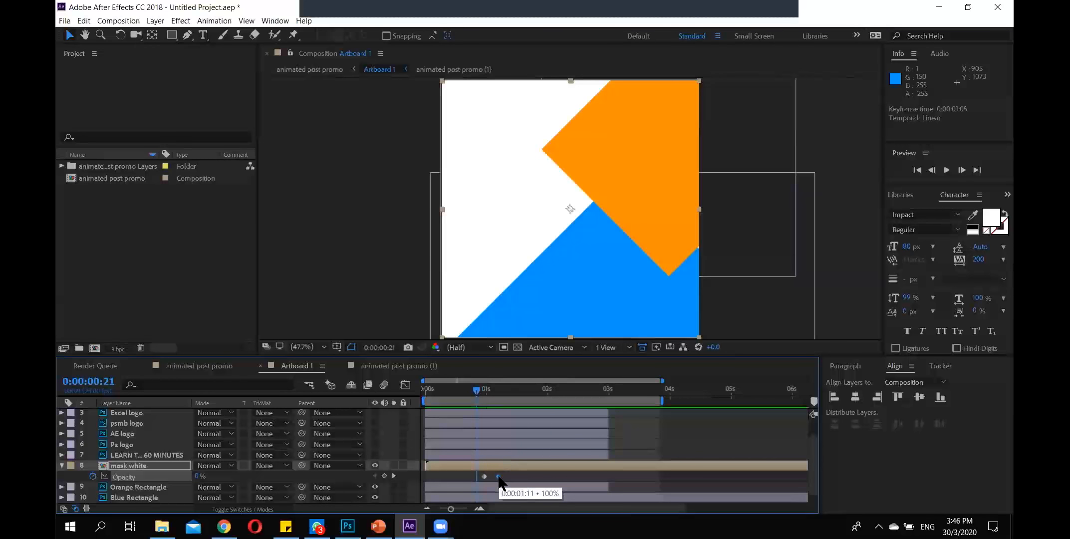
{"action": "left_click", "coordinate": [483, 393]}
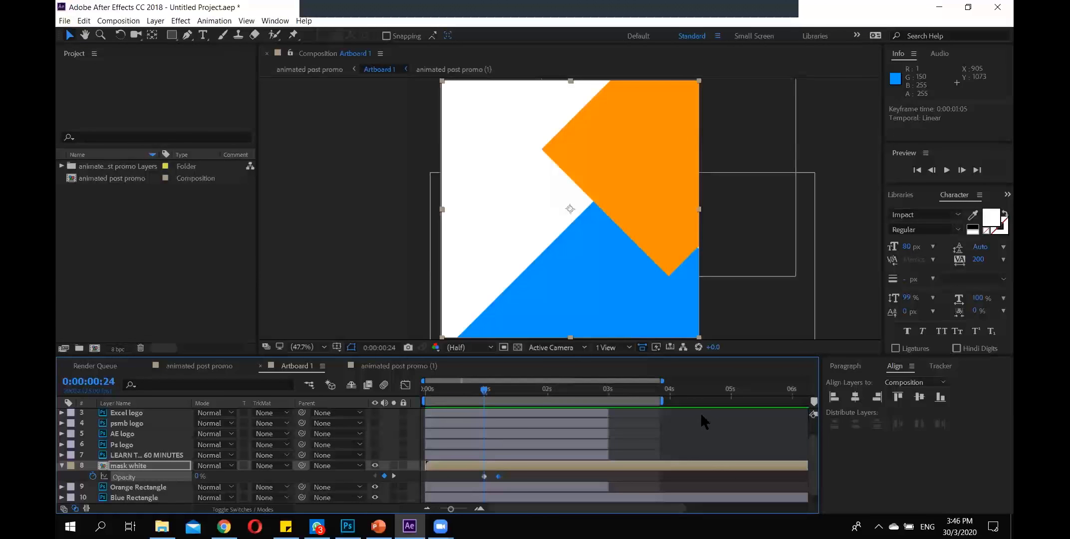
{"action": "key", "text": "space"}
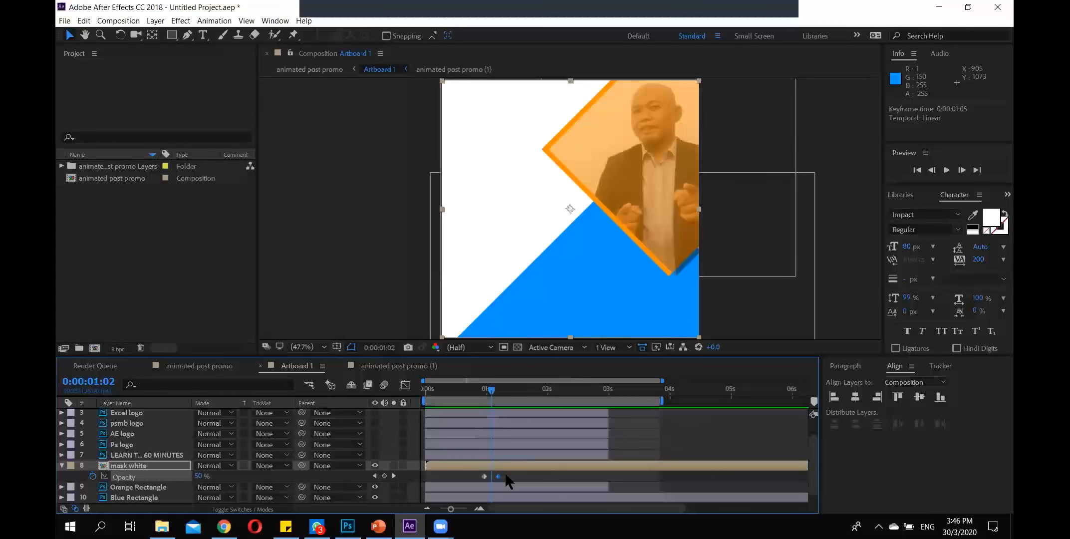
{"action": "left_click_drag", "start_coordinate": [497, 476], "coordinate": [473, 476]}
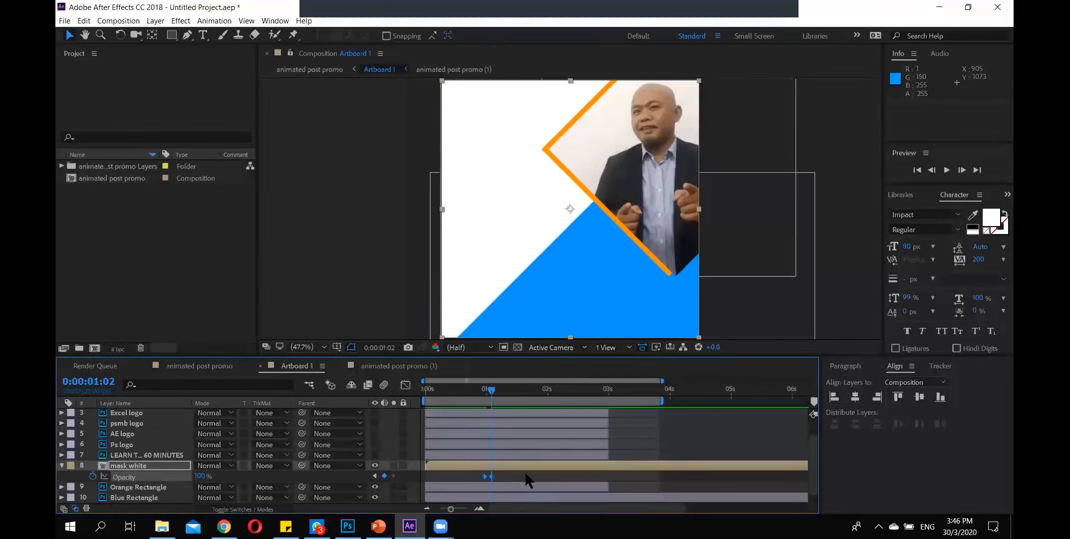
Copy the mask white layer's two opacity keyframes and paste them at 0:00:01:05.
{"action": "key", "text": "ctrl+c"}
{"action": "key", "text": "Page_Down"}
{"action": "key", "text": "Page_Down"}
{"action": "key", "text": "ctrl+v"}
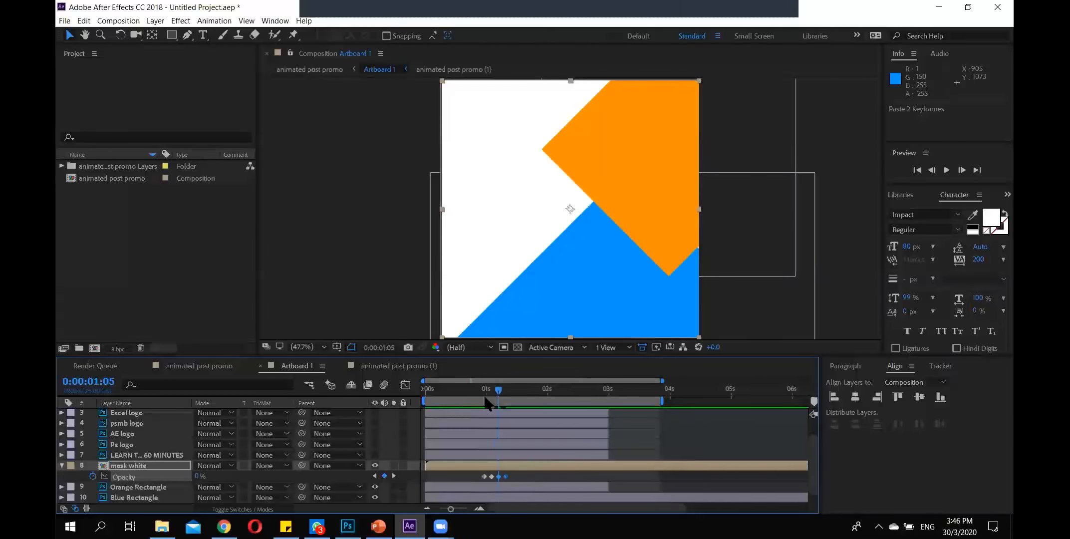
Play back the mask white layer's repeated opacity flash from 0:00:00:17.
{"action": "left_click_drag", "start_coordinate": [499, 390], "coordinate": [473, 394]}
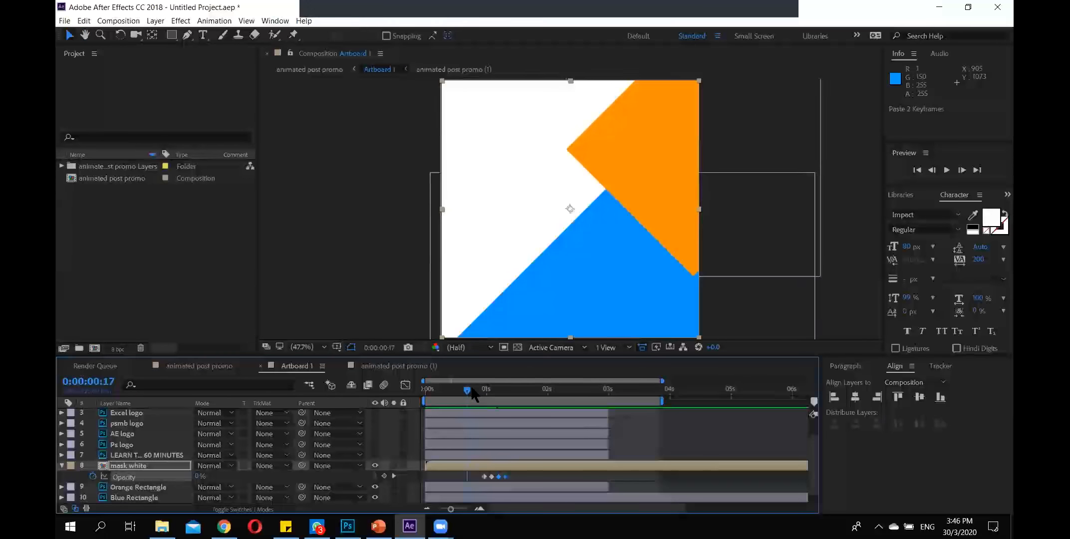
{"action": "key", "text": "space"}
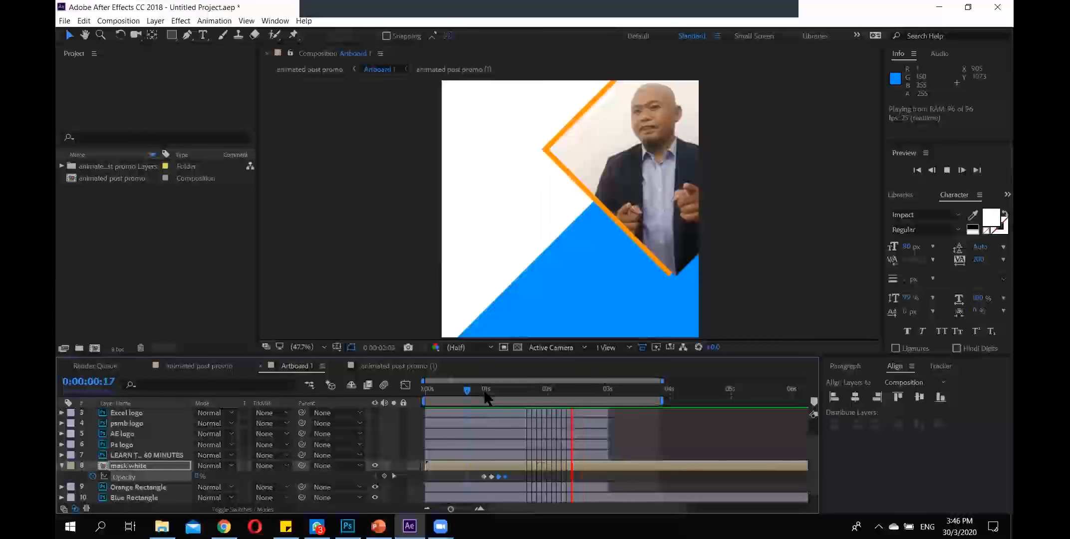
{"action": "left_click", "coordinate": [471, 393]}
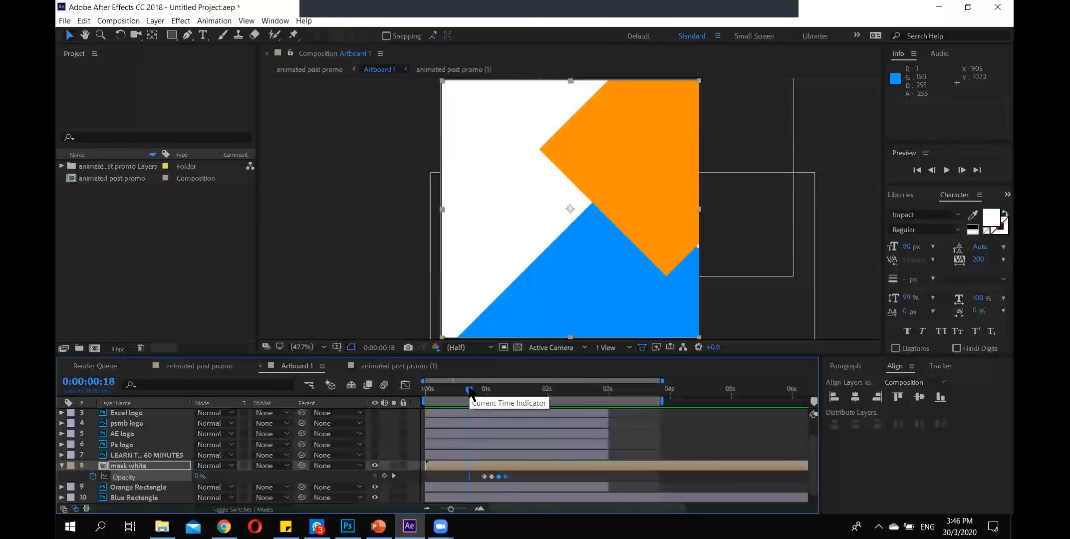
Paste the copied pair of opacity keyframes onto the mask white layer again at 0:00:01:11.
{"action": "left_click_drag", "start_coordinate": [470, 394], "coordinate": [506, 391]}
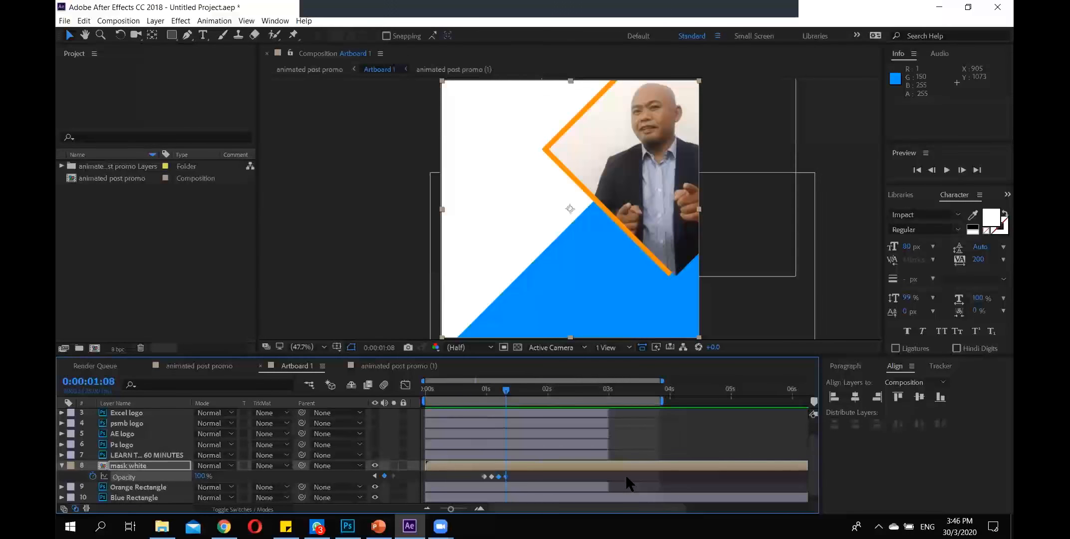
{"action": "key", "text": "Page_Down"}
{"action": "key", "text": "Page_Down"}
{"action": "key", "text": "Page_Down"}
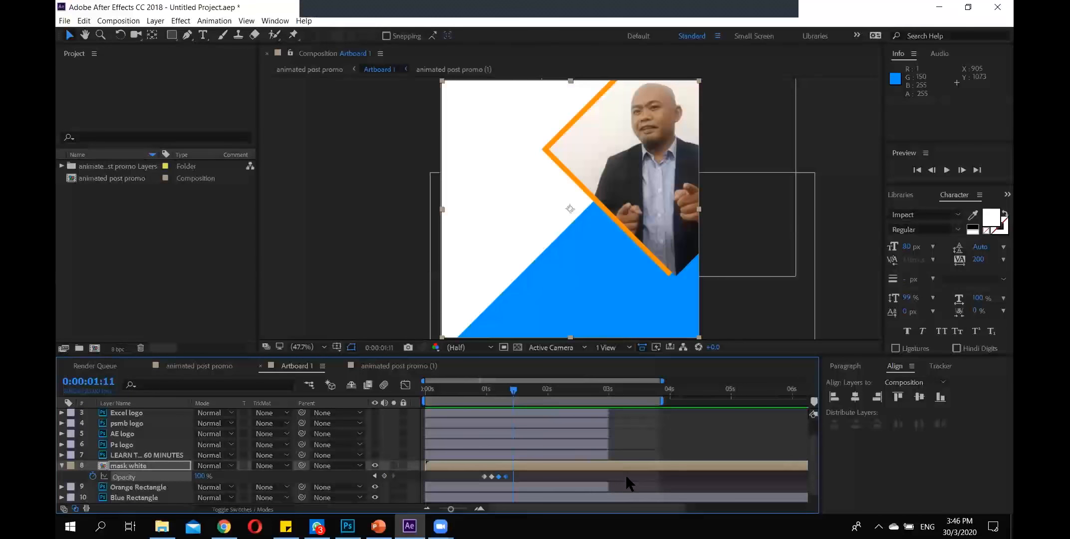
{"action": "key", "text": "ctrl+v"}
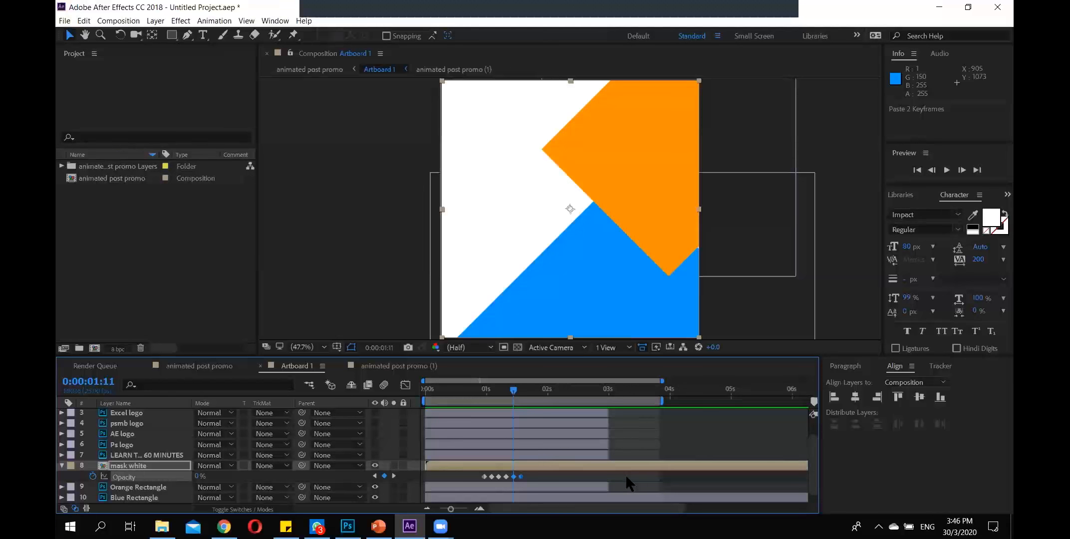
Move the mask white layer's last 100% opacity keyframe to 0:00:01:17.
{"action": "key", "text": "Page_Down"}
{"action": "key", "text": "Page_Down"}
{"action": "key", "text": "Page_Down"}
{"action": "key", "text": "Page_Down"}
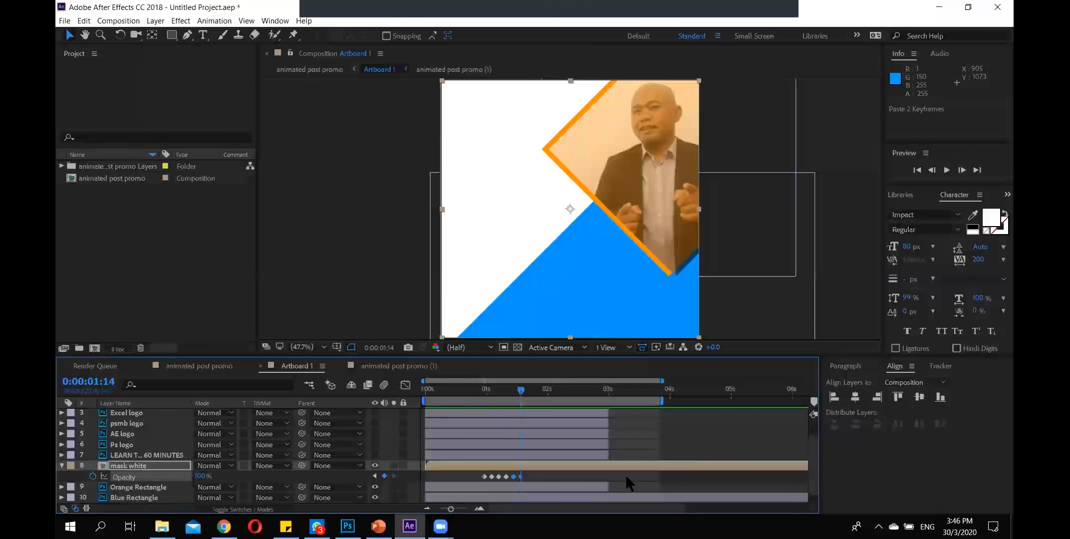
{"action": "key", "text": "Page_Down"}
{"action": "key", "text": "Page_Down"}
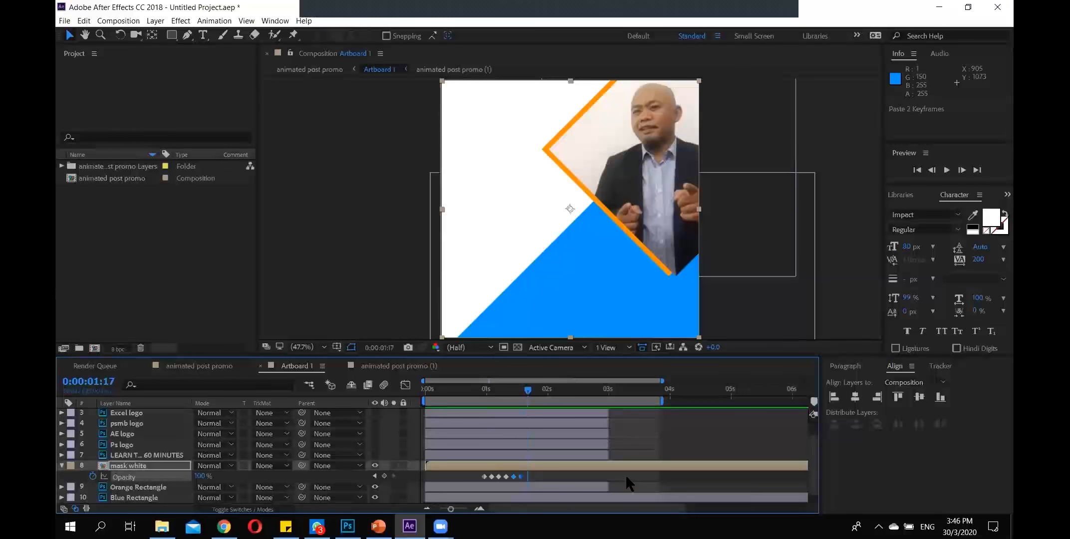
{"action": "left_click_drag", "start_coordinate": [521, 476], "coordinate": [528, 479]}
{"action": "key", "text": "ctrl+z"}
{"action": "left_click", "coordinate": [522, 477]}
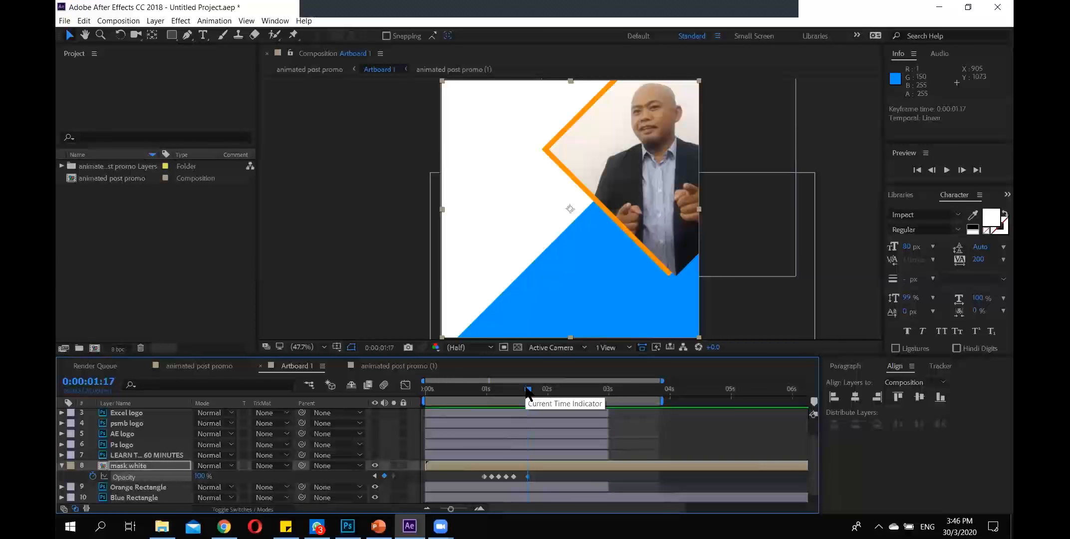
Play back the mask white layer's opacity flash and scrub through its keyframes from 0:00:00:24 to 0:00:01:17.
{"action": "left_click_drag", "start_coordinate": [523, 393], "coordinate": [453, 392]}
{"action": "key", "text": "space"}
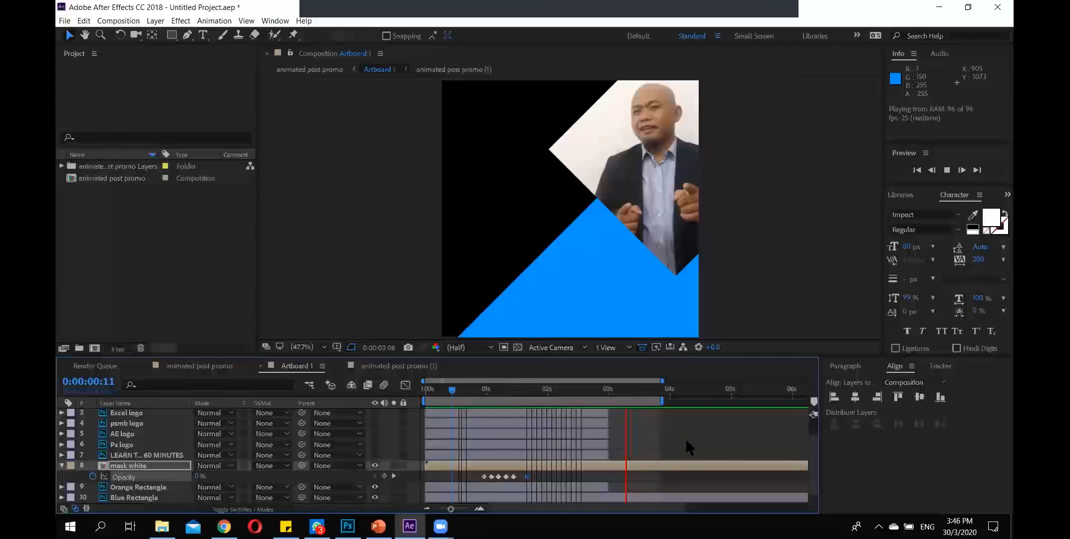
{"action": "left_click_drag", "start_coordinate": [504, 393], "coordinate": [463, 395]}
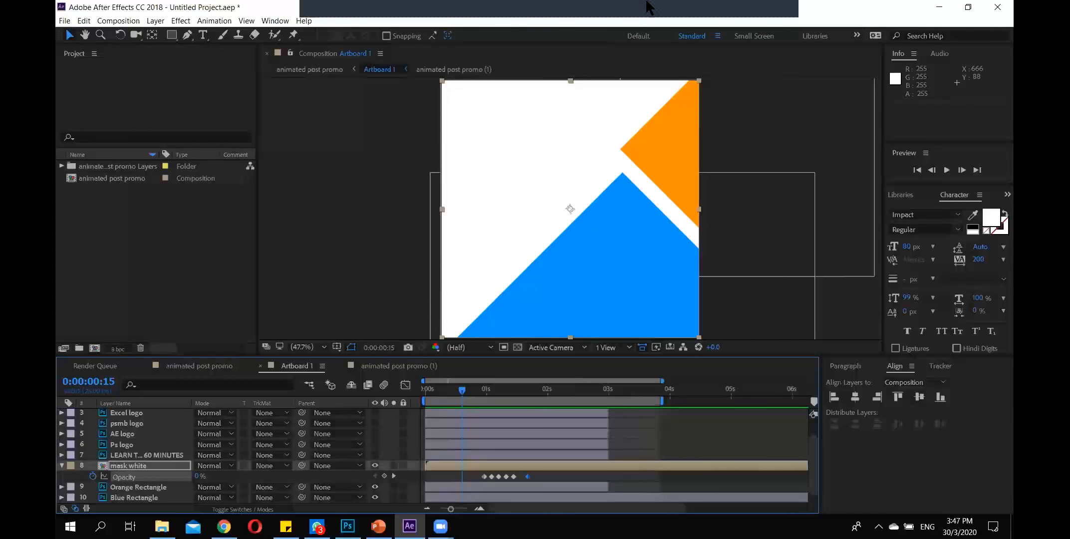
{"action": "key", "text": "space"}
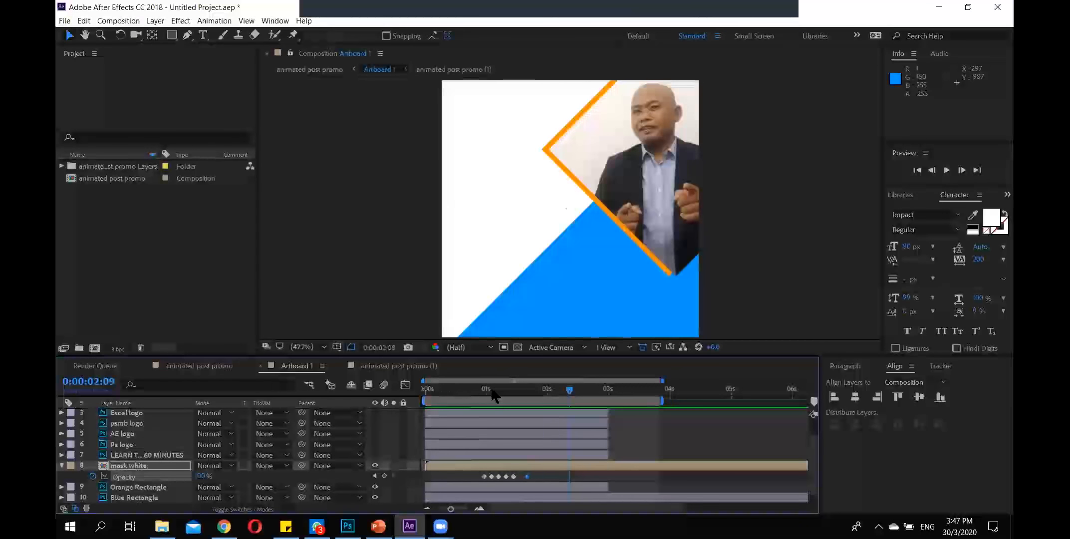
{"action": "left_click", "coordinate": [471, 395]}
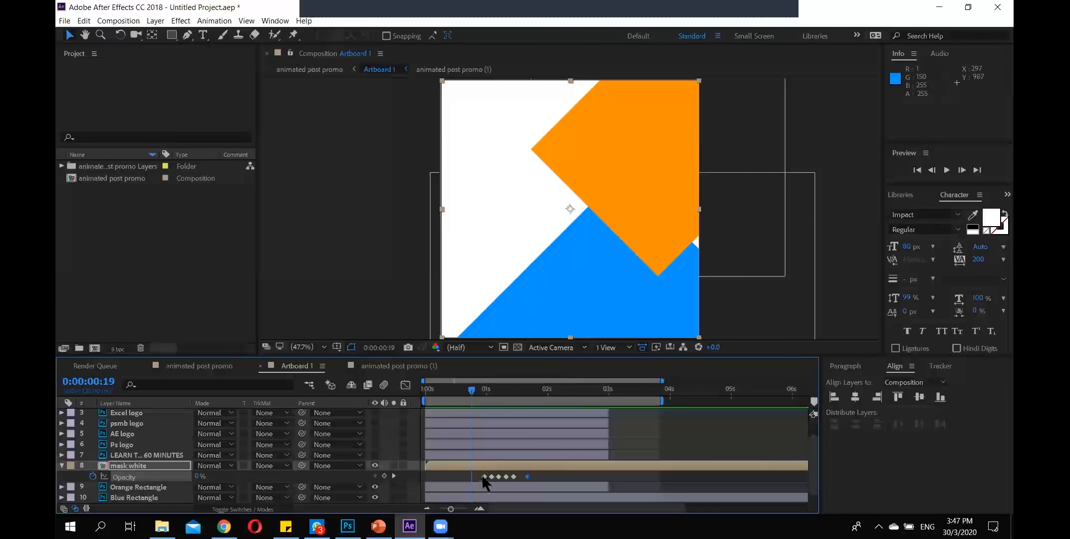
{"action": "left_click_drag", "start_coordinate": [662, 381], "coordinate": [554, 384]}
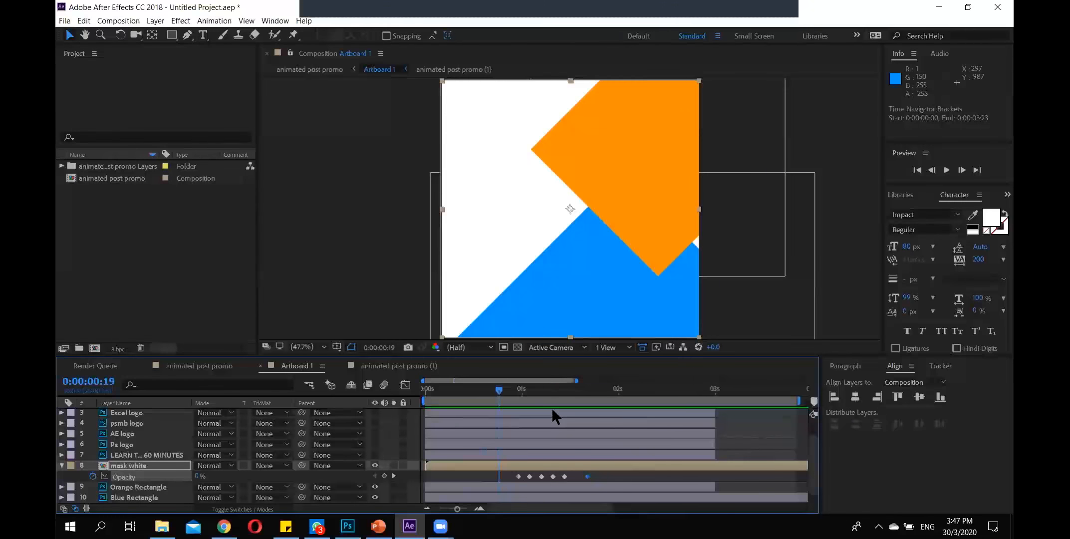
{"action": "left_click_drag", "start_coordinate": [499, 390], "coordinate": [518, 391]}
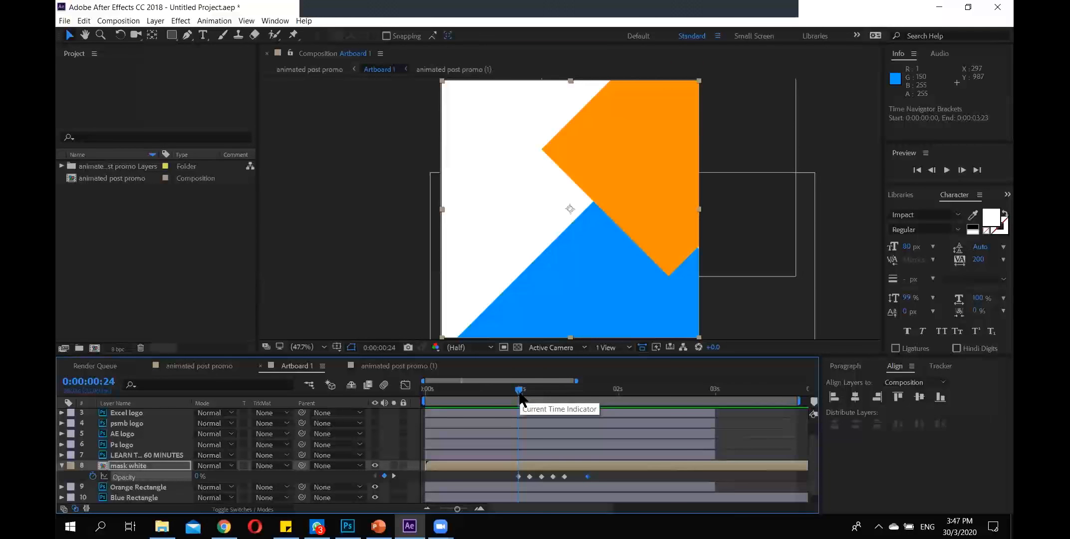
{"action": "left_click_drag", "start_coordinate": [518, 390], "coordinate": [586, 412]}
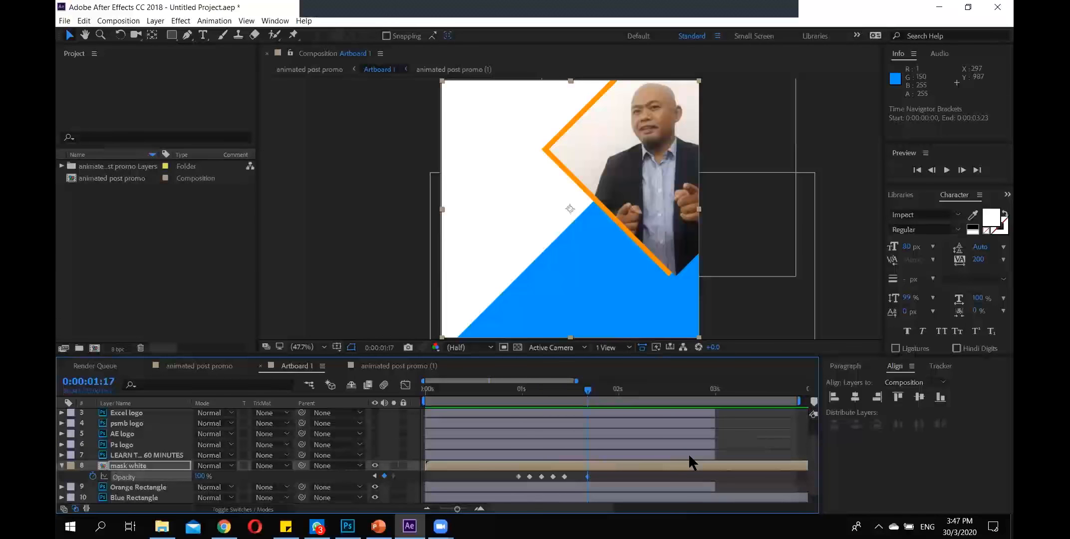
At 0:00:01:20, make the LEARN TO CREATE ANIMATED POST IN 60 MINUTES layer visible and reveal its Position property.
{"action": "key", "text": "Page_Down"}
{"action": "key", "text": "Page_Down"}
{"action": "key", "text": "Page_Down"}
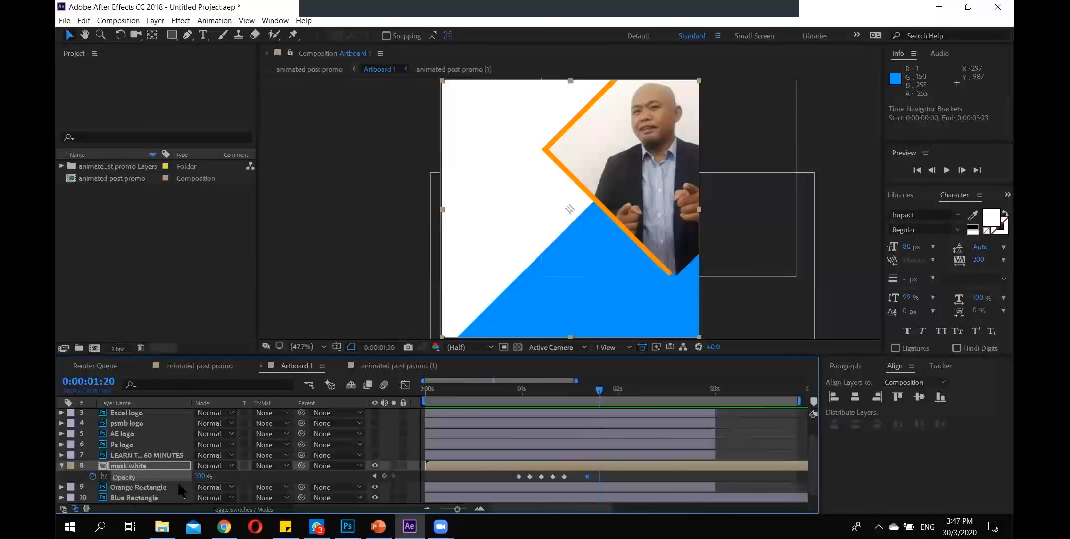
{"action": "left_click", "coordinate": [61, 465]}
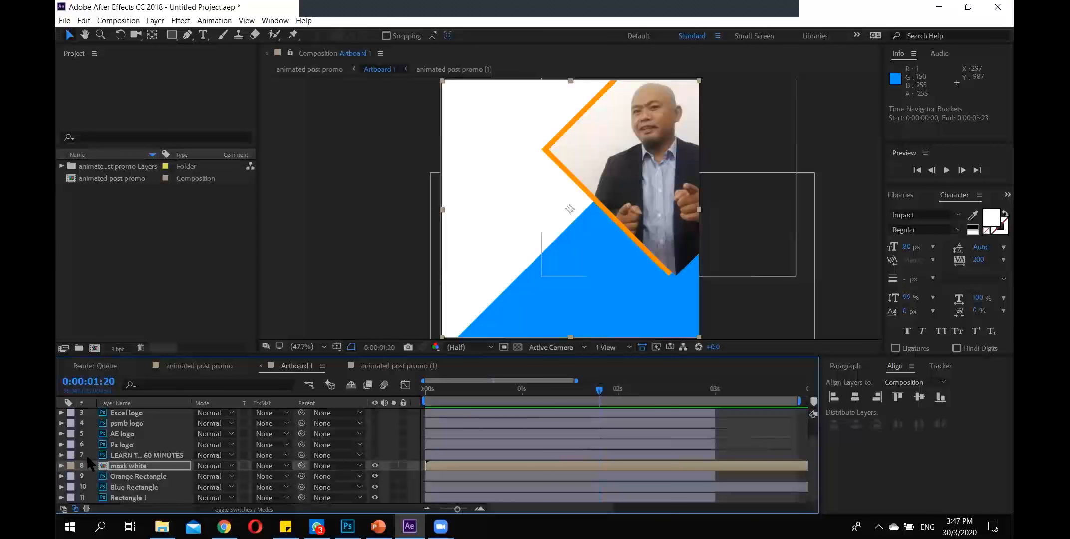
{"action": "left_click", "coordinate": [61, 456]}
{"action": "left_click", "coordinate": [61, 455]}
{"action": "left_click", "coordinate": [62, 455]}
{"action": "left_click", "coordinate": [61, 455]}
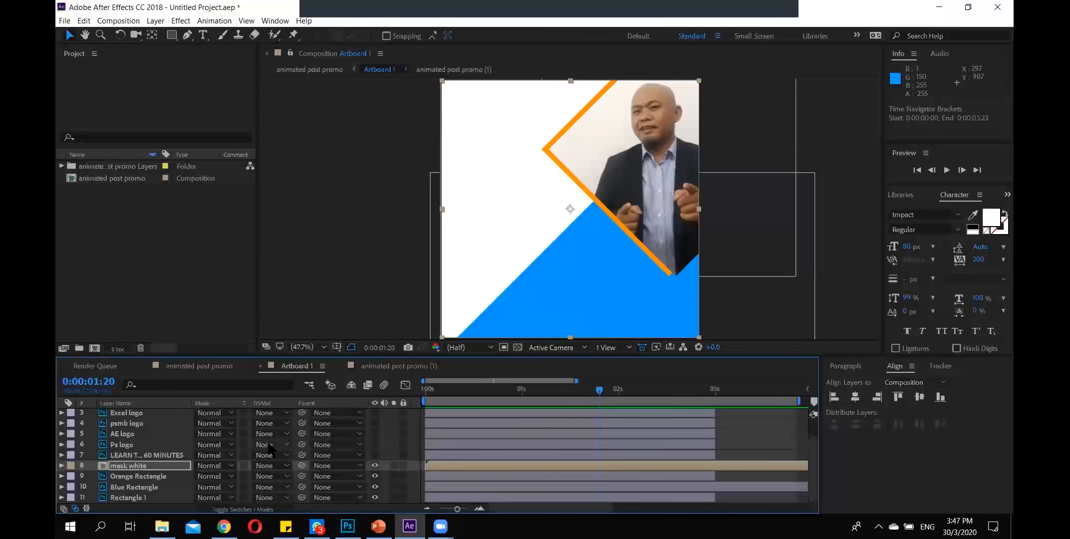
{"action": "left_click", "coordinate": [375, 456]}
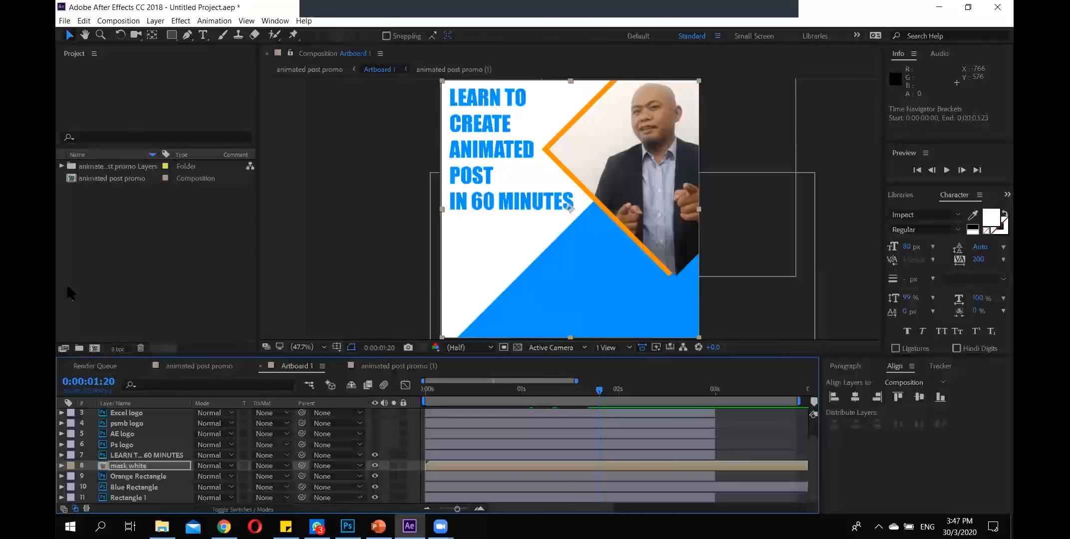
{"action": "left_click", "coordinate": [156, 455]}
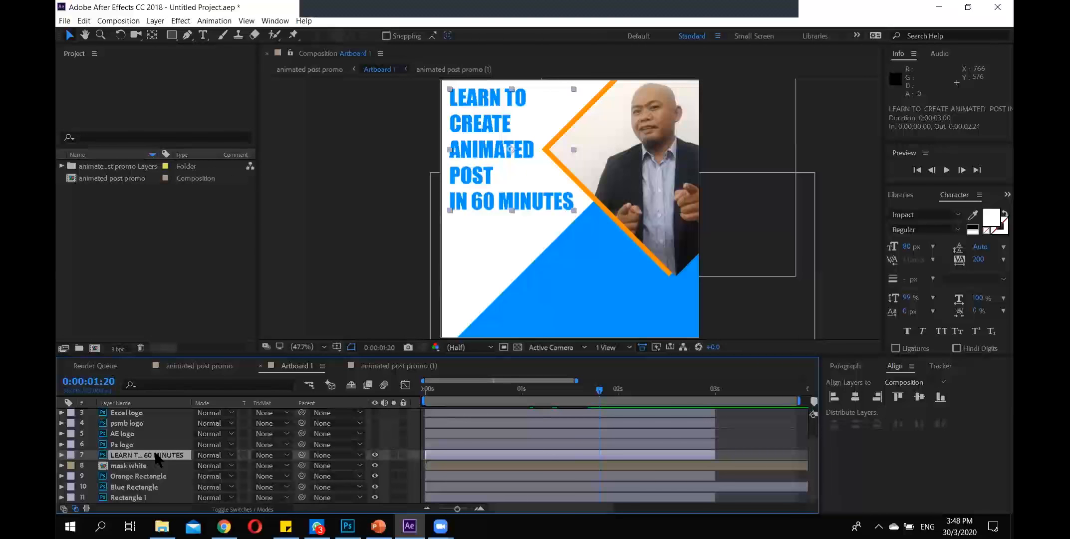
{"action": "key", "text": "p"}
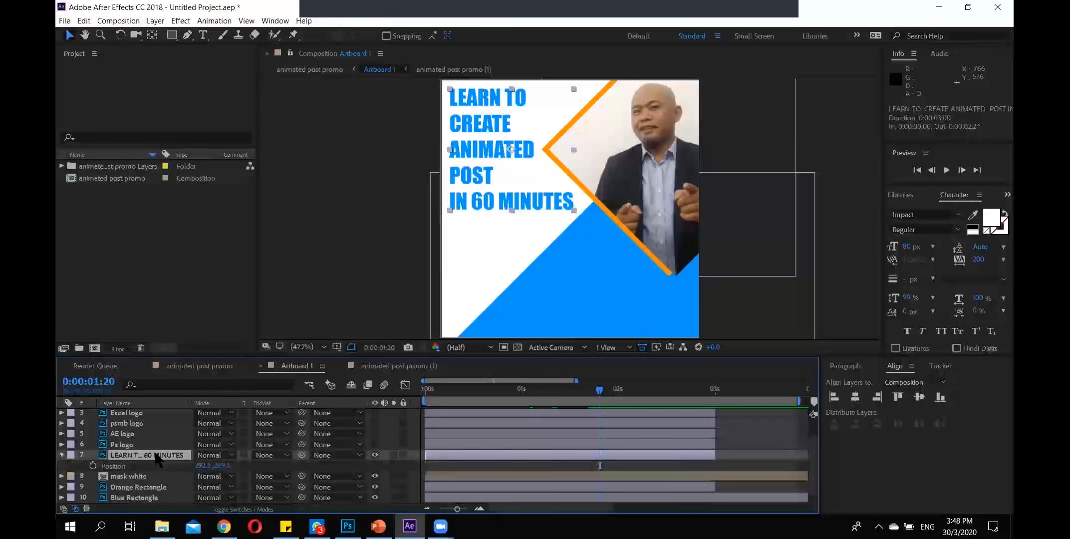
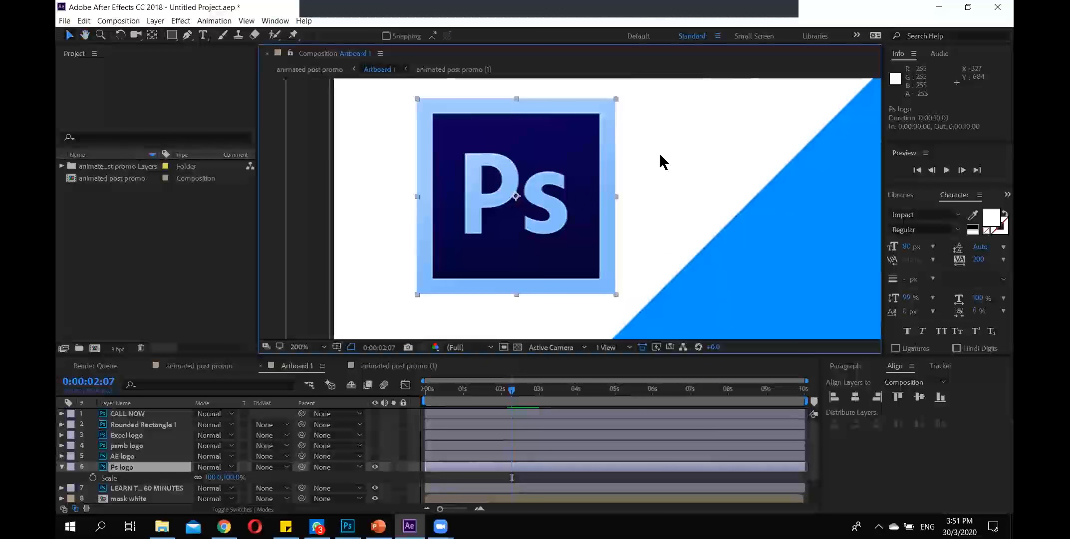
Add scale keyframes to the Ps logo layer at 0:00:02:07, 0:00:02:13 and 0:00:02:15.
{"action": "key", "text": "comma"}
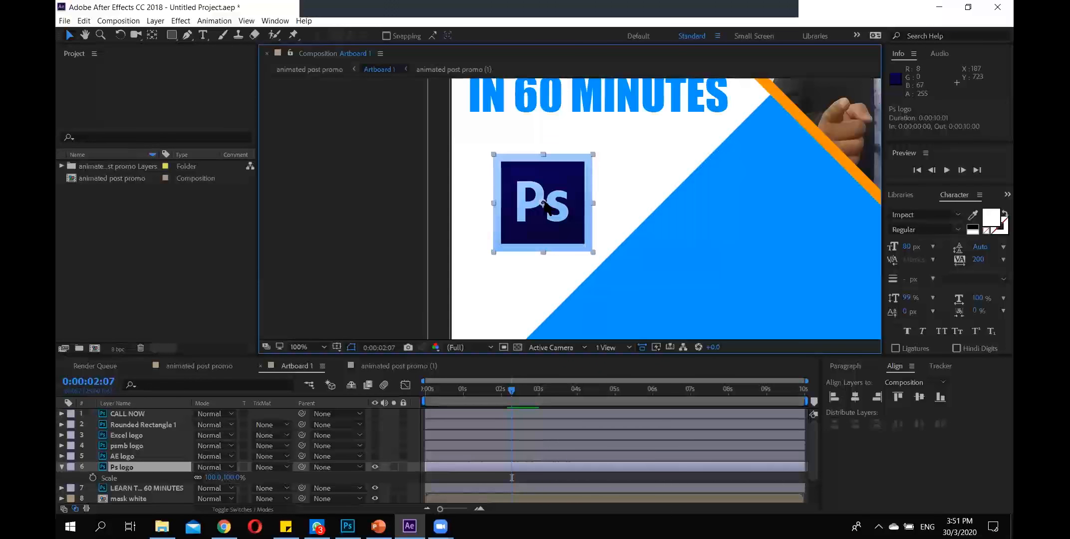
{"action": "left_click", "coordinate": [93, 478]}
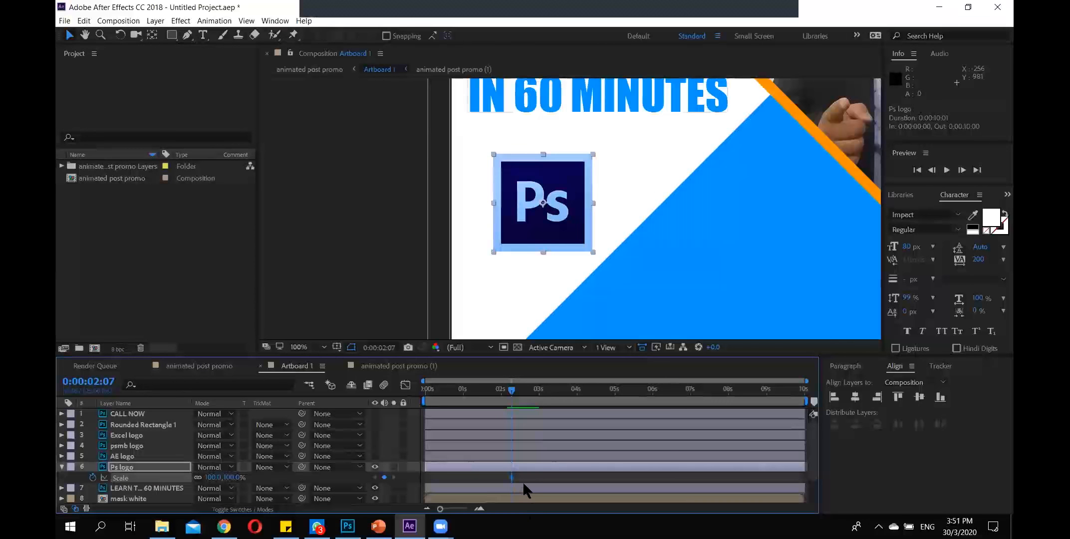
{"action": "mouse_move", "coordinate": [512, 478]}
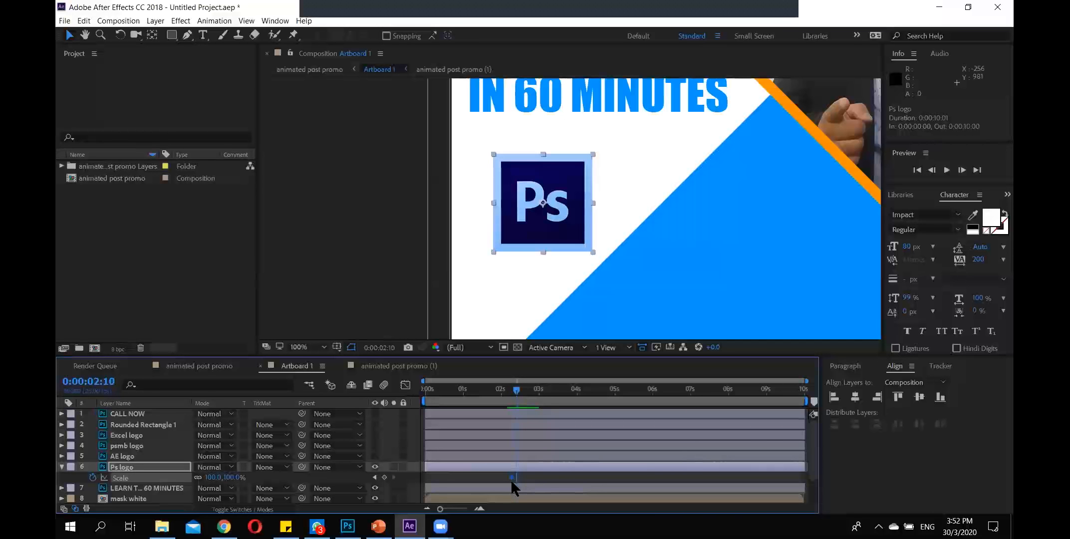
{"action": "left_click", "coordinate": [384, 478]}
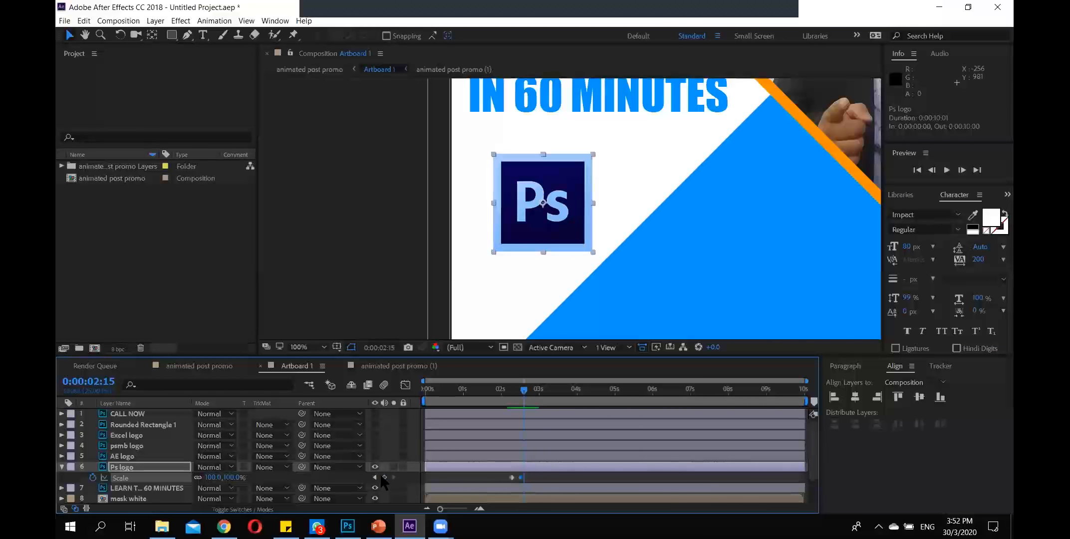
{"action": "left_click", "coordinate": [384, 477]}
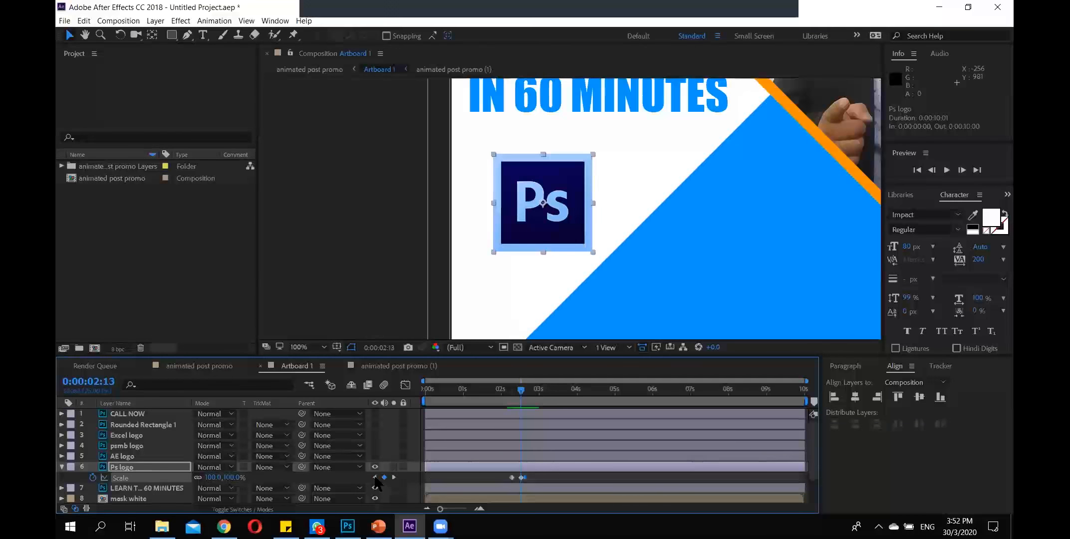
Set the Ps logo's scale to 0% at its first keyframe and 110% at its second keyframe.
{"action": "left_click", "coordinate": [375, 477]}
{"action": "left_click", "coordinate": [229, 477]}
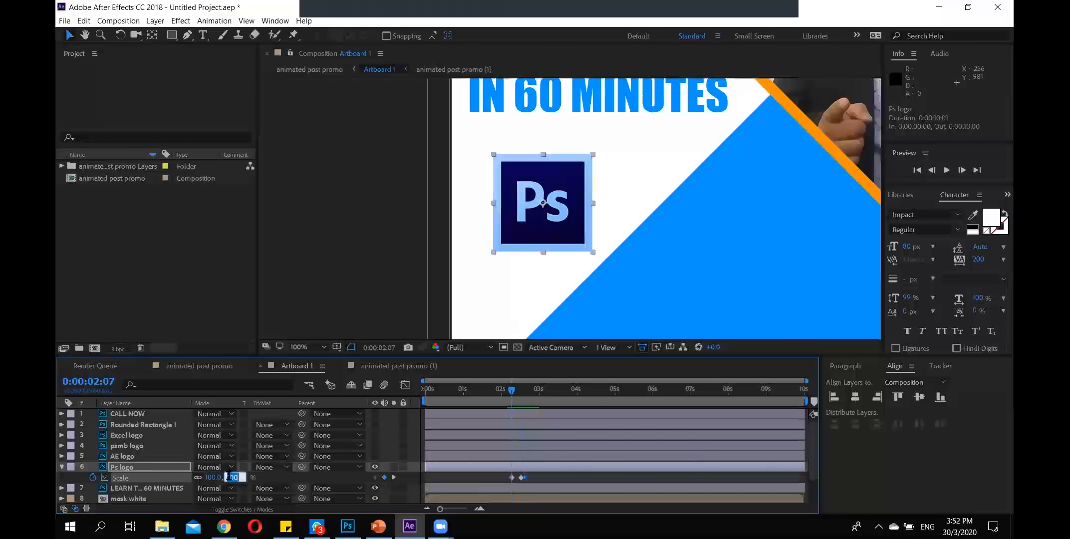
{"action": "type", "text": "0"}
{"action": "key", "text": "Return"}
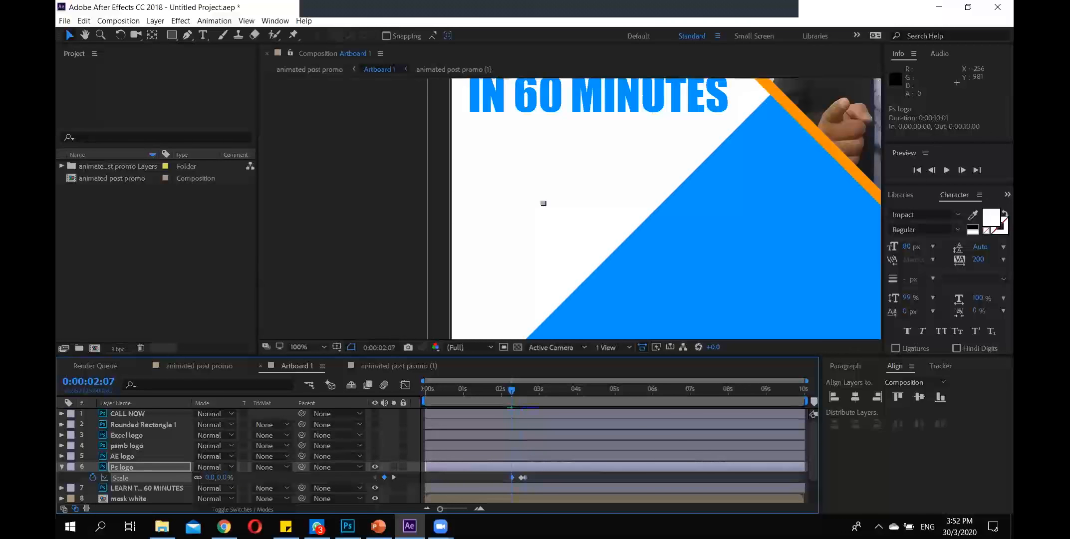
{"action": "left_click", "coordinate": [393, 477]}
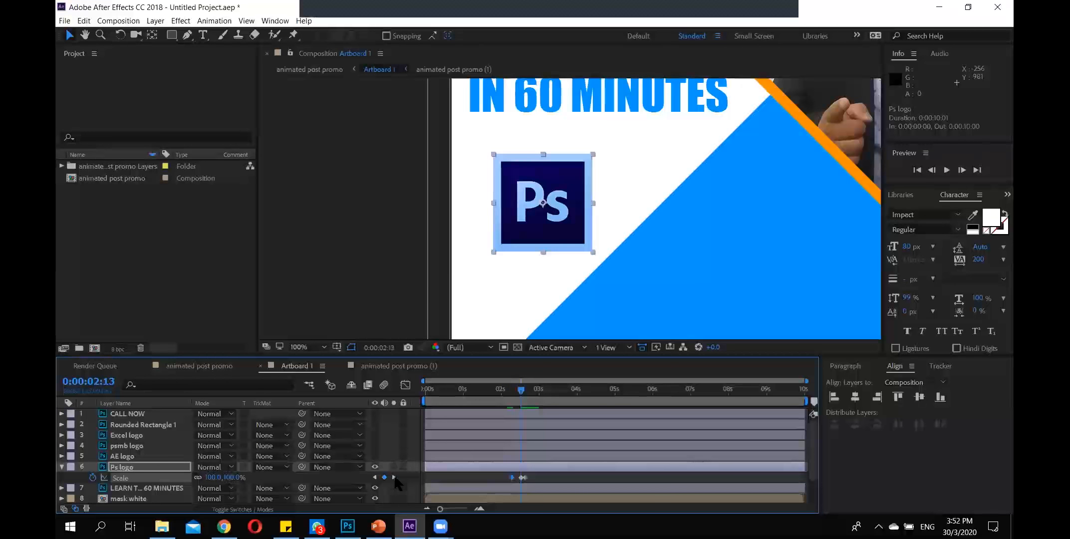
{"action": "left_click", "coordinate": [232, 478]}
{"action": "type", "text": "110"}
{"action": "key", "text": "Return"}
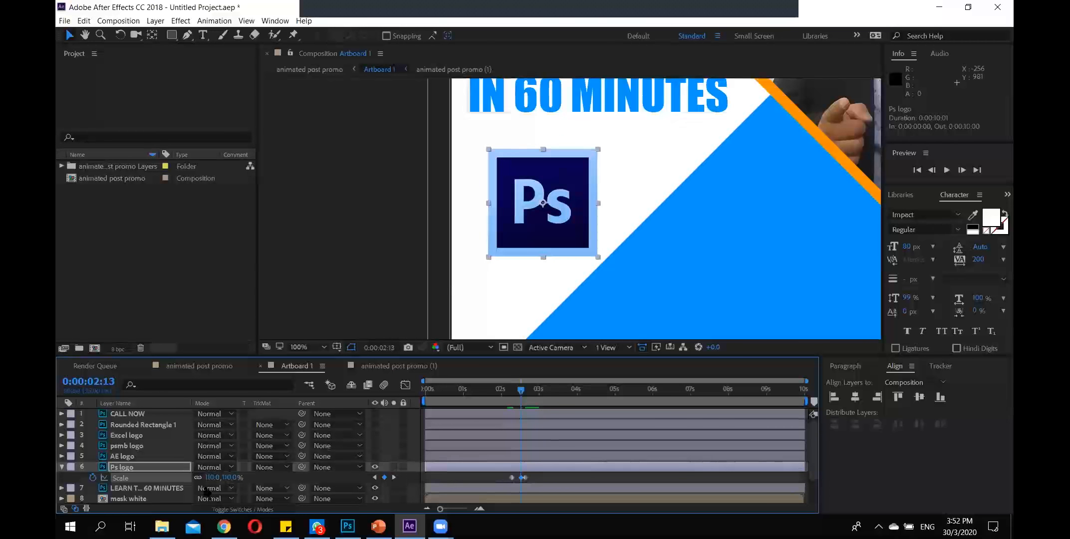
Play back the Ps logo's scale animation from 0:00:02:01.
{"action": "left_click_drag", "start_coordinate": [510, 391], "coordinate": [502, 389]}
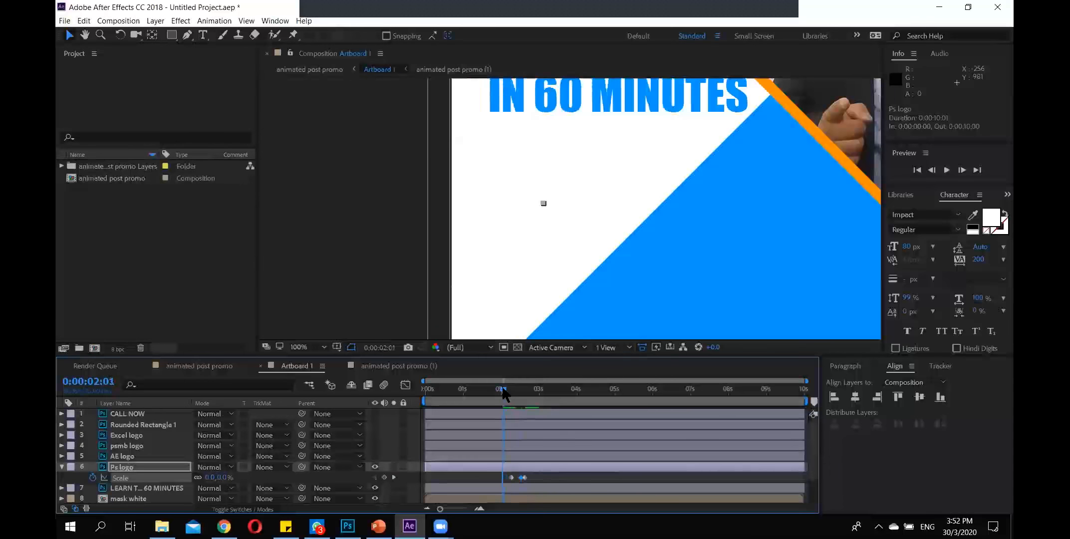
{"action": "key", "text": "space"}
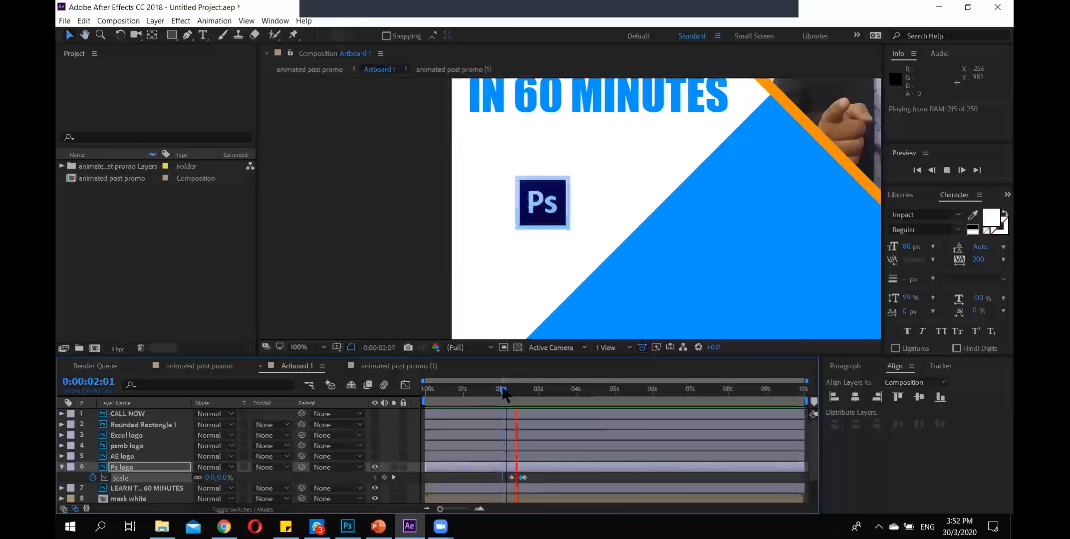
{"action": "left_click_drag", "start_coordinate": [501, 390], "coordinate": [487, 389]}
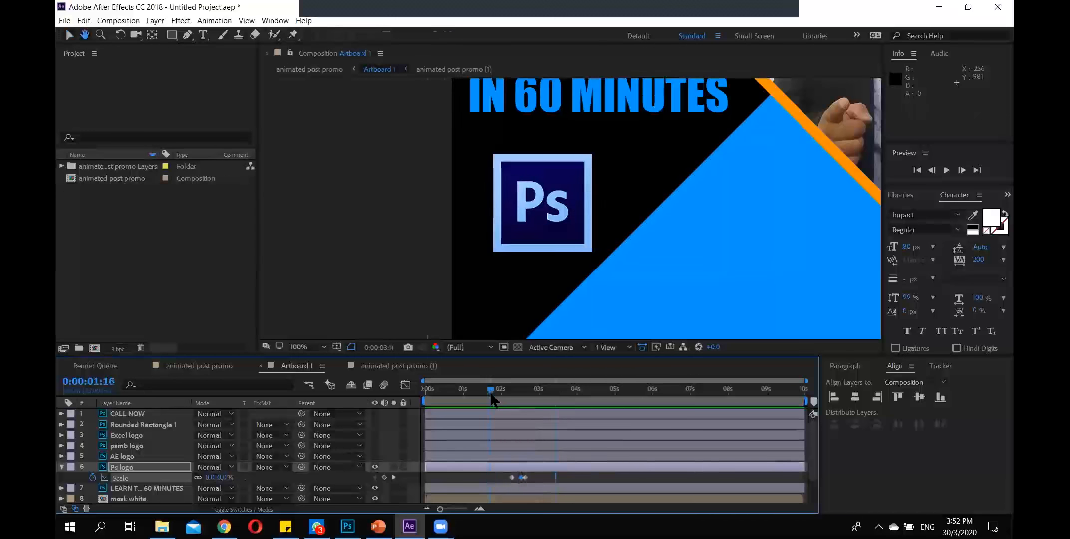
{"action": "left_click", "coordinate": [490, 392]}
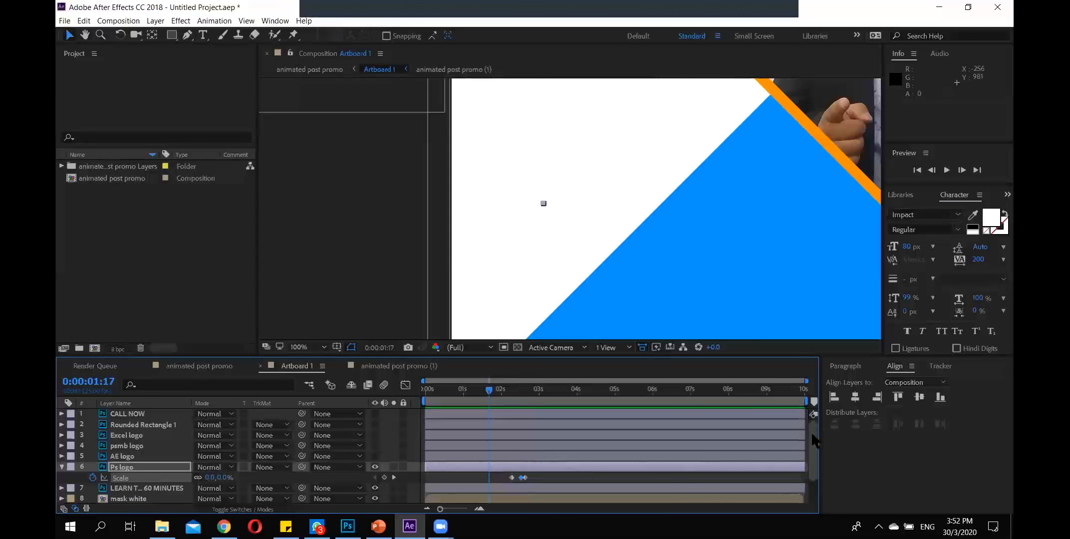
Extend the Rectangle 1 layer's out point to 0:00:09:23.
{"action": "scroll", "coordinate": [818, 480], "scroll_direction": "down", "scroll_amount": 1}
{"action": "left_click", "coordinate": [525, 499]}
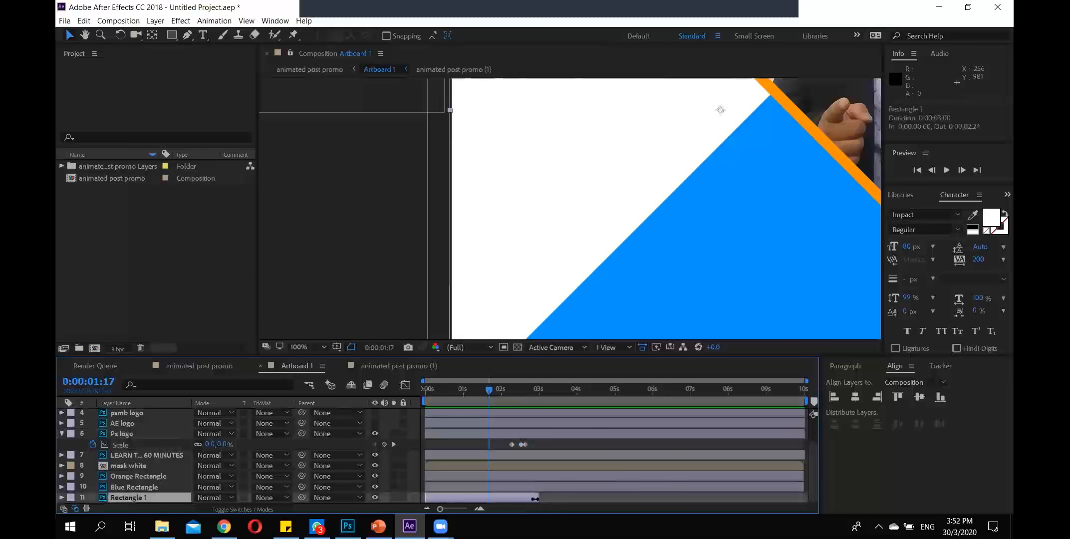
{"action": "left_click_drag", "start_coordinate": [536, 498], "coordinate": [799, 505]}
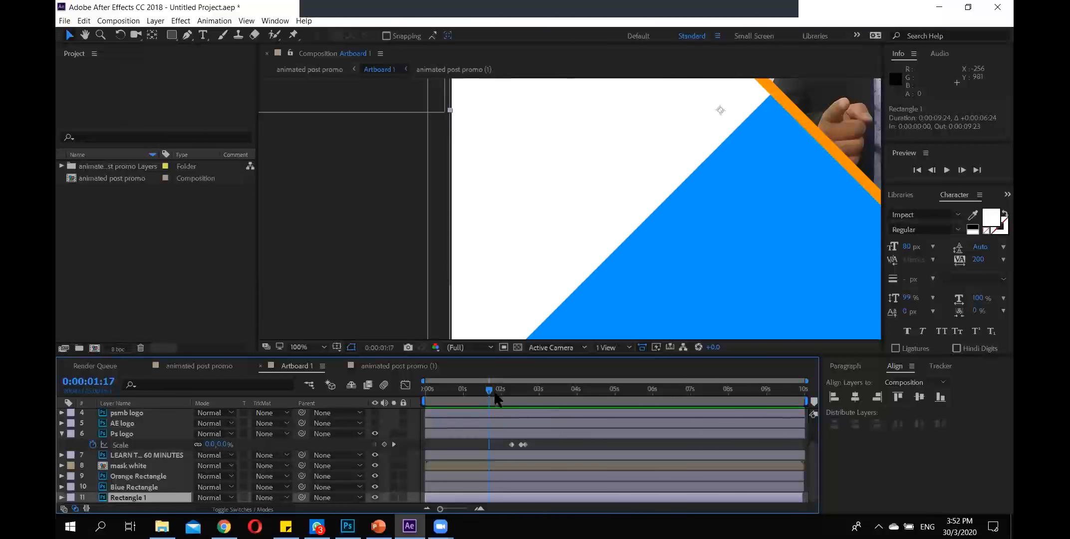
Replay the Ps logo's pop-up animation from 0:00:01:17 and 0:00:01:15, and scrub through its scale keyframes.
{"action": "key", "text": "space"}
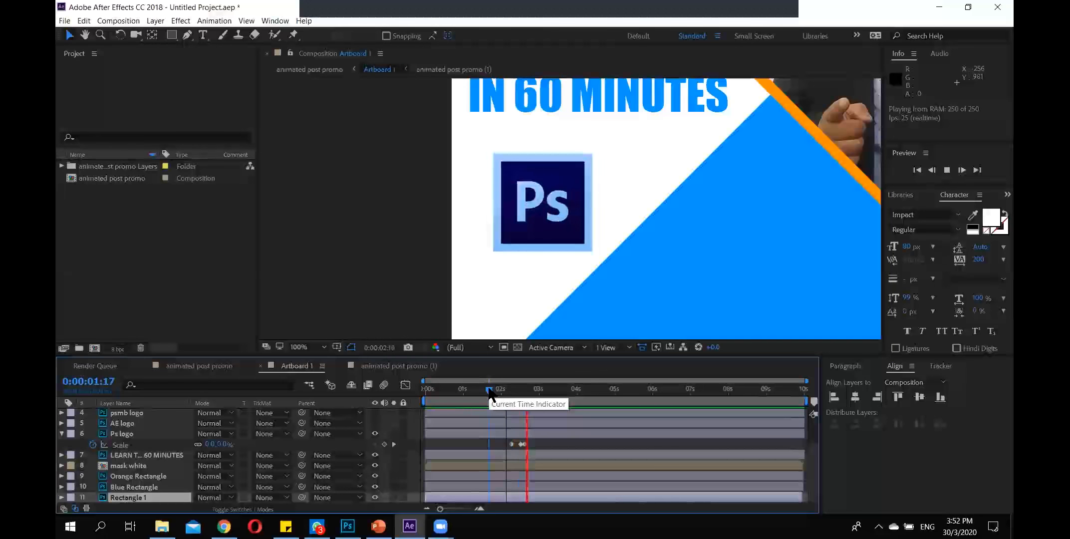
{"action": "left_click", "coordinate": [486, 388]}
{"action": "key", "text": "space"}
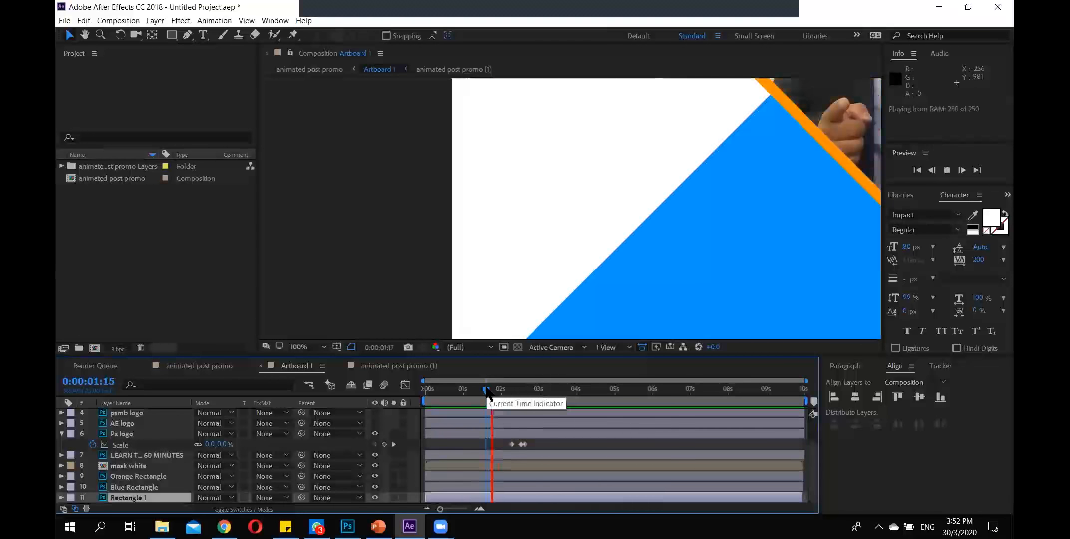
{"action": "left_click", "coordinate": [497, 391]}
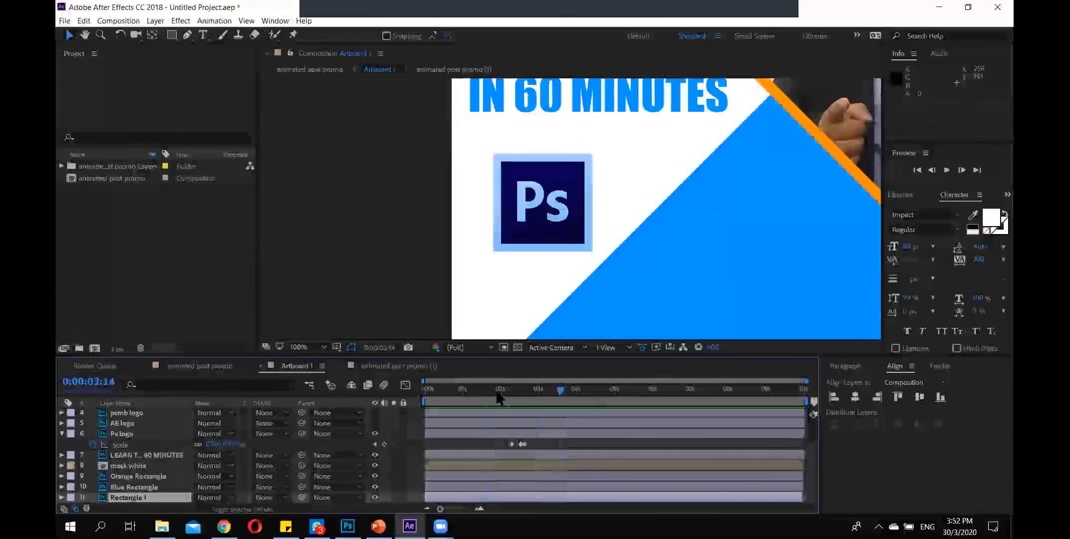
{"action": "left_click", "coordinate": [503, 398]}
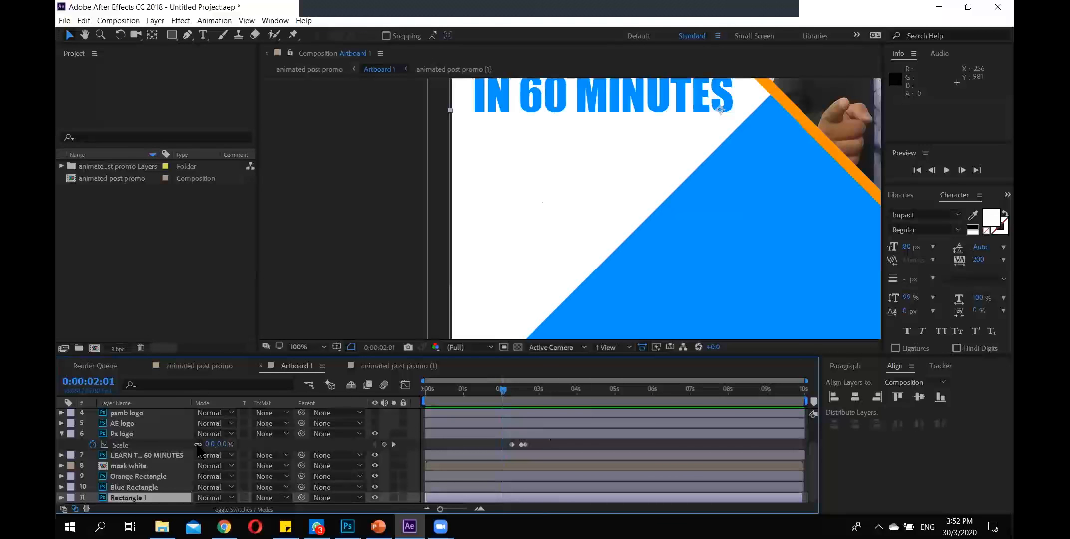
{"action": "left_click_drag", "start_coordinate": [502, 387], "coordinate": [524, 386]}
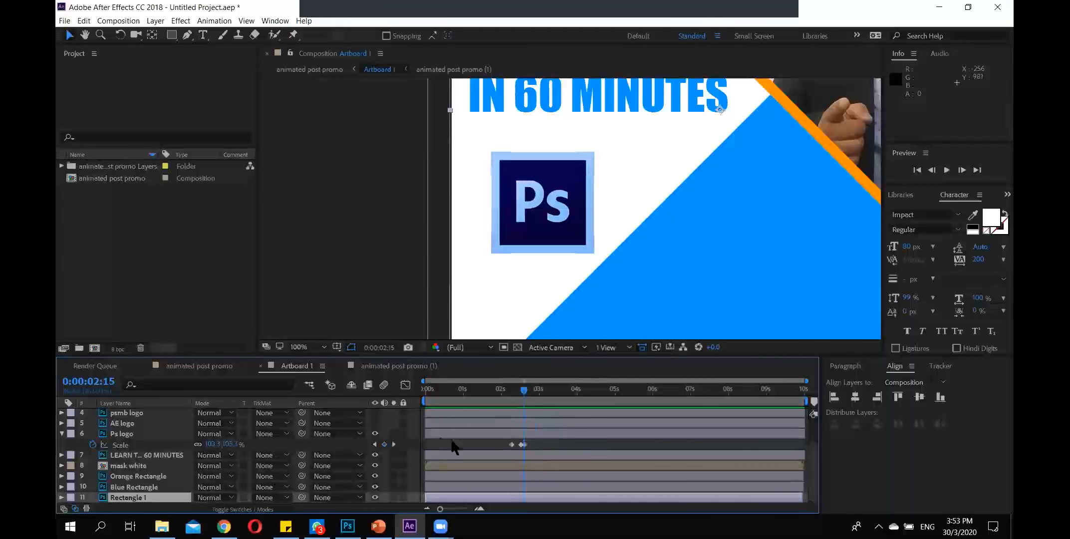
Add the first scale keyframe to the AE logo layer at 0:00:02:19, after the Ps logo's last keyframe.
{"action": "left_click", "coordinate": [393, 443]}
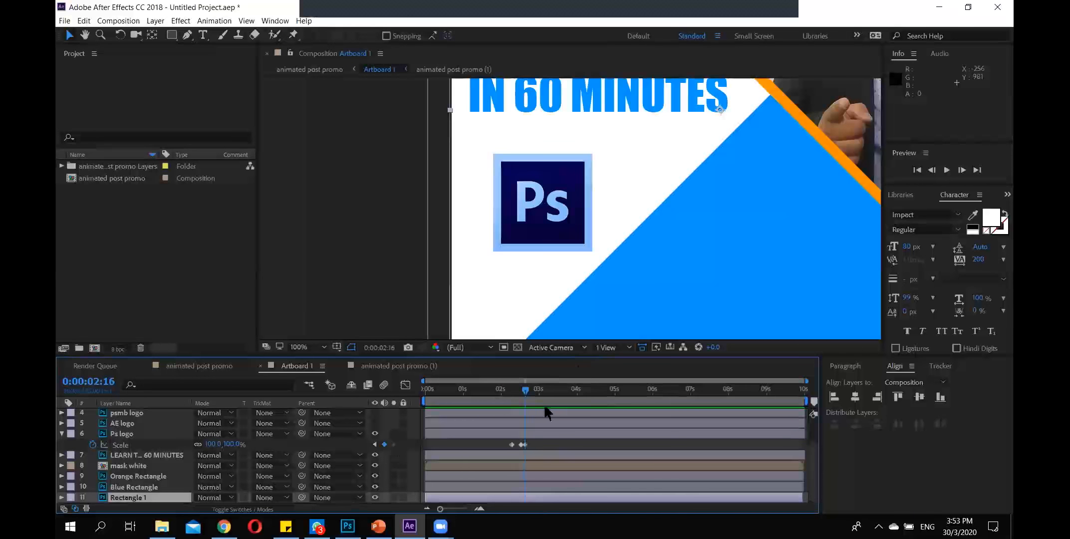
{"action": "left_click", "coordinate": [561, 434]}
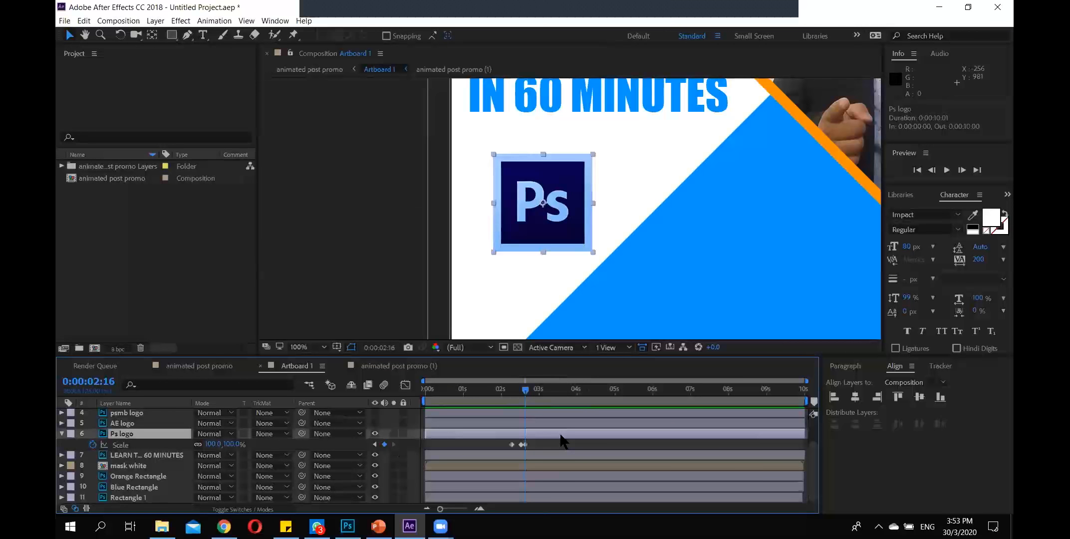
{"action": "key", "text": "Page_Down"}
{"action": "left_click", "coordinate": [62, 434]}
{"action": "left_click", "coordinate": [128, 434]}
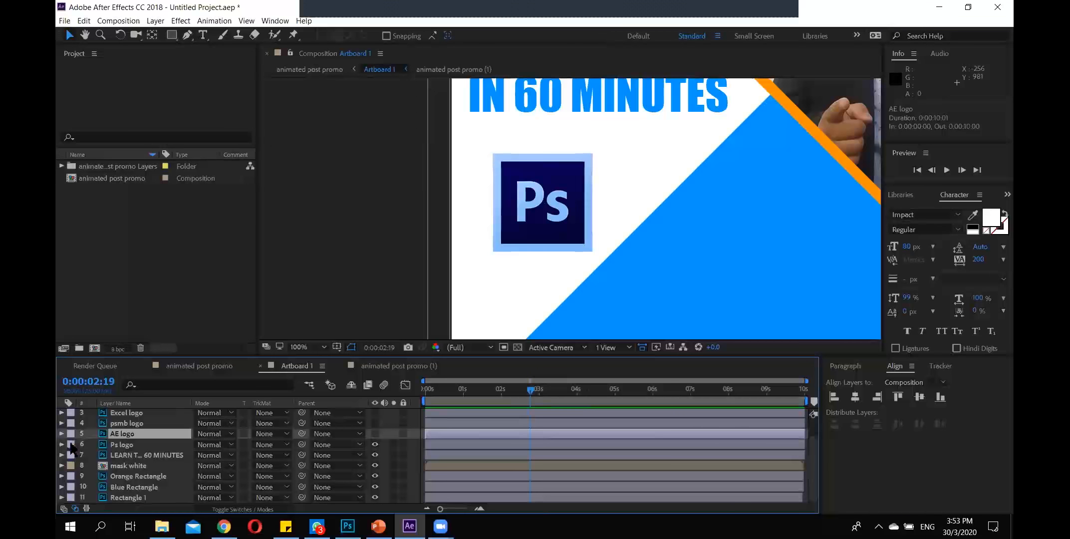
{"action": "left_click", "coordinate": [62, 433]}
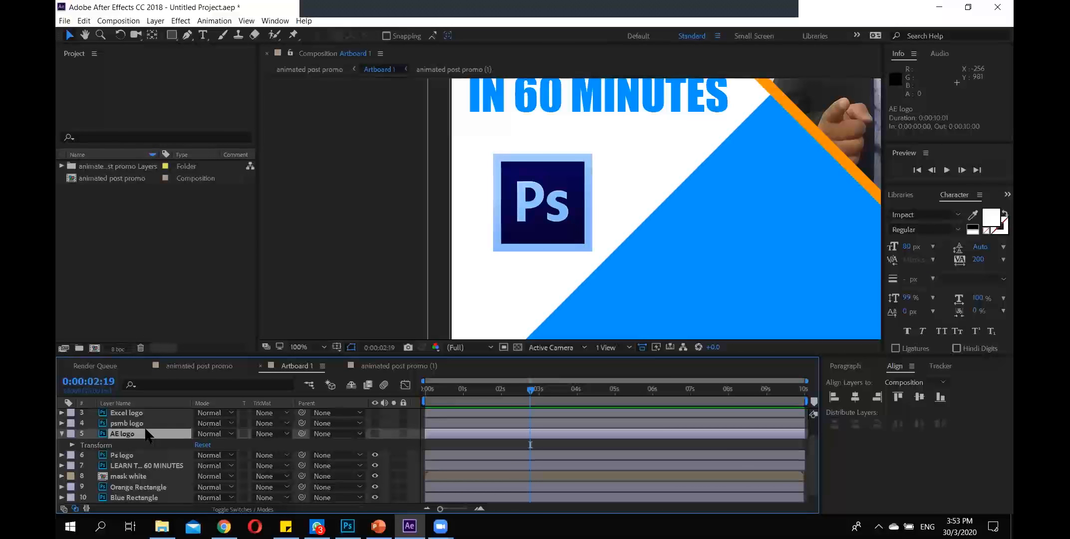
{"action": "key", "text": "s"}
{"action": "left_click", "coordinate": [92, 445]}
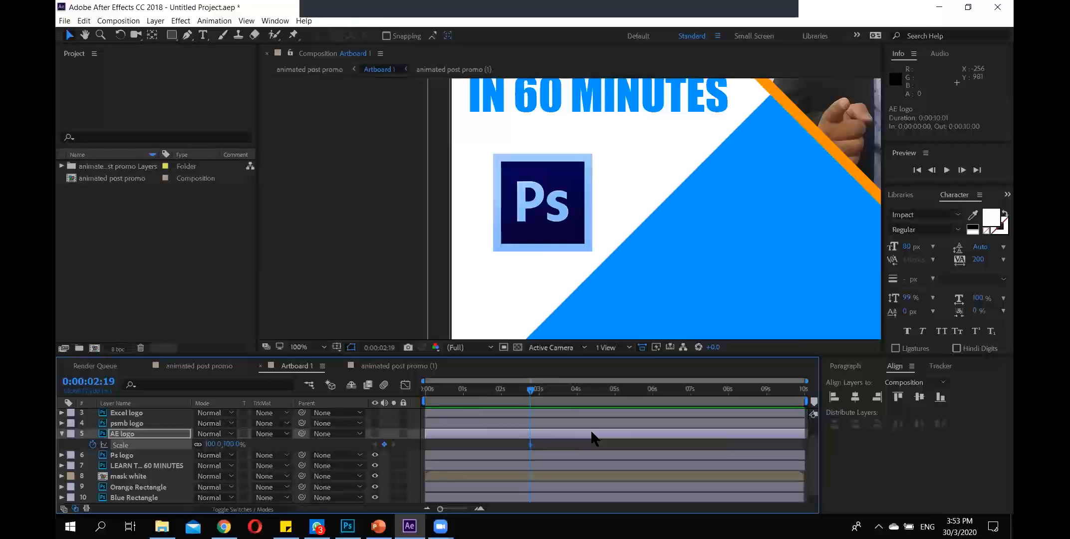
Add two more scale keyframes to the AE logo layer at 0:00:03:00 and 0:00:03:03.
{"action": "key", "text": "Page_Down"}
{"action": "key", "text": "Page_Down"}
{"action": "key", "text": "Page_Down"}
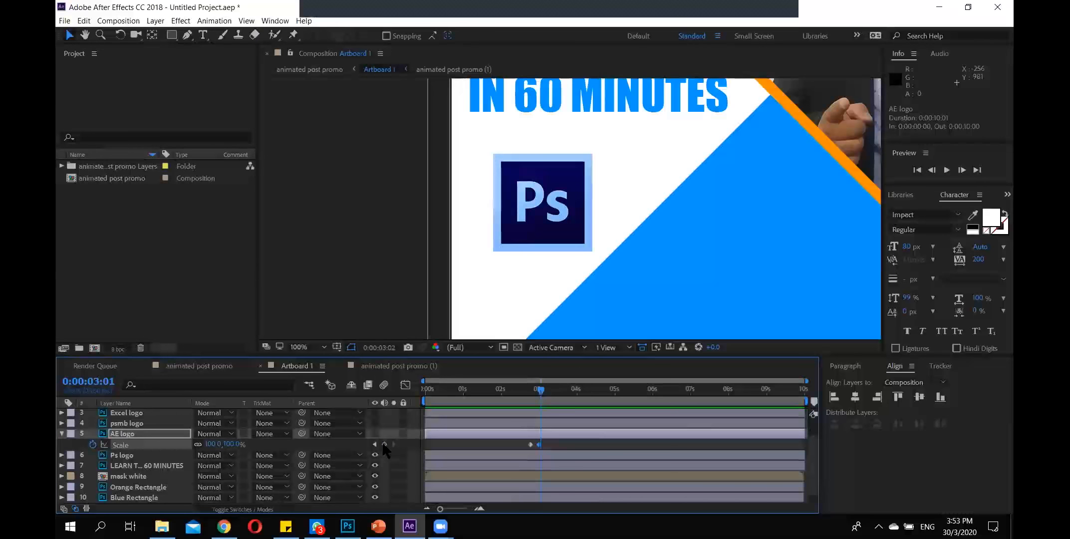
{"action": "key", "text": "Page_Down"}
{"action": "left_click_drag", "start_coordinate": [806, 381], "coordinate": [666, 380]}
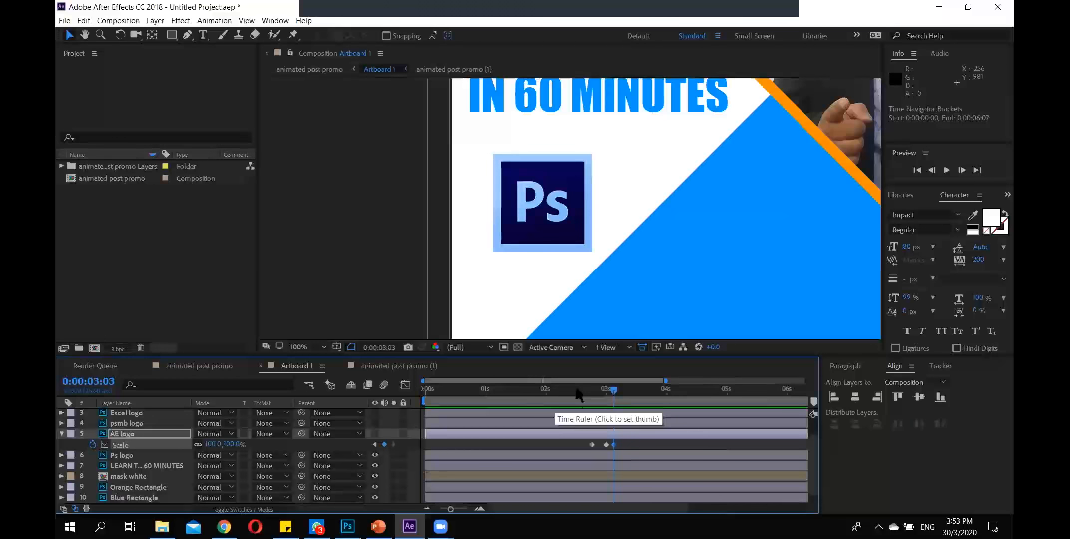
Make the AE logo layer visible and move its anchor point to the middle of the logo's bottom edge.
{"action": "left_click", "coordinate": [375, 434]}
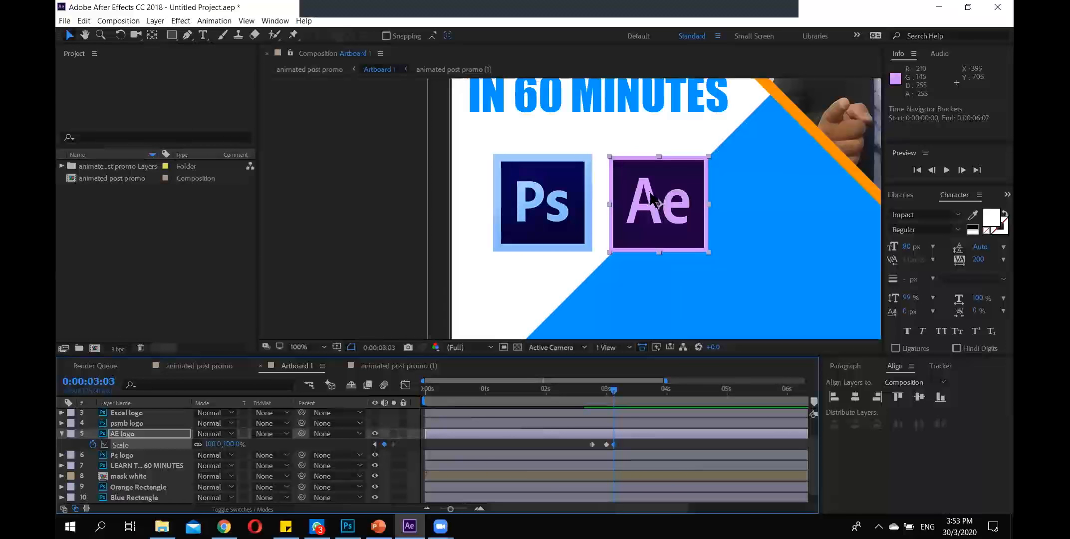
{"action": "left_click", "coordinate": [152, 35]}
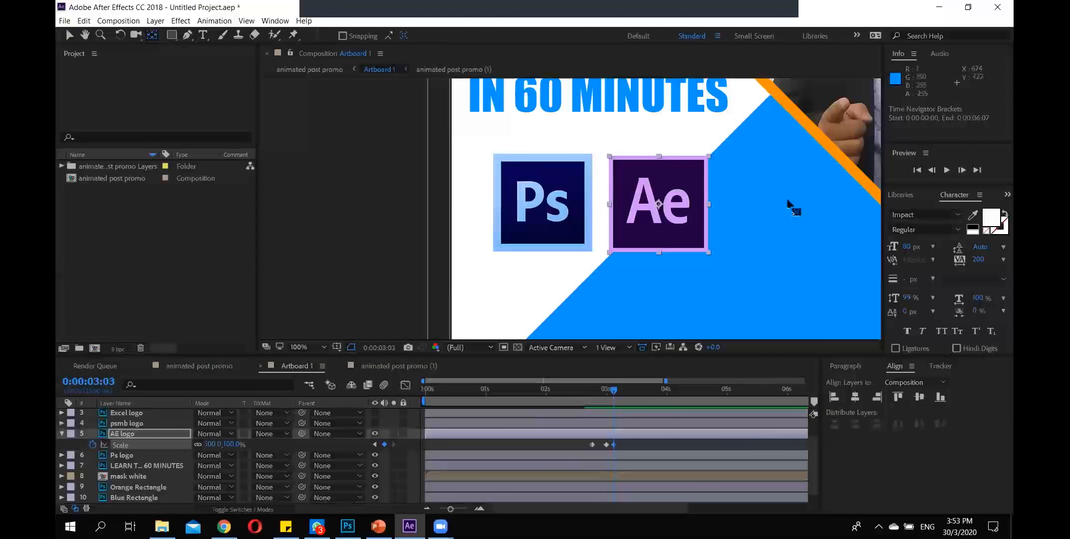
{"action": "left_click_drag", "start_coordinate": [660, 204], "coordinate": [788, 207]}
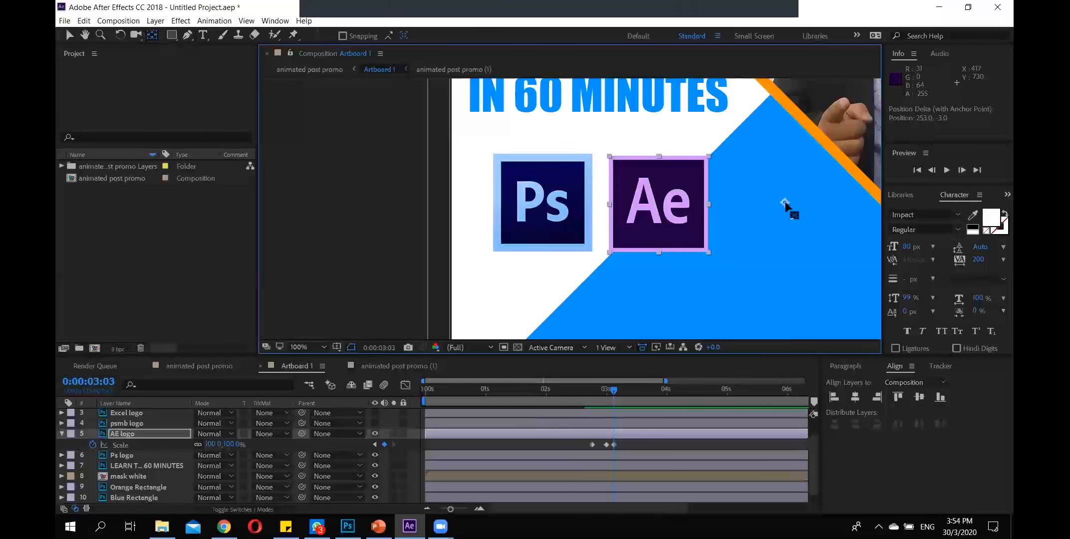
{"action": "left_click_drag", "start_coordinate": [786, 203], "coordinate": [710, 255]}
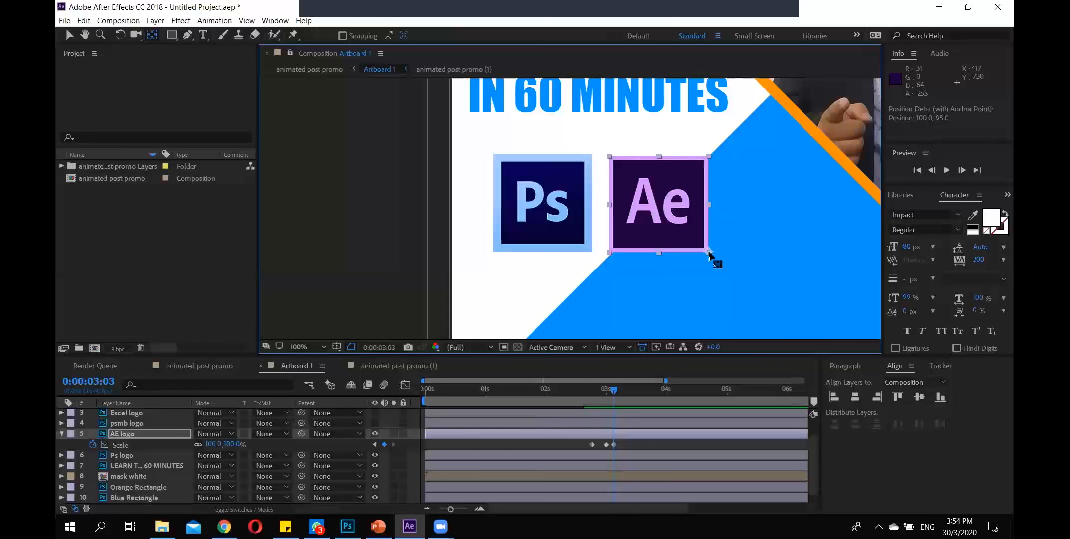
{"action": "left_click_drag", "start_coordinate": [710, 254], "coordinate": [661, 255]}
Unlink the AE logo's scale proportions at its first keyframe, 0:00:02:19.
{"action": "left_click", "coordinate": [375, 444]}
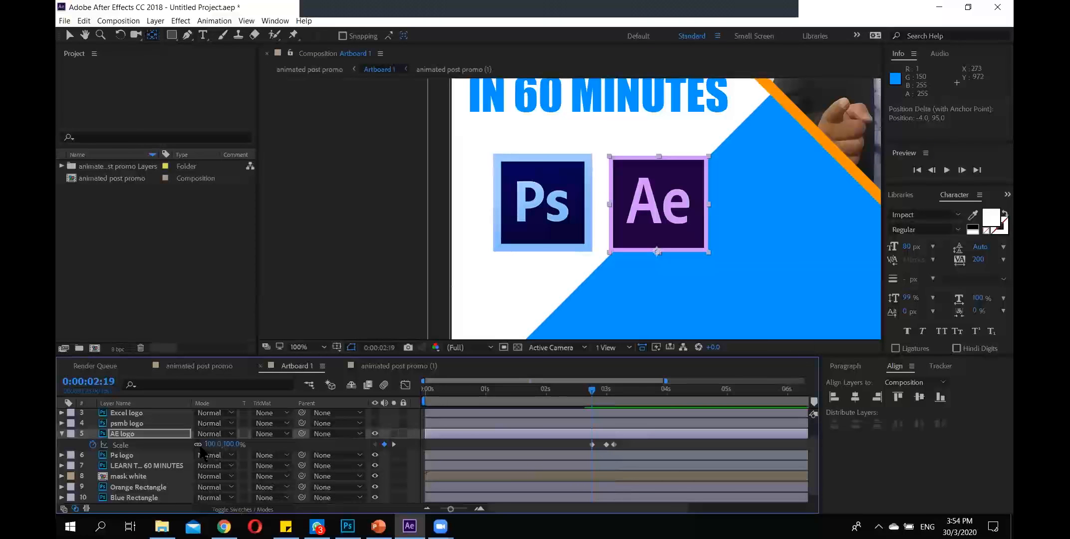
{"action": "left_click", "coordinate": [198, 445]}
{"action": "left_click", "coordinate": [209, 443]}
{"action": "left_click", "coordinate": [333, 444]}
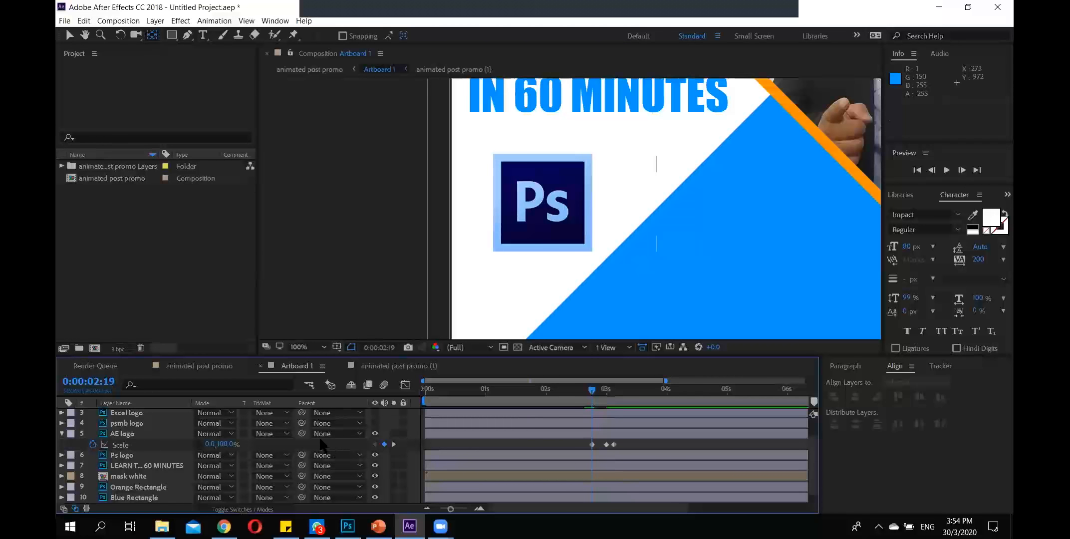
{"action": "left_click_drag", "start_coordinate": [212, 449], "coordinate": [223, 449]}
{"action": "key", "text": "ctrl+z"}
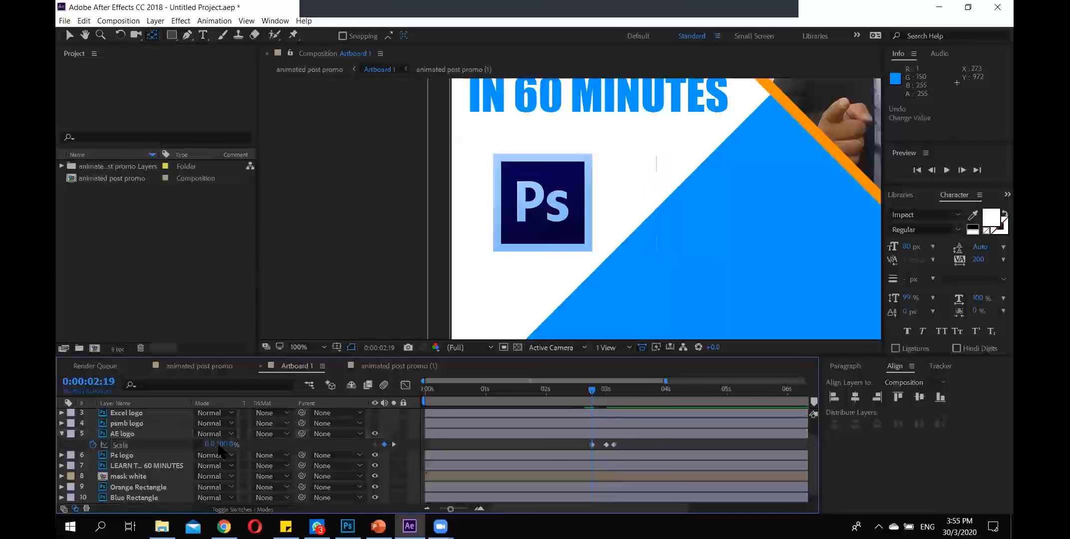
{"action": "key", "text": "ctrl+z"}
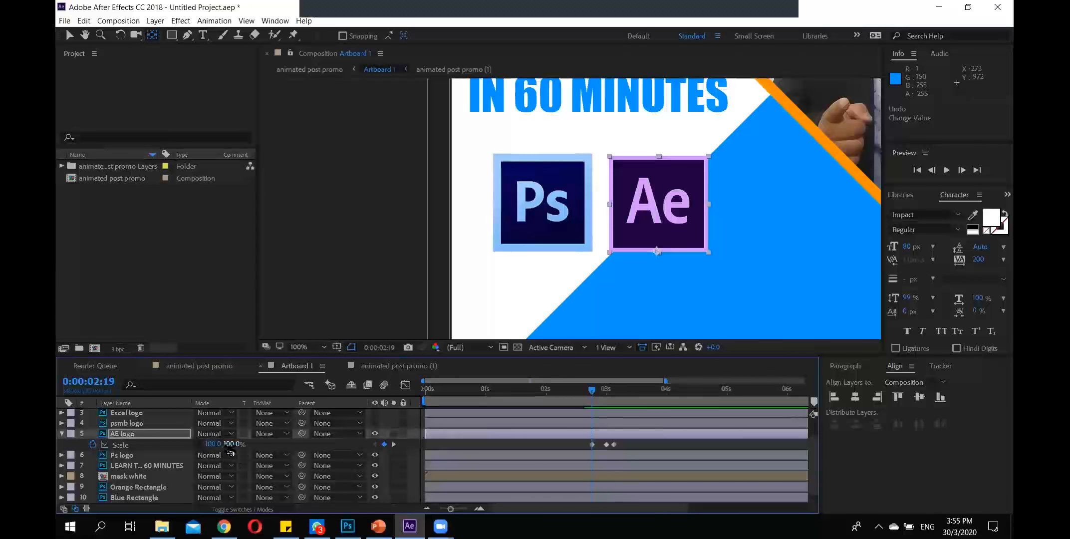
Set the AE logo's vertical scale to 0% at its first keyframe and 110% at its second keyframe.
{"action": "mouse_move", "coordinate": [245, 445]}
{"action": "left_mouse_down"}
{"action": "mouse_move", "coordinate": [253, 445]}
{"action": "mouse_move", "coordinate": [168, 449]}
{"action": "mouse_move", "coordinate": [250, 449]}
{"action": "mouse_move", "coordinate": [234, 449]}
{"action": "left_mouse_up"}
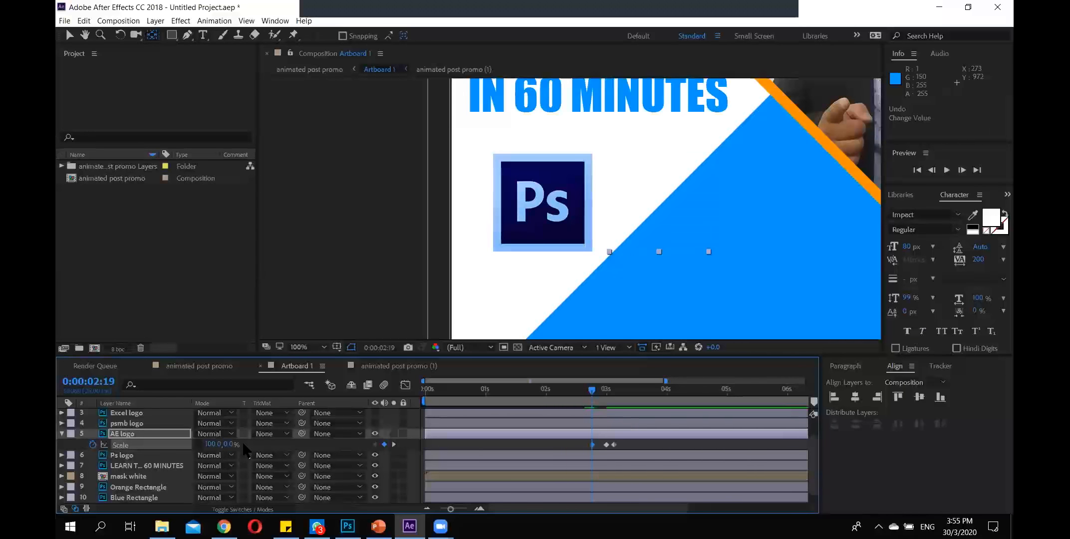
{"action": "left_click", "coordinate": [394, 445]}
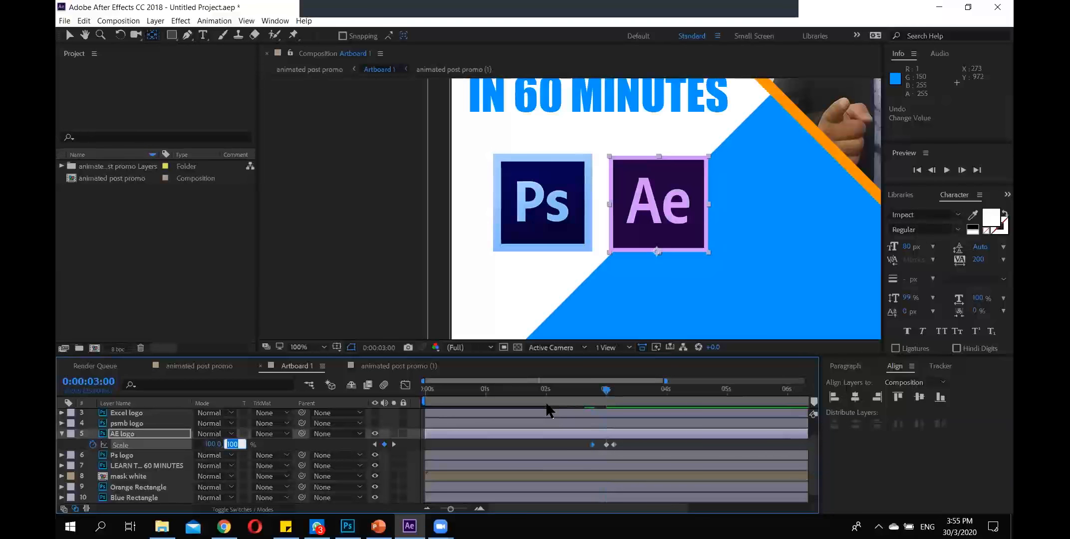
{"action": "type", "text": "1"}
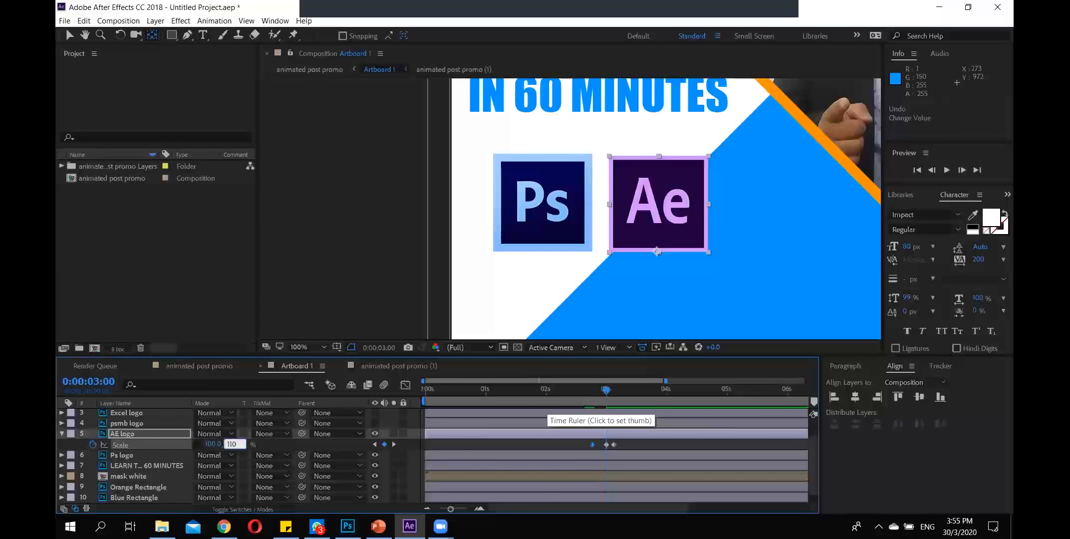
{"action": "type", "text": "10"}
{"action": "key", "text": "Return"}
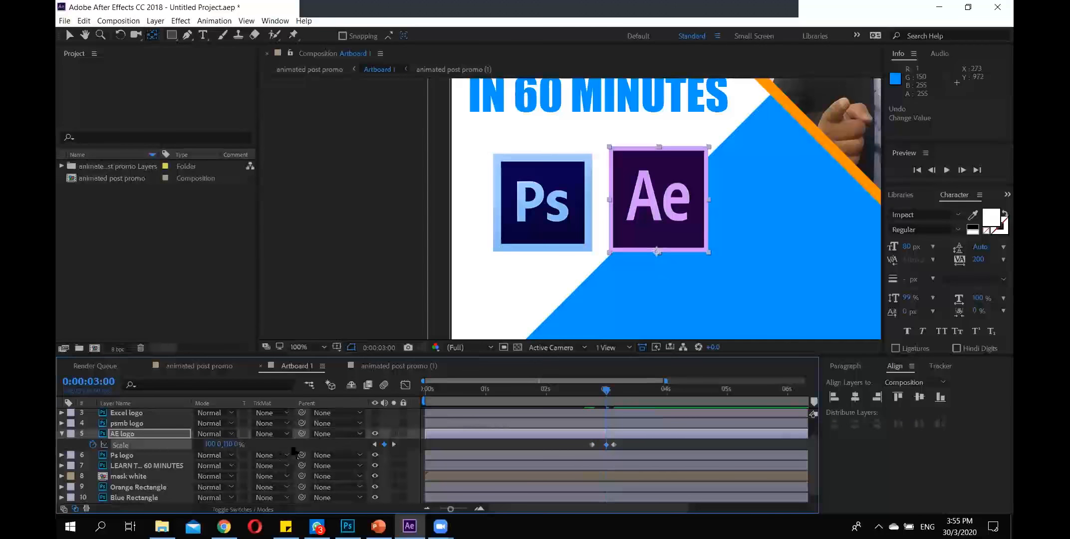
{"action": "left_click", "coordinate": [393, 445]}
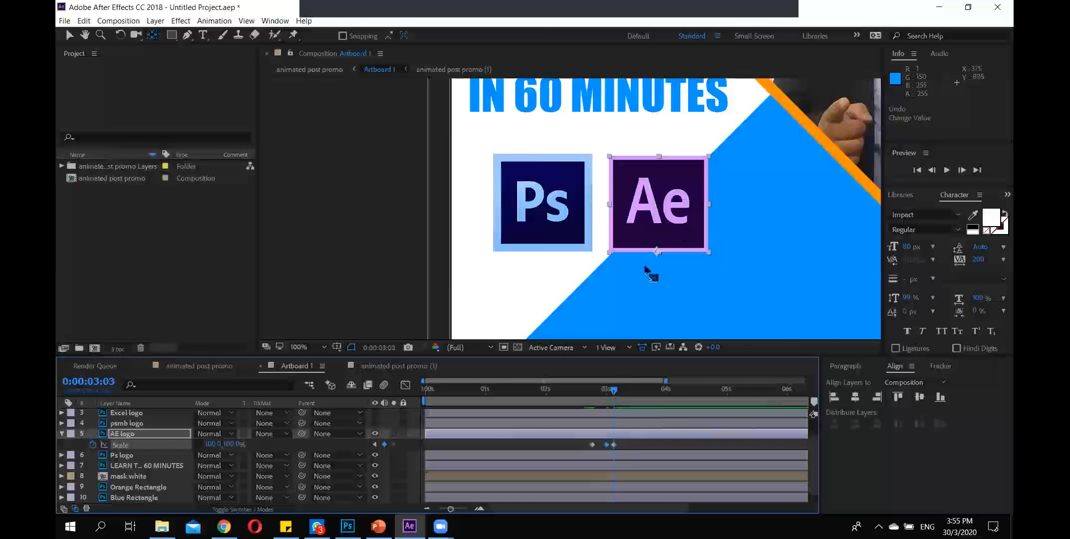
Play back the Ps and AE logo animations from 0:00:01:15, 0:00:01:17 and 0:00:01:07.
{"action": "left_click_drag", "start_coordinate": [601, 394], "coordinate": [523, 394]}
{"action": "key", "text": "space"}
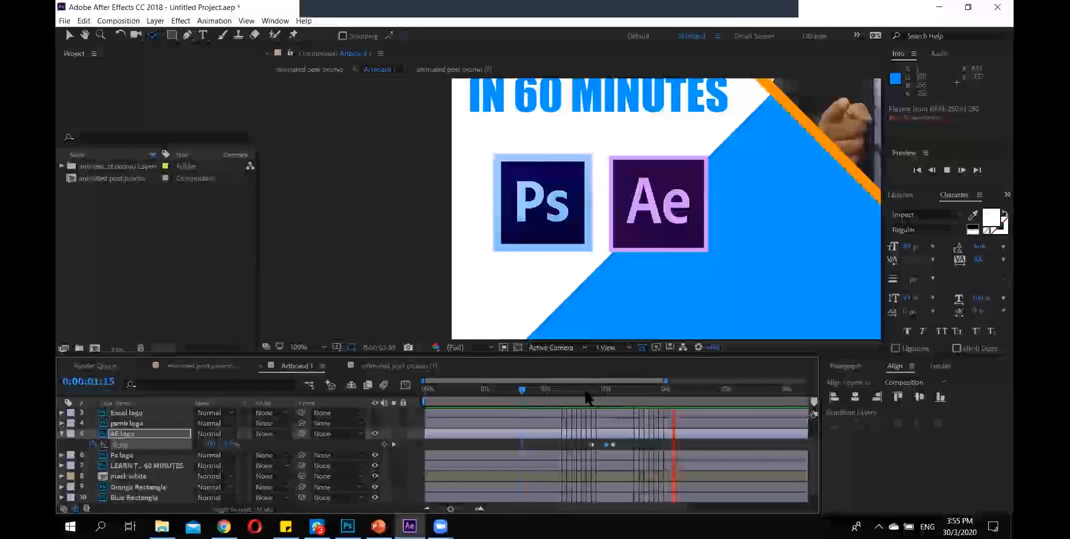
{"action": "left_click", "coordinate": [527, 389]}
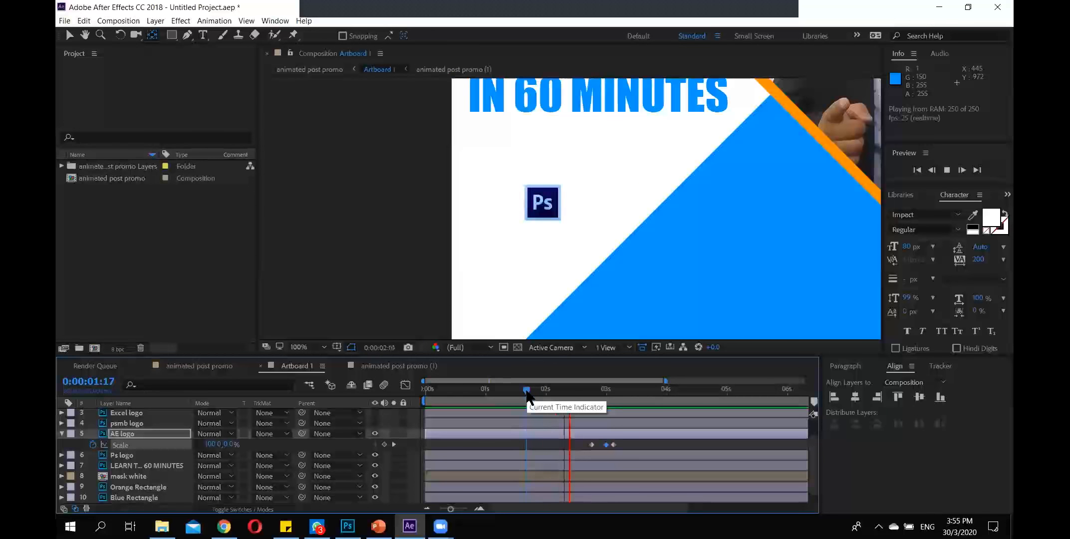
{"action": "key", "text": "space"}
{"action": "left_click", "coordinate": [503, 389]}
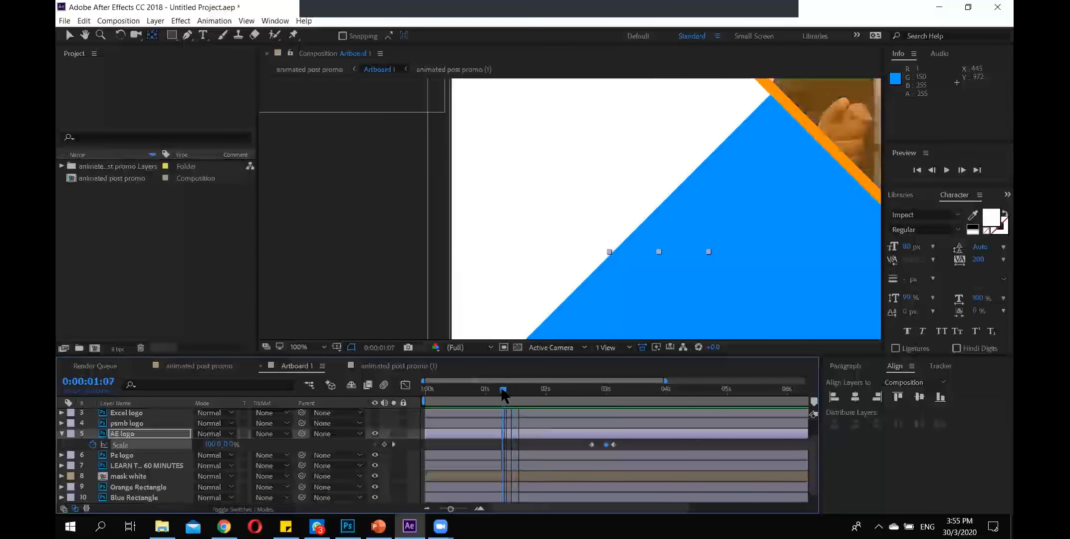
{"action": "key", "text": "space"}
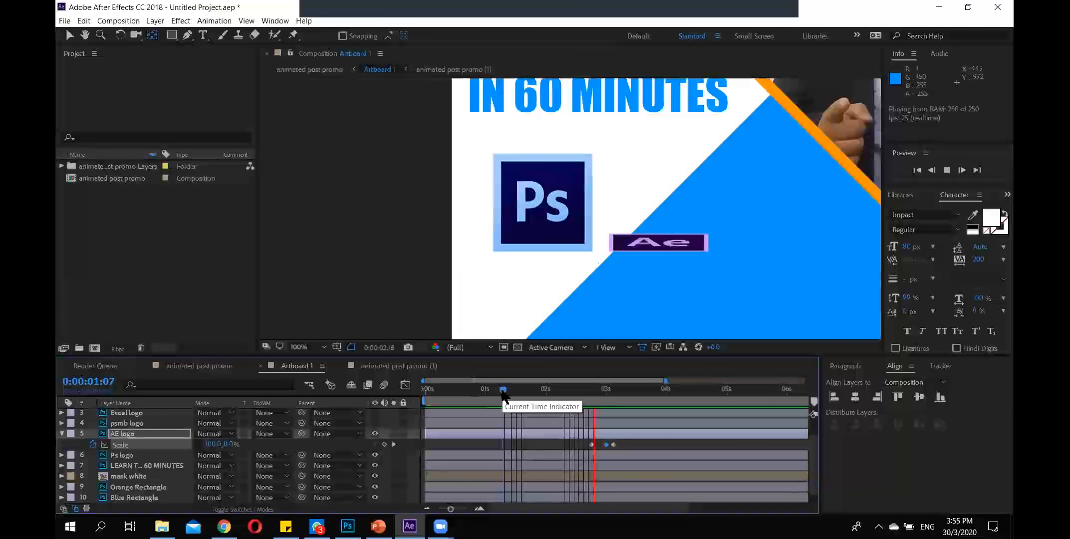
{"action": "key", "text": "space"}
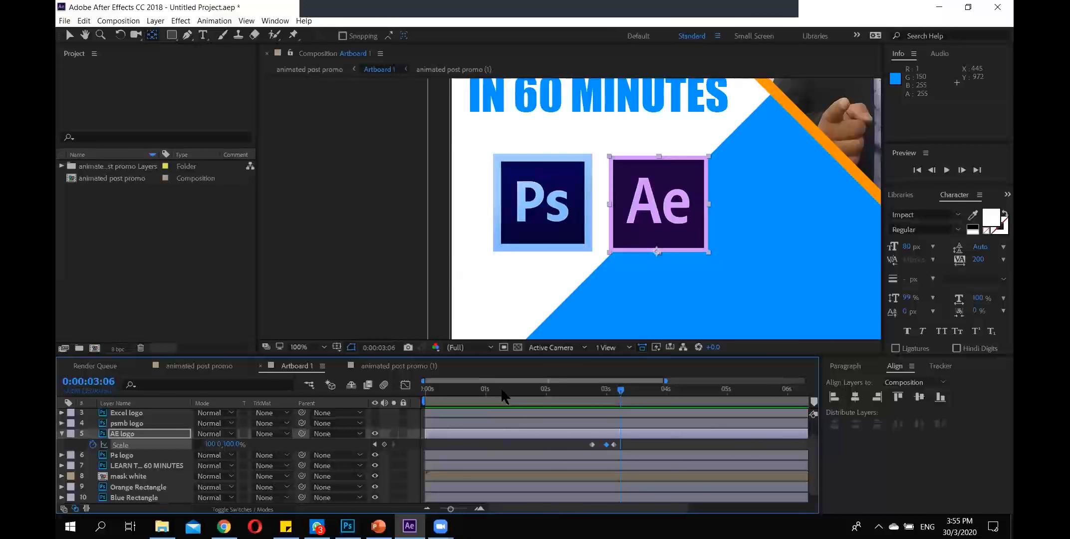
Review the AE logo's stretch animation from 0:00:02:22 with the composition shown at 50%.
{"action": "left_click_drag", "start_coordinate": [620, 390], "coordinate": [598, 390]}
{"action": "key", "text": "comma"}
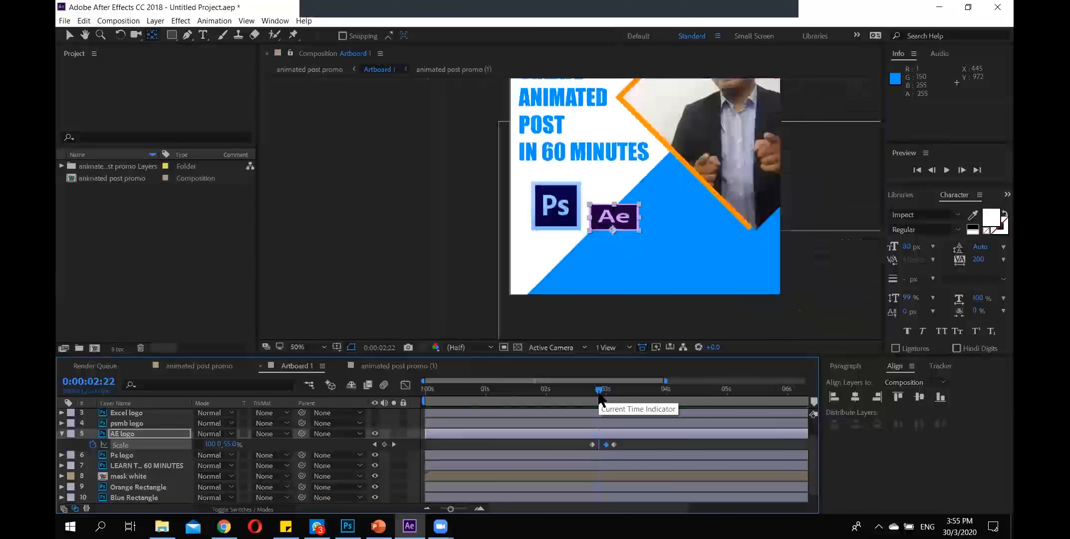
{"action": "key", "text": "comma"}
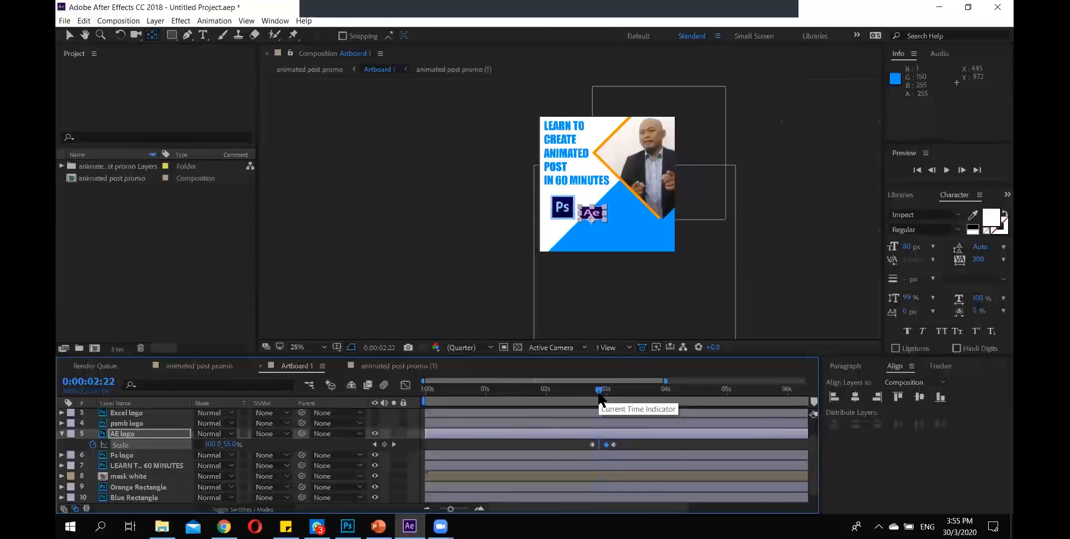
{"action": "key", "text": "period"}
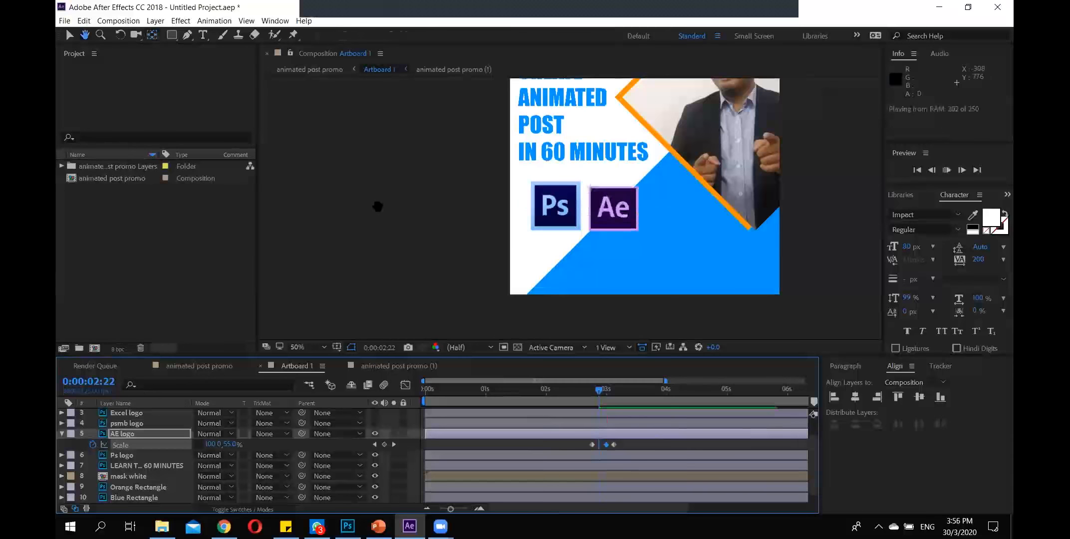
{"action": "key", "text": "space"}
{"action": "key", "text": "space"}
{"action": "left_click_drag", "start_coordinate": [666, 380], "coordinate": [603, 392]}
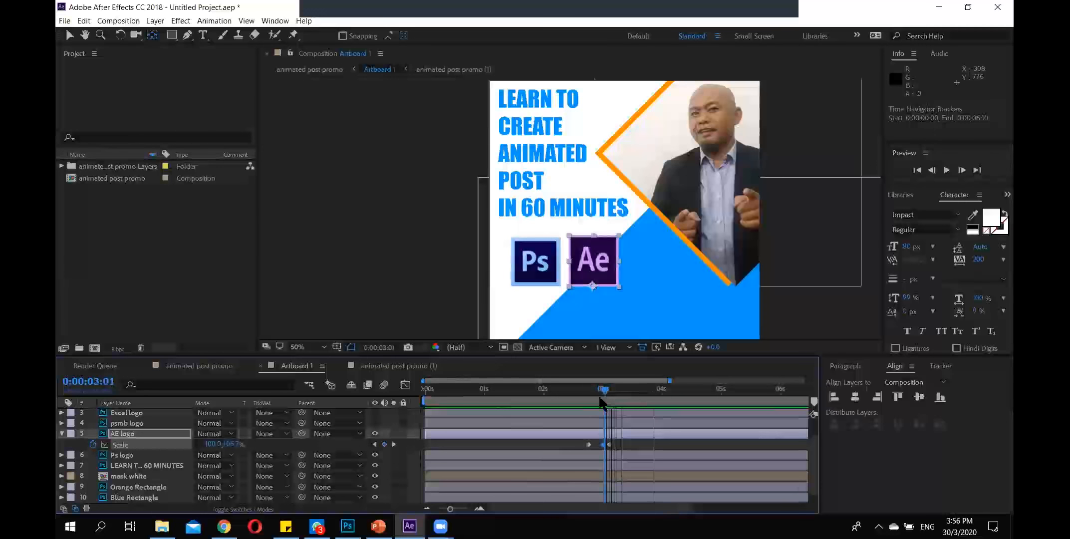
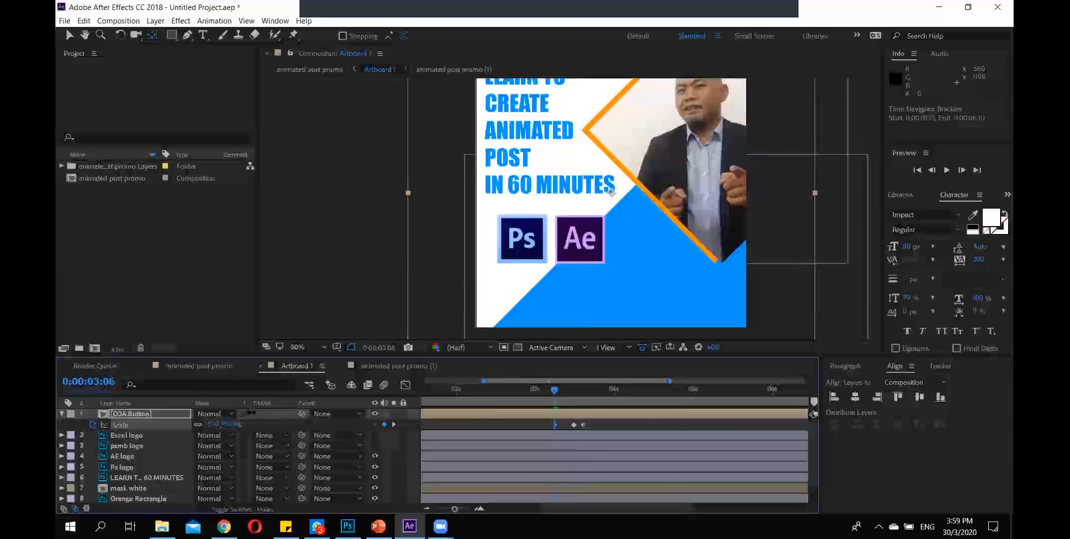
Set the COA Button's scale to 155% at its first keyframe, 0:00:03:06.
{"action": "mouse_move", "coordinate": [252, 414]}
{"action": "left_mouse_down"}
{"action": "mouse_move", "coordinate": [241, 414]}
{"action": "mouse_move", "coordinate": [255, 414]}
{"action": "left_mouse_up"}
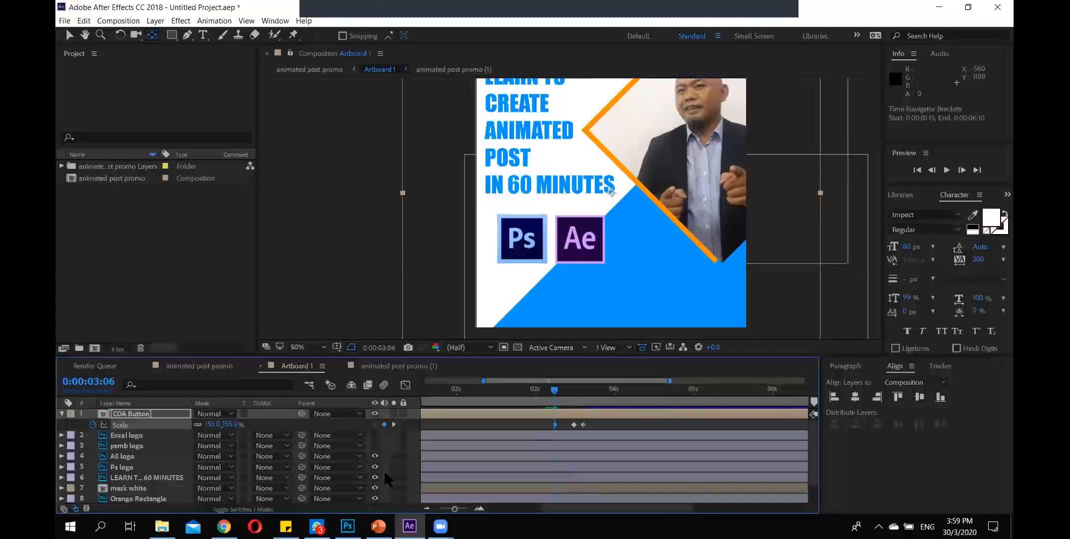
Show the COA Button's Position property and start keyframing it at the last scale keyframe, 0:00:03:15.
{"action": "left_click_drag", "start_coordinate": [555, 390], "coordinate": [583, 404]}
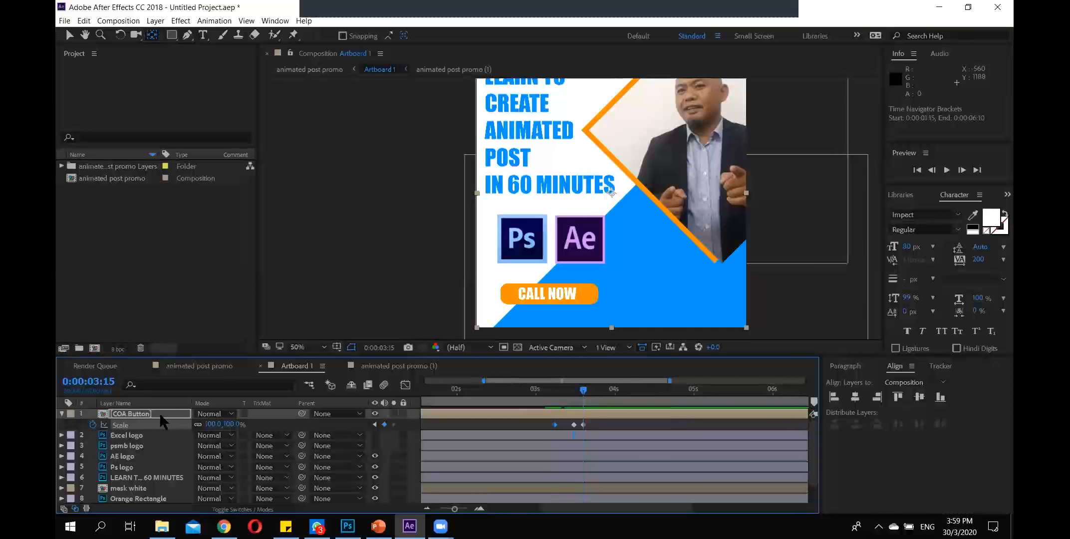
{"action": "key", "text": "shift+p"}
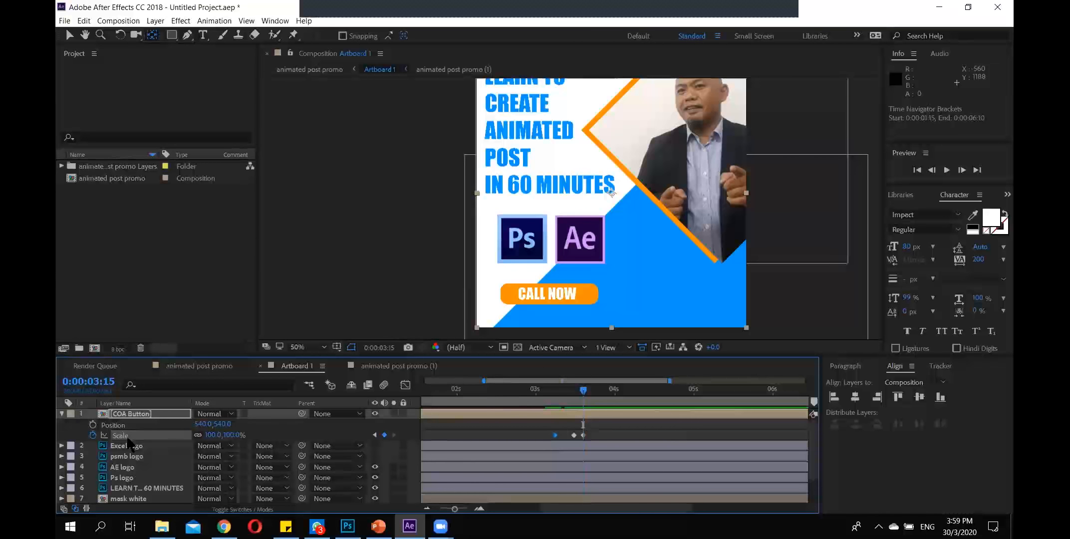
{"action": "left_click", "coordinate": [93, 425]}
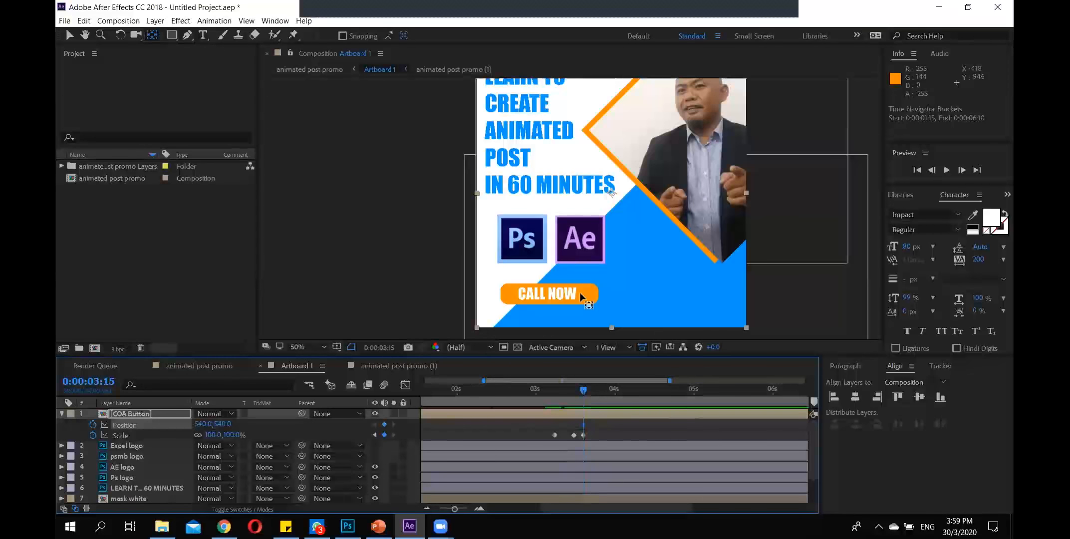
Try offsetting the COA Button at 0:00:03:06 with a position of 707, 147 and a scale of 199%.
{"action": "left_click_drag", "start_coordinate": [582, 390], "coordinate": [568, 390]}
{"action": "left_click", "coordinate": [374, 435]}
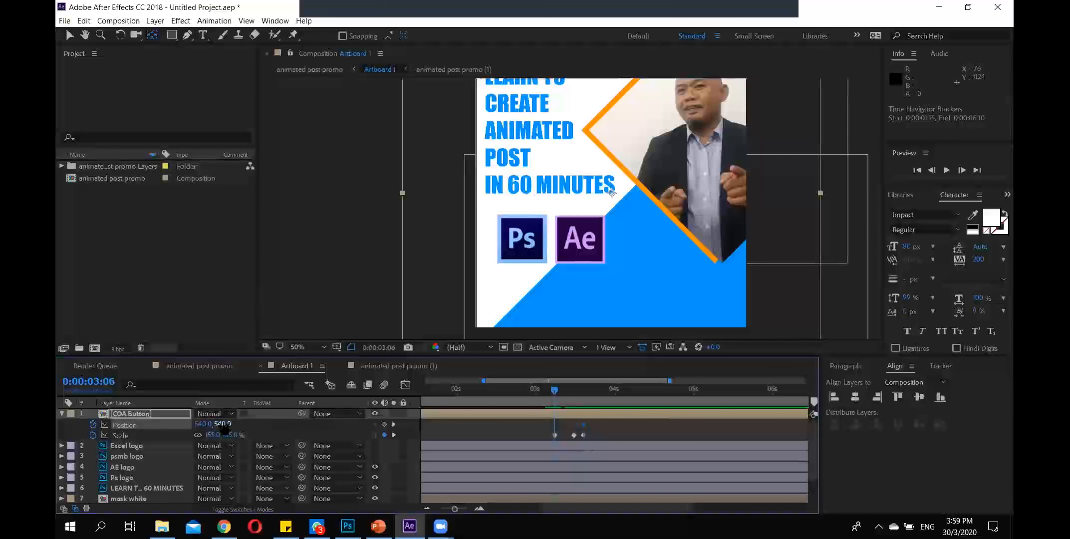
{"action": "left_click_drag", "start_coordinate": [219, 424], "coordinate": [103, 431]}
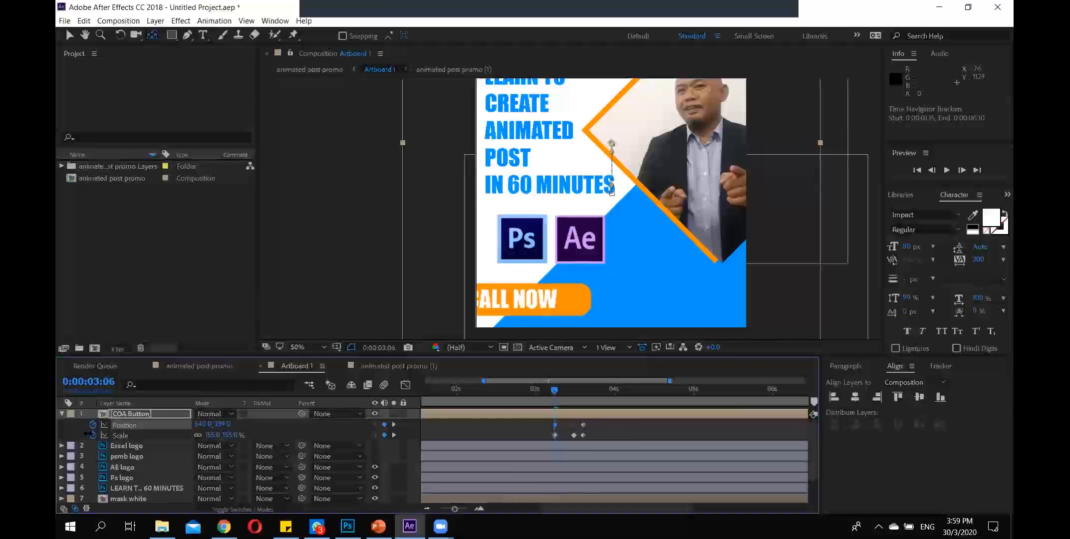
{"action": "left_click_drag", "start_coordinate": [203, 424], "coordinate": [307, 424]}
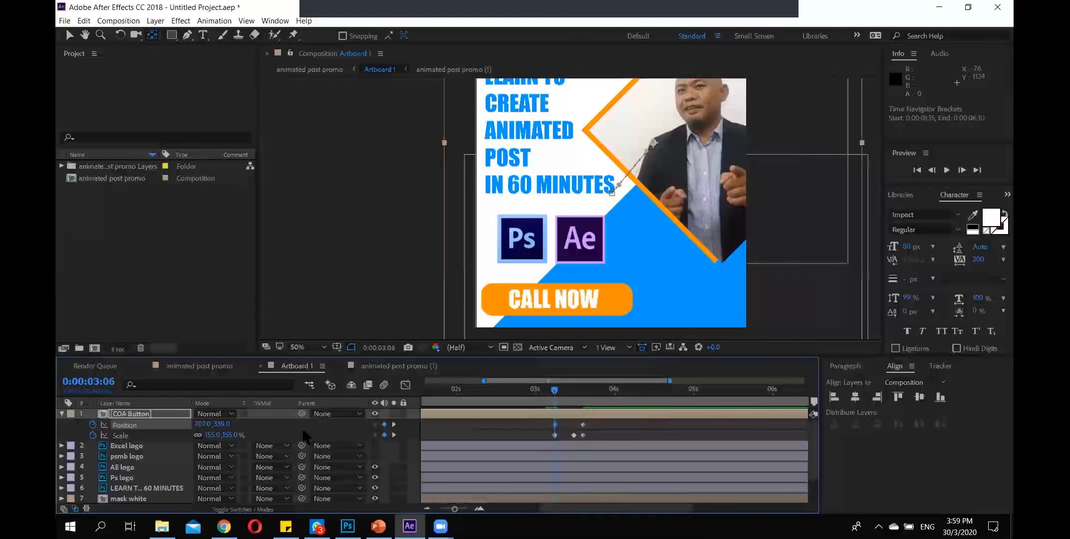
{"action": "left_click_drag", "start_coordinate": [230, 437], "coordinate": [84, 418]}
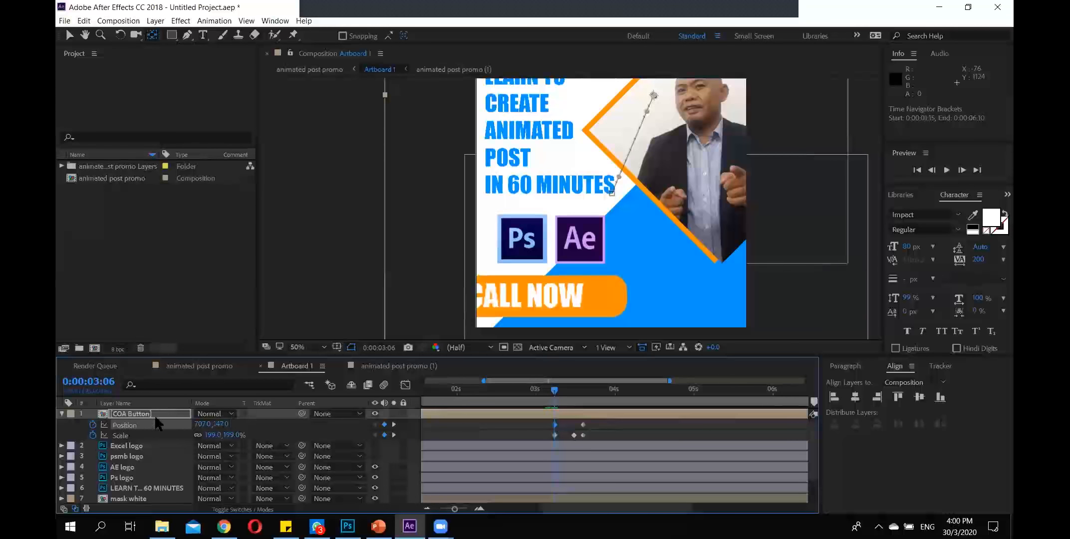
{"action": "left_click_drag", "start_coordinate": [209, 424], "coordinate": [264, 421]}
{"action": "left_click_drag", "start_coordinate": [555, 395], "coordinate": [574, 395]}
Undo the COA Button's position offsets, the scale change and the position keyframing.
{"action": "key", "text": "ctrl+z"}
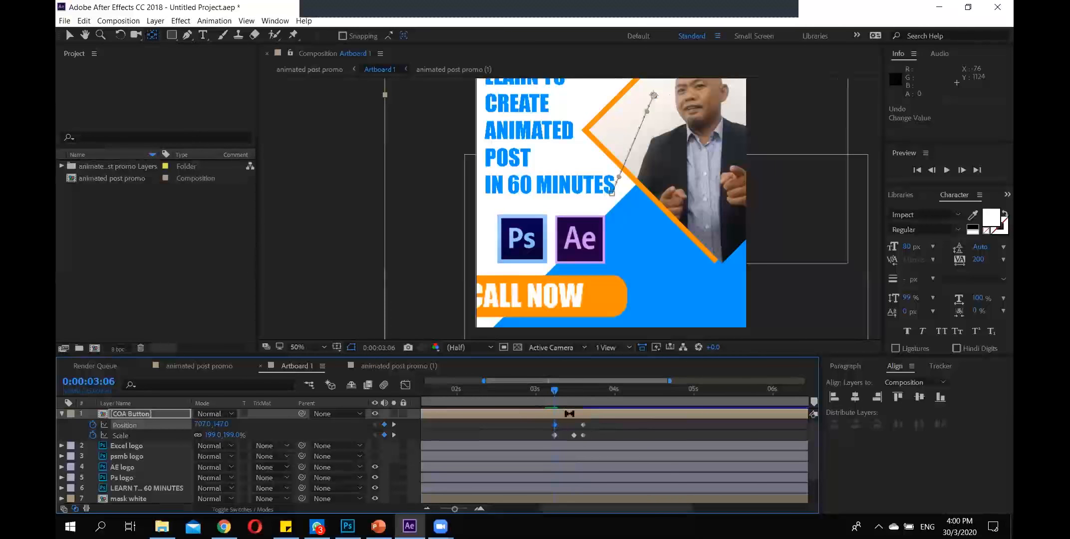
{"action": "key", "text": "ctrl+z"}
{"action": "key", "text": "ctrl+z"}
{"action": "key", "text": "ctrl+z"}
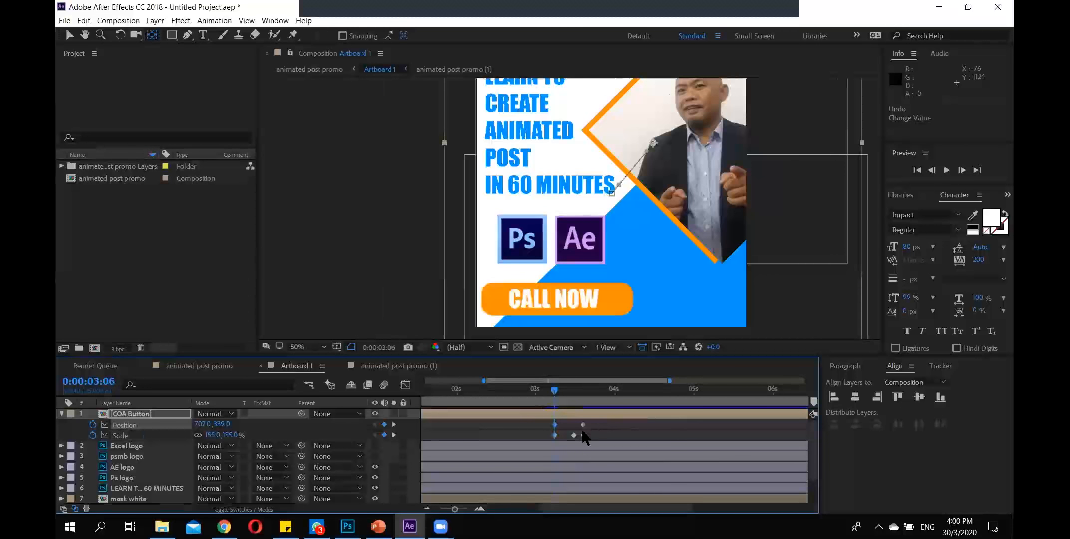
{"action": "key", "text": "ctrl+z"}
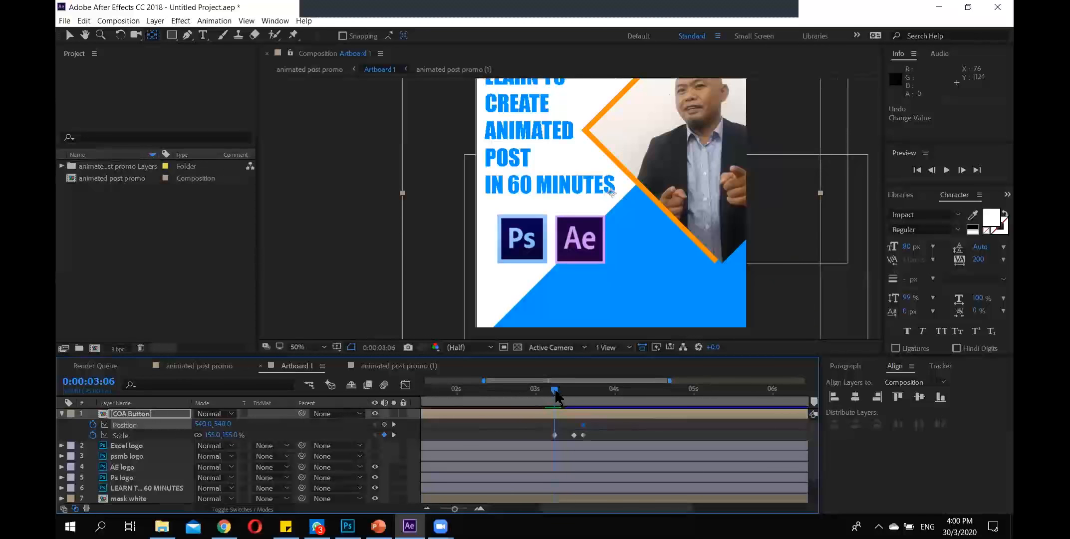
{"action": "mouse_move", "coordinate": [556, 397]}
{"action": "left_mouse_down"}
{"action": "mouse_move", "coordinate": [583, 397]}
{"action": "mouse_move", "coordinate": [551, 397]}
{"action": "mouse_move", "coordinate": [580, 397]}
{"action": "mouse_move", "coordinate": [568, 400]}
{"action": "left_mouse_up"}
{"action": "key", "text": "ctrl+z"}
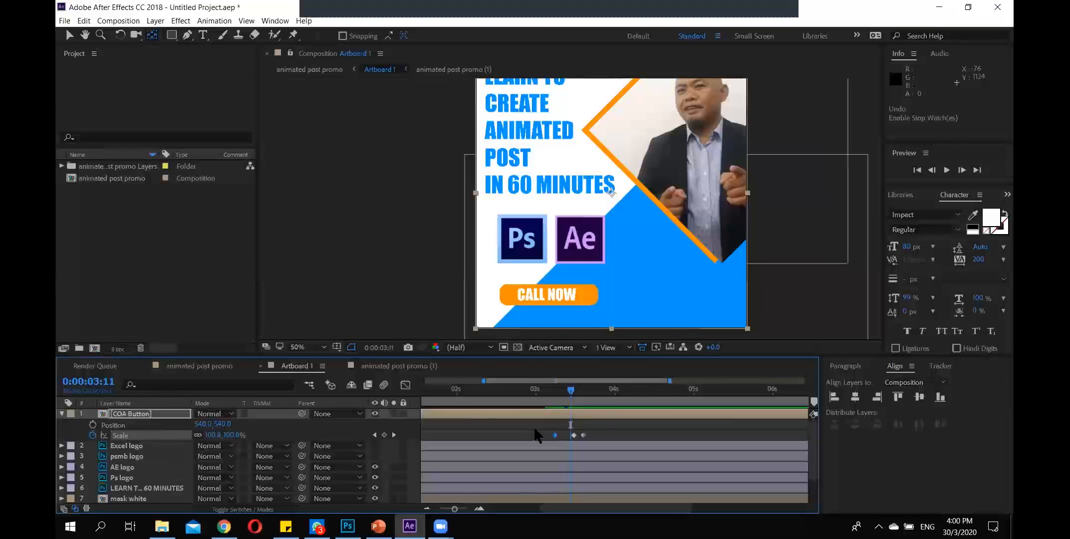
Move the COA Button's anchor point onto the centre of the CALL NOW shape and add a position keyframe at 0:00:03:15.
{"action": "mouse_move", "coordinate": [571, 391]}
{"action": "left_mouse_down"}
{"action": "mouse_move", "coordinate": [557, 395]}
{"action": "mouse_move", "coordinate": [574, 393]}
{"action": "left_mouse_up"}
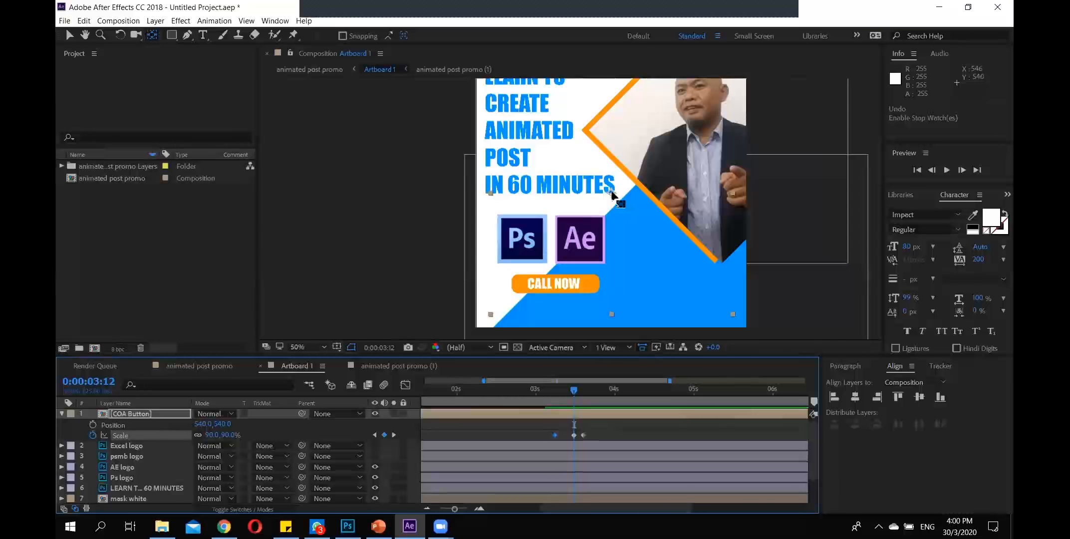
{"action": "left_click_drag", "start_coordinate": [573, 395], "coordinate": [562, 394]}
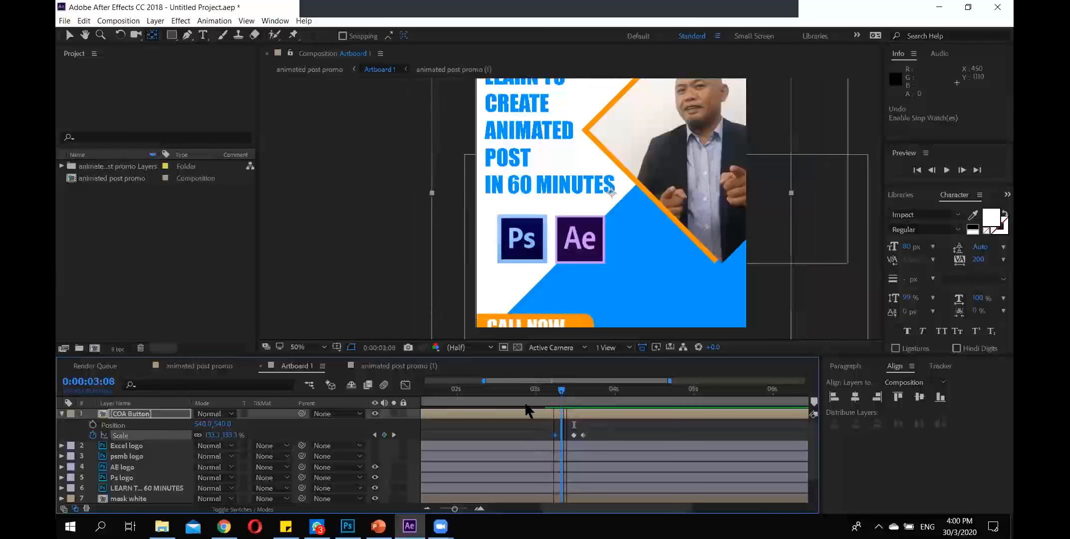
{"action": "left_click", "coordinate": [394, 434]}
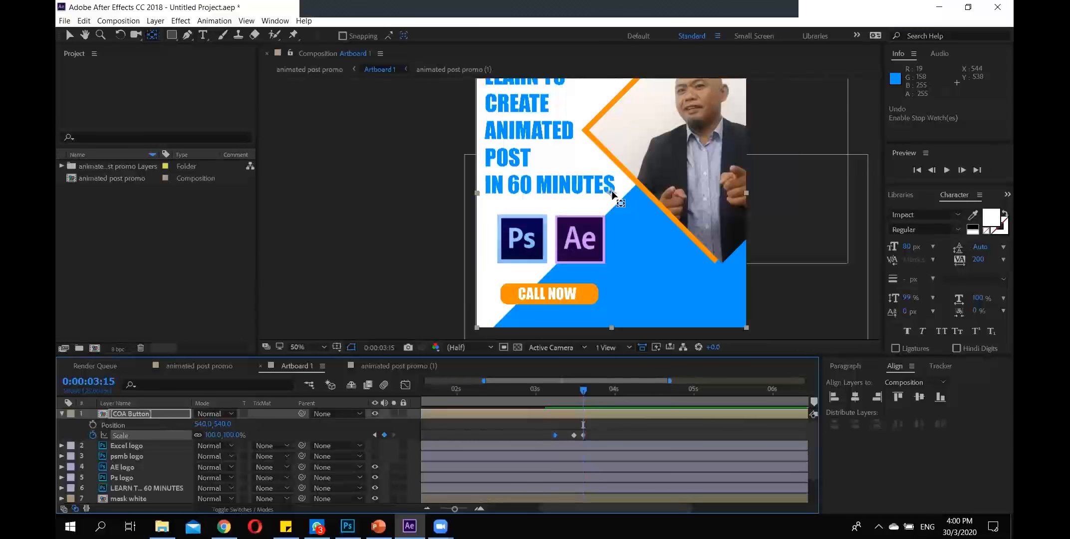
{"action": "left_click", "coordinate": [613, 195]}
{"action": "left_click_drag", "start_coordinate": [613, 195], "coordinate": [547, 292]}
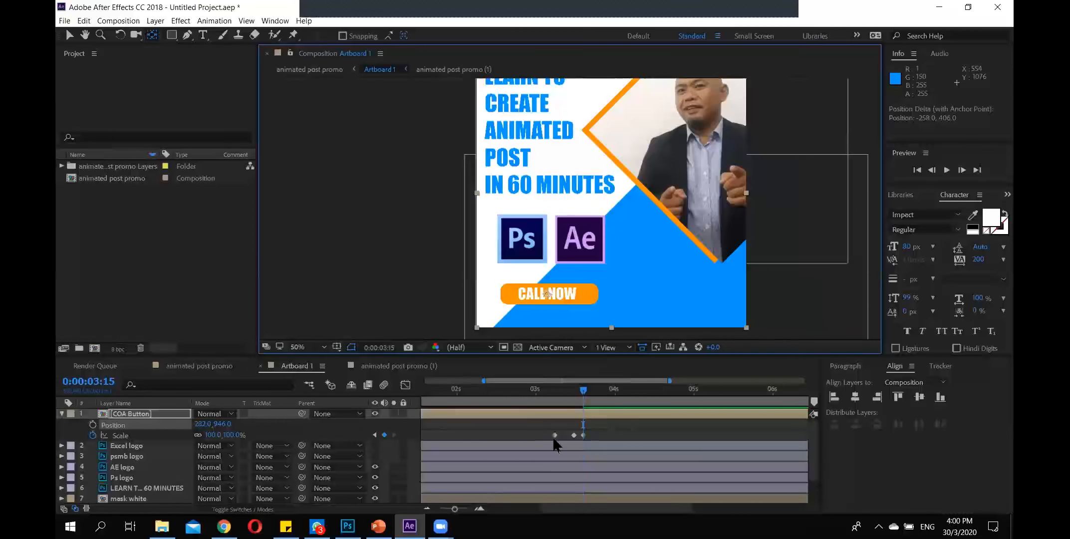
{"action": "left_click", "coordinate": [92, 425]}
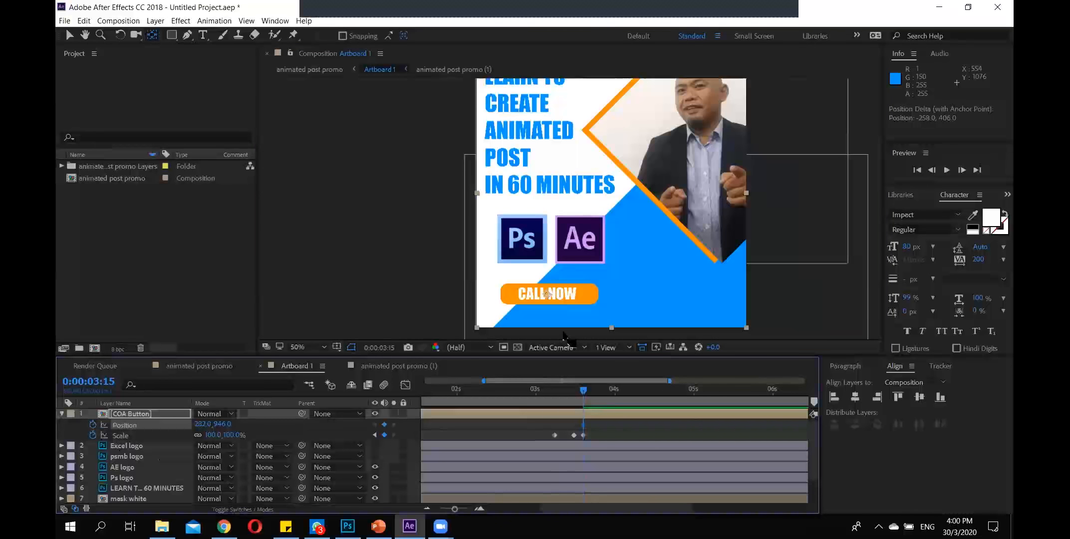
Set the COA Button's scale to 254% at its first keyframe, 0:00:03:06.
{"action": "left_click_drag", "start_coordinate": [582, 389], "coordinate": [554, 397]}
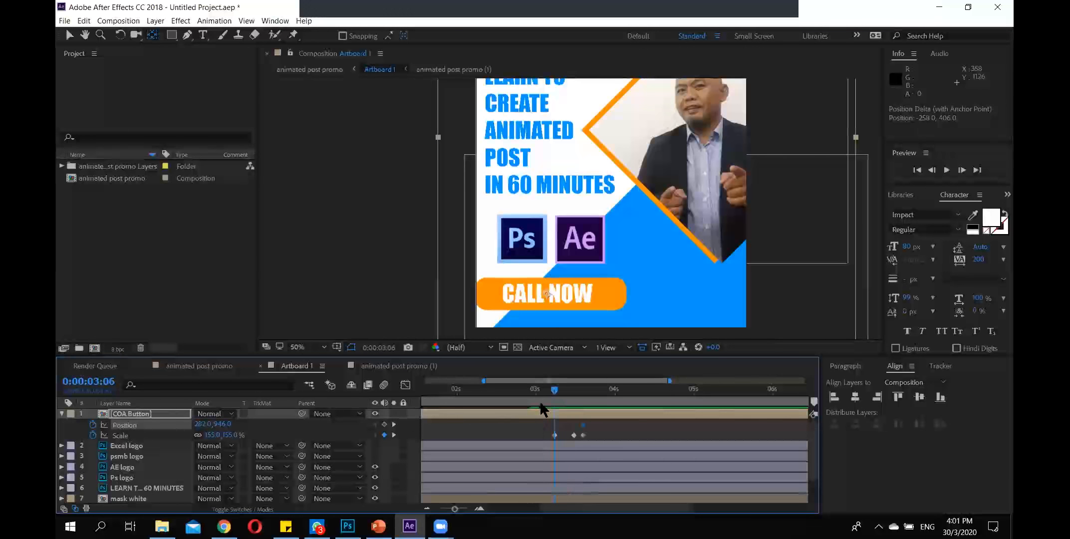
{"action": "left_click_drag", "start_coordinate": [214, 435], "coordinate": [263, 435]}
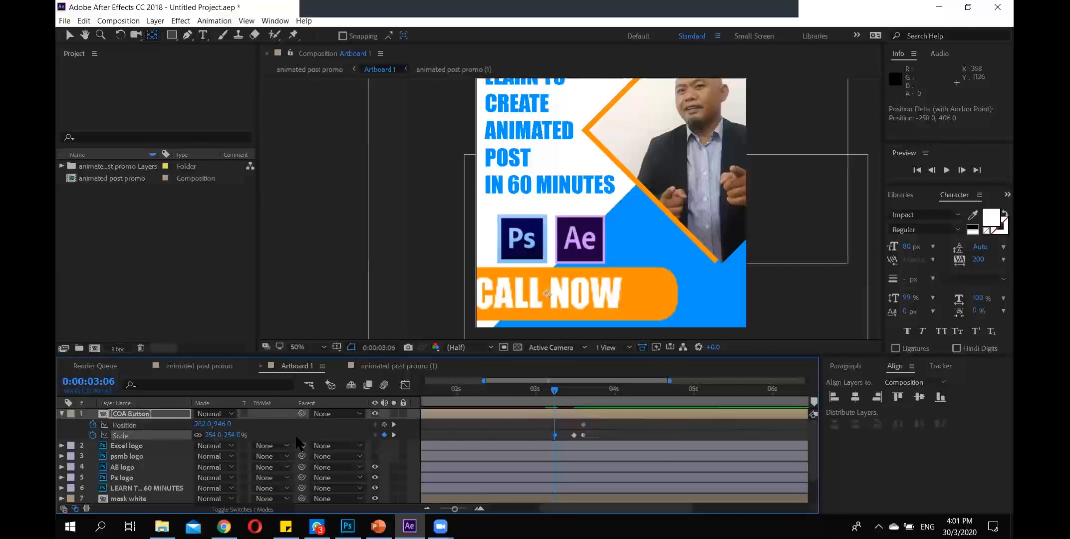
{"action": "key", "text": "ctrl+s"}
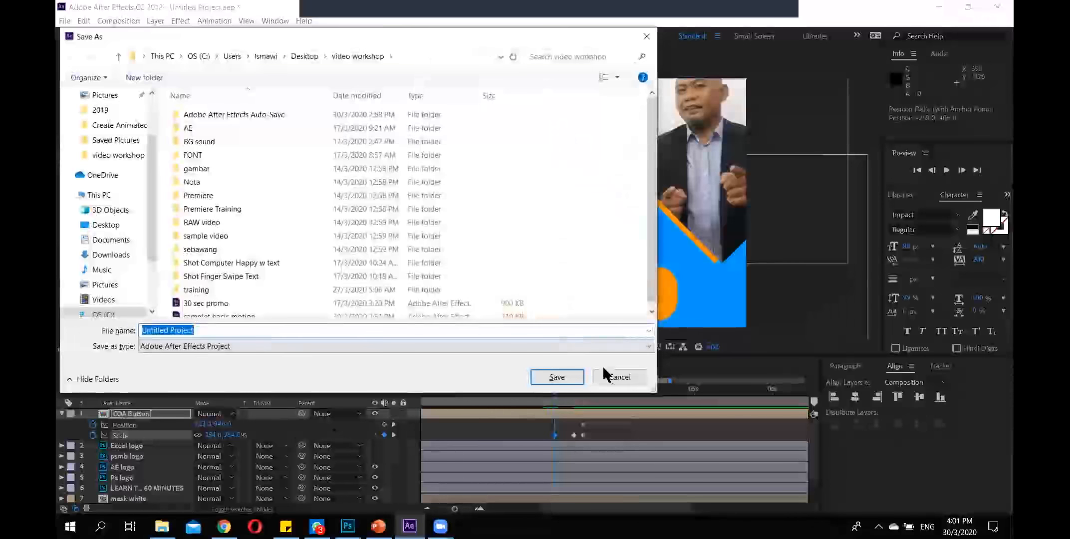
{"action": "left_click", "coordinate": [614, 375]}
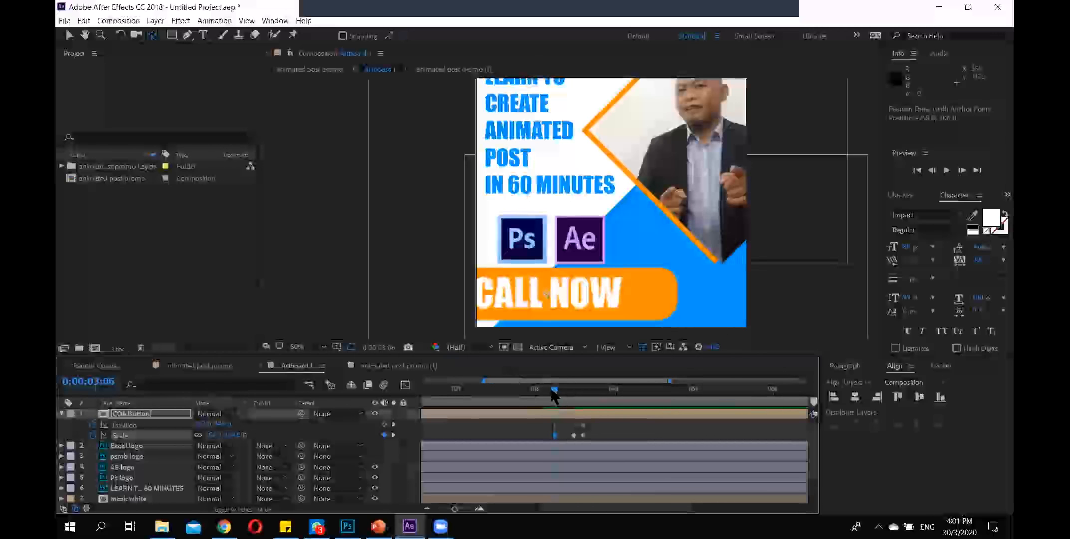
Show the COA Button's Opacity property and add 100% opacity keyframes at 0:00:03:06 and 0:00:03:09.
{"action": "left_click", "coordinate": [149, 415]}
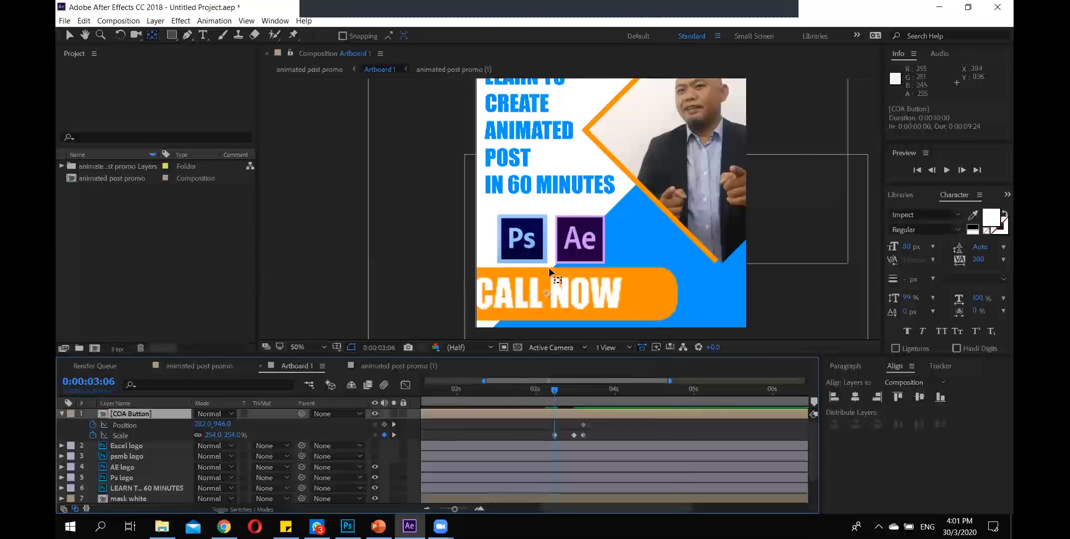
{"action": "mouse_move", "coordinate": [559, 391]}
{"action": "left_mouse_down"}
{"action": "mouse_move", "coordinate": [573, 392]}
{"action": "mouse_move", "coordinate": [553, 393]}
{"action": "left_mouse_up"}
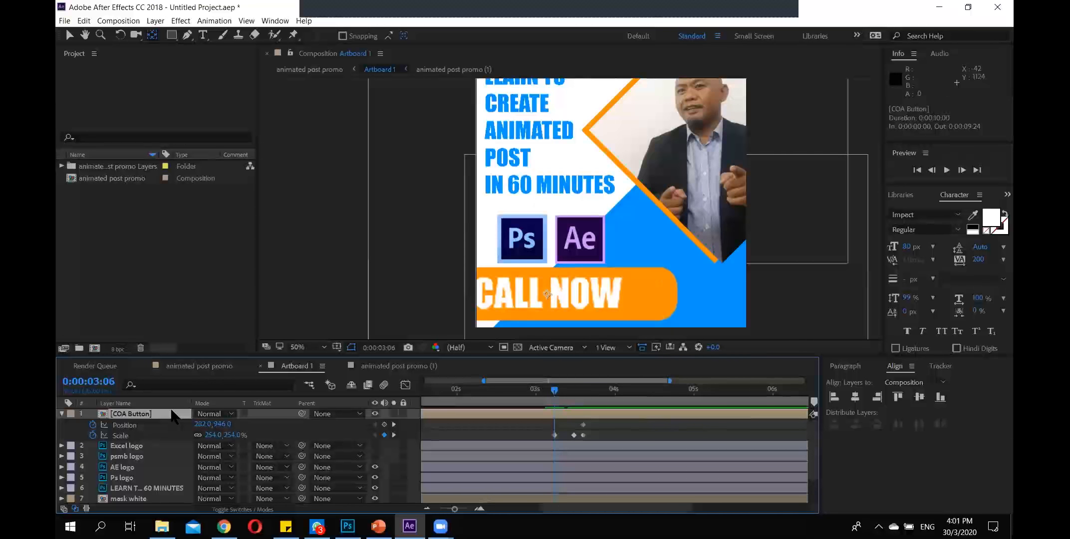
{"action": "key", "text": "shift+t"}
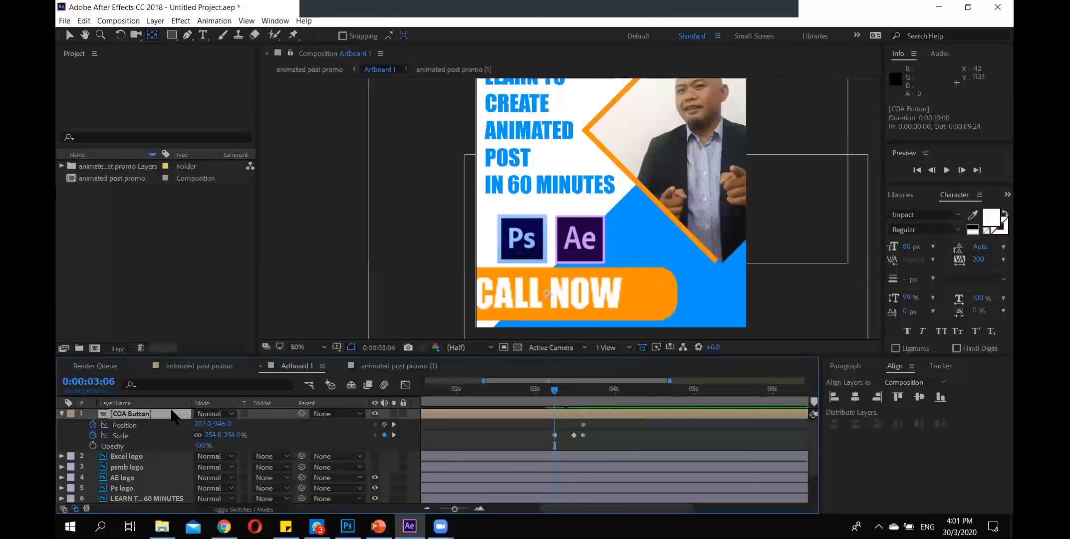
{"action": "left_click", "coordinate": [93, 446]}
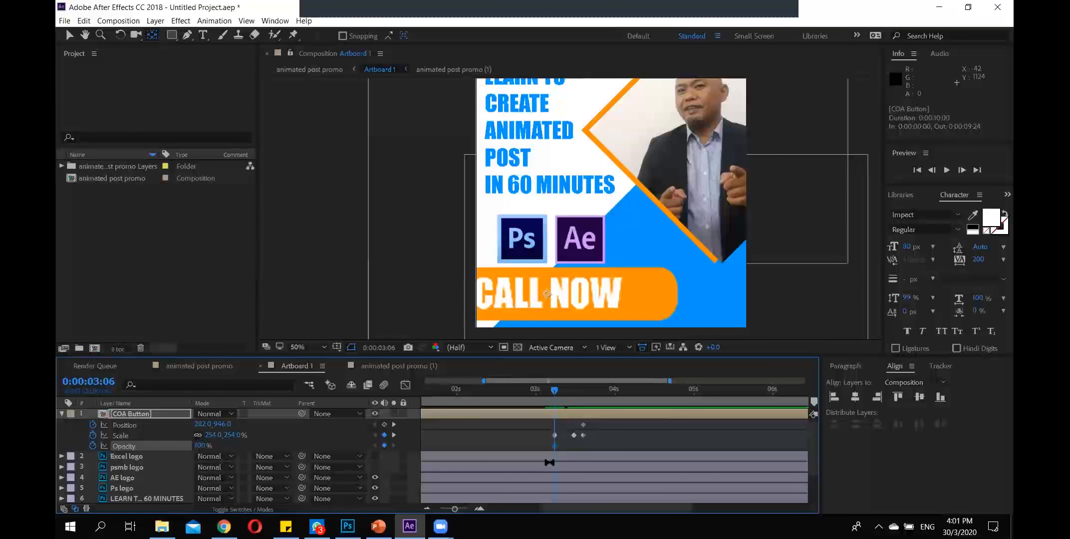
{"action": "key", "text": "Page_Down"}
{"action": "key", "text": "Page_Down"}
{"action": "key", "text": "Page_Down"}
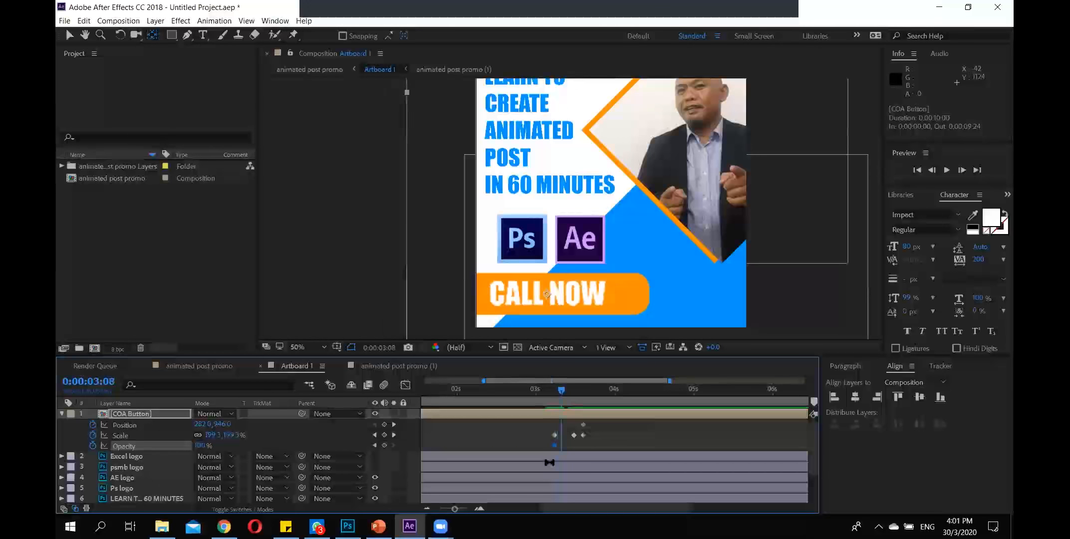
{"action": "left_click", "coordinate": [384, 445]}
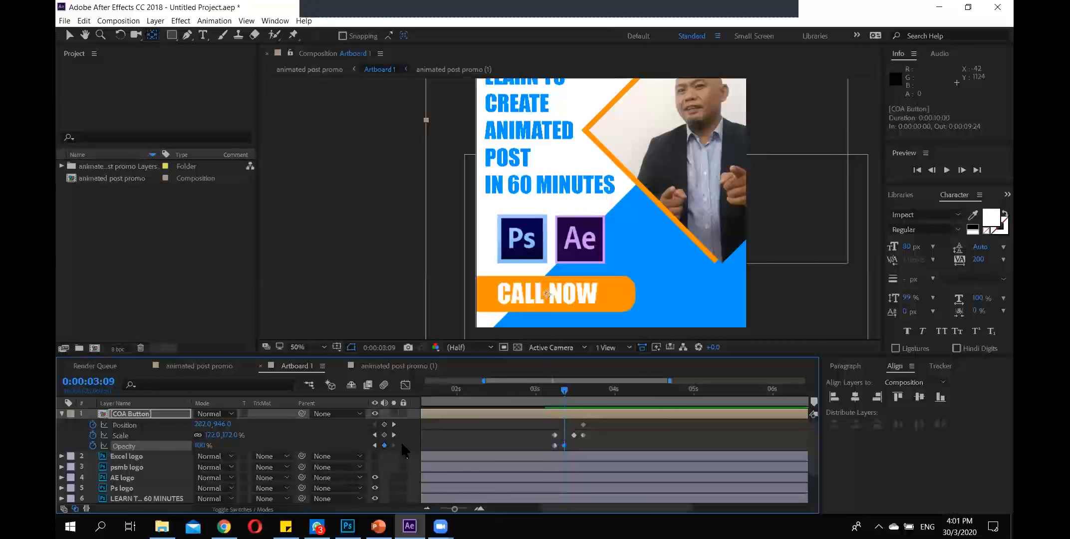
Set the COA Button's opacity to 0% at its first opacity keyframe, 0:00:03:06.
{"action": "left_click", "coordinate": [374, 445]}
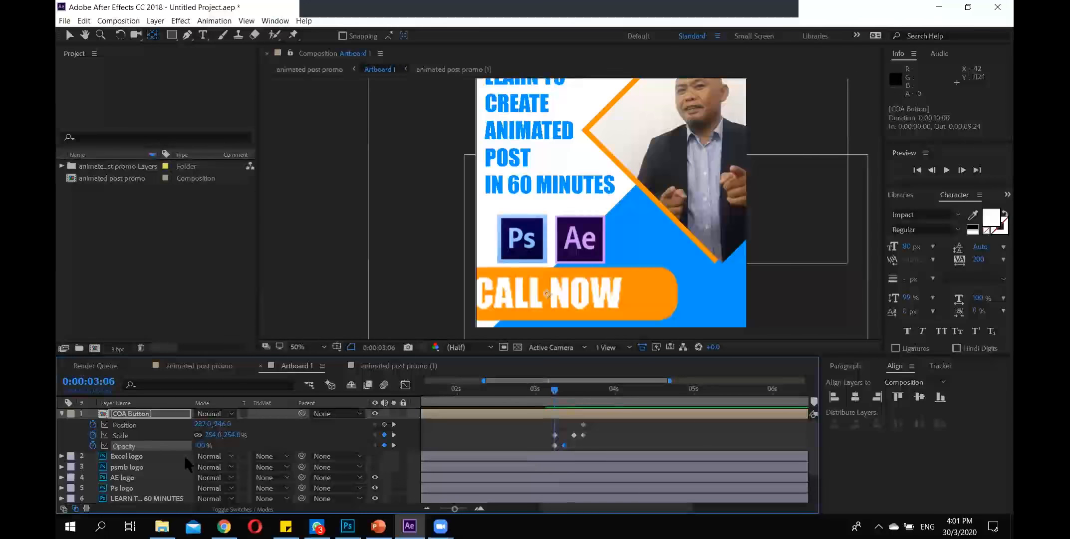
{"action": "left_click", "coordinate": [200, 445]}
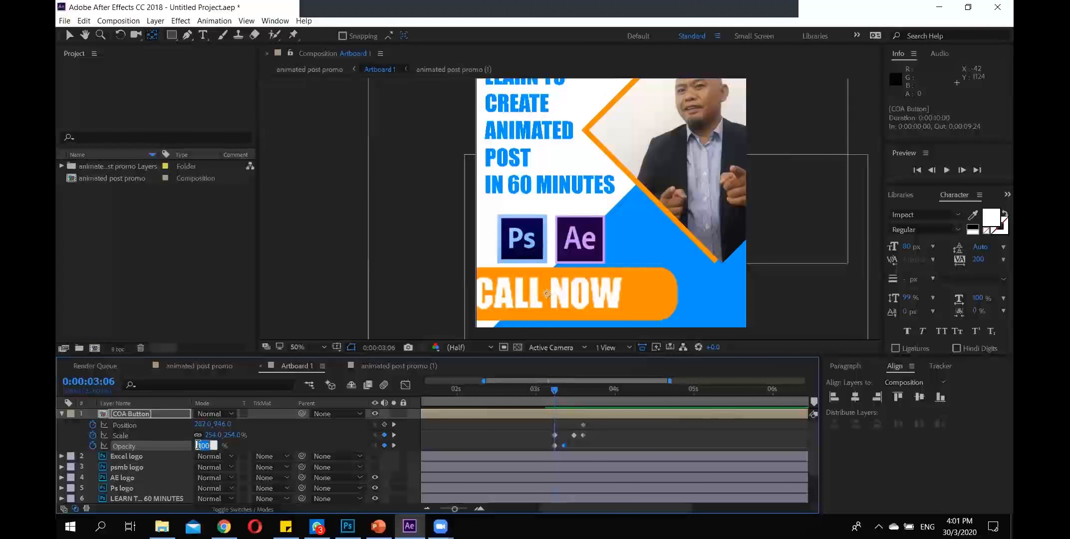
{"action": "key", "text": "Return"}
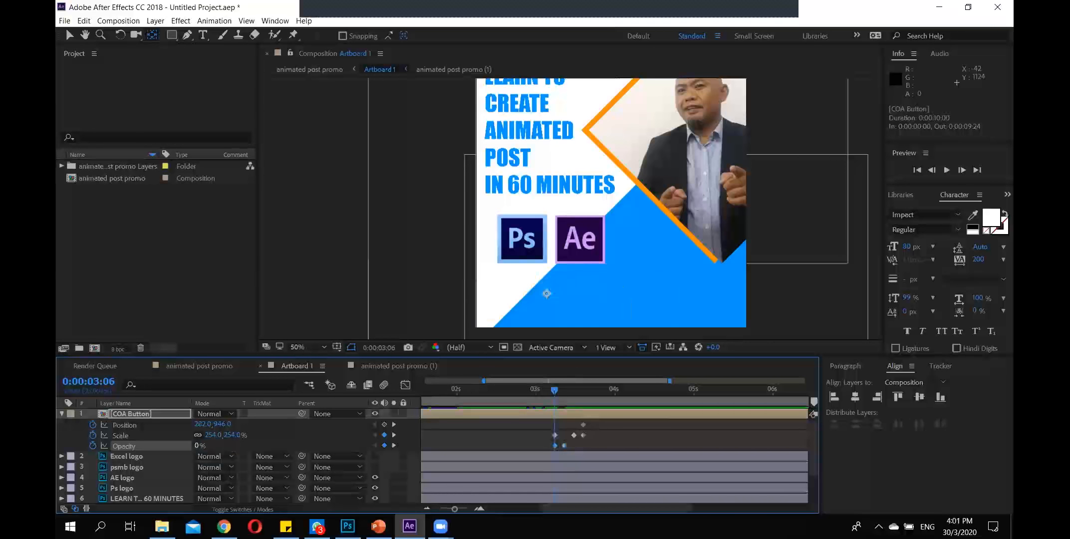
Play back the AE logo and COA Button animations from 0:00:02:22, 0:00:02:16 and 0:00:02:19, and check the frame at 0:00:03:15.
{"action": "left_click", "coordinate": [527, 390]}
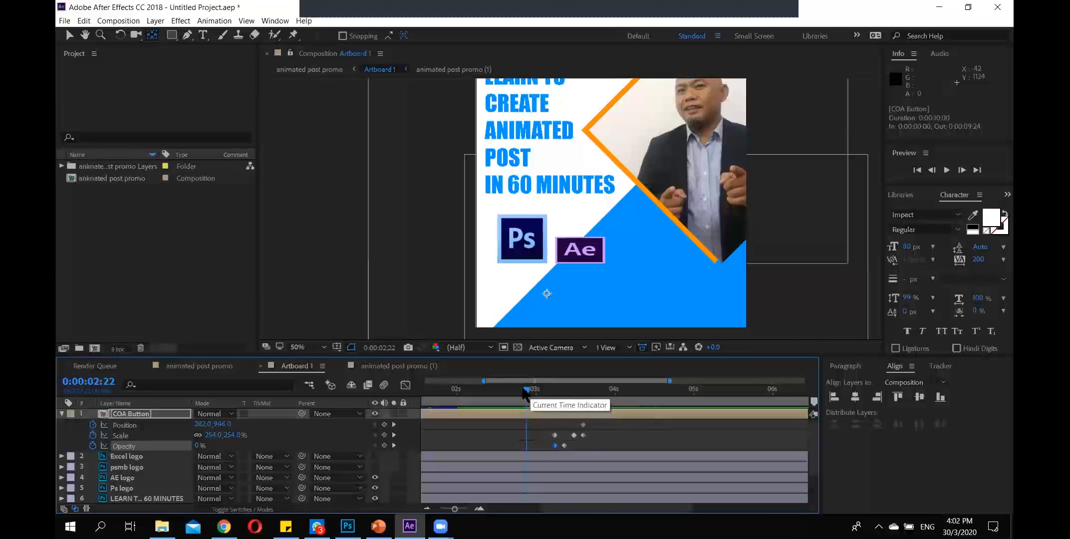
{"action": "key", "text": "space"}
{"action": "key", "text": "space"}
{"action": "key", "text": "space"}
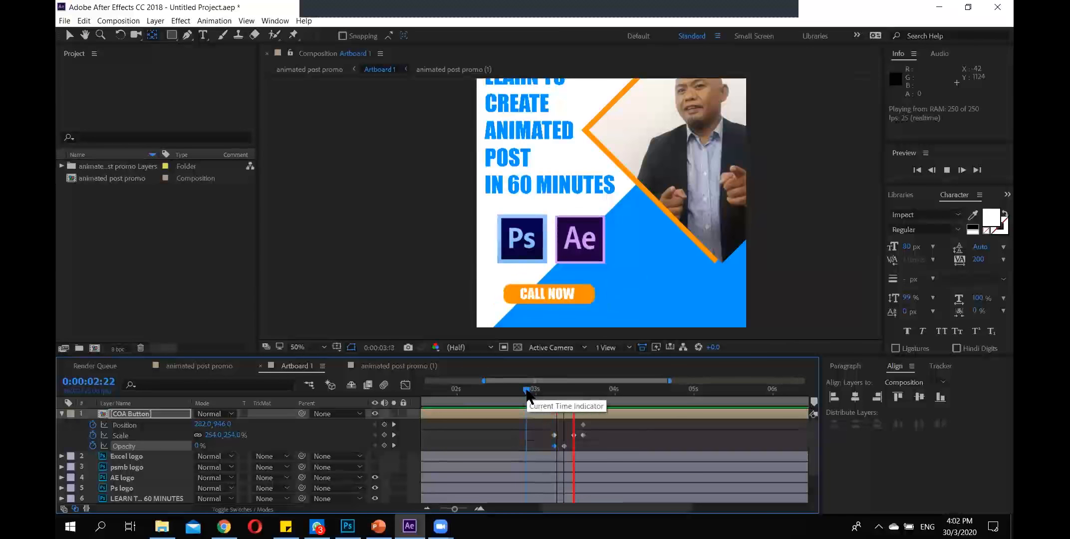
{"action": "left_click_drag", "start_coordinate": [526, 389], "coordinate": [508, 390]}
{"action": "key", "text": "space"}
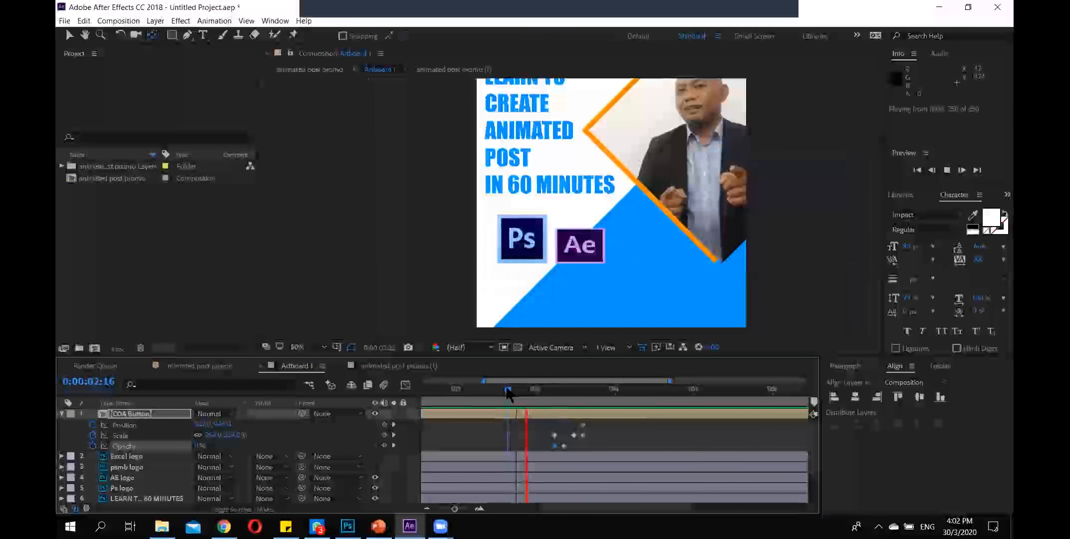
{"action": "left_click", "coordinate": [509, 389]}
{"action": "left_click_drag", "start_coordinate": [542, 391], "coordinate": [518, 392]}
{"action": "key", "text": "space"}
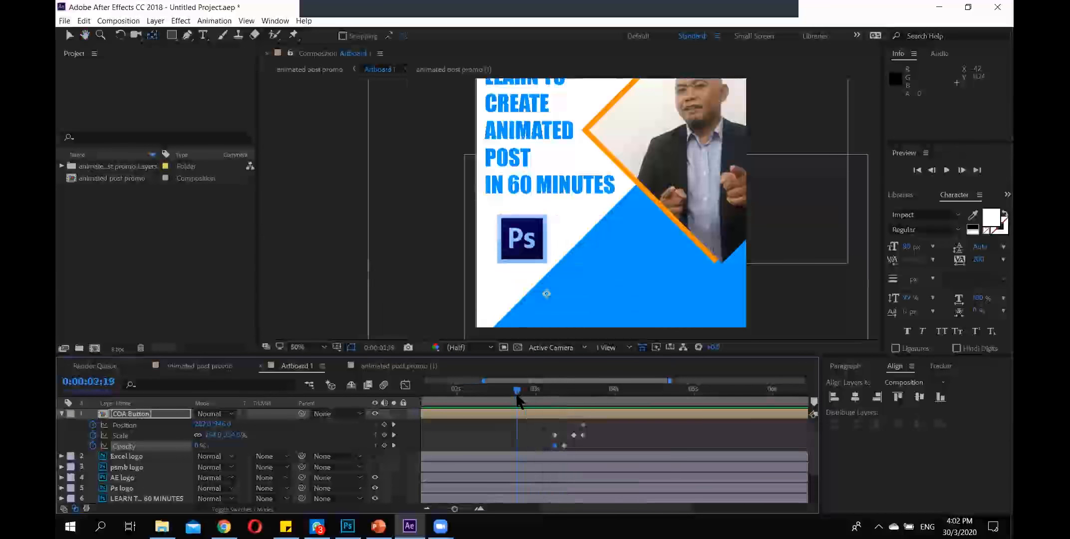
{"action": "left_click_drag", "start_coordinate": [566, 406], "coordinate": [584, 404]}
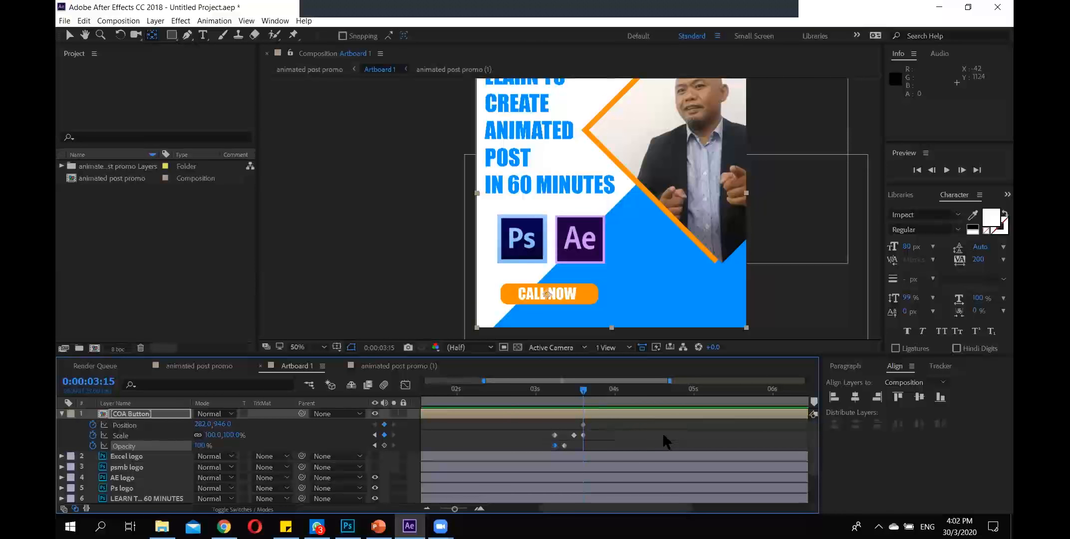
Open the COA Button composition and compare its timeline and playhead time with Artboard 1 at 0:00:03:15.
{"action": "left_click", "coordinate": [62, 414]}
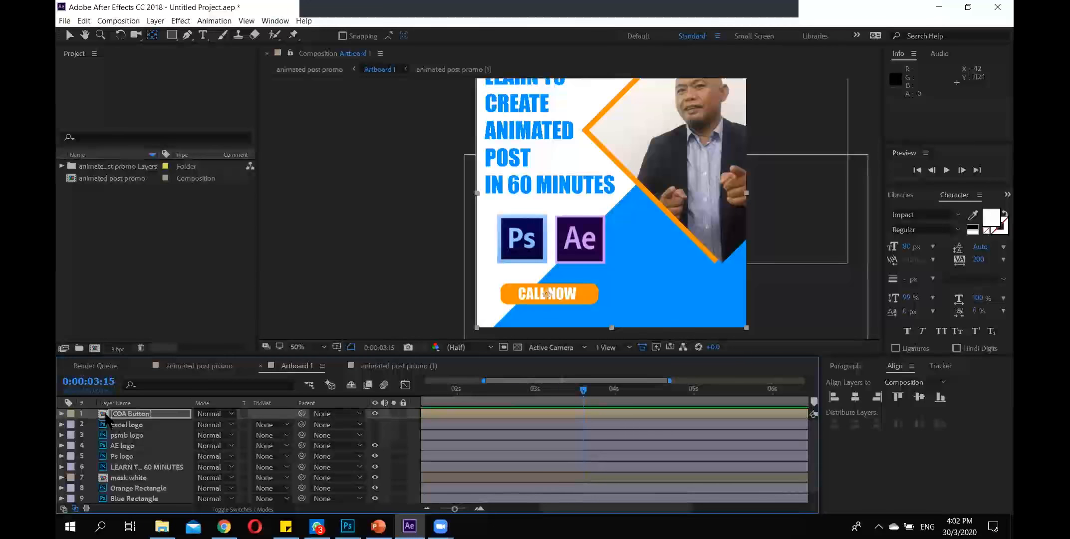
{"action": "double_click", "coordinate": [104, 418]}
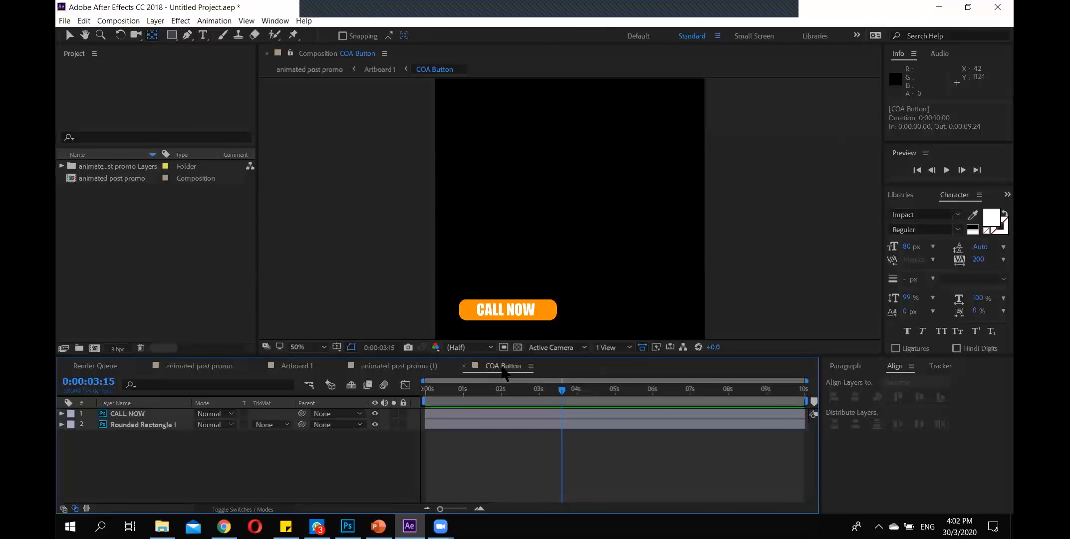
{"action": "left_click", "coordinate": [406, 370]}
{"action": "left_click", "coordinate": [307, 367]}
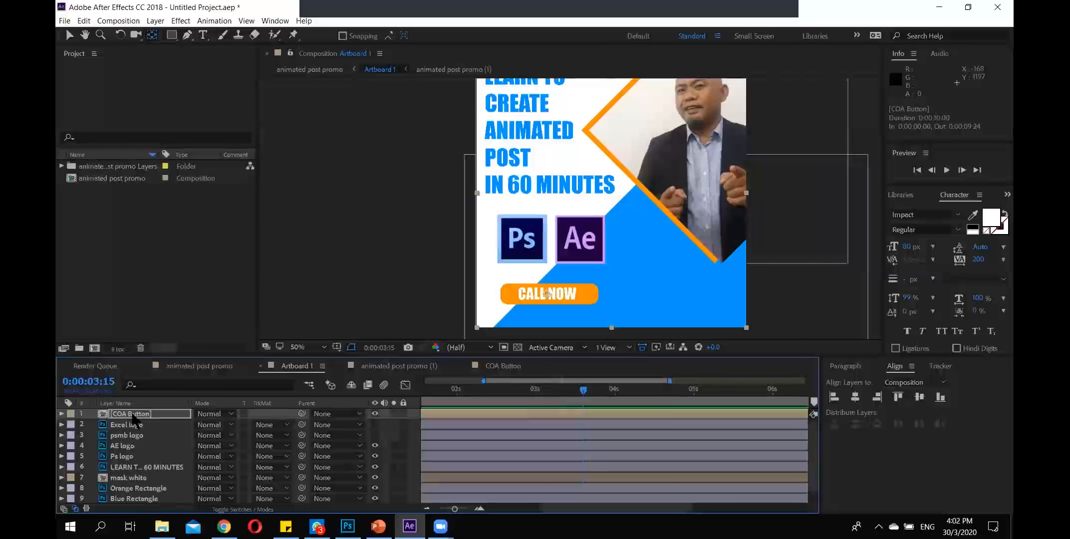
{"action": "left_click", "coordinate": [522, 368]}
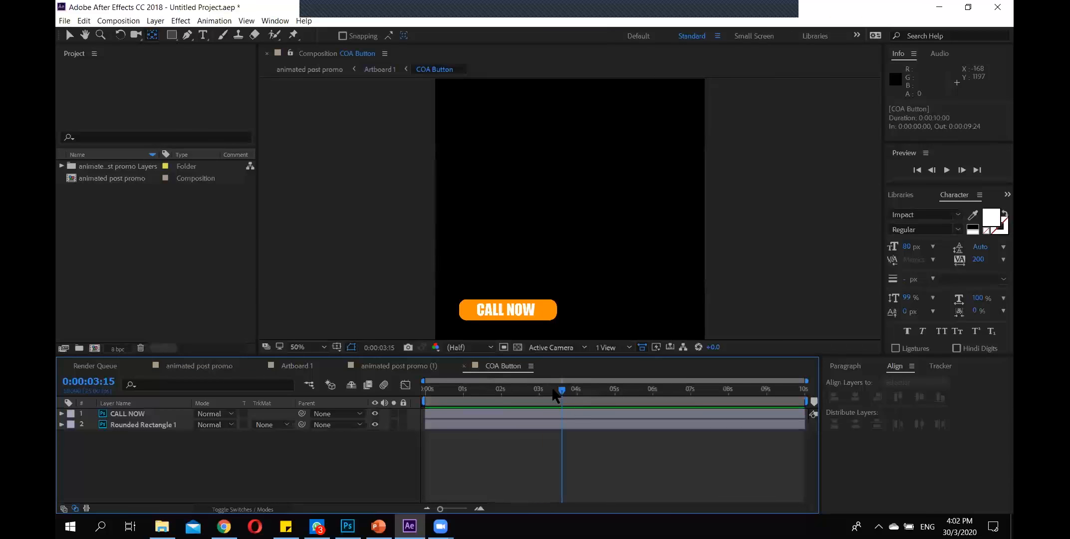
{"action": "left_click", "coordinate": [311, 364]}
{"action": "left_click", "coordinate": [487, 372]}
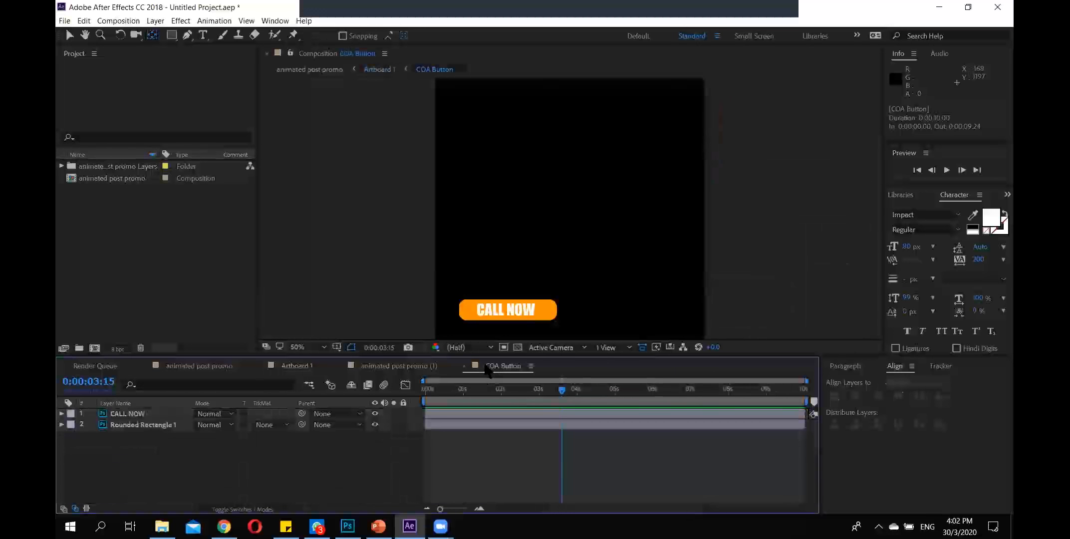
{"action": "left_click", "coordinate": [305, 369]}
{"action": "left_click", "coordinate": [510, 369]}
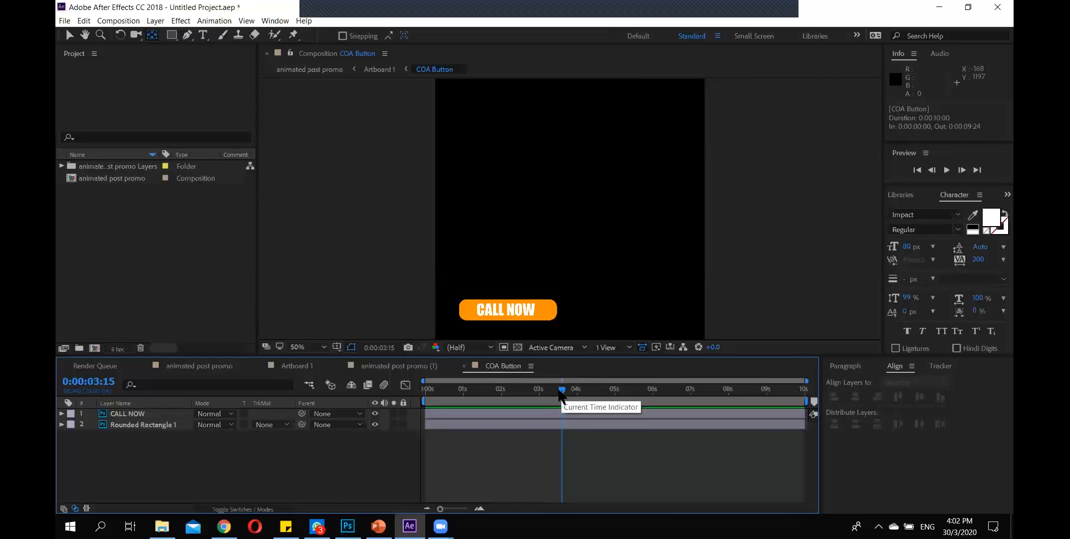
{"action": "left_click", "coordinate": [294, 367]}
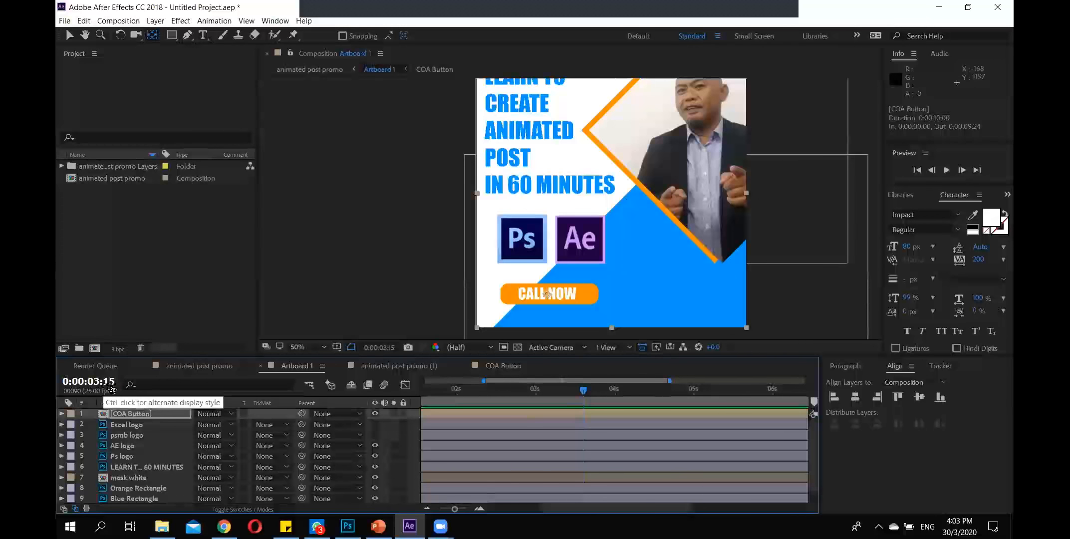
{"action": "left_click", "coordinate": [503, 367]}
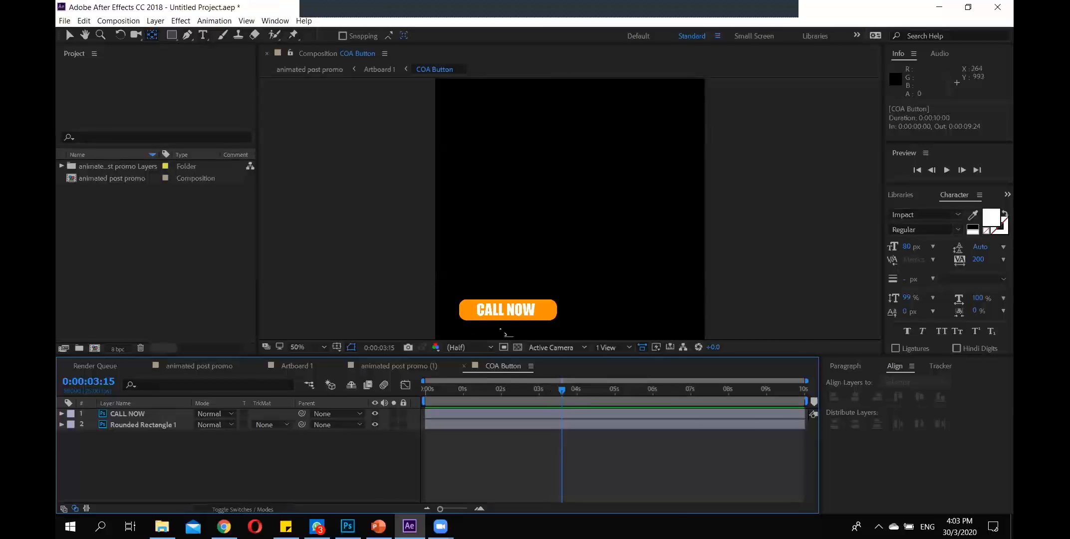
{"action": "left_click", "coordinate": [295, 368]}
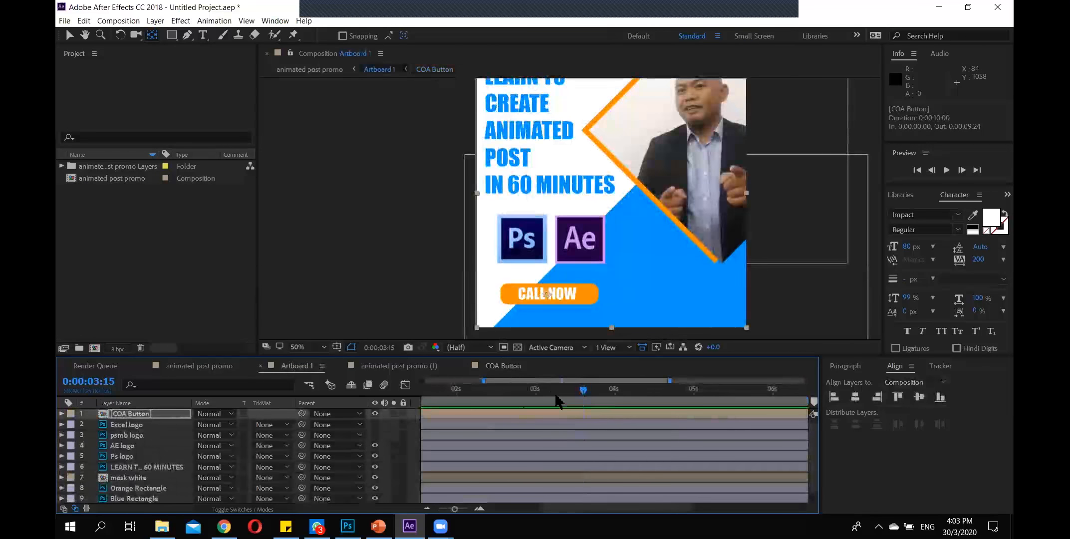
Expand the COA Button layer in Artboard 1, advance the playhead to 0:00:03:18 and open the COA Button composition.
{"action": "left_click", "coordinate": [62, 414]}
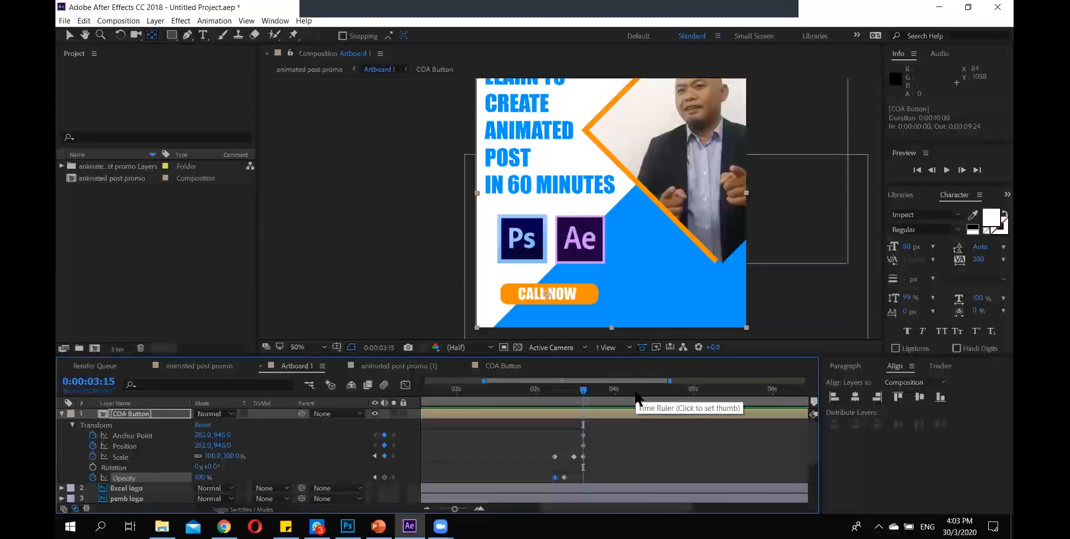
{"action": "key", "text": "Page_Down"}
{"action": "key", "text": "Page_Down"}
{"action": "key", "text": "Page_Down"}
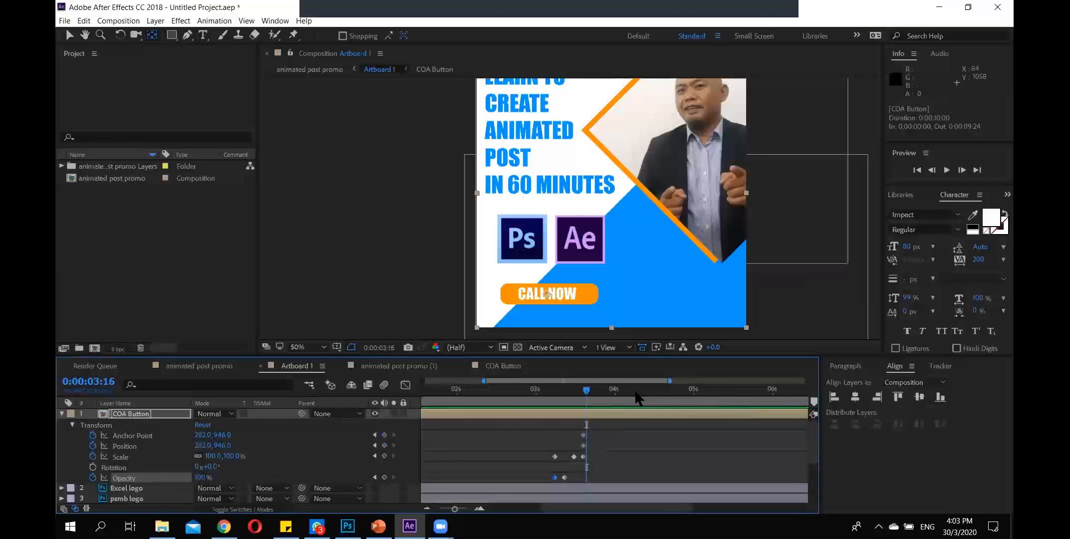
{"action": "left_click", "coordinate": [519, 372]}
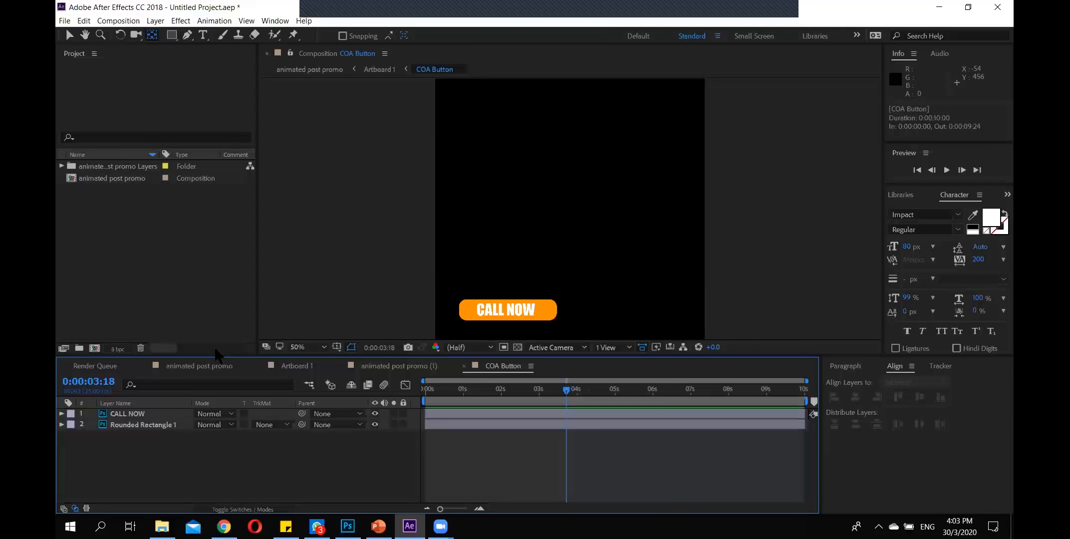
Show the CALL NOW layer's Opacity property and add a 100% opacity keyframe at 0:00:04:00.
{"action": "left_click", "coordinate": [131, 414]}
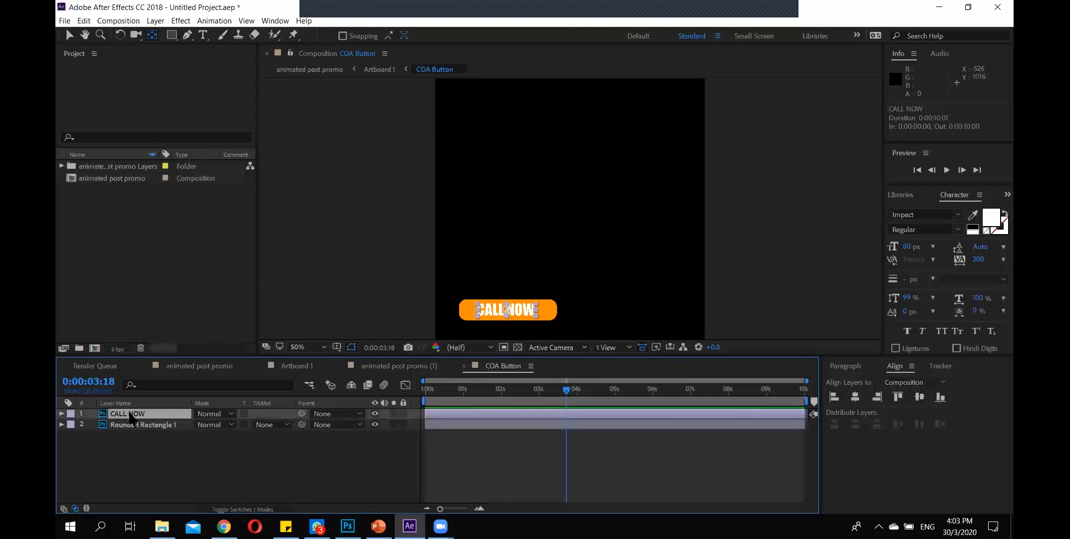
{"action": "key", "text": "t"}
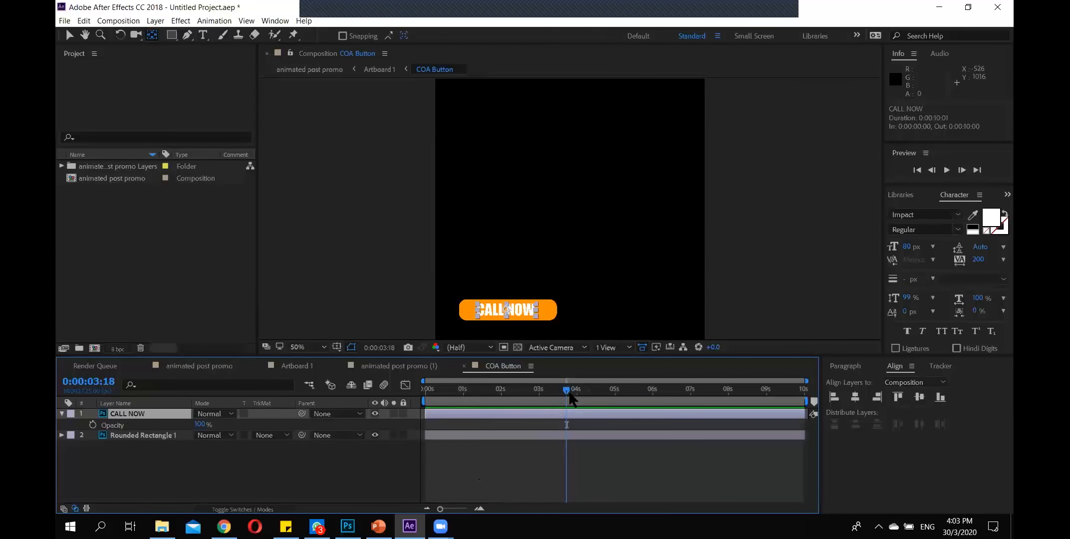
{"action": "left_click_drag", "start_coordinate": [566, 390], "coordinate": [578, 394]}
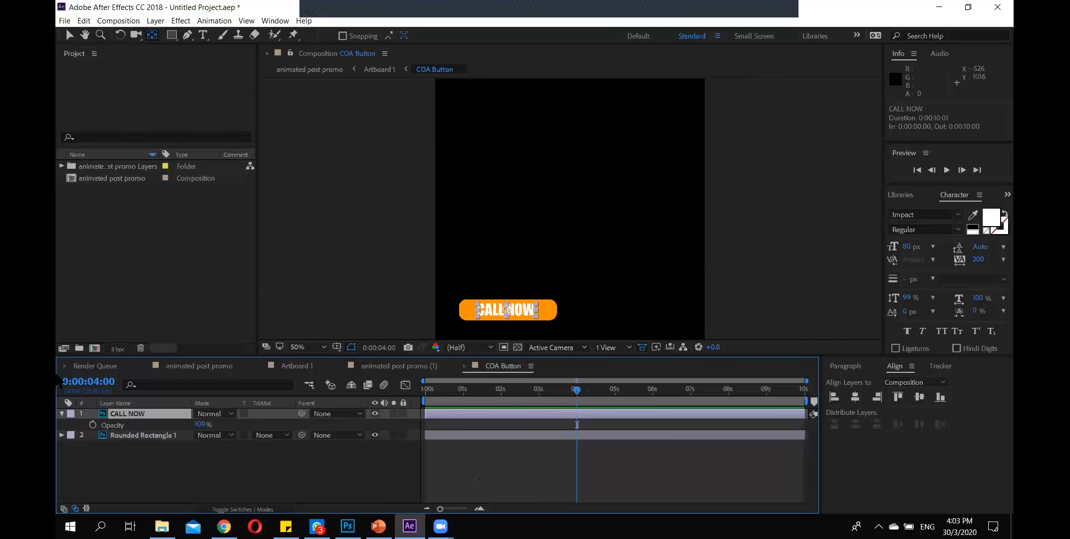
{"action": "left_click", "coordinate": [92, 425]}
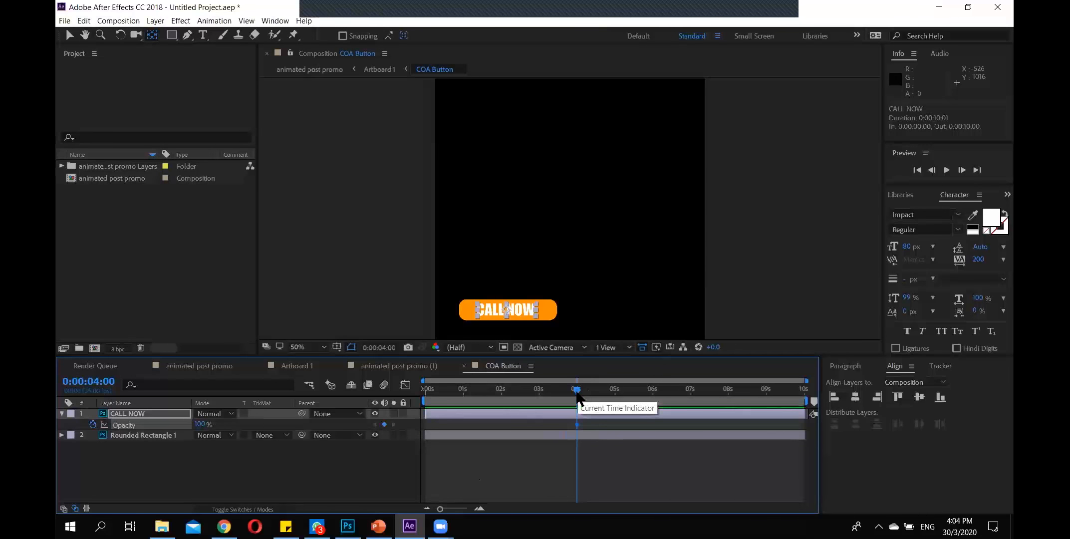
Add a second opacity keyframe to the CALL NOW layer at 0:00:04:12 and set it to 0%.
{"action": "left_click_drag", "start_coordinate": [580, 391], "coordinate": [594, 393]}
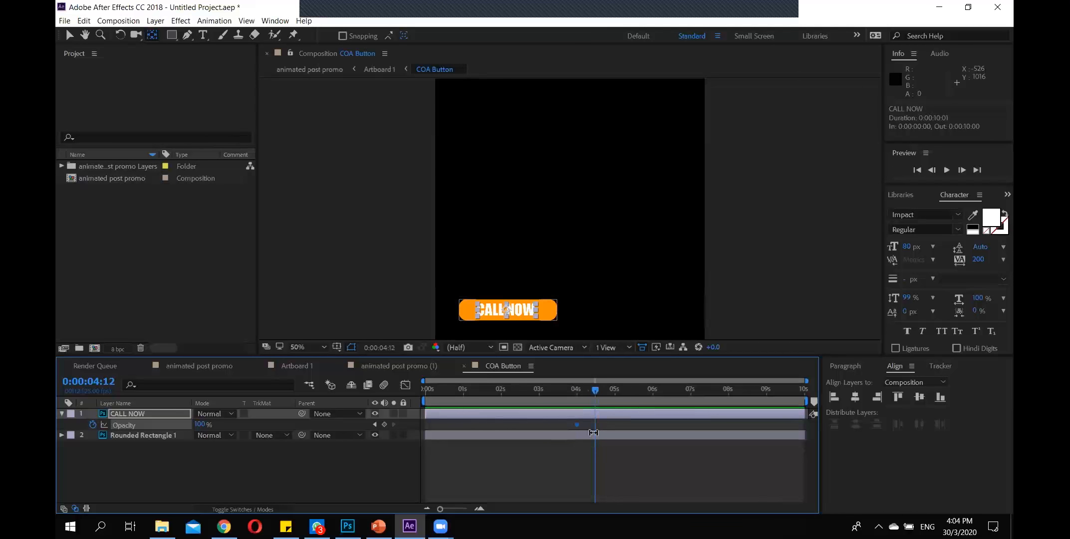
{"action": "left_click", "coordinate": [375, 425]}
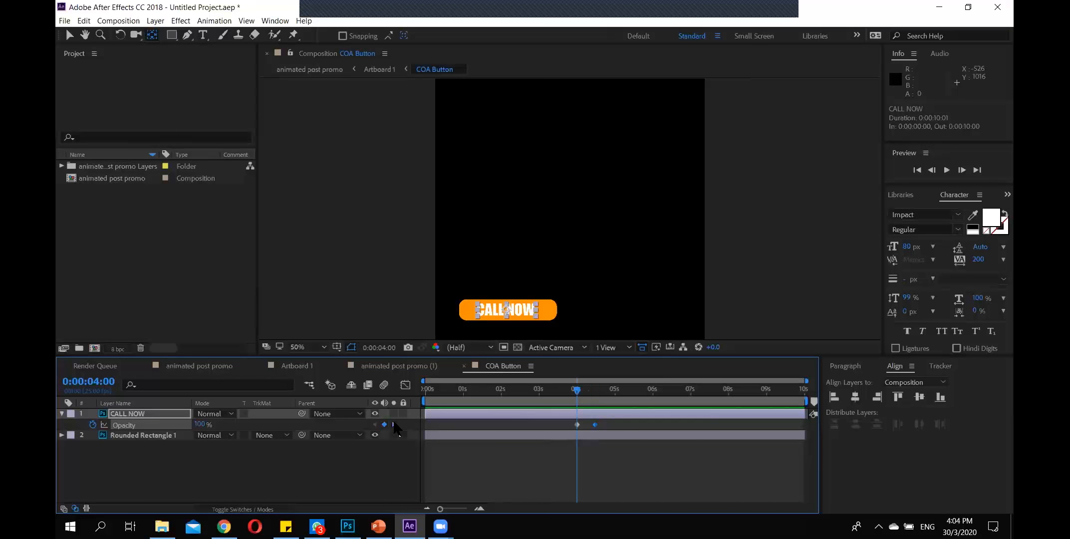
{"action": "left_click", "coordinate": [394, 424]}
{"action": "type", "text": "0"}
{"action": "key", "text": "Return"}
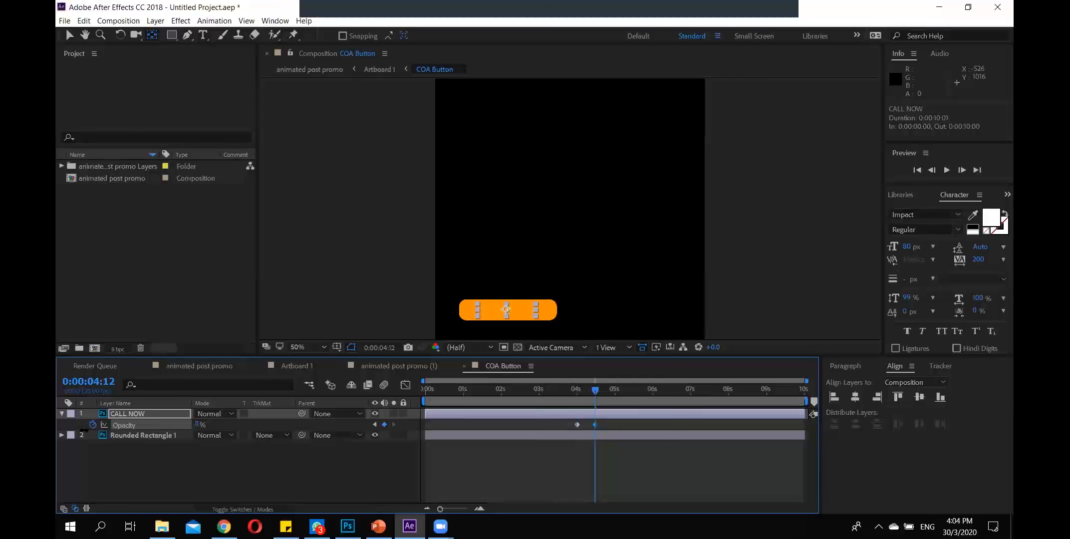
Preview the CALL NOW text fade close up from 0:00:03:09 and check the frame at 0:00:03:14.
{"action": "left_click_drag", "start_coordinate": [595, 389], "coordinate": [559, 389]}
{"action": "left_click", "coordinate": [731, 289]}
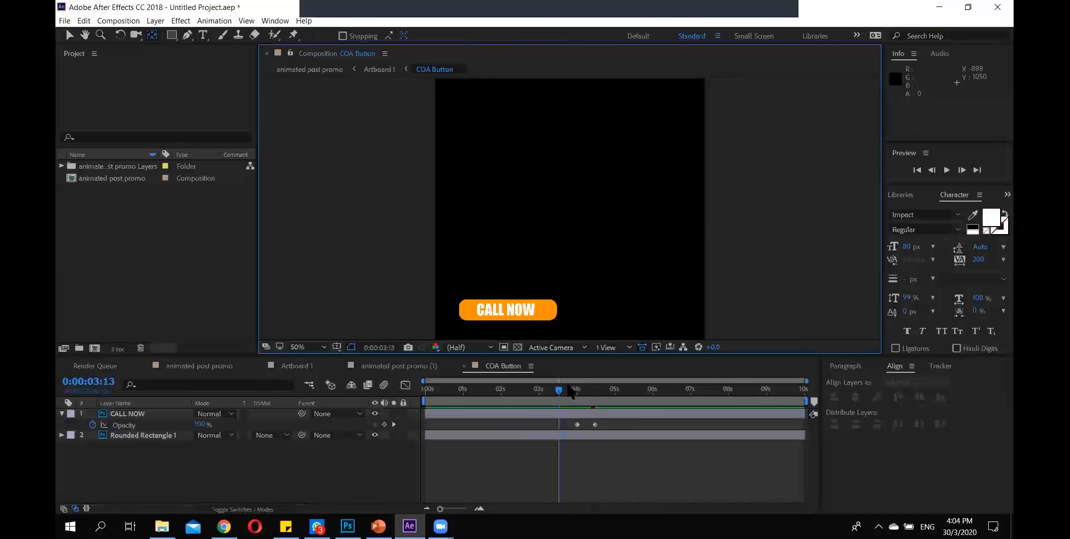
{"action": "scroll", "coordinate": [599, 258], "scroll_direction": "up", "scroll_amount": 4}
{"action": "key", "text": "h"}
{"action": "left_click_drag", "start_coordinate": [524, 290], "coordinate": [595, 191]}
{"action": "left_click", "coordinate": [552, 390]}
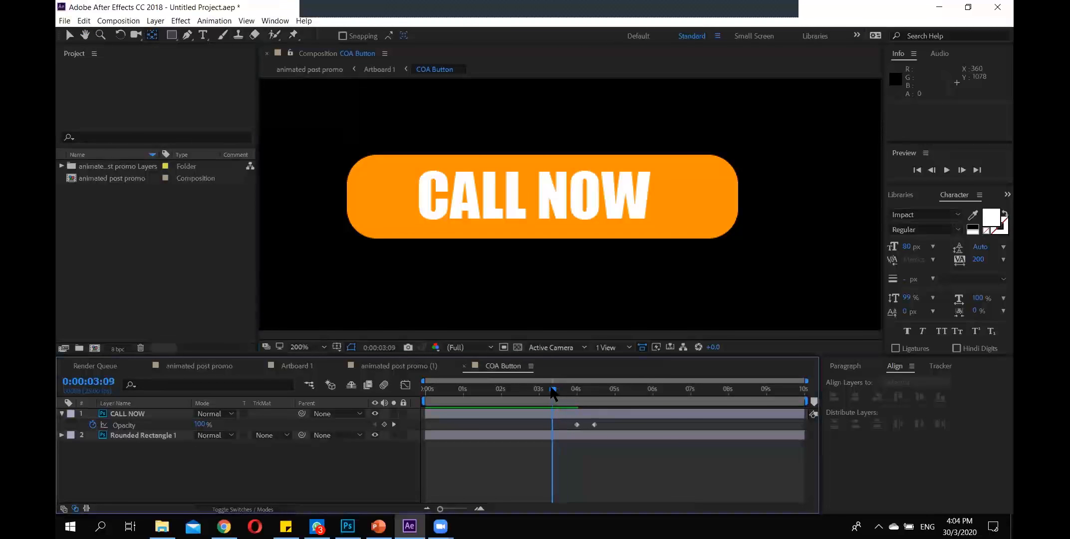
{"action": "key", "text": "space"}
{"action": "mouse_move", "coordinate": [553, 393]}
{"action": "left_mouse_down"}
{"action": "mouse_move", "coordinate": [595, 392]}
{"action": "mouse_move", "coordinate": [561, 392]}
{"action": "left_mouse_up"}
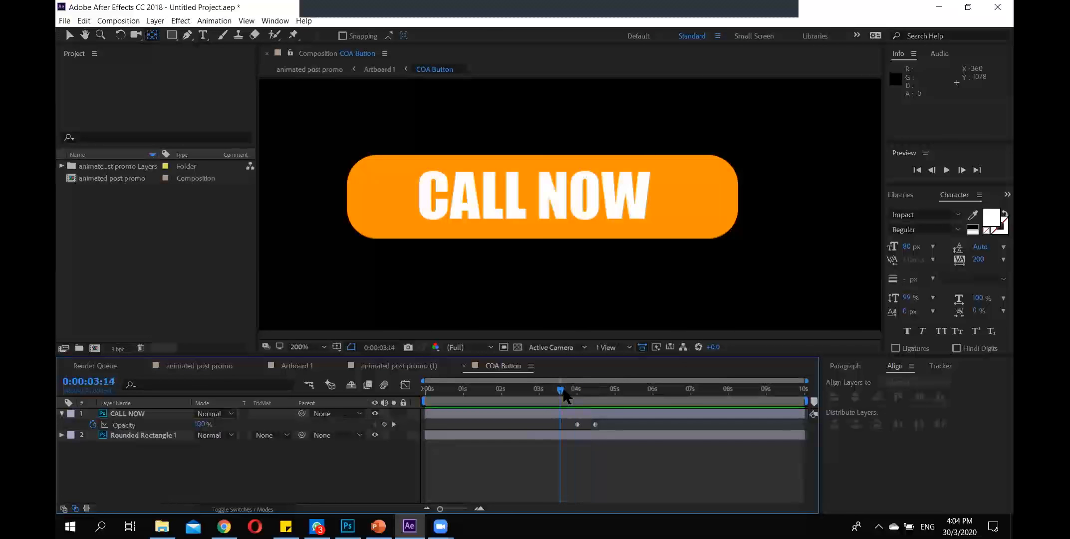
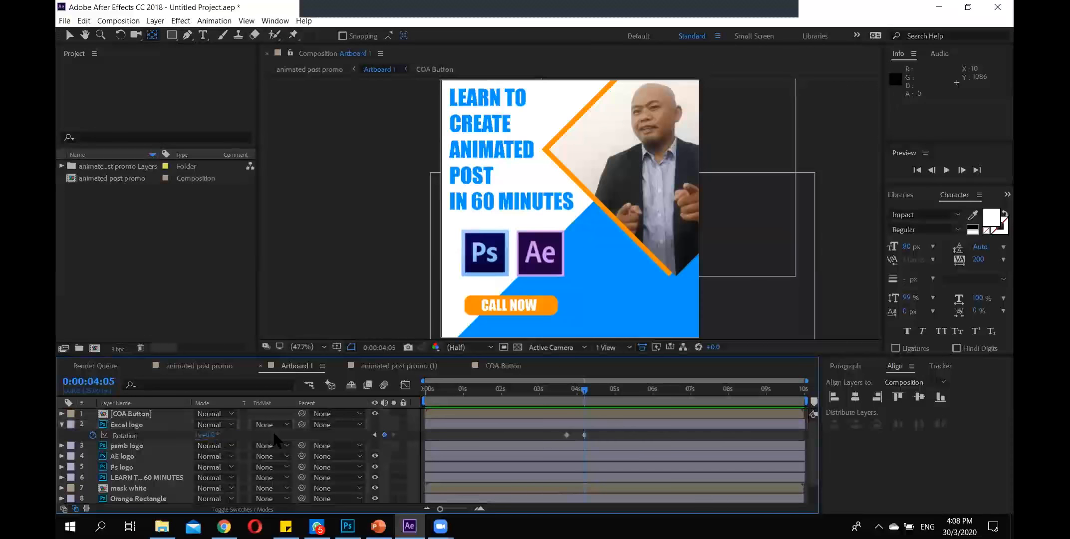
Advance the Artboard 1 playhead to 0:00:04:08 and make the Excel logo layer visible.
{"action": "key", "text": "Page_Down"}
{"action": "key", "text": "Page_Down"}
{"action": "key", "text": "Page_Down"}
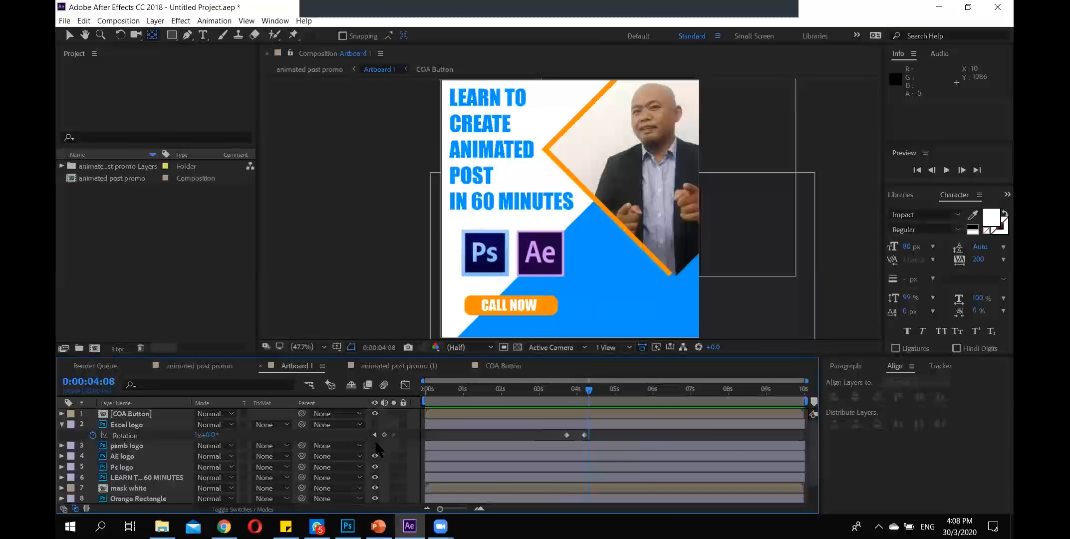
{"action": "left_click", "coordinate": [375, 424]}
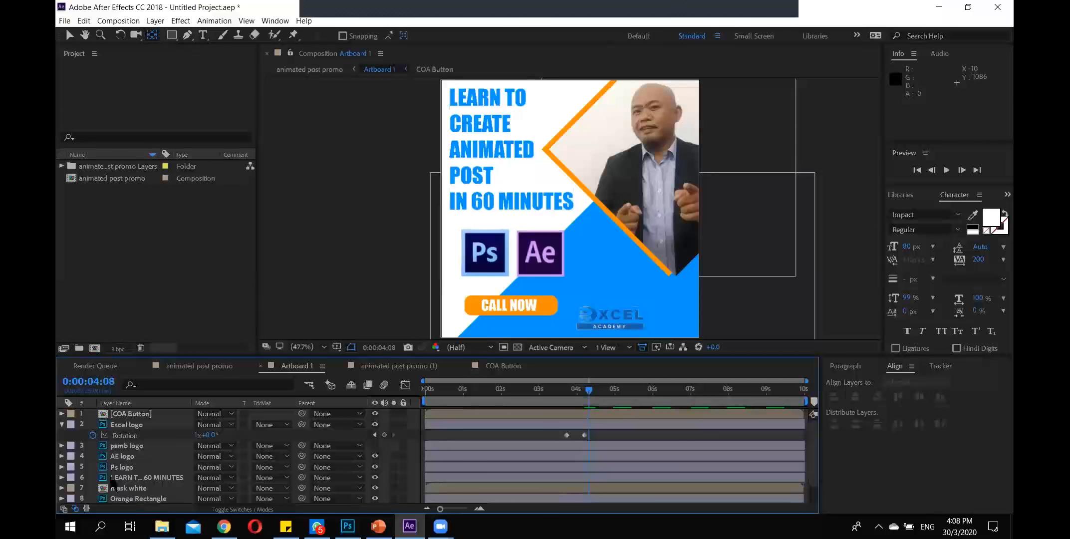
Add rotation keyframes to the psmb logo: 0x+0.0° at 0:00:04:08 and 1x+0.0° at 0:00:04:20.
{"action": "left_click", "coordinate": [137, 446]}
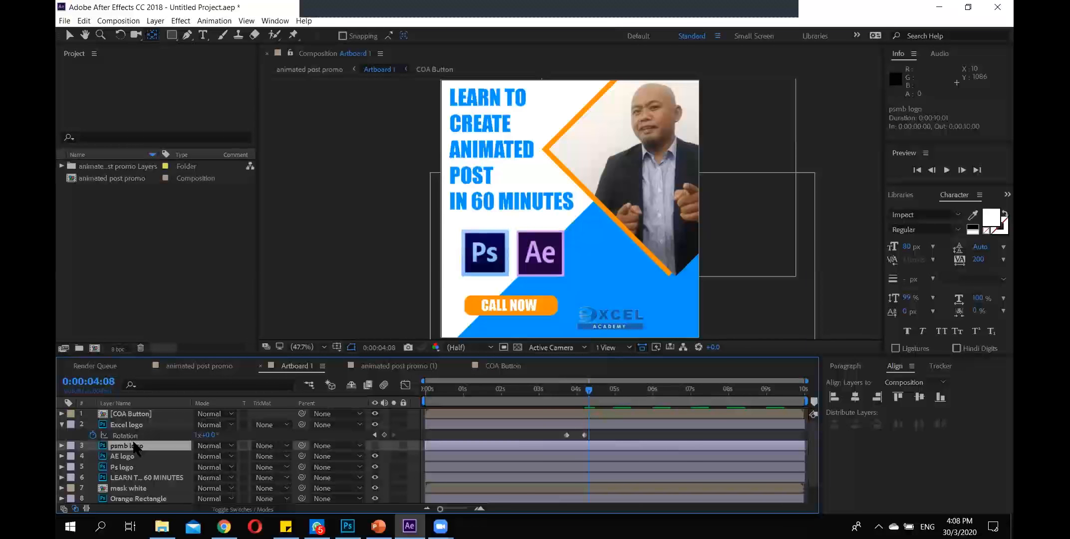
{"action": "key", "text": "r"}
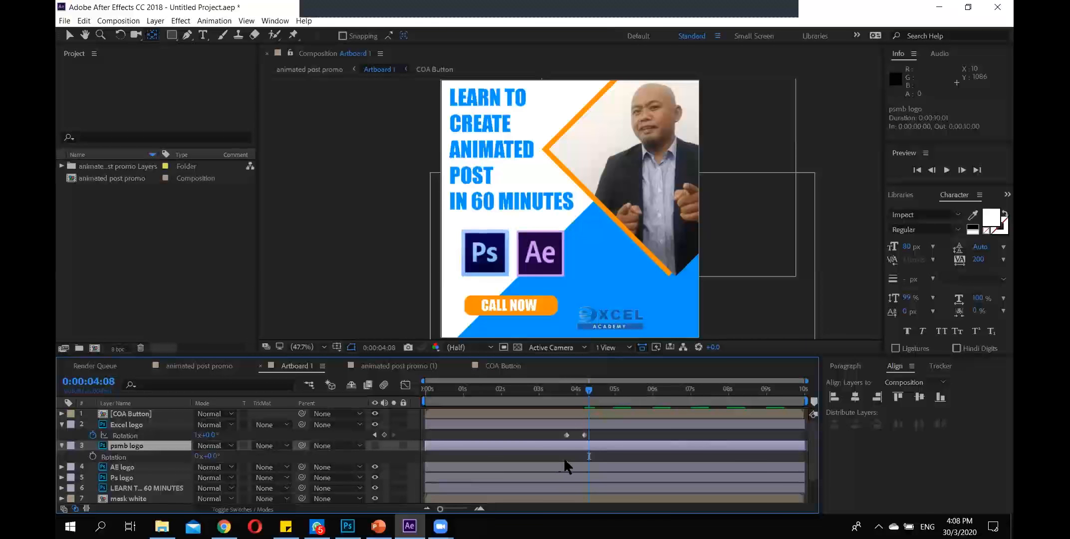
{"action": "left_click", "coordinate": [93, 456]}
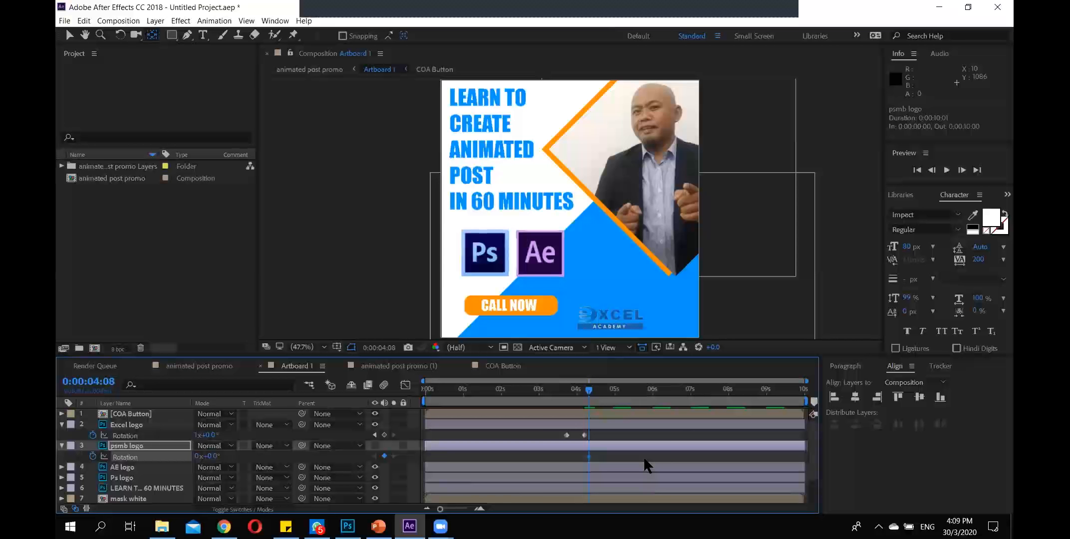
{"action": "key", "text": "space"}
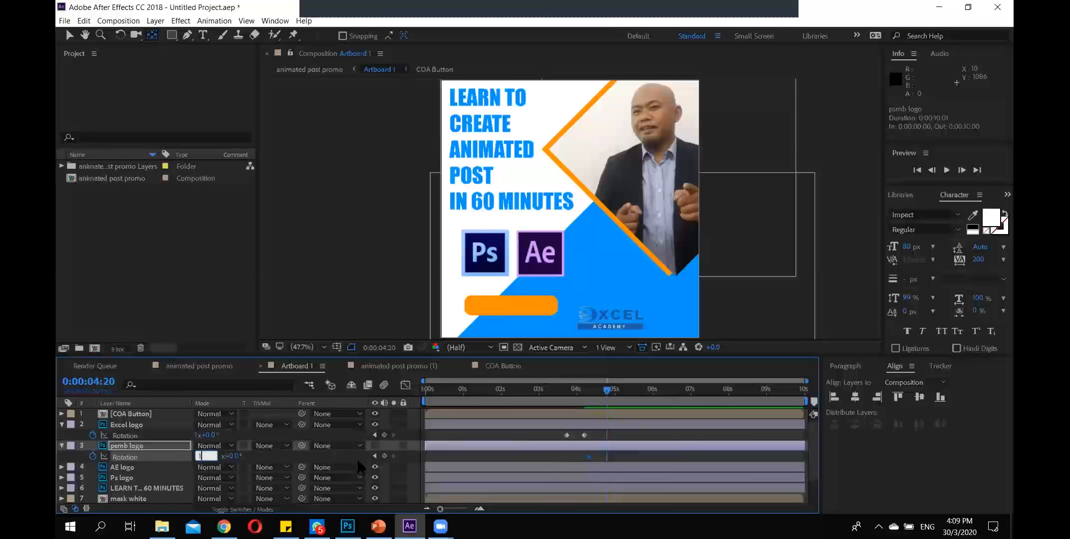
{"action": "key", "text": "Return"}
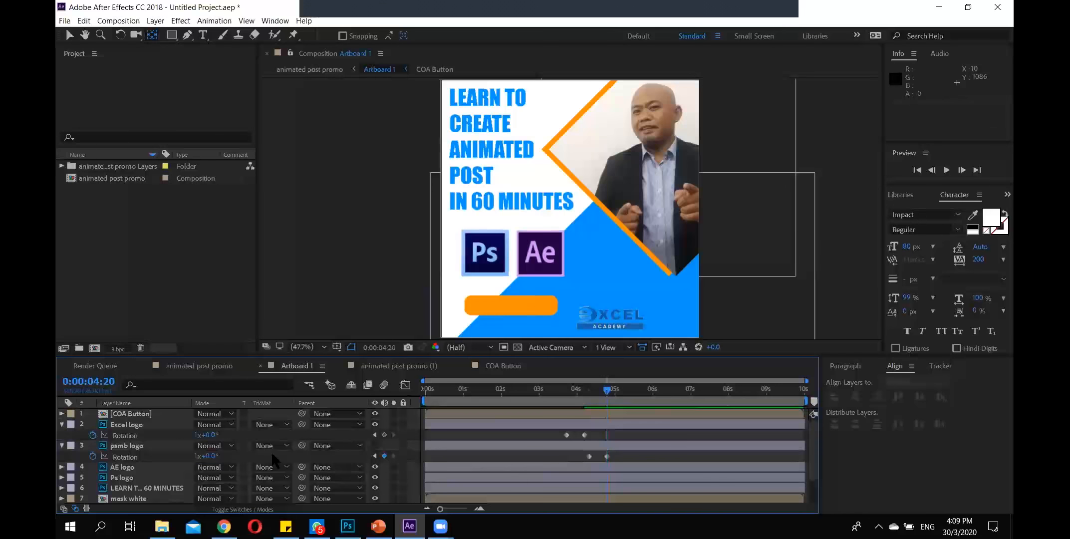
Collapse the Excel logo and psmb logo layers and make the psmb logo visible, with the playhead at 0:00:00:00.
{"action": "key", "text": "Home"}
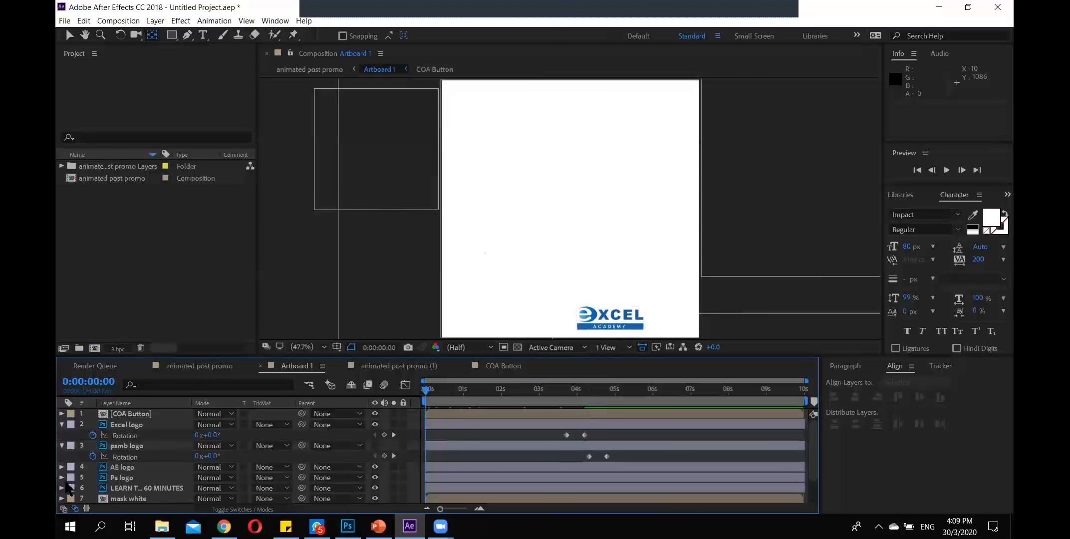
{"action": "left_click", "coordinate": [61, 424]}
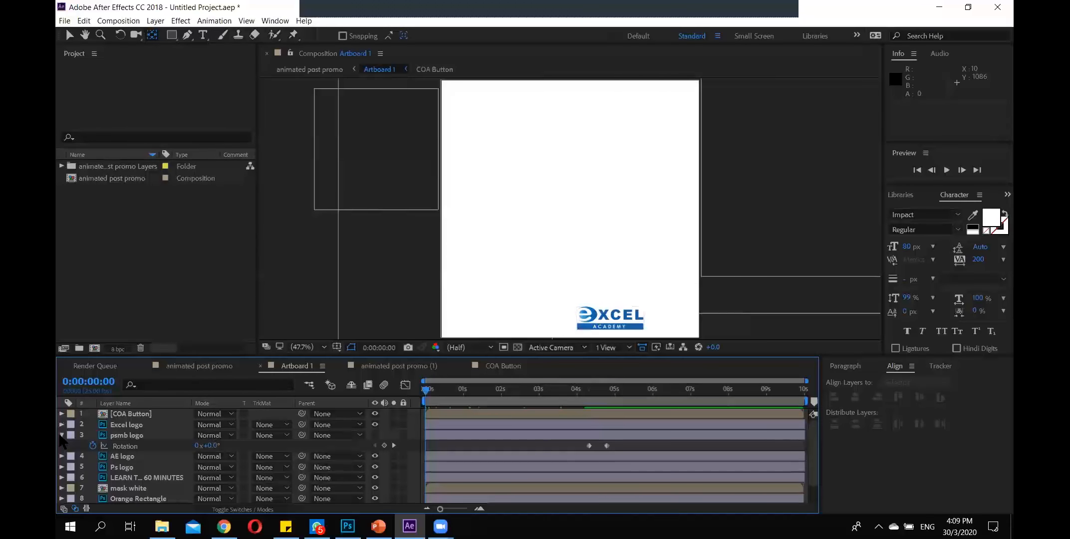
{"action": "left_click", "coordinate": [61, 436]}
{"action": "mouse_move", "coordinate": [430, 397]}
{"action": "left_mouse_down"}
{"action": "mouse_move", "coordinate": [482, 397]}
{"action": "mouse_move", "coordinate": [426, 397]}
{"action": "left_mouse_up"}
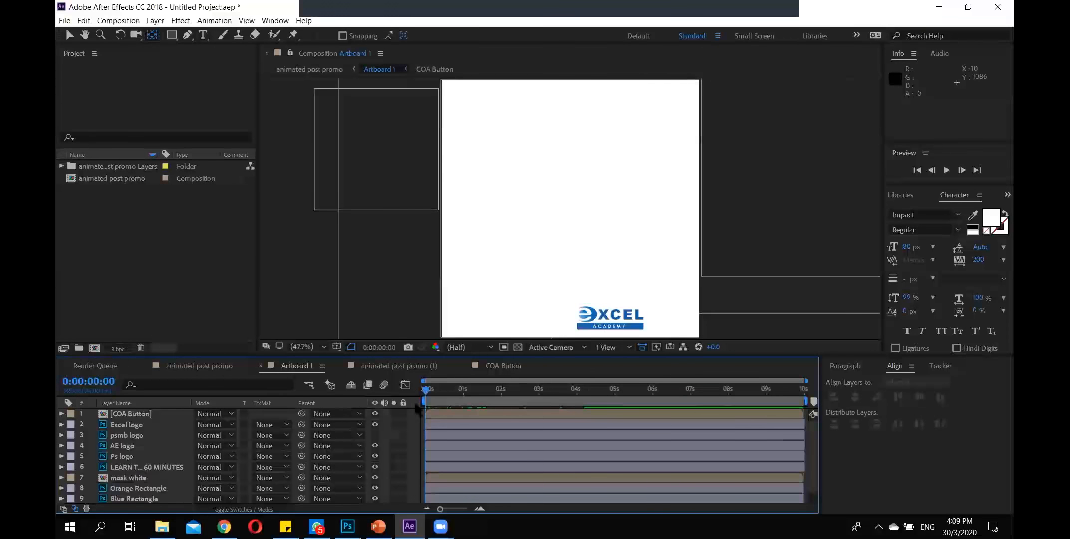
{"action": "left_click", "coordinate": [375, 434]}
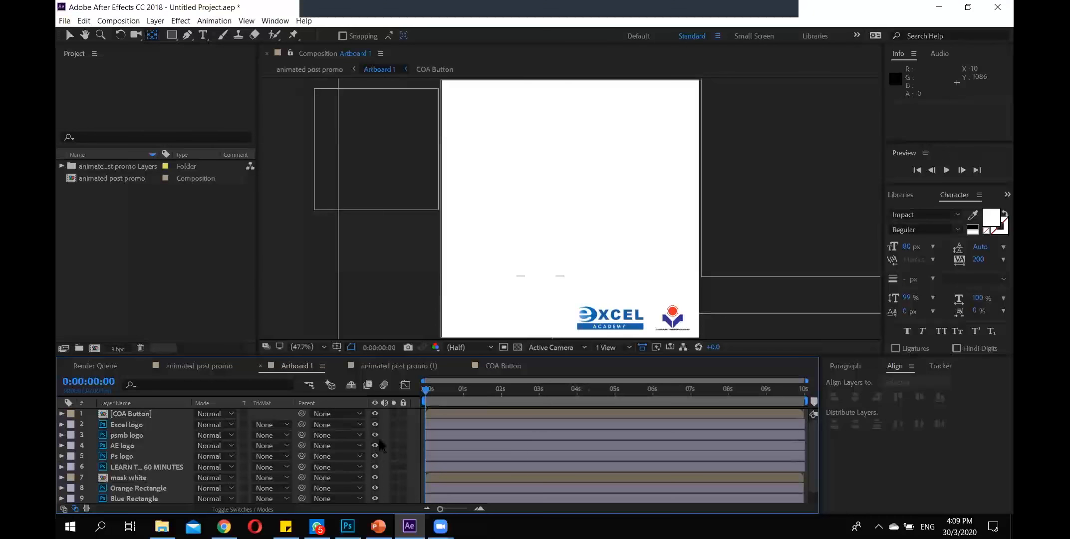
{"action": "mouse_move", "coordinate": [427, 397]}
{"action": "left_mouse_down"}
{"action": "mouse_move", "coordinate": [449, 397]}
{"action": "mouse_move", "coordinate": [417, 395]}
{"action": "mouse_move", "coordinate": [457, 398]}
{"action": "mouse_move", "coordinate": [426, 398]}
{"action": "left_mouse_up"}
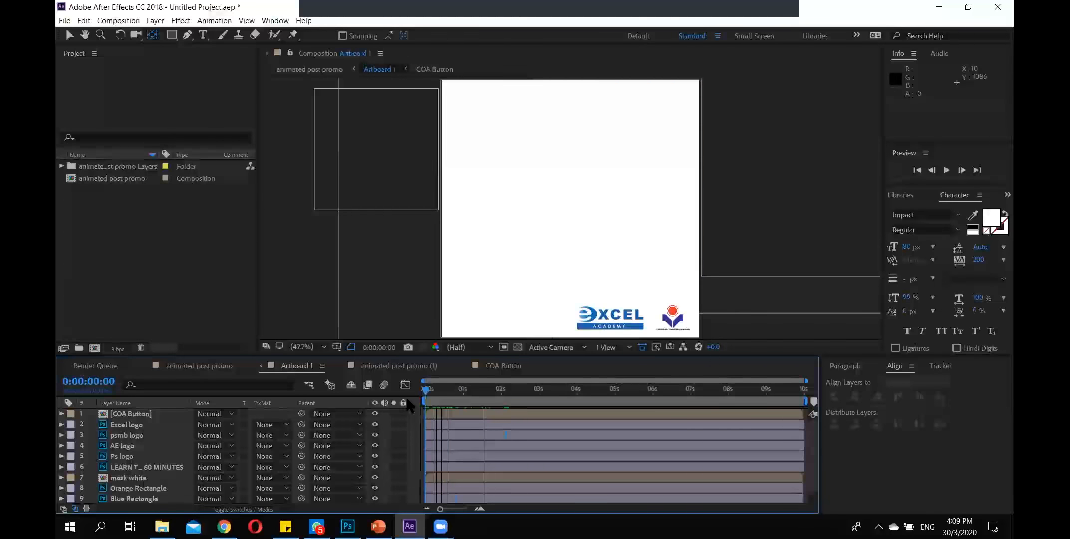
Trim the start of the Excel logo layer to its first rotation keyframe at 0:00:03:18.
{"action": "left_click", "coordinate": [61, 424]}
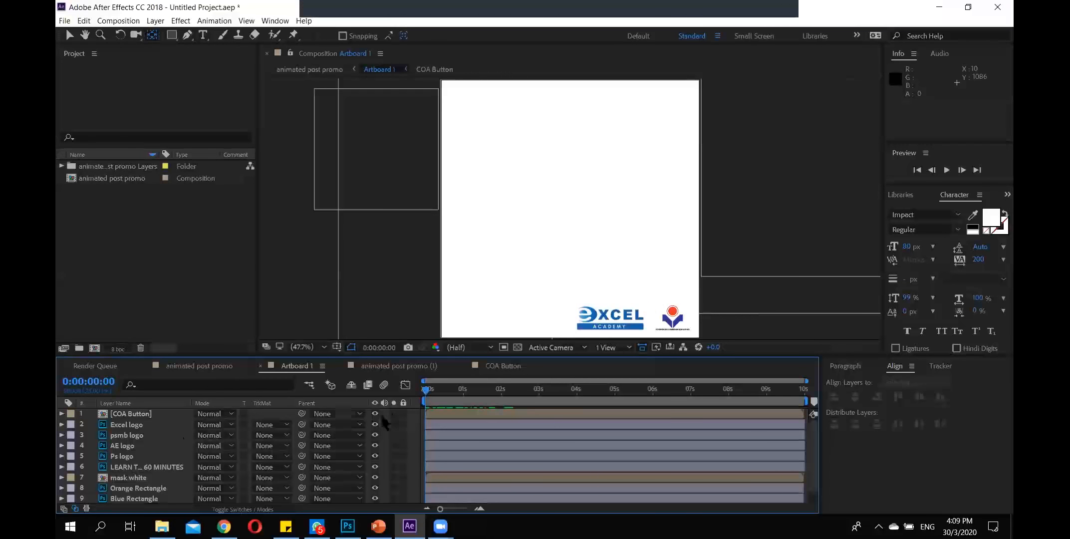
{"action": "left_click", "coordinate": [62, 414]}
{"action": "left_click_drag", "start_coordinate": [425, 396], "coordinate": [562, 397]}
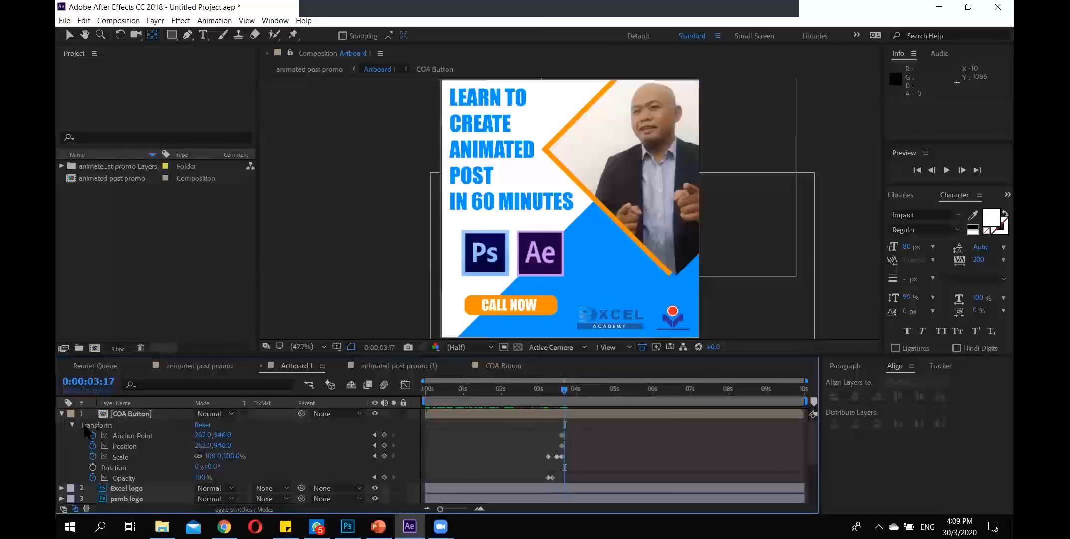
{"action": "left_click", "coordinate": [62, 414]}
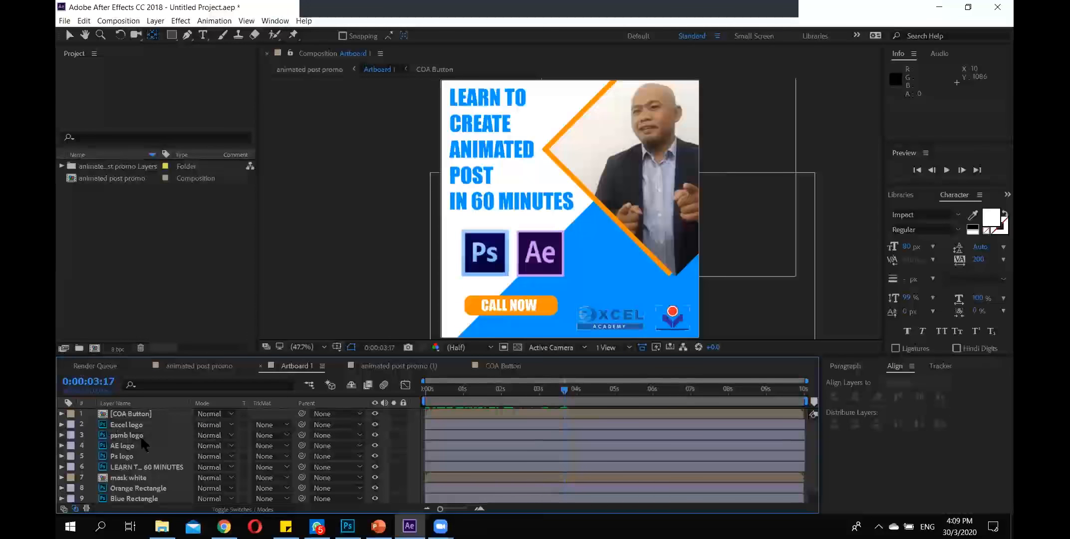
{"action": "left_click", "coordinate": [62, 425]}
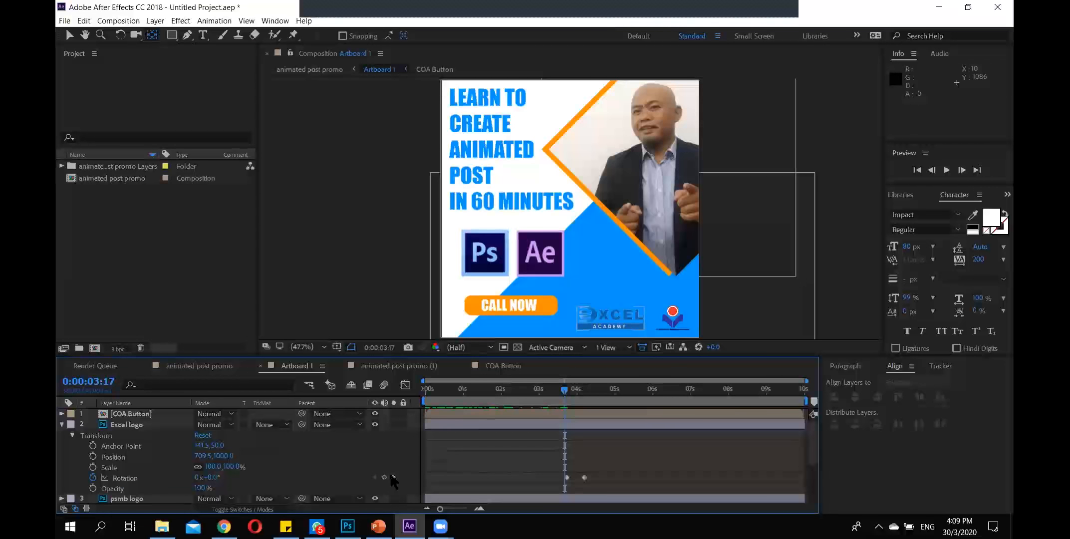
{"action": "left_click", "coordinate": [394, 478]}
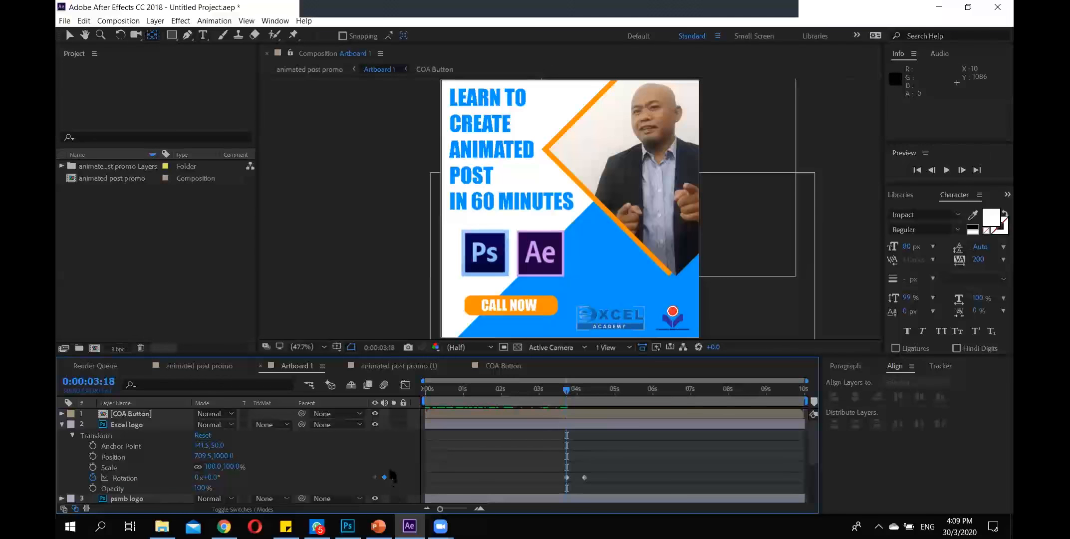
{"action": "left_click", "coordinate": [62, 425]}
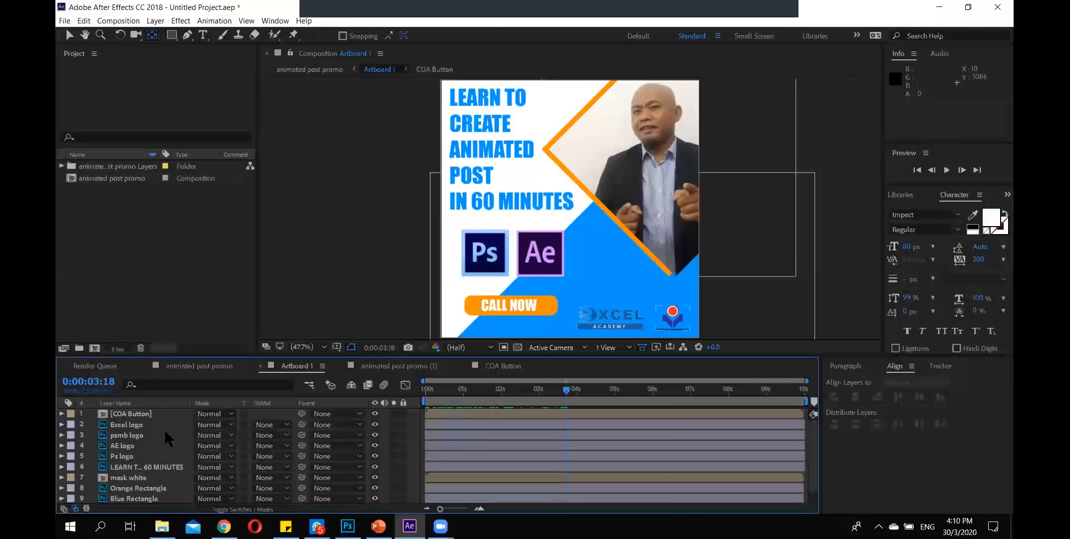
{"action": "left_click_drag", "start_coordinate": [427, 425], "coordinate": [567, 433]}
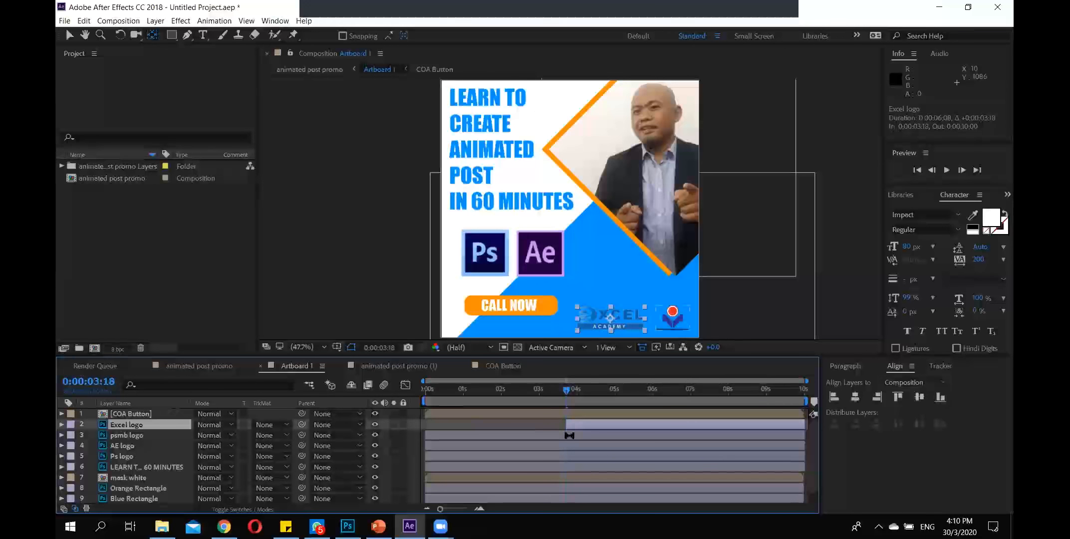
Trim the start of the psmb logo layer to its first rotation keyframe at 0:00:04:08.
{"action": "left_click", "coordinate": [162, 435]}
{"action": "key", "text": "u"}
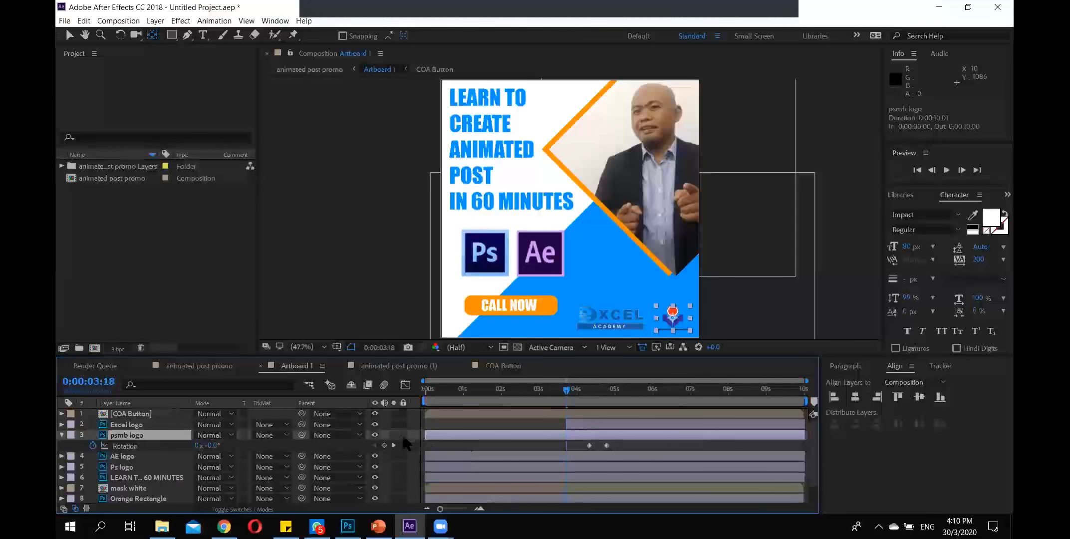
{"action": "left_click", "coordinate": [394, 445]}
{"action": "left_click_drag", "start_coordinate": [424, 434], "coordinate": [587, 451]}
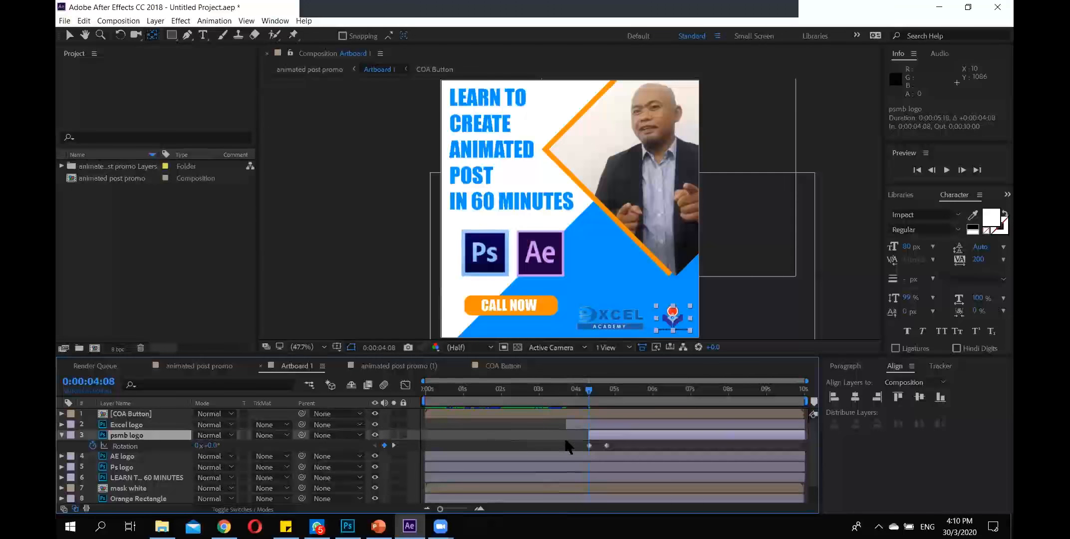
Preview the full Artboard 1 animation from the start and return the playhead to 0:00:00:00.
{"action": "left_click_drag", "start_coordinate": [587, 400], "coordinate": [400, 407]}
{"action": "key", "text": "space"}
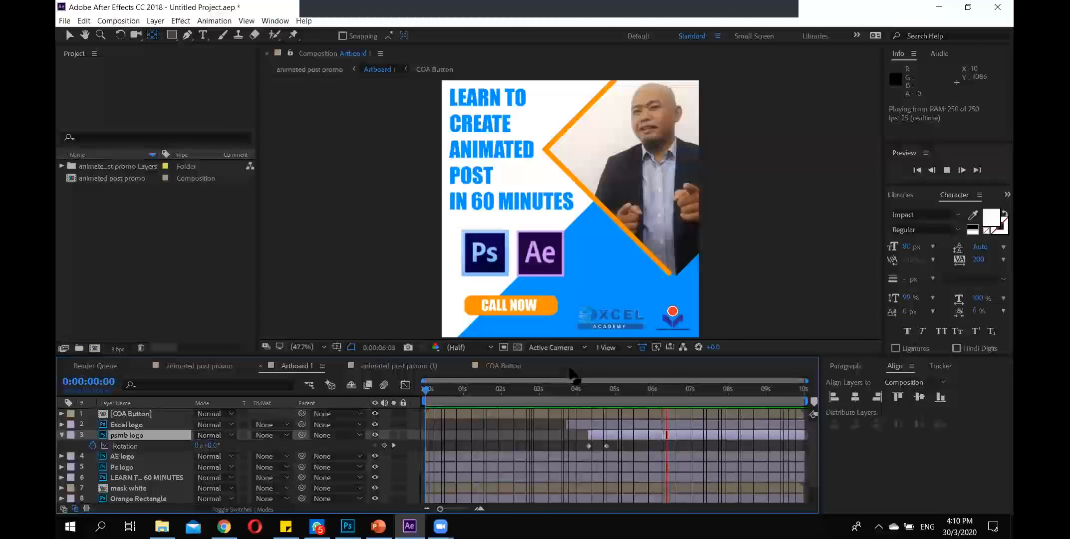
{"action": "left_click_drag", "start_coordinate": [573, 388], "coordinate": [411, 413]}
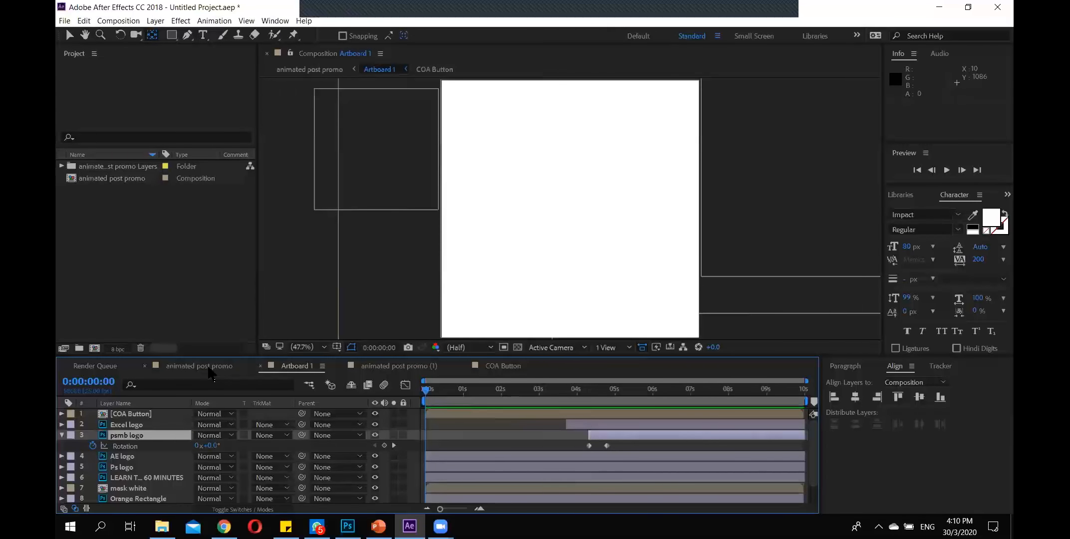
Import bensound-energy.mp3 from the sound folder and add it below Artboard 1 in the animated post promo composition.
{"action": "left_click", "coordinate": [209, 368]}
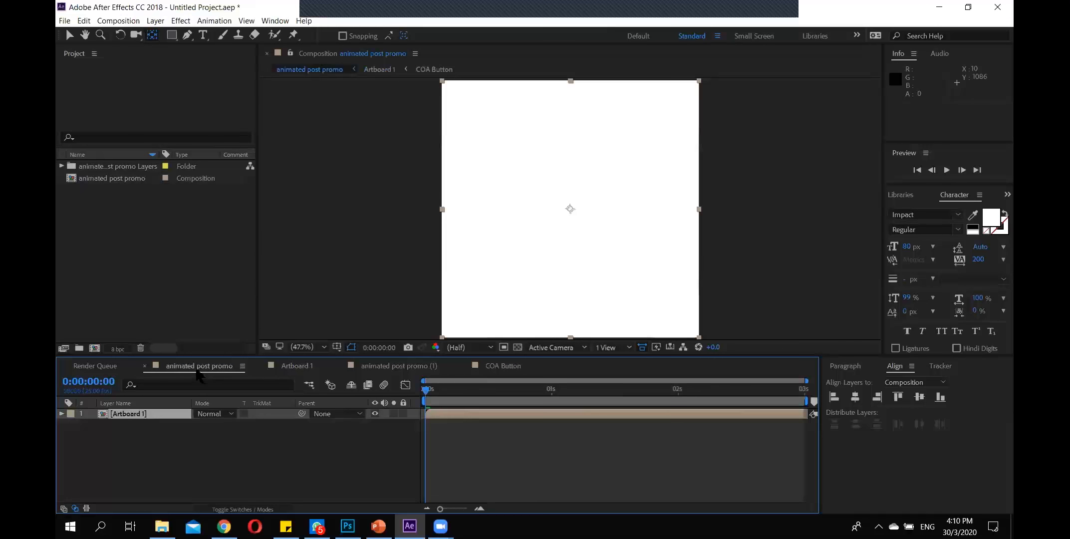
{"action": "mouse_move", "coordinate": [437, 396]}
{"action": "left_mouse_down"}
{"action": "mouse_move", "coordinate": [490, 392]}
{"action": "mouse_move", "coordinate": [426, 394]}
{"action": "left_mouse_up"}
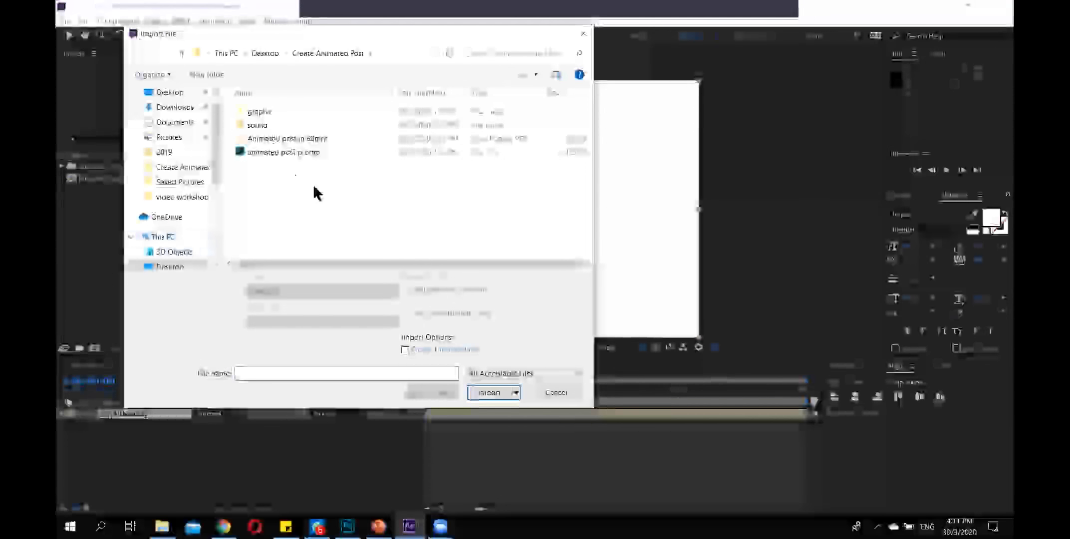
{"action": "double_click", "coordinate": [270, 124]}
{"action": "left_click", "coordinate": [271, 111]}
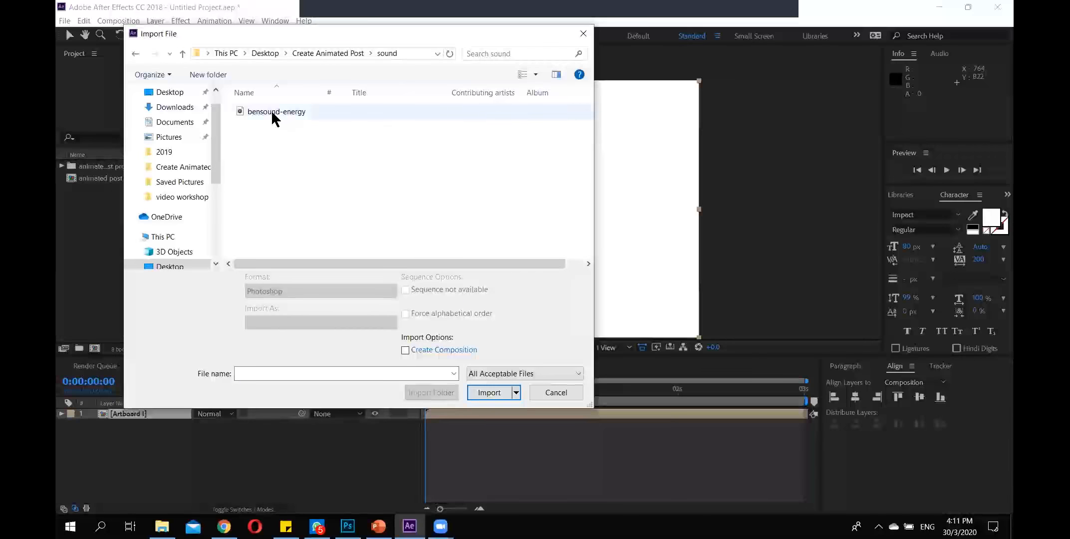
{"action": "left_click", "coordinate": [496, 392]}
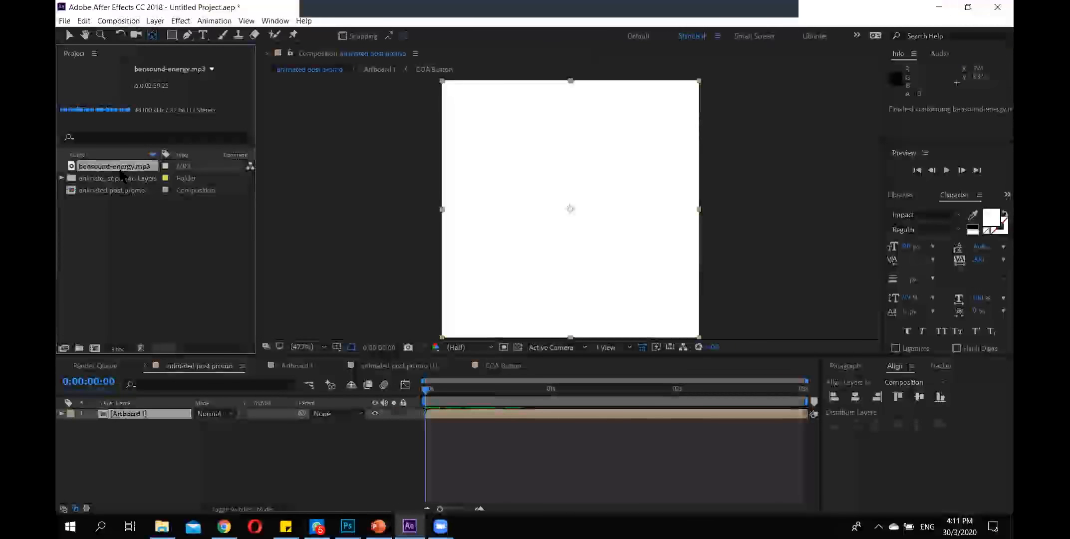
{"action": "left_click_drag", "start_coordinate": [120, 168], "coordinate": [110, 455]}
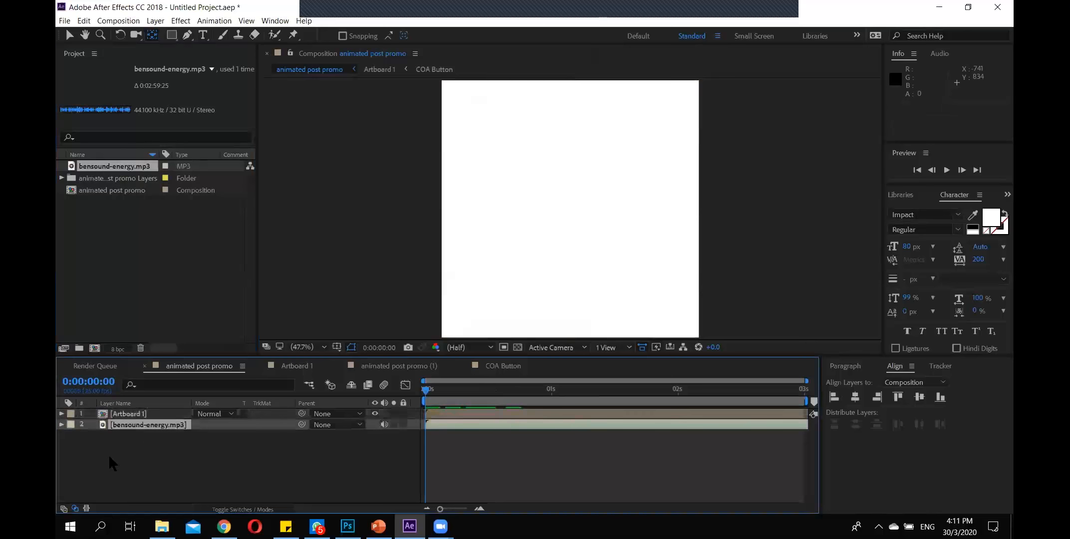
Preview the animated post promo composition with the added music track.
{"action": "key", "text": "space"}
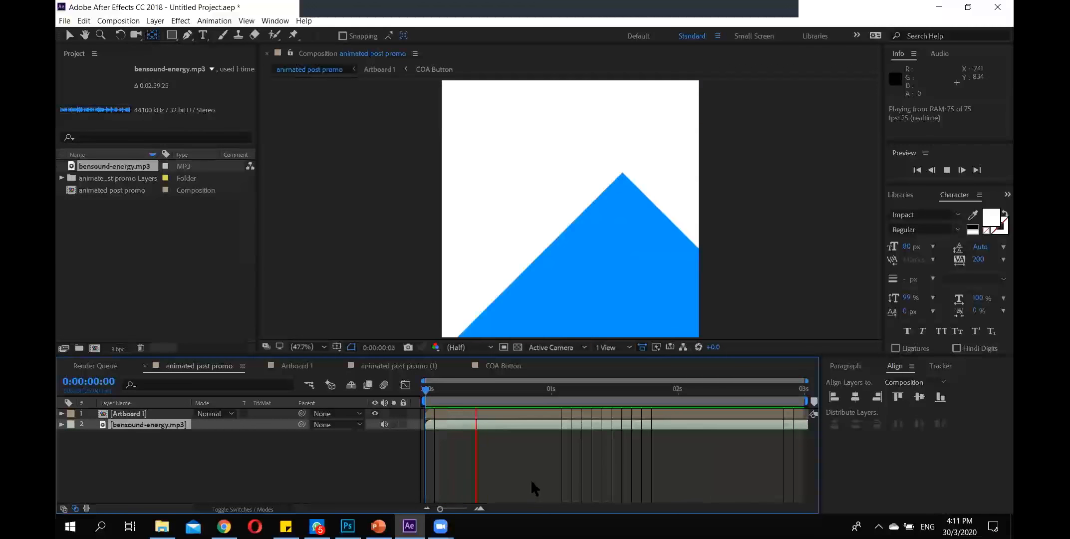
{"action": "key", "text": "space"}
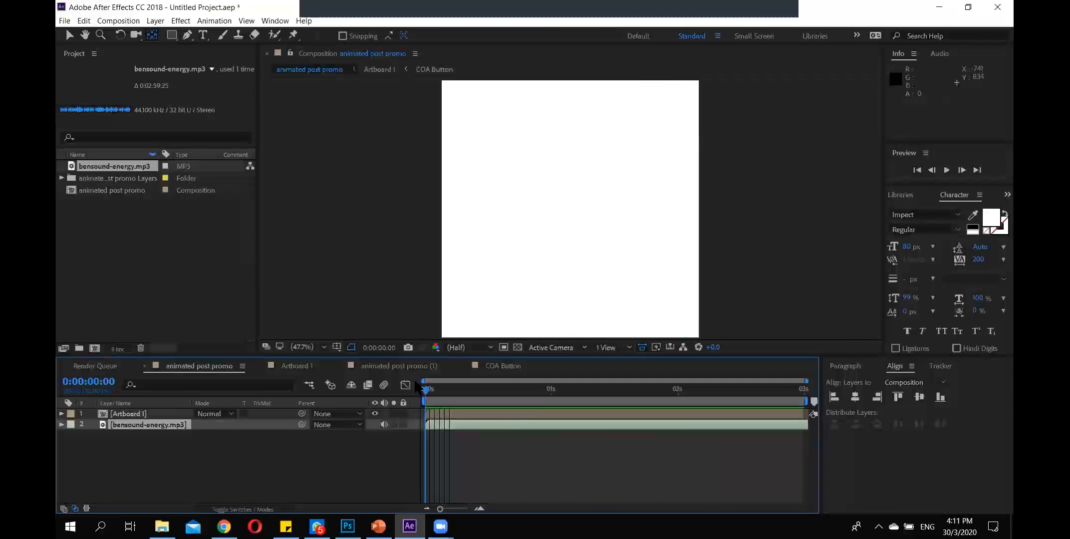
Switch the composition's audio preview option off and back on.
{"action": "left_click", "coordinate": [120, 21]}
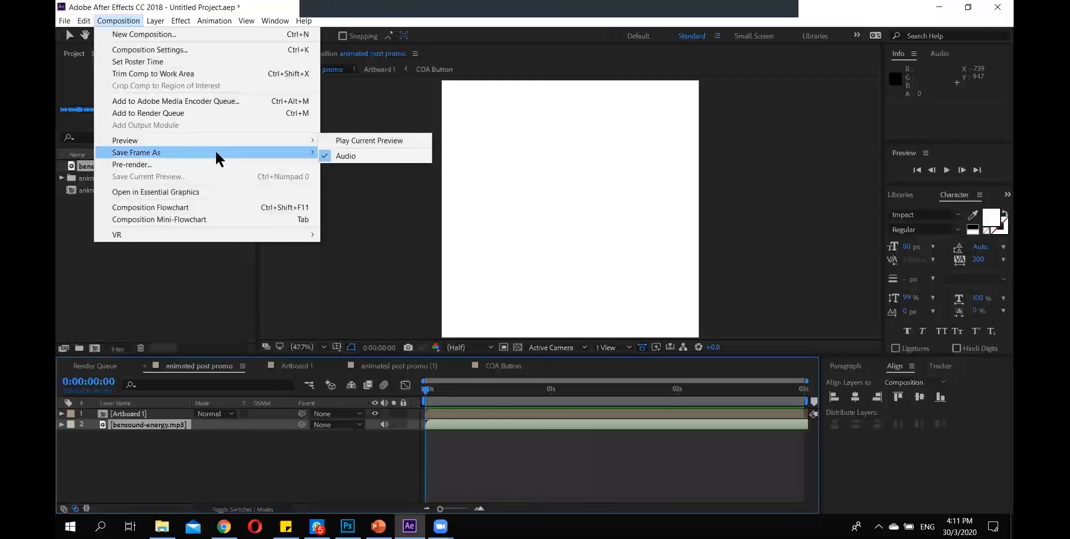
{"action": "mouse_move", "coordinate": [218, 141]}
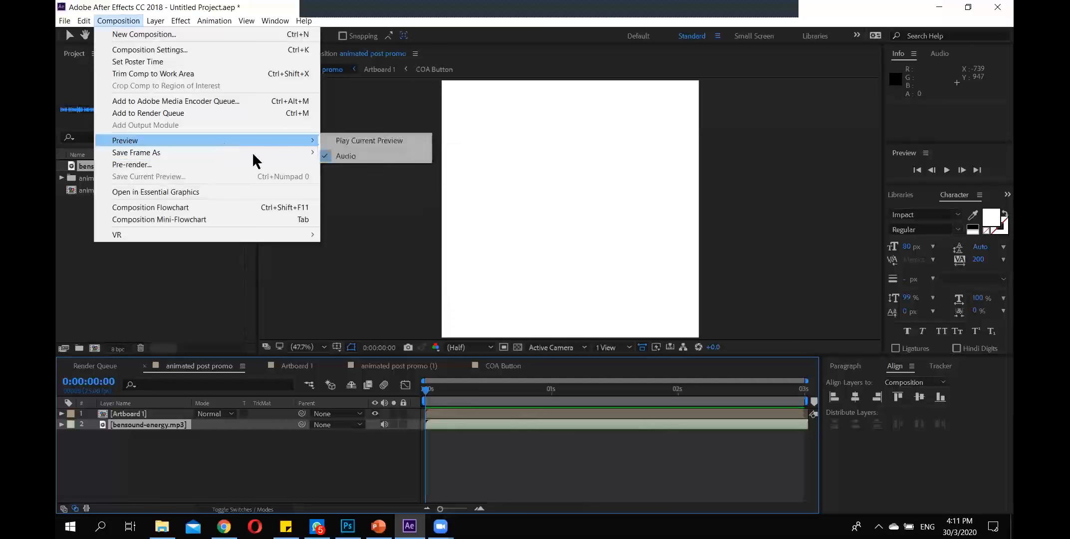
{"action": "left_click", "coordinate": [371, 156]}
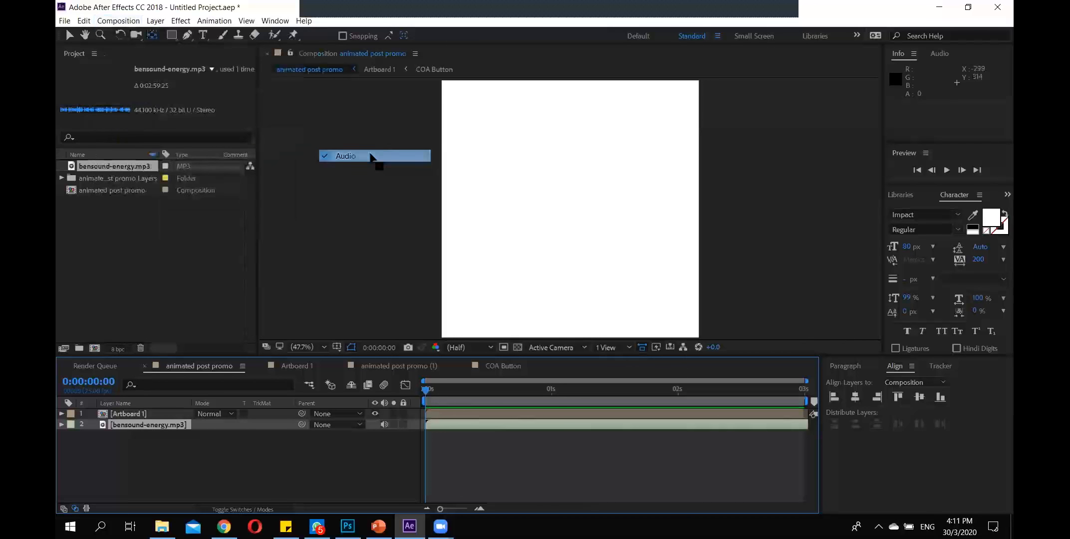
{"action": "left_click", "coordinate": [118, 21]}
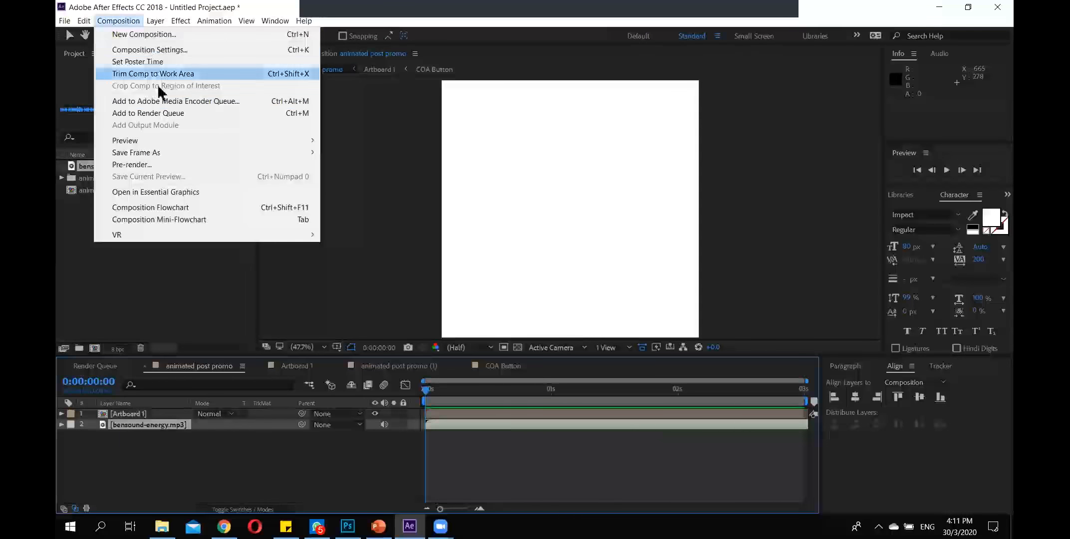
{"action": "mouse_move", "coordinate": [200, 140]}
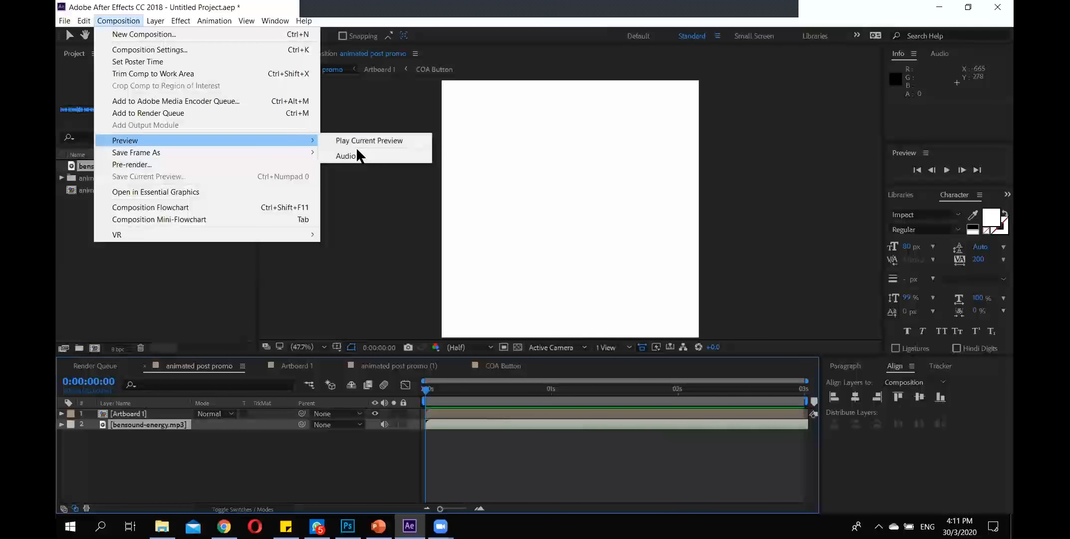
{"action": "left_click", "coordinate": [358, 154]}
Replay the animated post promo composition from 0:00:00:00 to check the music playback.
{"action": "mouse_move", "coordinate": [427, 389]}
{"action": "left_mouse_down"}
{"action": "mouse_move", "coordinate": [446, 392]}
{"action": "mouse_move", "coordinate": [427, 392]}
{"action": "left_mouse_up"}
{"action": "key", "text": "space"}
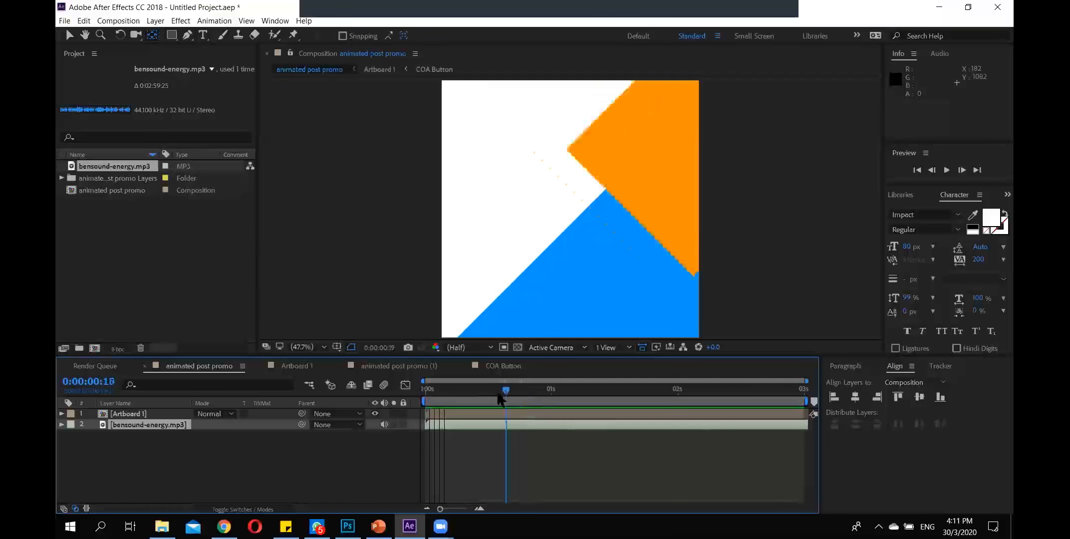
{"action": "key", "text": "space"}
{"action": "key", "text": "space"}
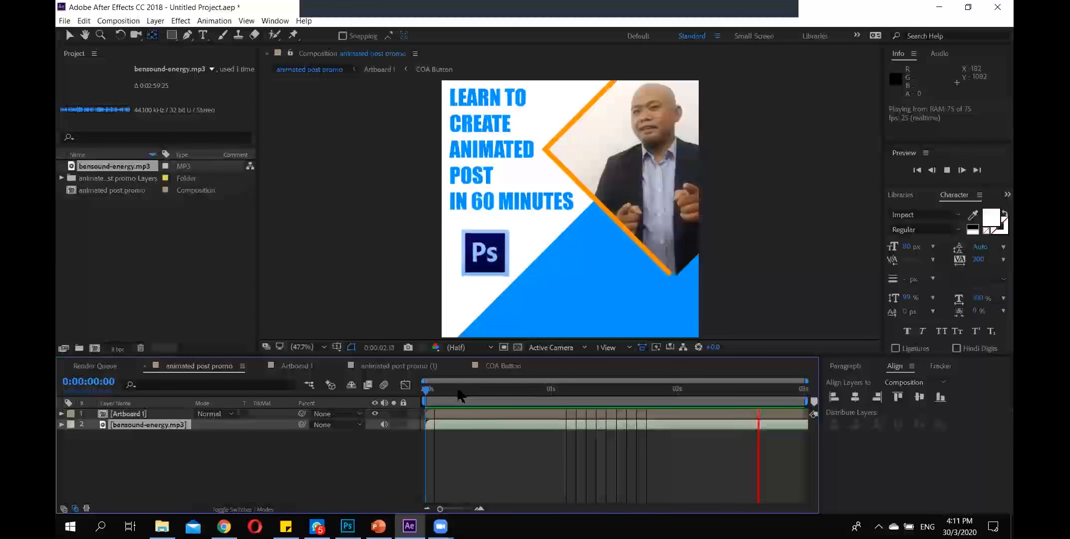
{"action": "key", "text": "space"}
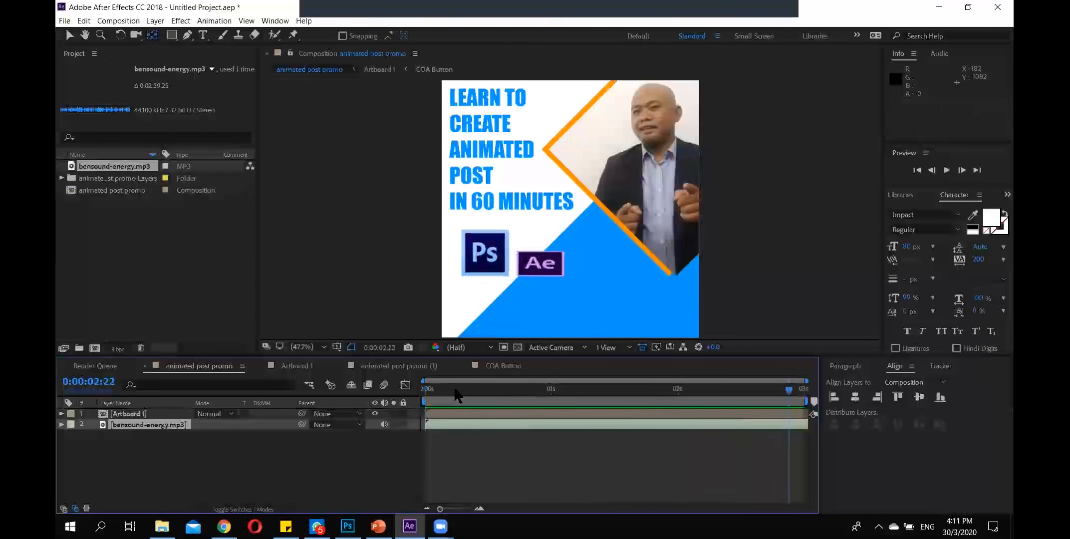
Reveal the audio waveform of the bensound-energy.mp3 layer and play the composition against it.
{"action": "left_click", "coordinate": [72, 436]}
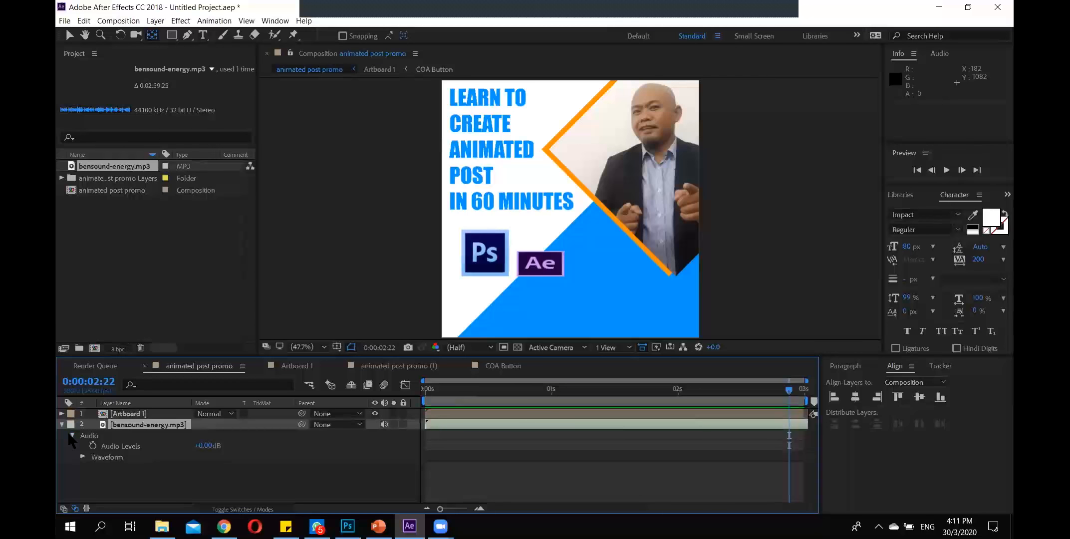
{"action": "left_click", "coordinate": [83, 457]}
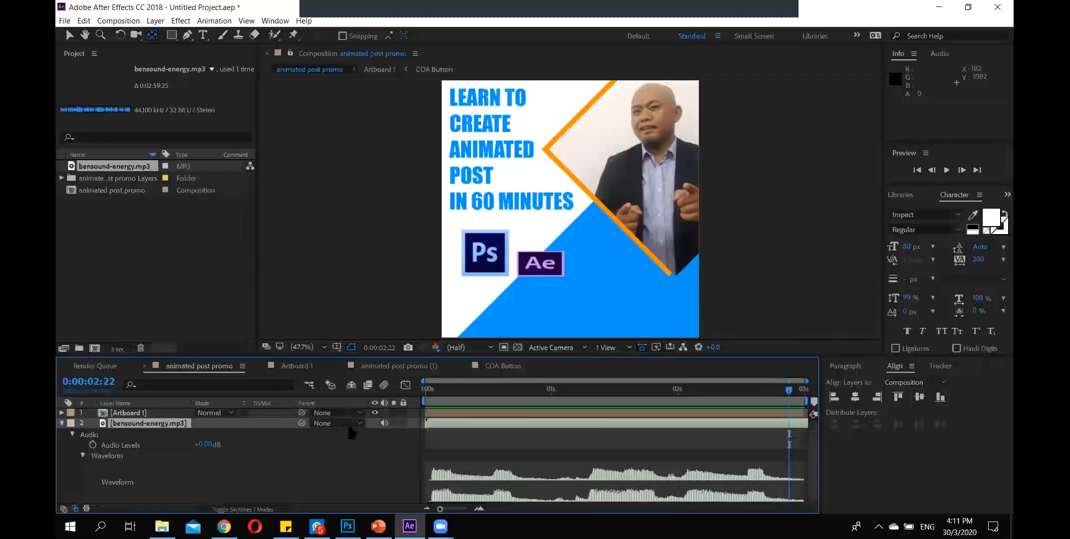
{"action": "key", "text": "space"}
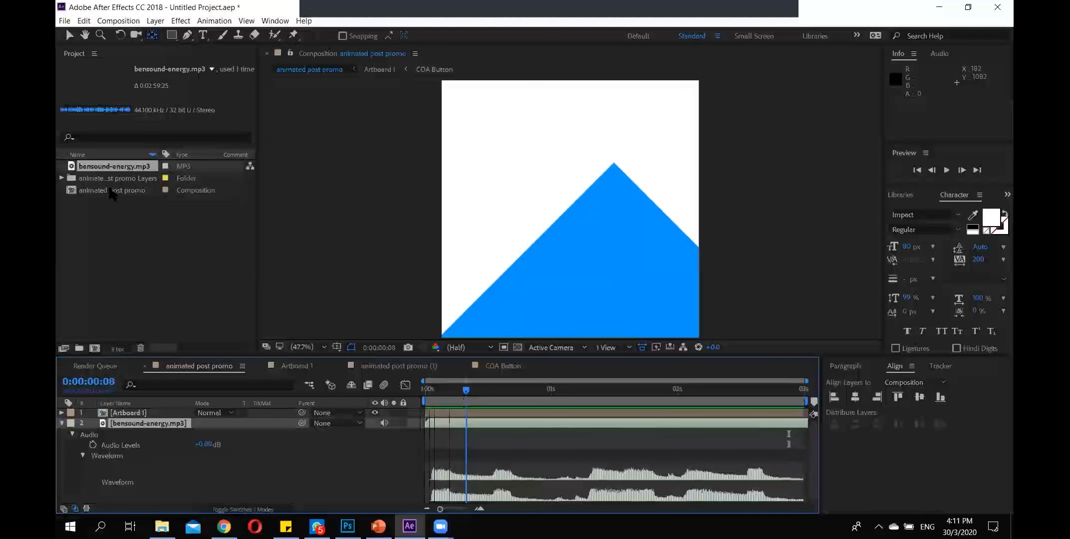
Set the default audio output in the Audio Hardware preferences to Speakers (Realtek(R) Audio) and accept the device change.
{"action": "left_click", "coordinate": [65, 20]}
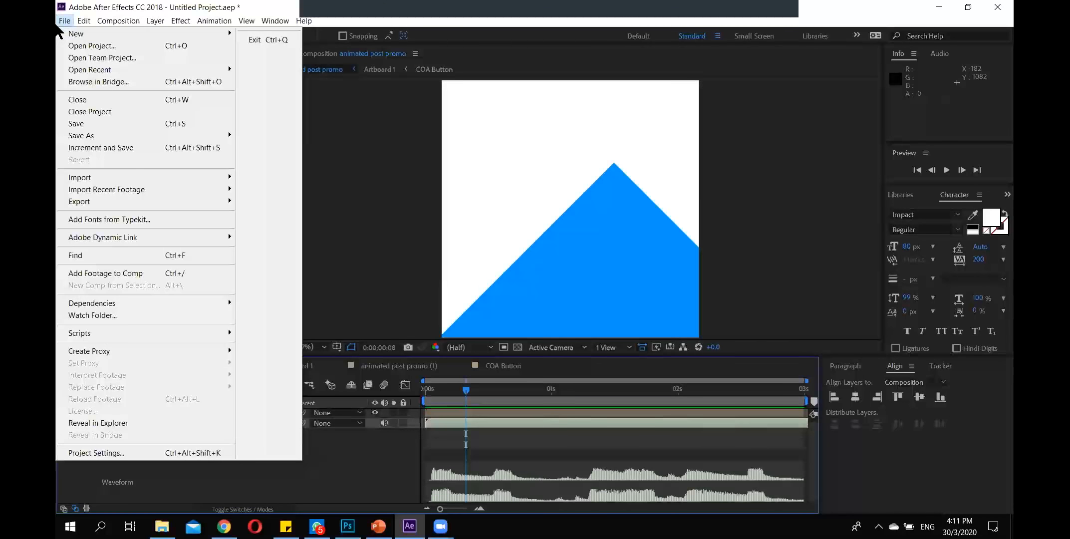
{"action": "mouse_move", "coordinate": [77, 25]}
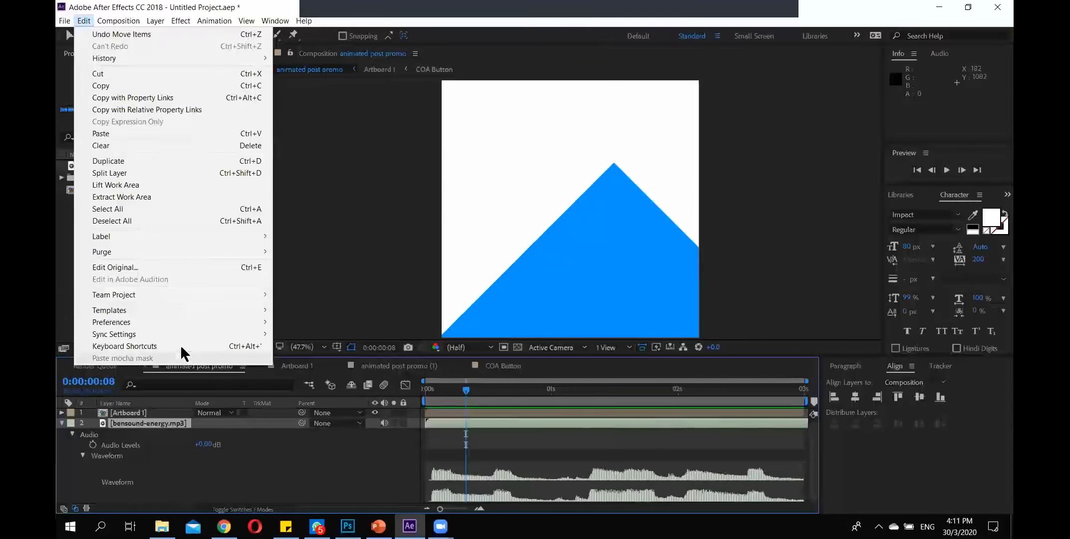
{"action": "mouse_move", "coordinate": [178, 322]}
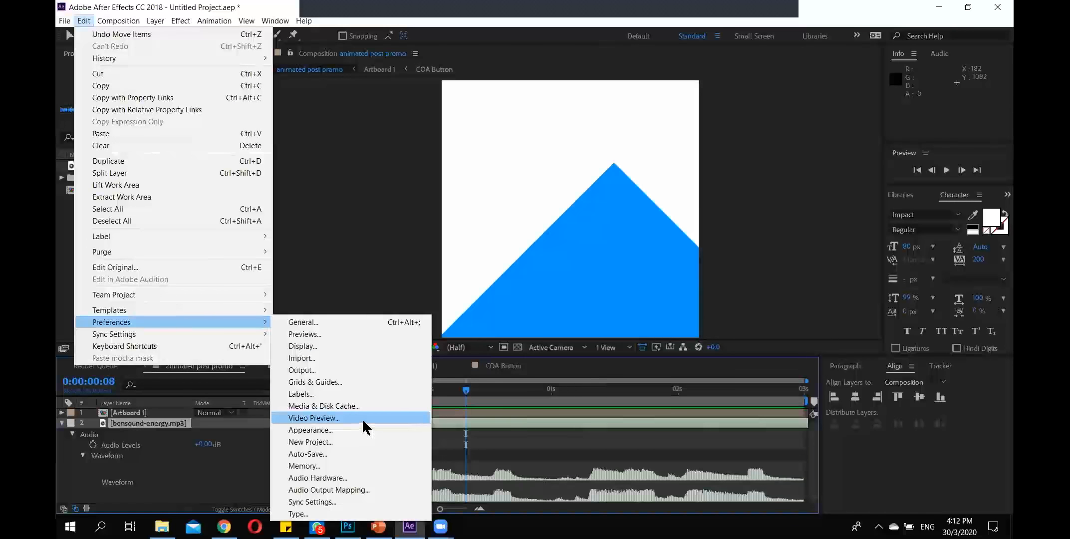
{"action": "left_click", "coordinate": [372, 477]}
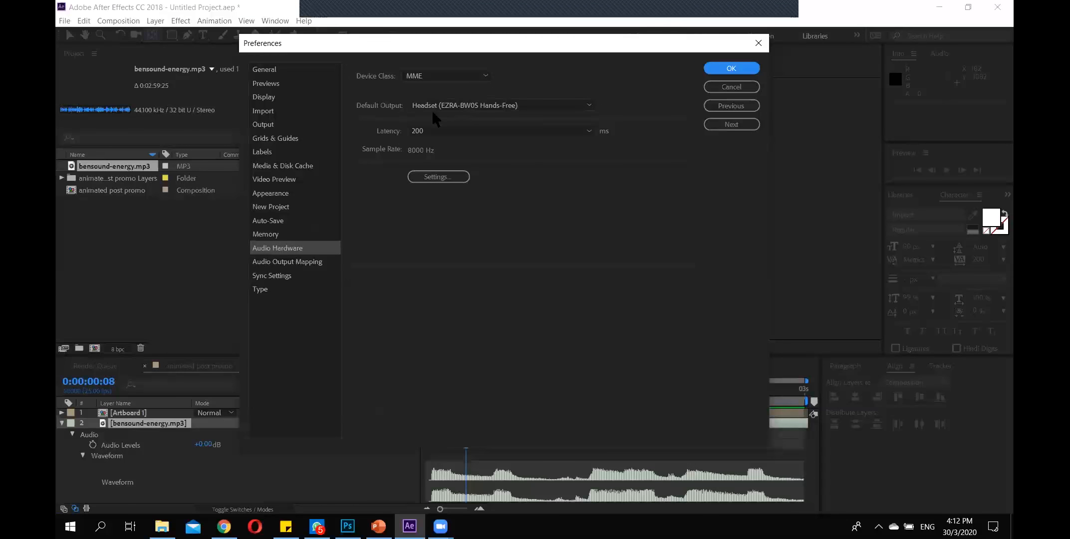
{"action": "left_click", "coordinate": [527, 105]}
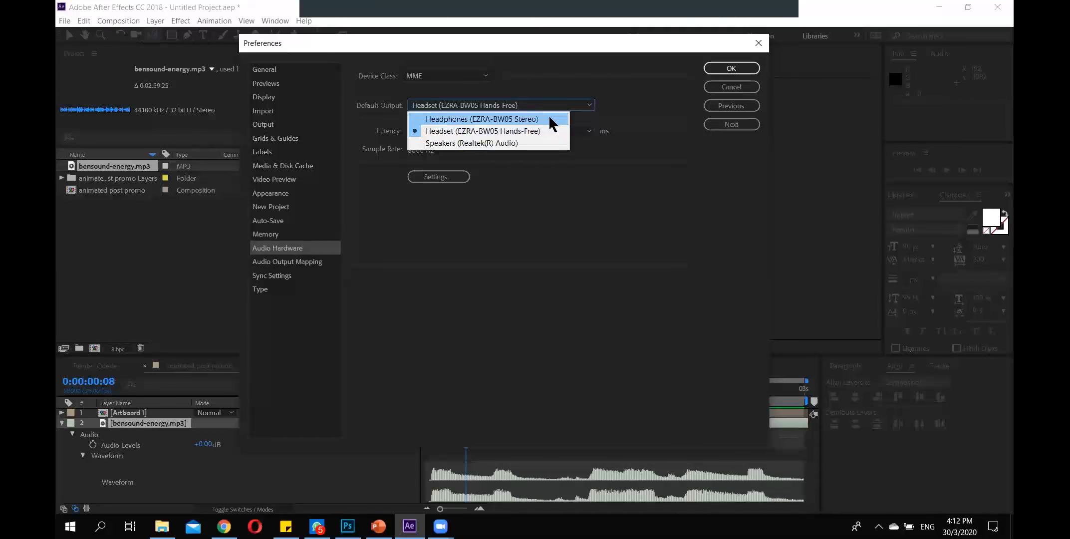
{"action": "left_click", "coordinate": [546, 143]}
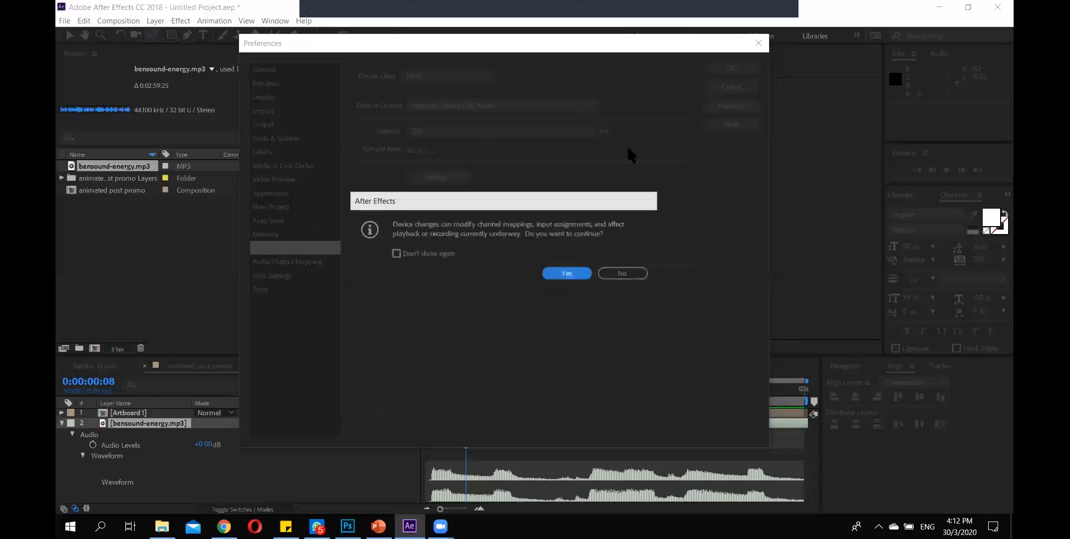
{"action": "left_click", "coordinate": [580, 275]}
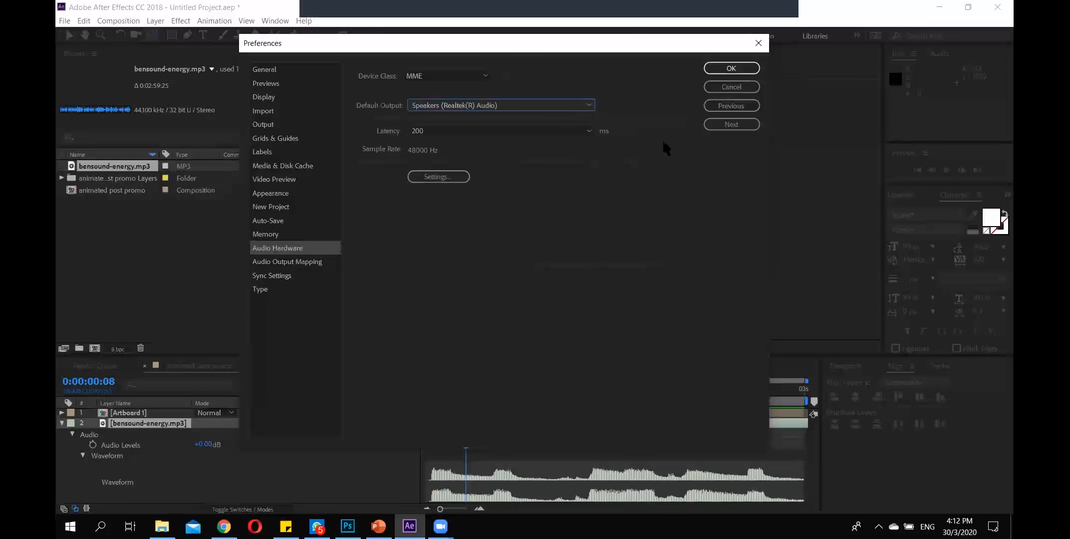
{"action": "left_click", "coordinate": [731, 69]}
Preview the composition through the selected audio output, and collapse the bensound-energy.mp3 layer's properties.
{"action": "key", "text": "space"}
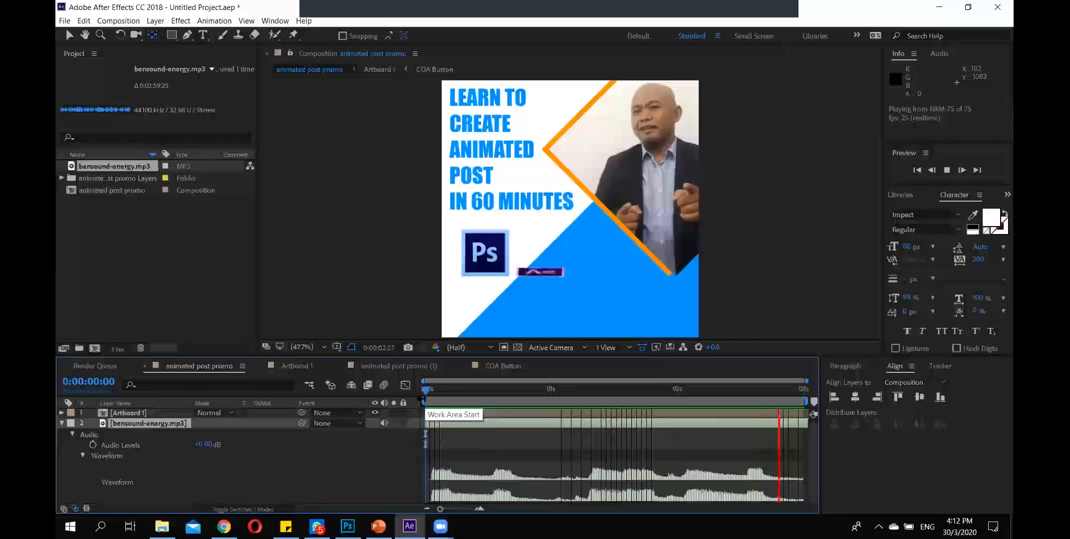
{"action": "left_click", "coordinate": [431, 389]}
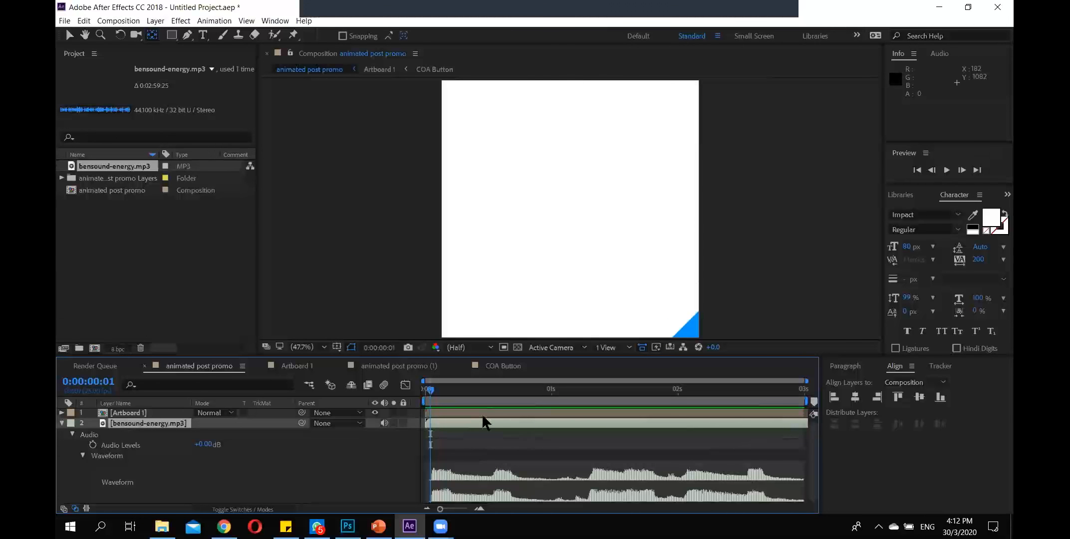
{"action": "left_click", "coordinate": [62, 424]}
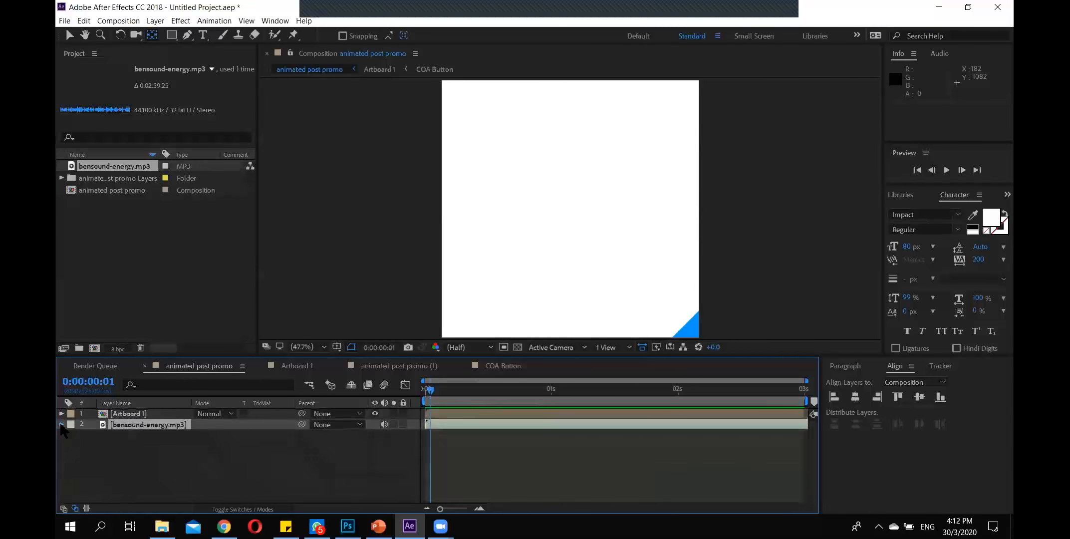
Set the animated post promo composition's duration to 10 seconds and extend the Artboard 1 layer to its end.
{"action": "left_click", "coordinate": [130, 22]}
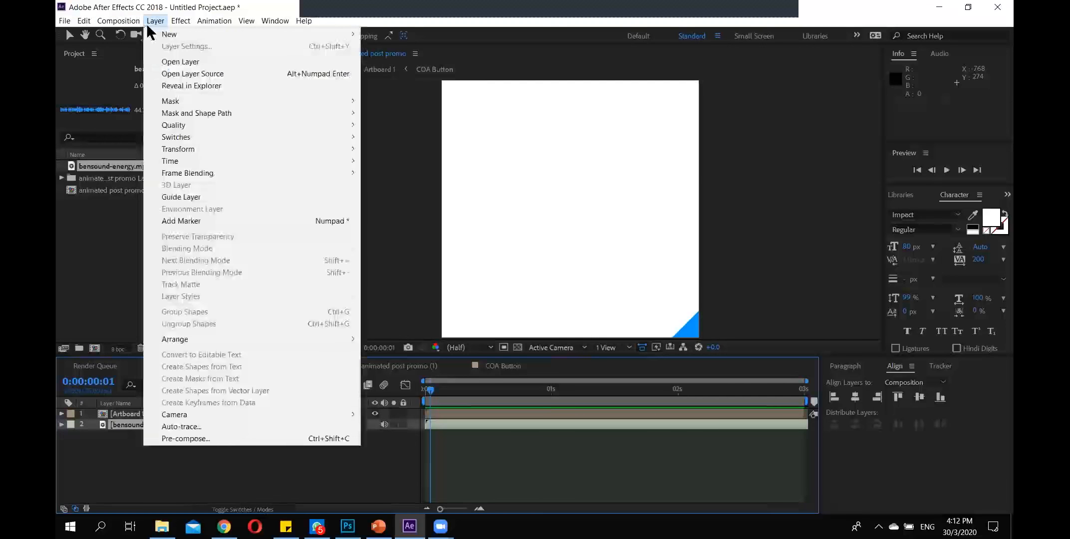
{"action": "left_click", "coordinate": [151, 50]}
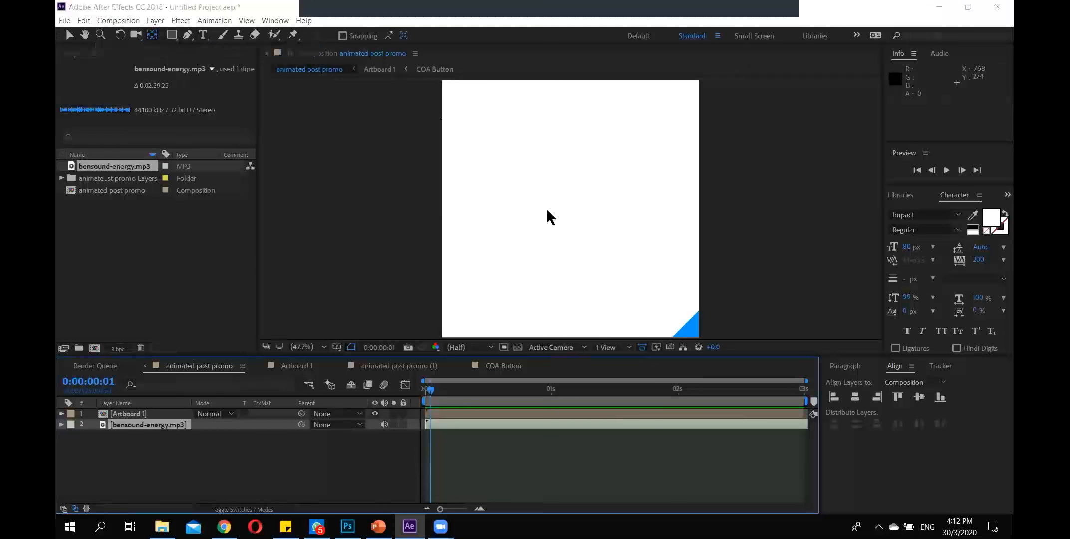
{"action": "left_click", "coordinate": [484, 280]}
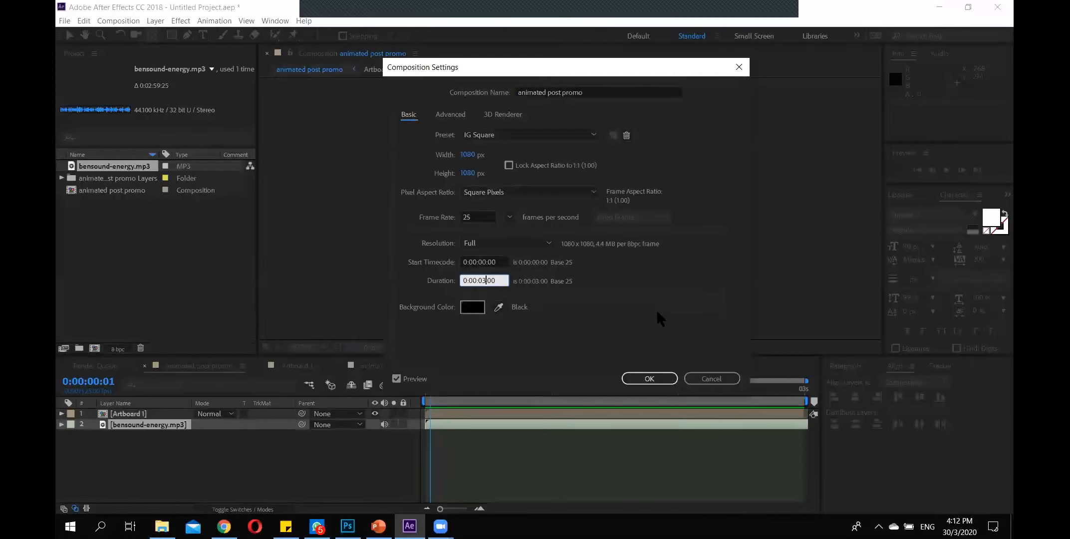
{"action": "key", "text": "BackSpace"}
{"action": "type", "text": "3"}
{"action": "key", "text": "Return"}
{"action": "left_click_drag", "start_coordinate": [541, 381], "coordinate": [807, 381]}
{"action": "left_click_drag", "start_coordinate": [539, 414], "coordinate": [804, 414]}
Play the lengthened composition from 0:00:00:00 and check the animation around 0:00:01:12.
{"action": "left_click", "coordinate": [424, 395]}
{"action": "key", "text": "space"}
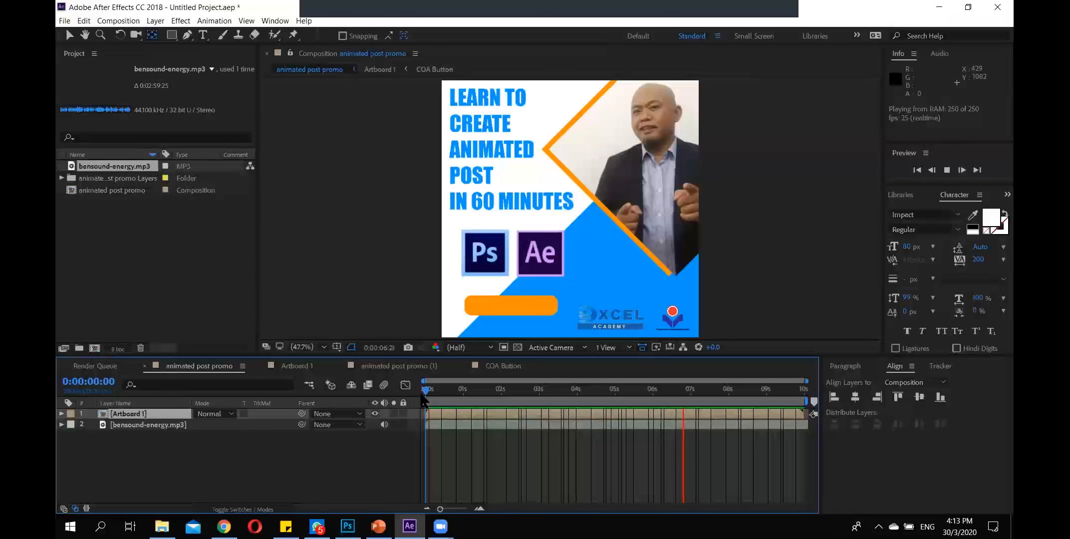
{"action": "key", "text": "space"}
{"action": "left_click", "coordinate": [515, 393]}
{"action": "mouse_move", "coordinate": [487, 393]}
{"action": "left_mouse_down"}
{"action": "mouse_move", "coordinate": [436, 388]}
{"action": "mouse_move", "coordinate": [497, 402]}
{"action": "left_mouse_up"}
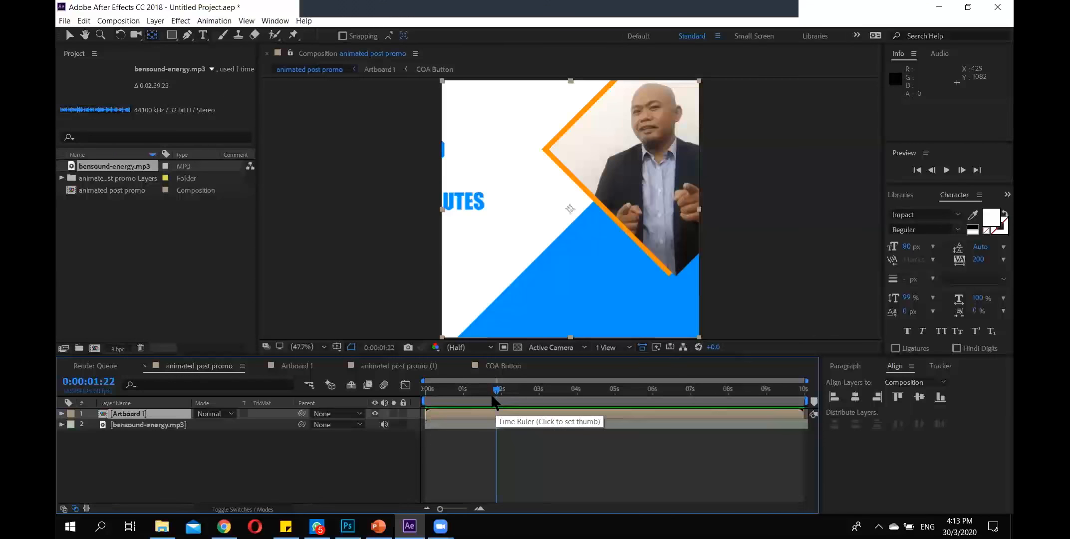
{"action": "left_click", "coordinate": [481, 389]}
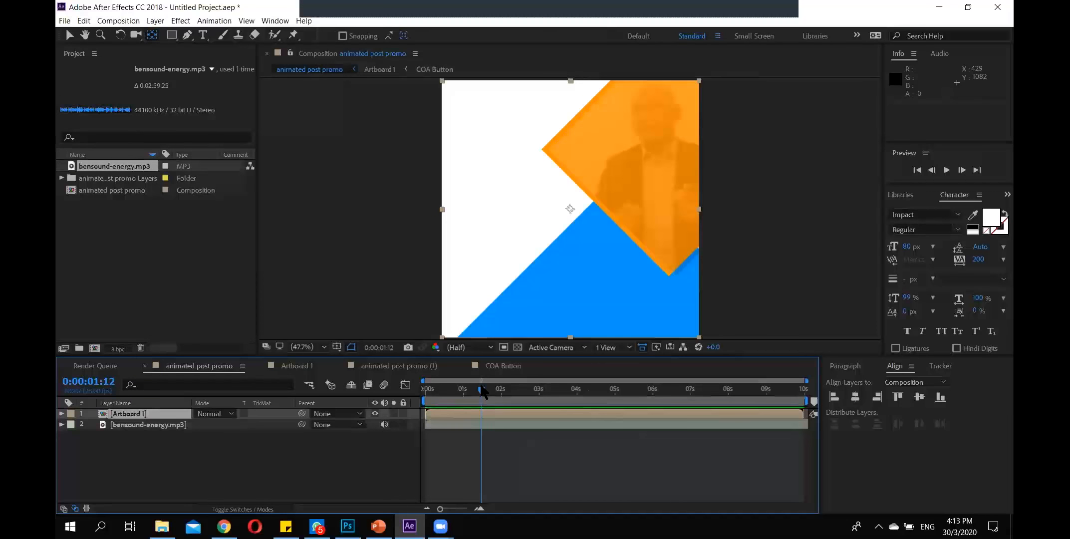
Add the animated post promo composition to the render queue with the render quality set to Best.
{"action": "left_click", "coordinate": [120, 20]}
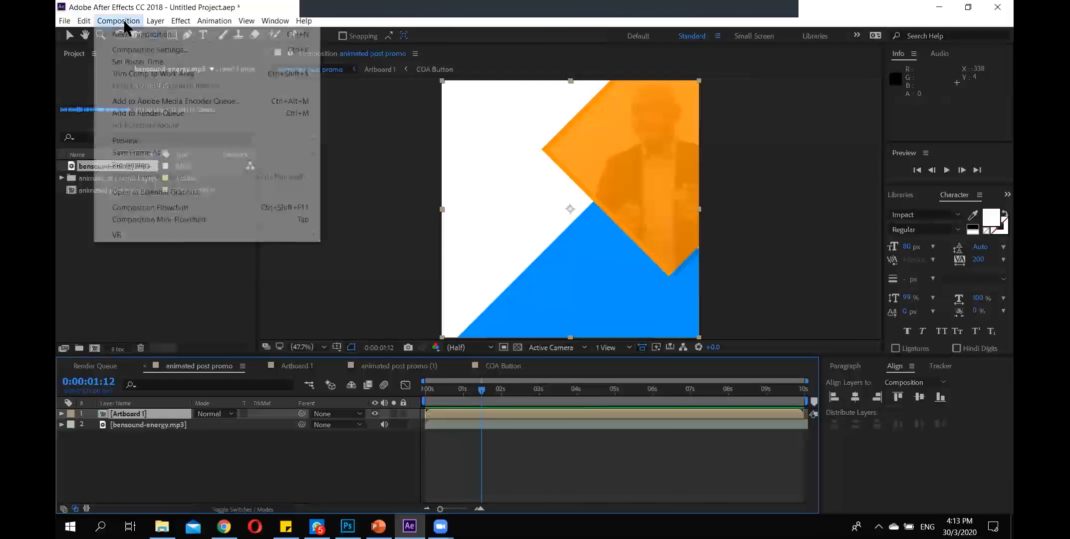
{"action": "left_click", "coordinate": [155, 113]}
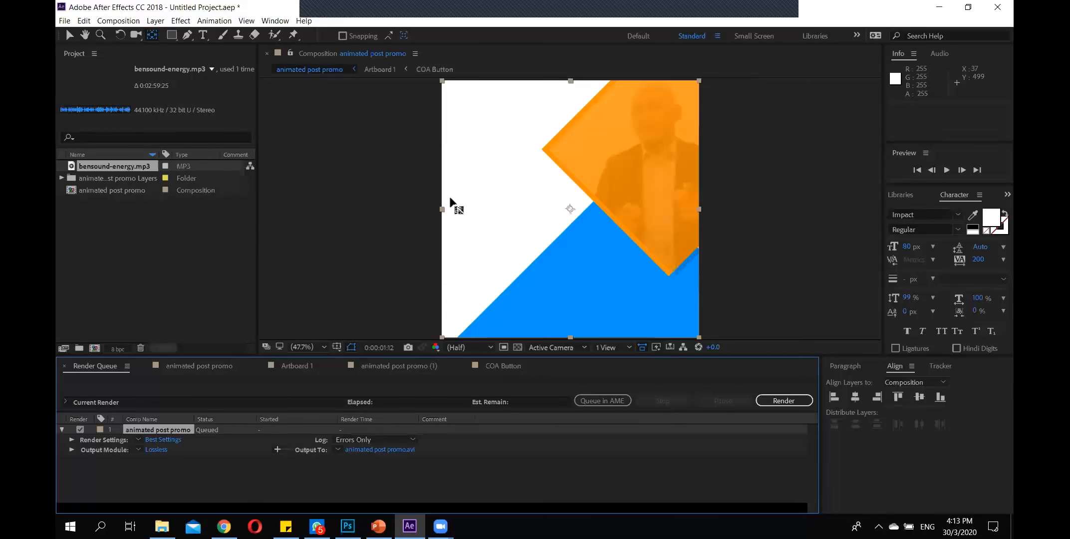
{"action": "left_click", "coordinate": [162, 440]}
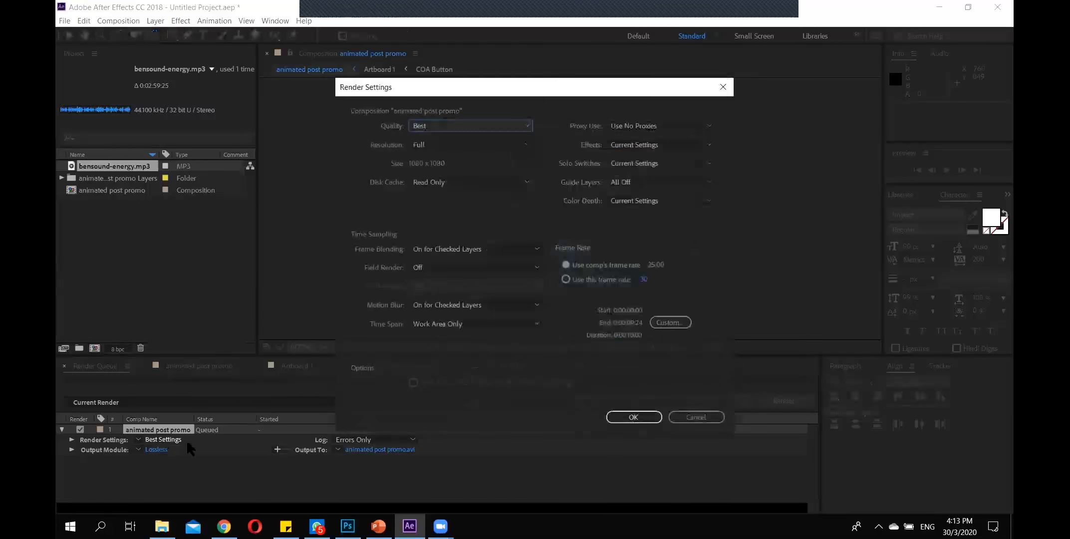
{"action": "left_click", "coordinate": [503, 122]}
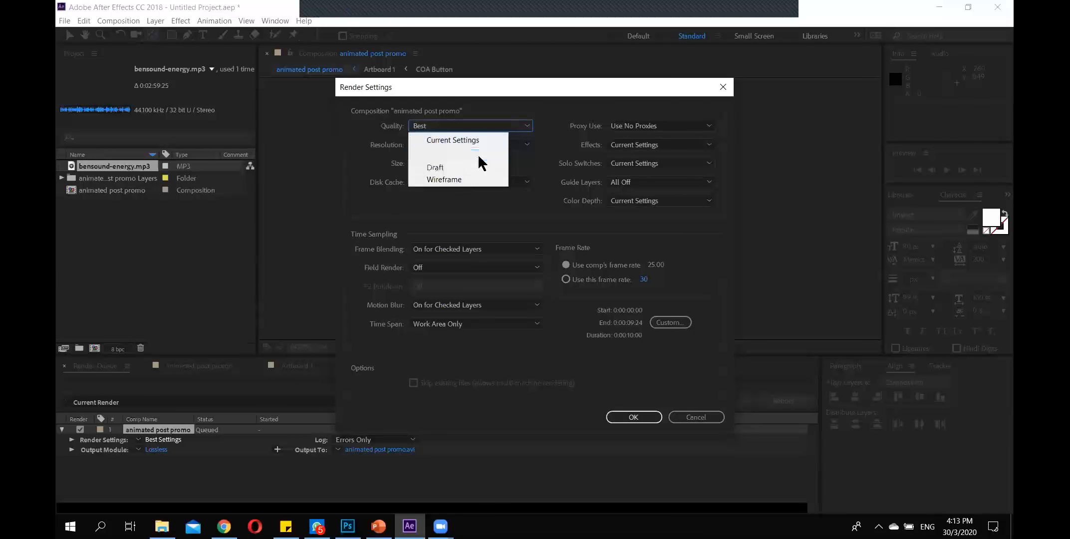
{"action": "left_click", "coordinate": [478, 154]}
{"action": "left_click", "coordinate": [634, 416]}
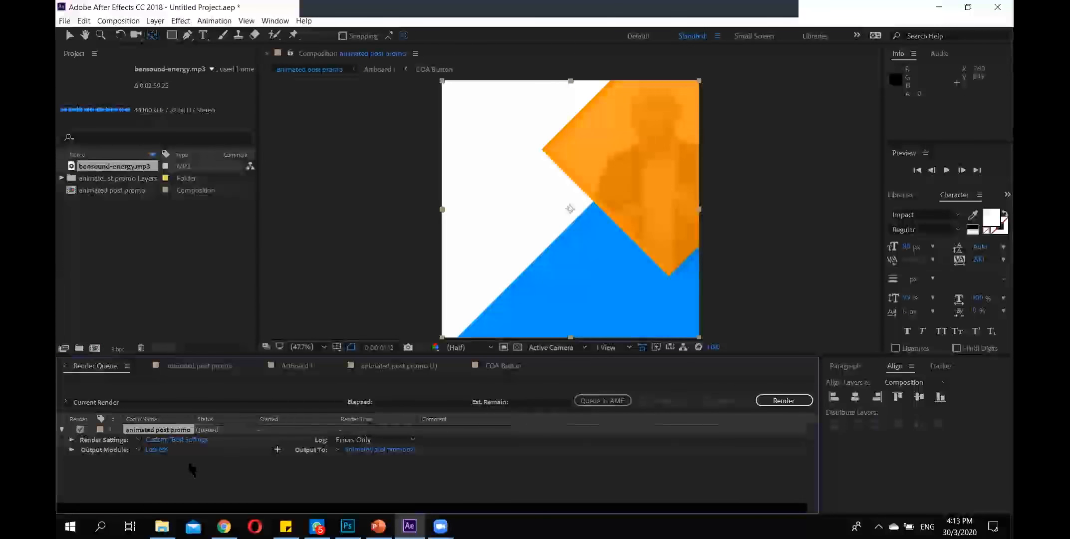
Set the output module's format to QuickTime, check its video codec options and keep Audio Output Auto.
{"action": "left_click", "coordinate": [159, 450]}
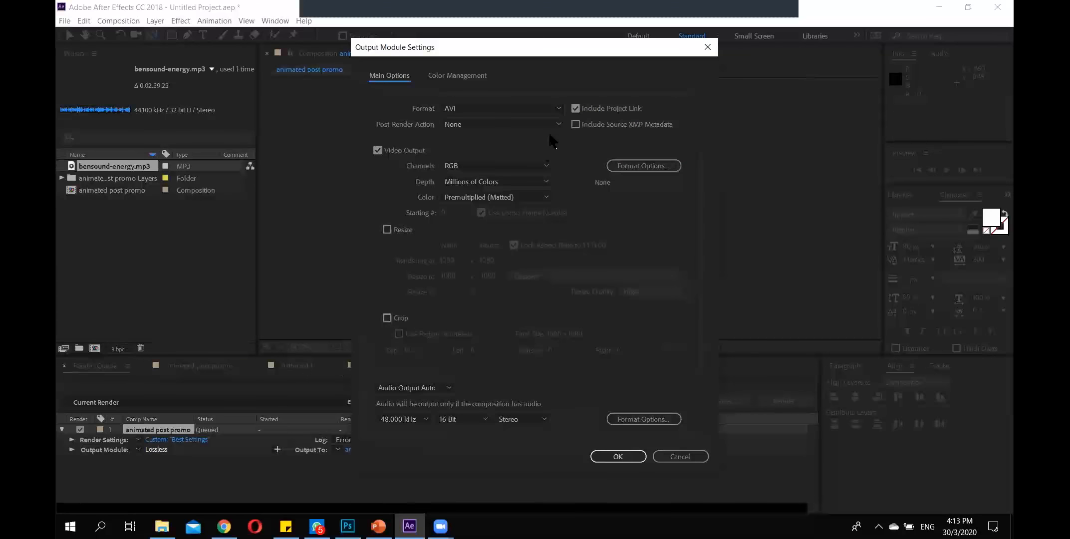
{"action": "left_click", "coordinate": [538, 110]}
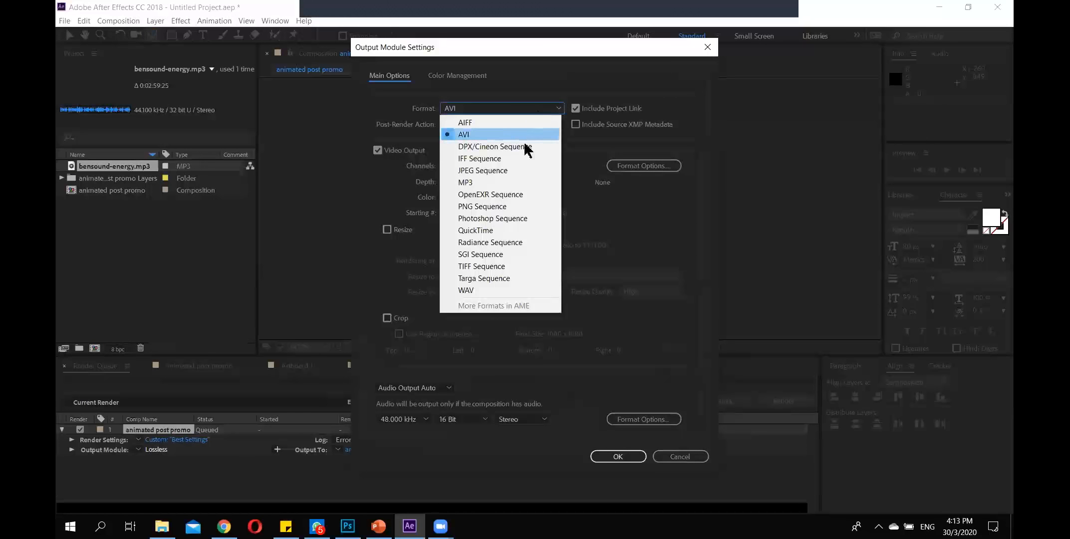
{"action": "left_click", "coordinate": [505, 230]}
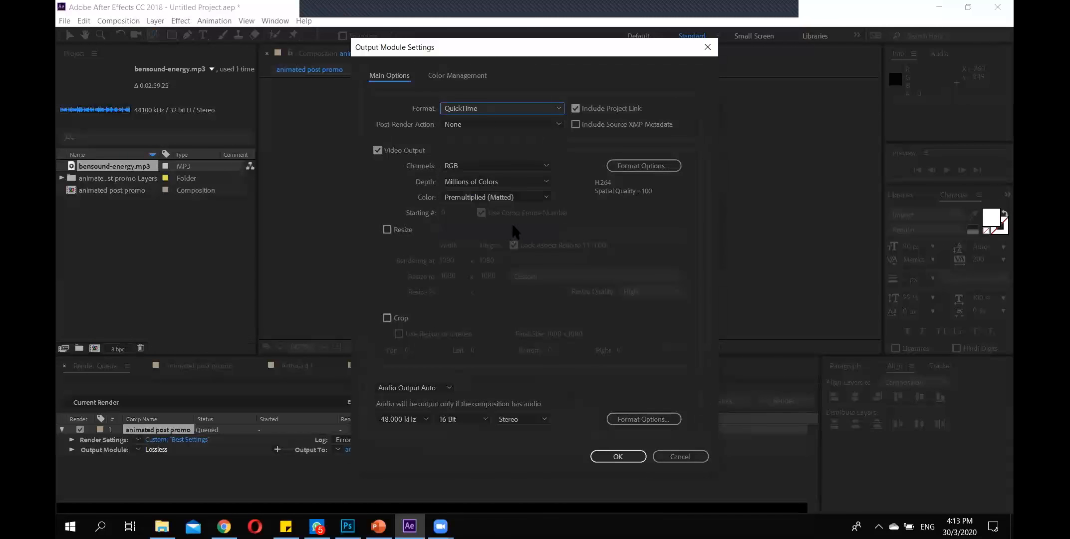
{"action": "left_click", "coordinate": [649, 166]}
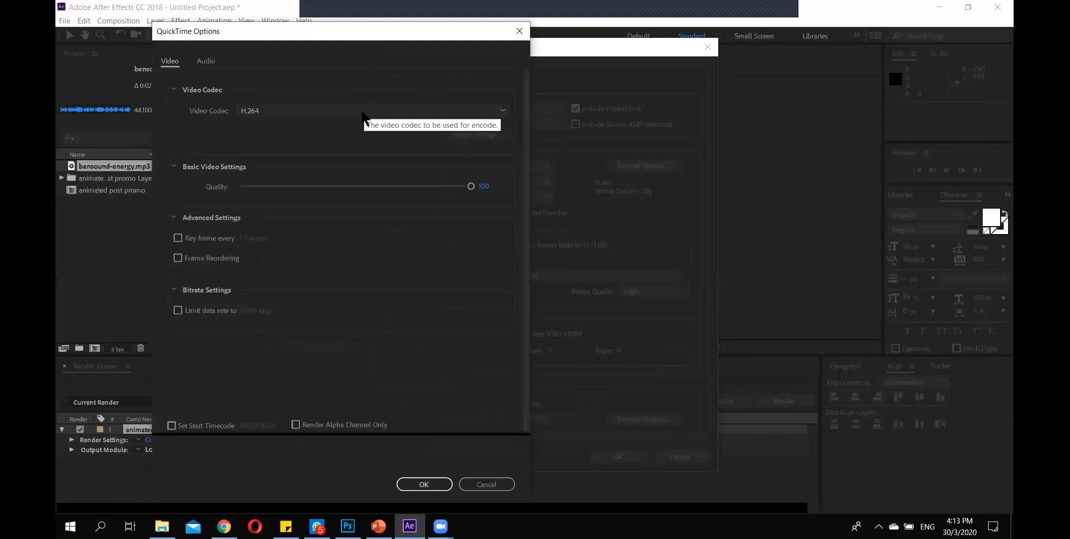
{"action": "left_click", "coordinate": [519, 32]}
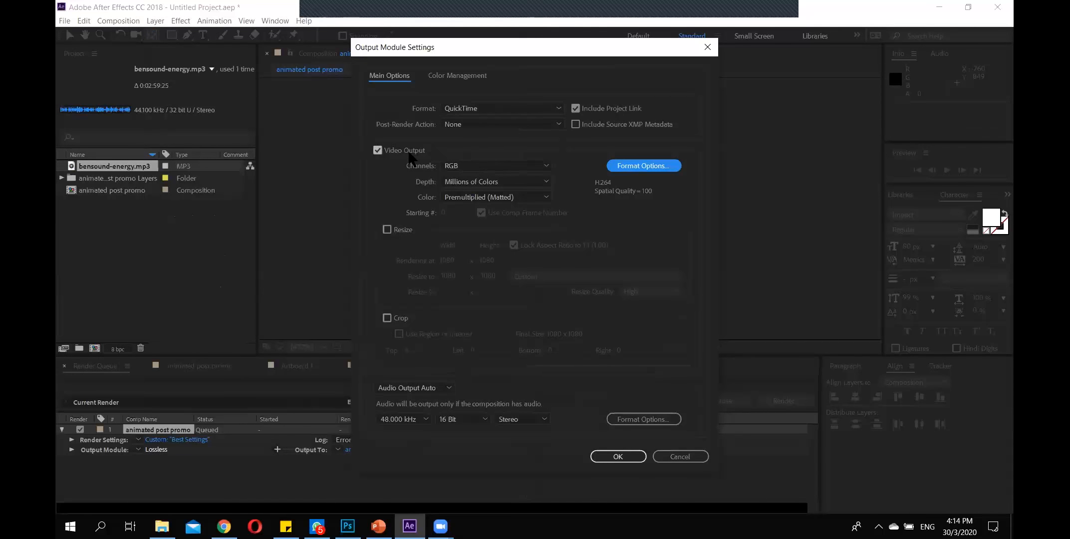
{"action": "left_click", "coordinate": [444, 385]}
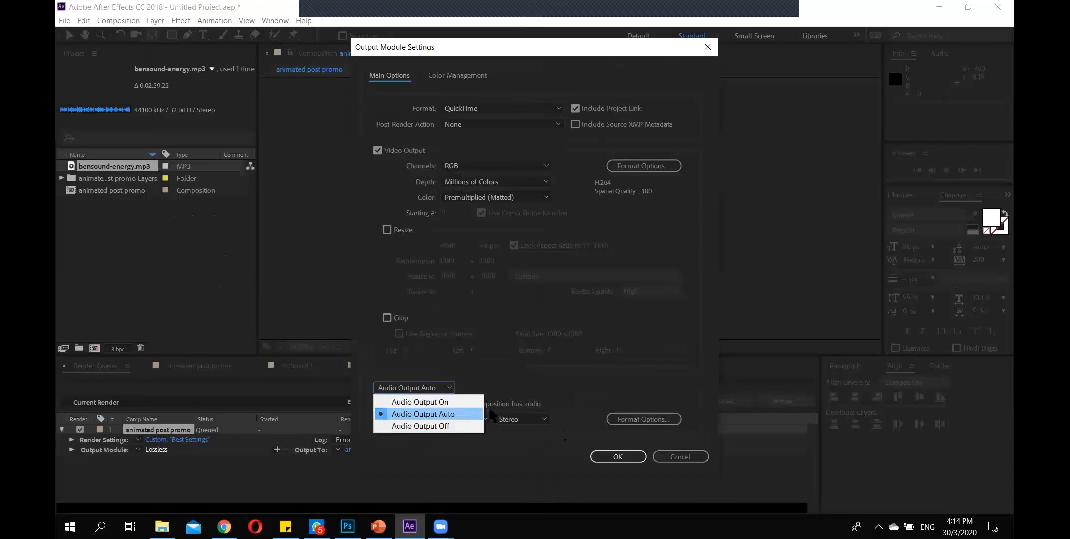
{"action": "left_click", "coordinate": [664, 383]}
{"action": "left_click", "coordinate": [621, 456]}
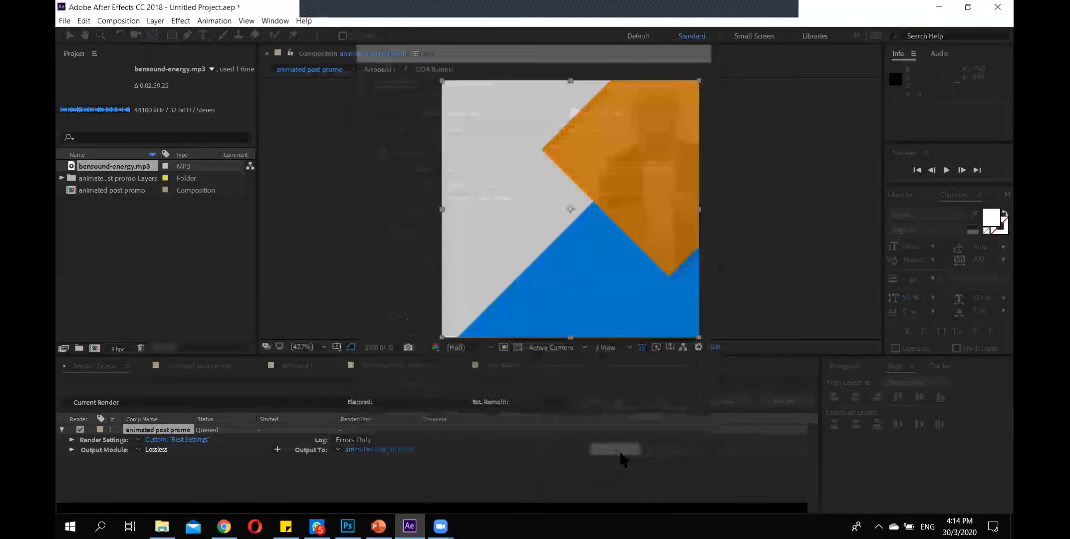
Set the render output to the Desktop as "animated post promo" in QuickTime format and render it.
{"action": "left_click", "coordinate": [397, 450]}
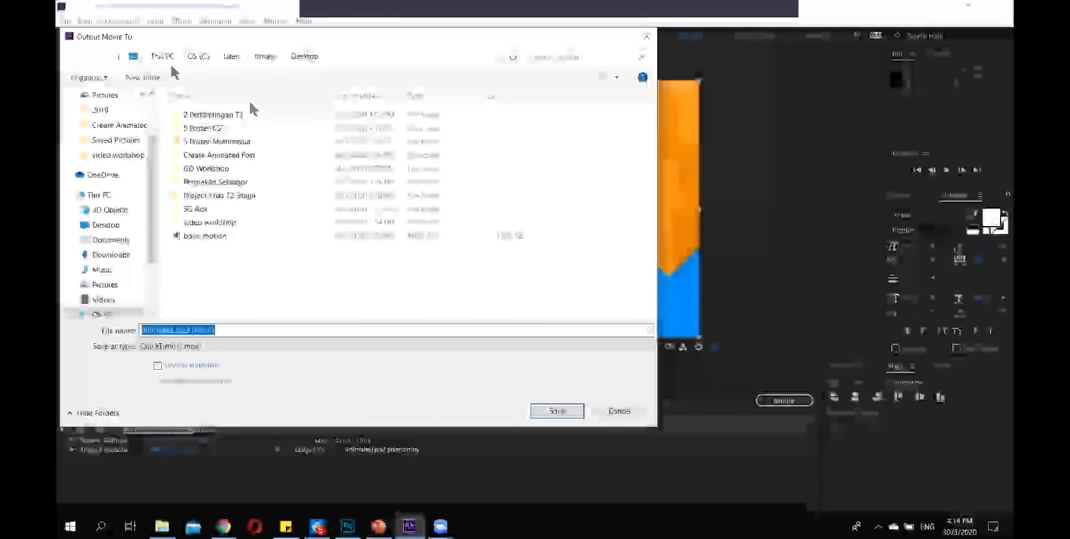
{"action": "left_click", "coordinate": [116, 229]}
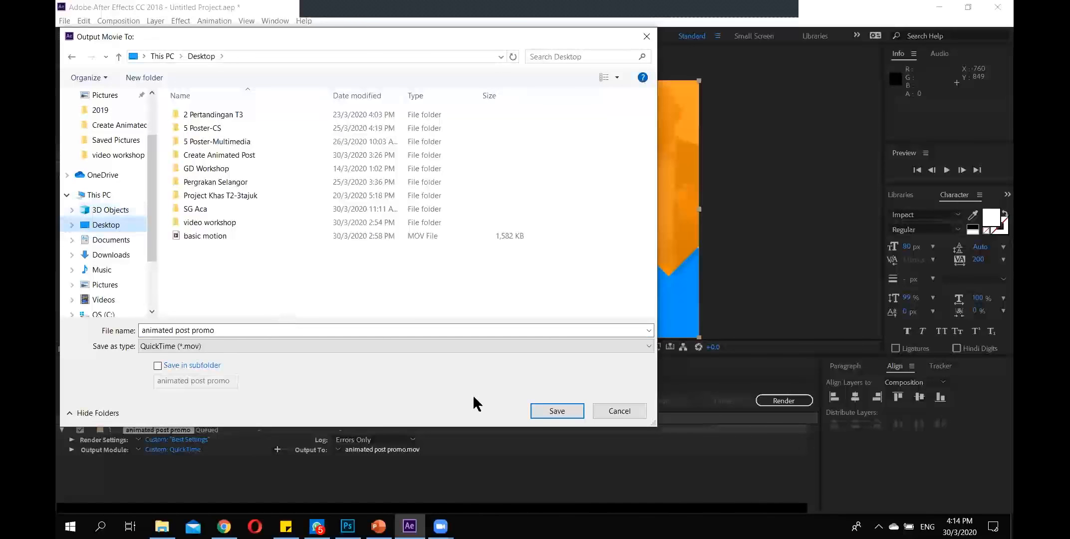
{"action": "left_click", "coordinate": [575, 408]}
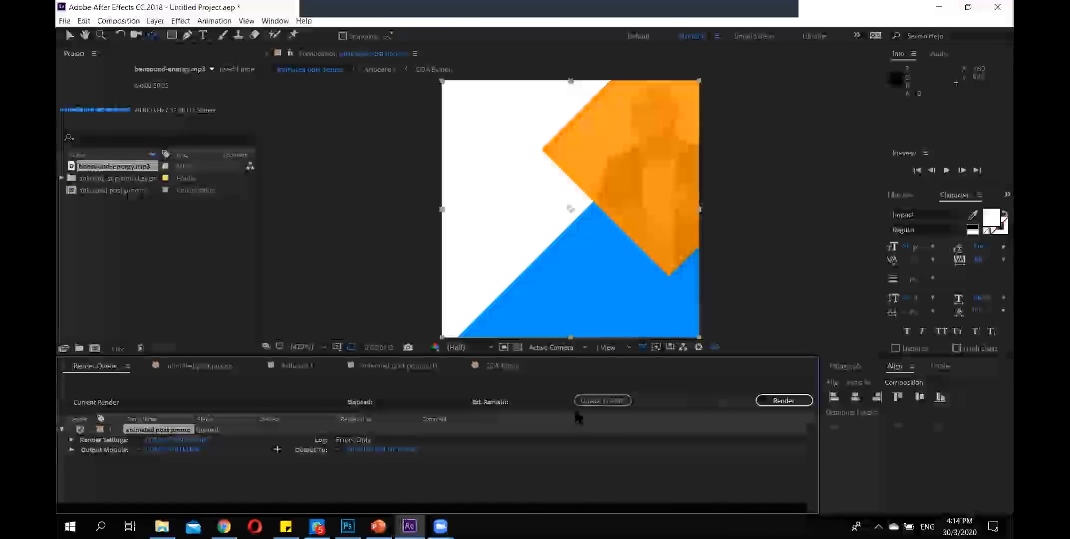
{"action": "left_click", "coordinate": [783, 400]}
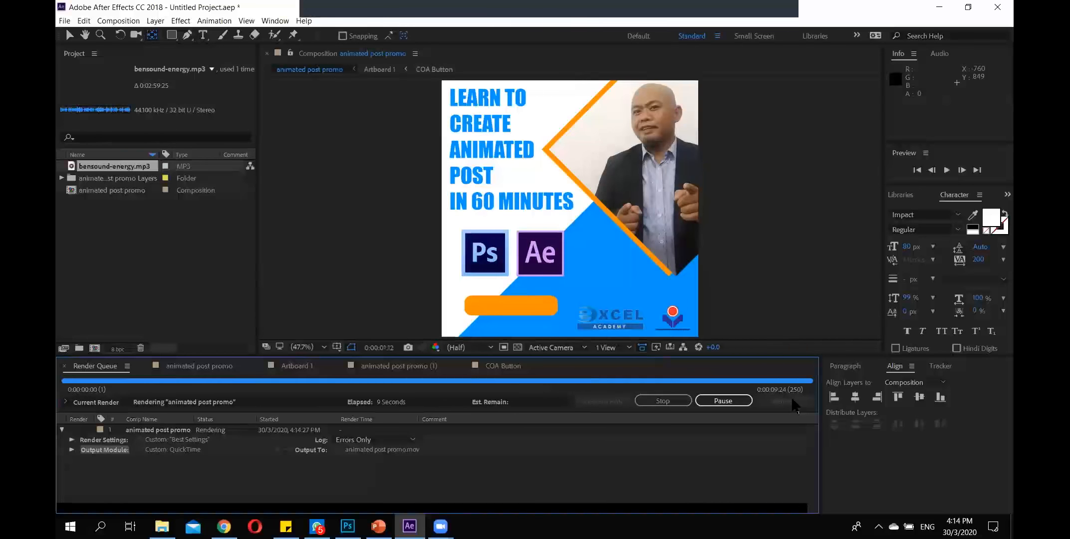
Open the rendered animated post promo video from the desktop, watch it through and close the player.
{"action": "left_click", "coordinate": [939, 7]}
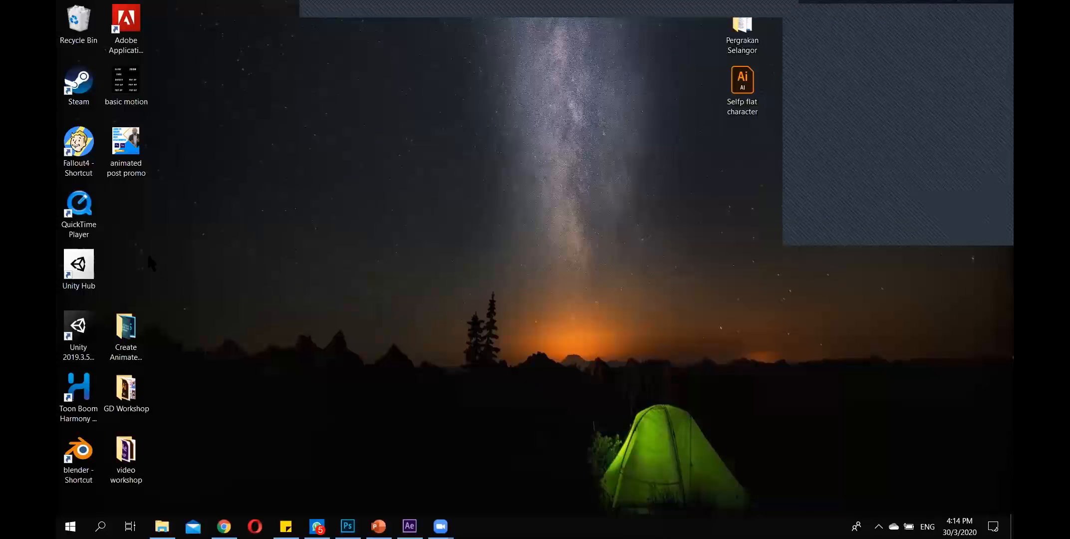
{"action": "double_click", "coordinate": [130, 145]}
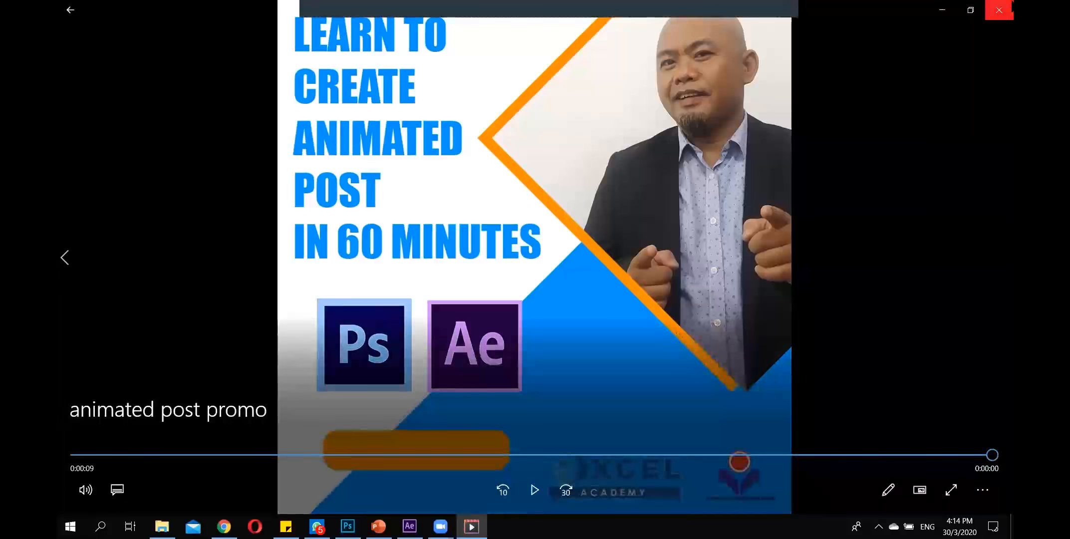
{"action": "left_click", "coordinate": [999, 10]}
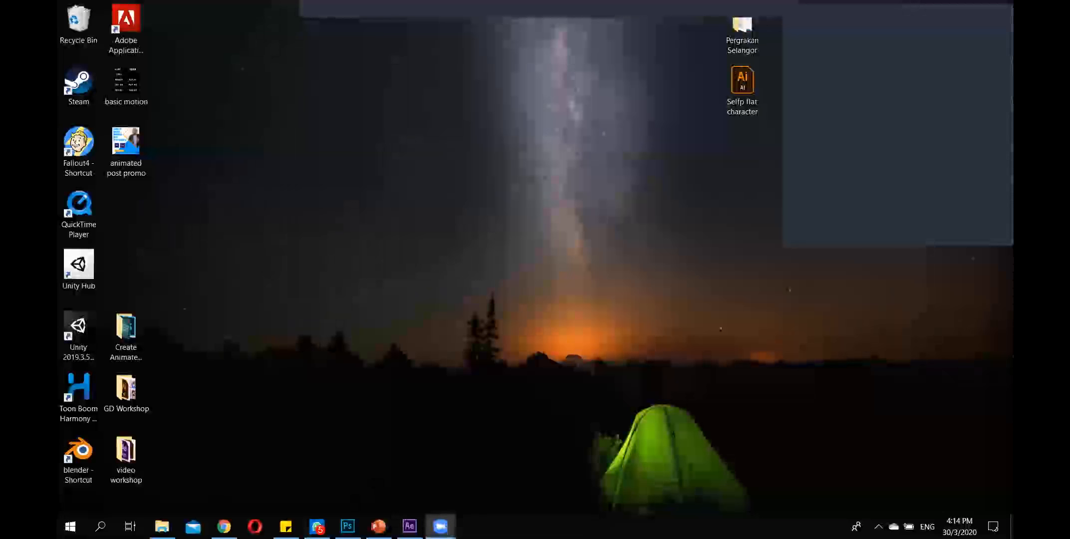
Switch to After Effects and send the compositions to the Adobe Media Encoder queue.
{"action": "left_click", "coordinate": [409, 526]}
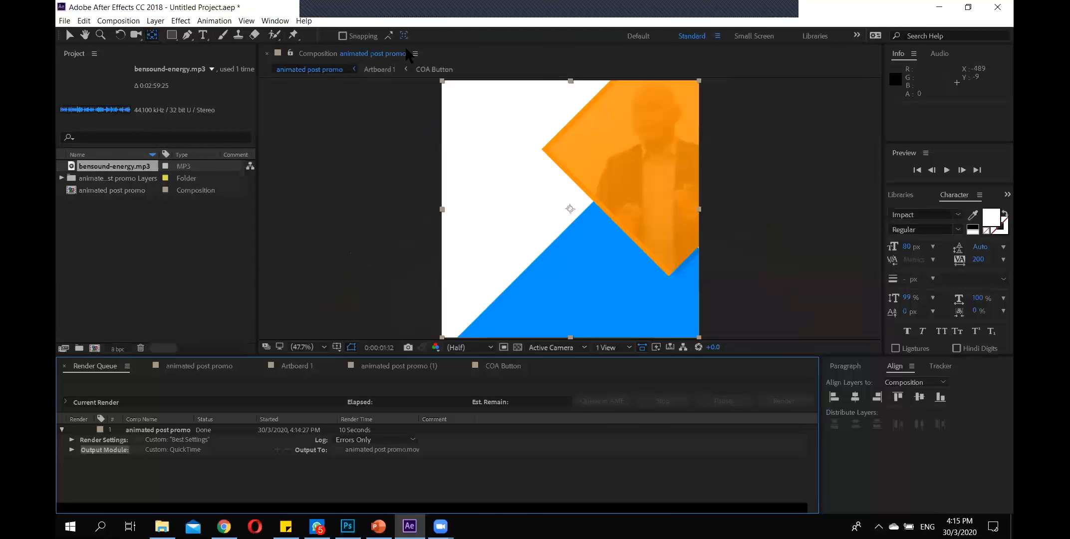
{"action": "left_click", "coordinate": [132, 22]}
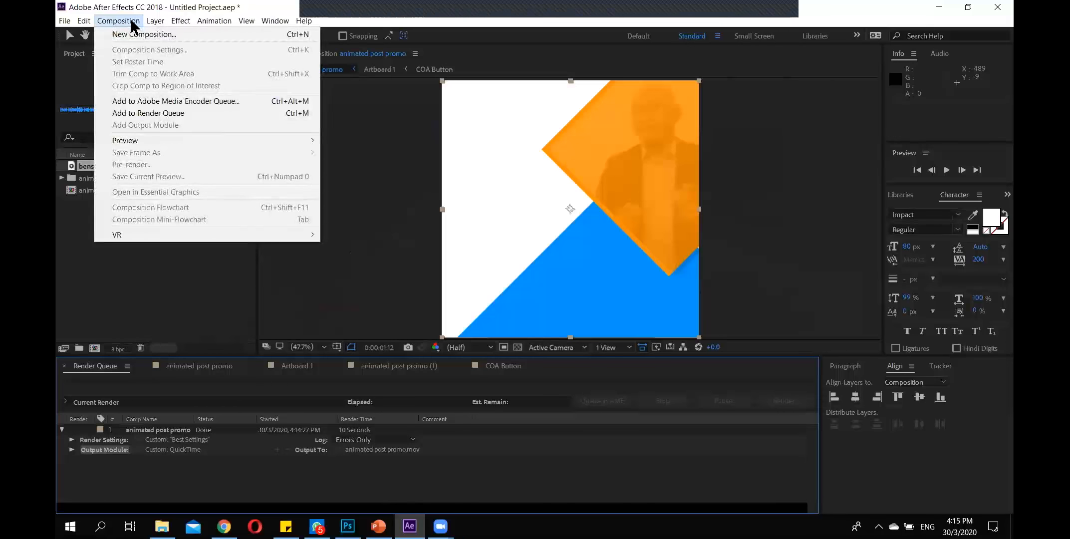
{"action": "left_click", "coordinate": [200, 102]}
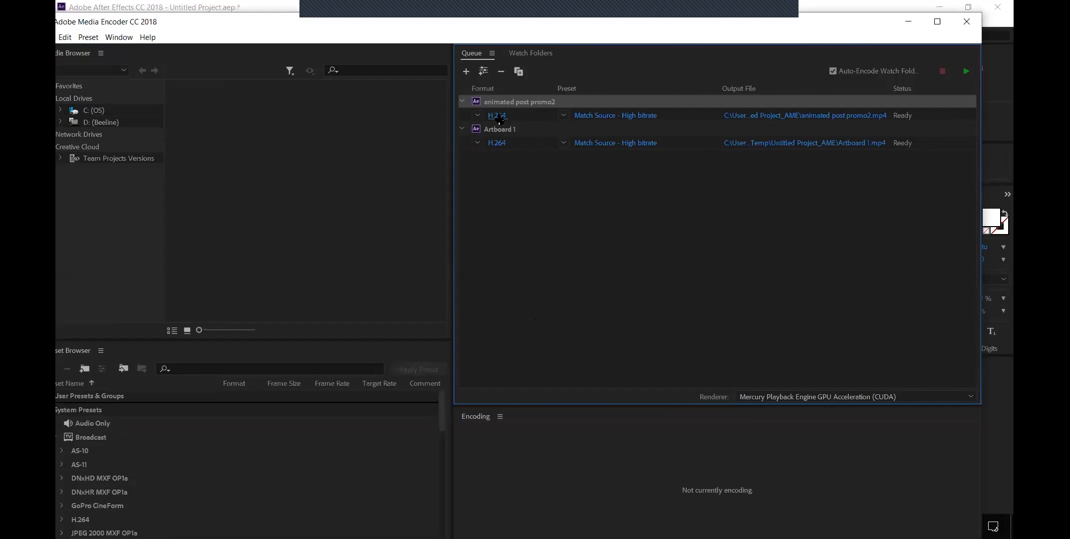
Open the export settings of animated post promo2, check the H.264 format options and enable Use Maximum Render Quality.
{"action": "left_click", "coordinate": [497, 116]}
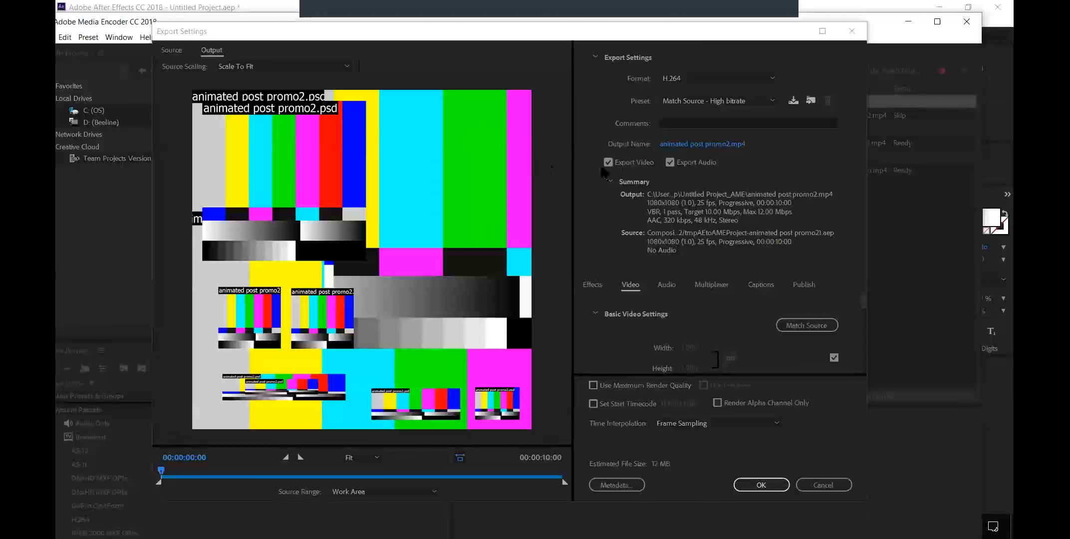
{"action": "left_click", "coordinate": [694, 77]}
{"action": "left_click", "coordinate": [694, 76]}
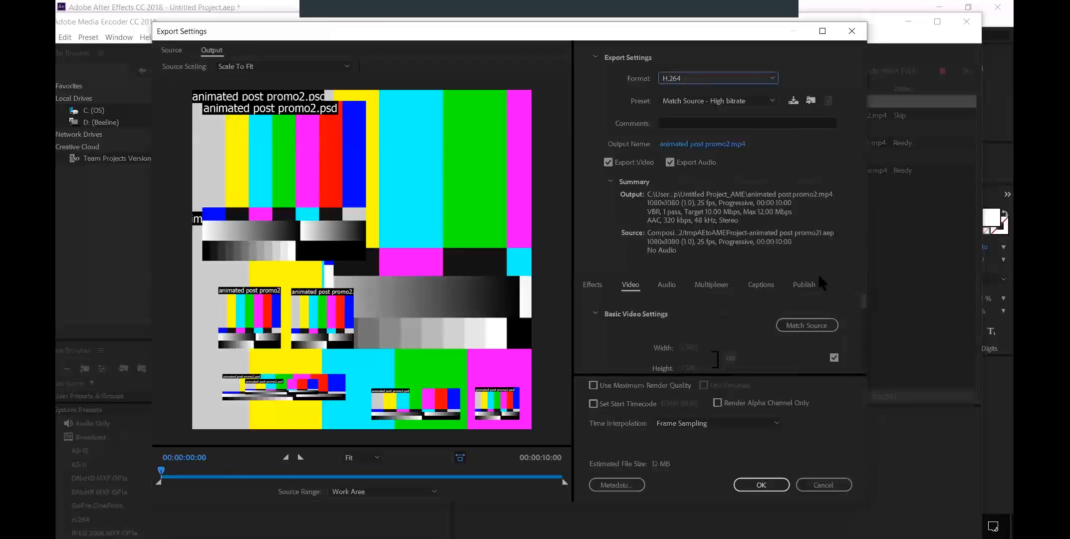
{"action": "scroll", "coordinate": [723, 349], "scroll_direction": "down", "scroll_amount": 5}
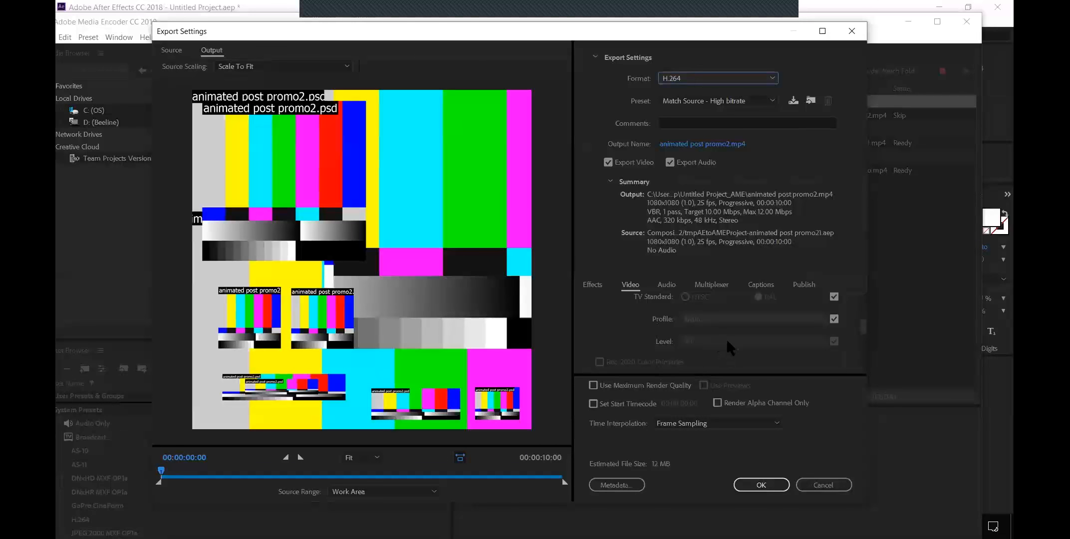
{"action": "left_click", "coordinate": [594, 385]}
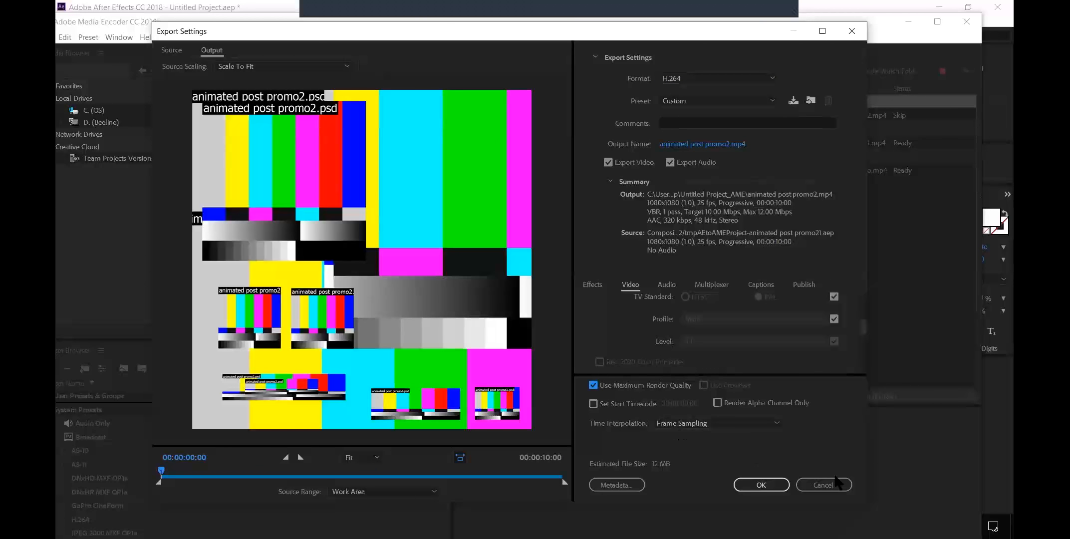
Try CBR bitrate encoding with a 9 Mbps target and Render at Maximum Depth, discarding the export settings and closing Media Encoder.
{"action": "scroll", "coordinate": [719, 343], "scroll_direction": "down", "scroll_amount": 4}
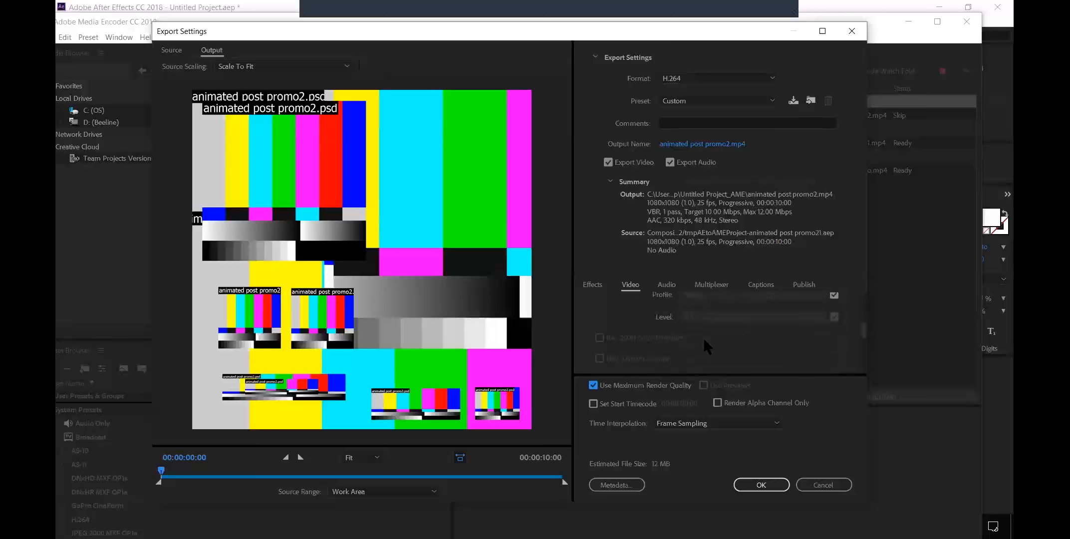
{"action": "scroll", "coordinate": [706, 345], "scroll_direction": "down", "scroll_amount": 2}
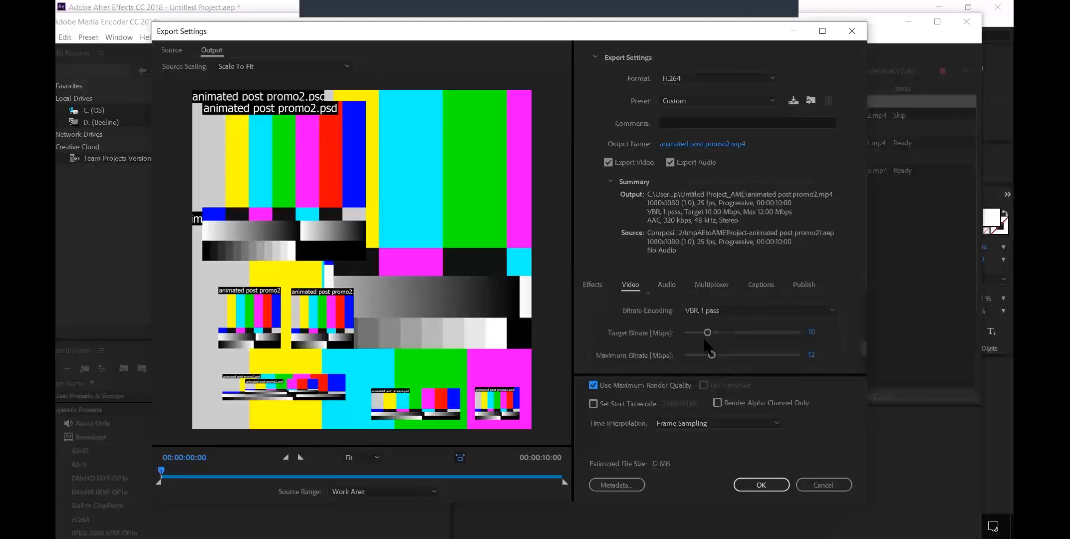
{"action": "left_click", "coordinate": [740, 308]}
{"action": "left_click", "coordinate": [729, 318]}
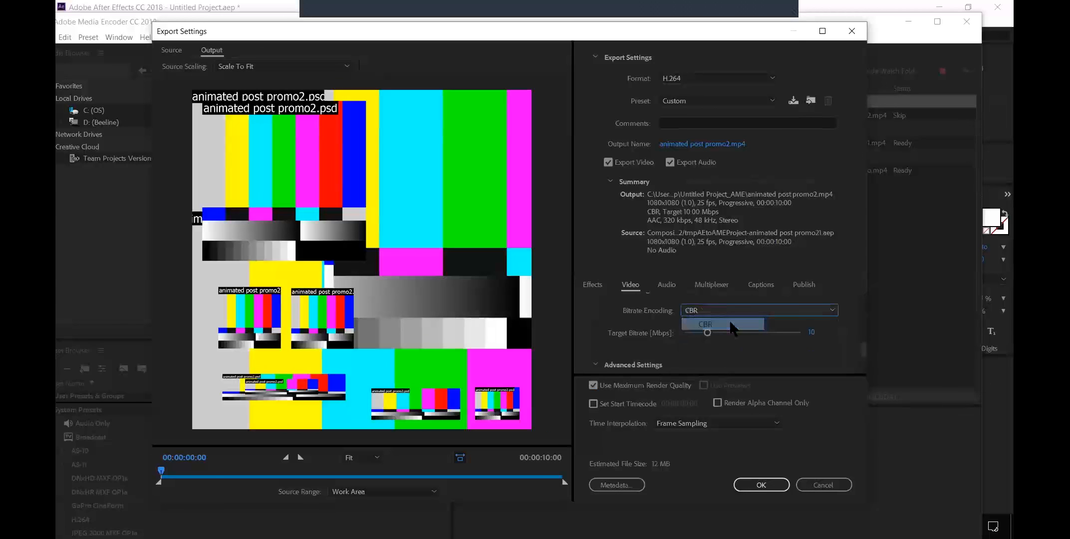
{"action": "scroll", "coordinate": [719, 333], "scroll_direction": "down", "scroll_amount": 4}
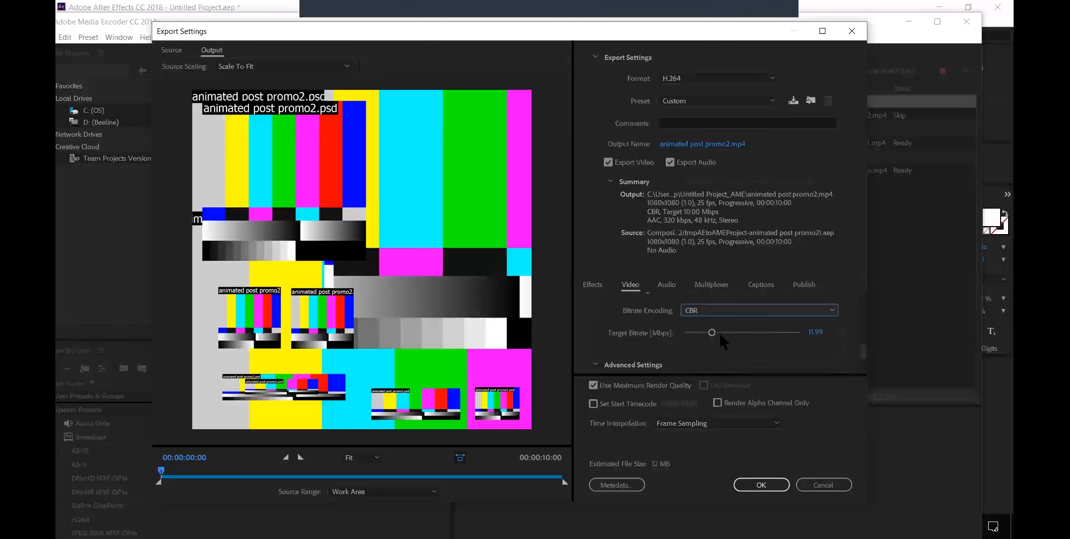
{"action": "scroll", "coordinate": [726, 327], "scroll_direction": "up", "scroll_amount": 2}
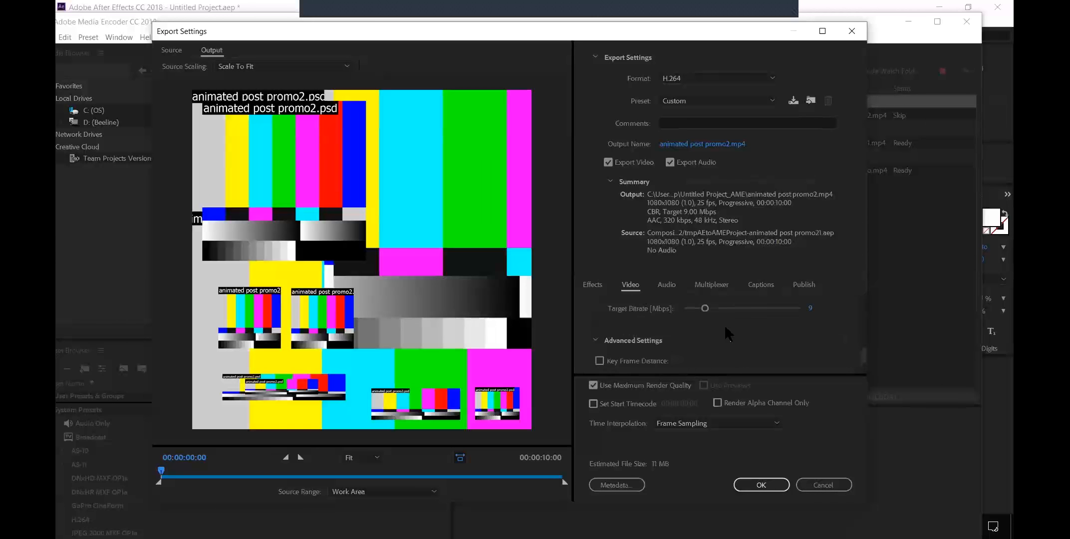
{"action": "scroll", "coordinate": [861, 348], "scroll_direction": "down", "scroll_amount": 2}
{"action": "scroll", "coordinate": [863, 354], "scroll_direction": "up", "scroll_amount": 4}
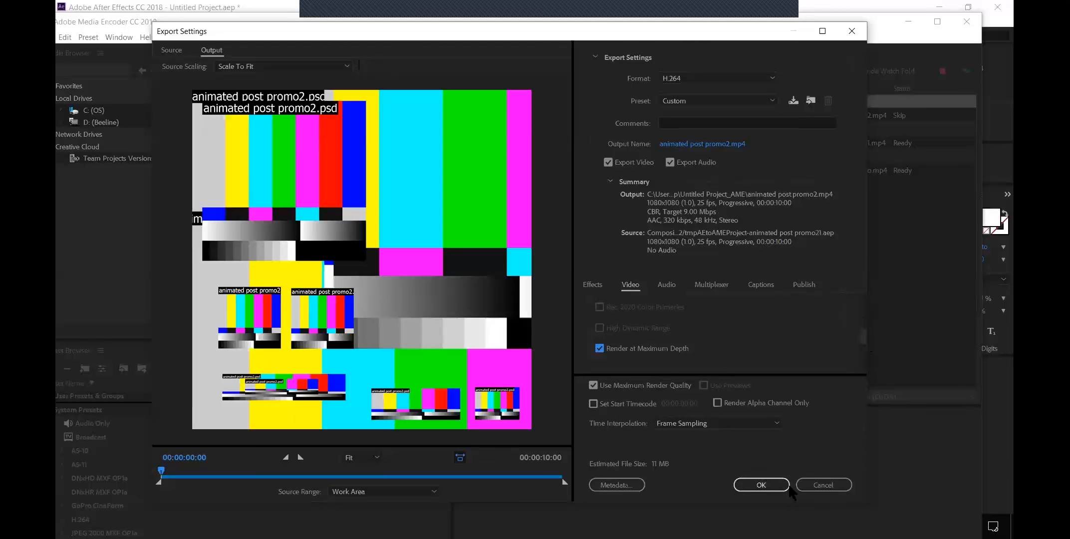
{"action": "left_click", "coordinate": [822, 487]}
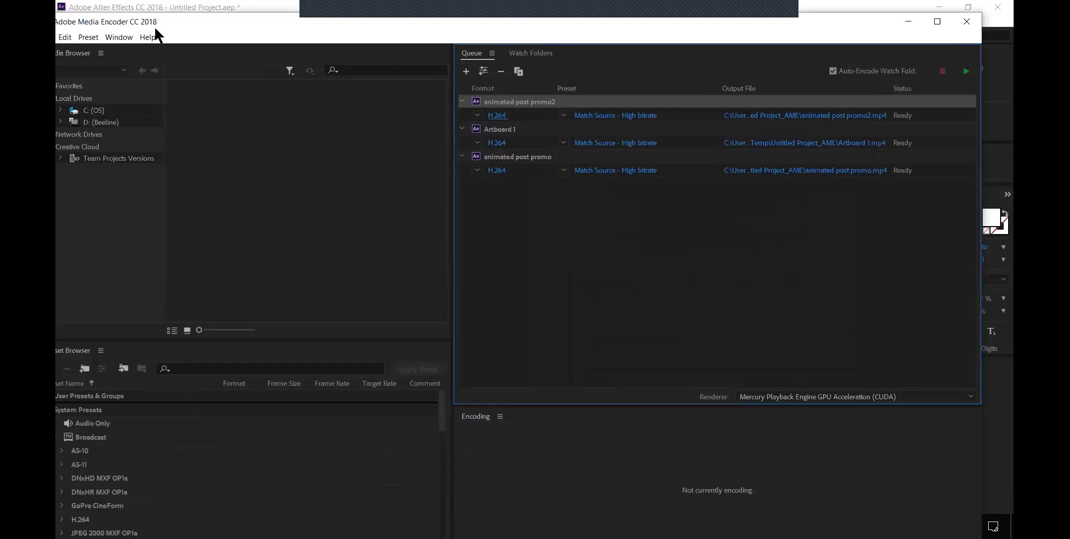
{"action": "left_click", "coordinate": [970, 21]}
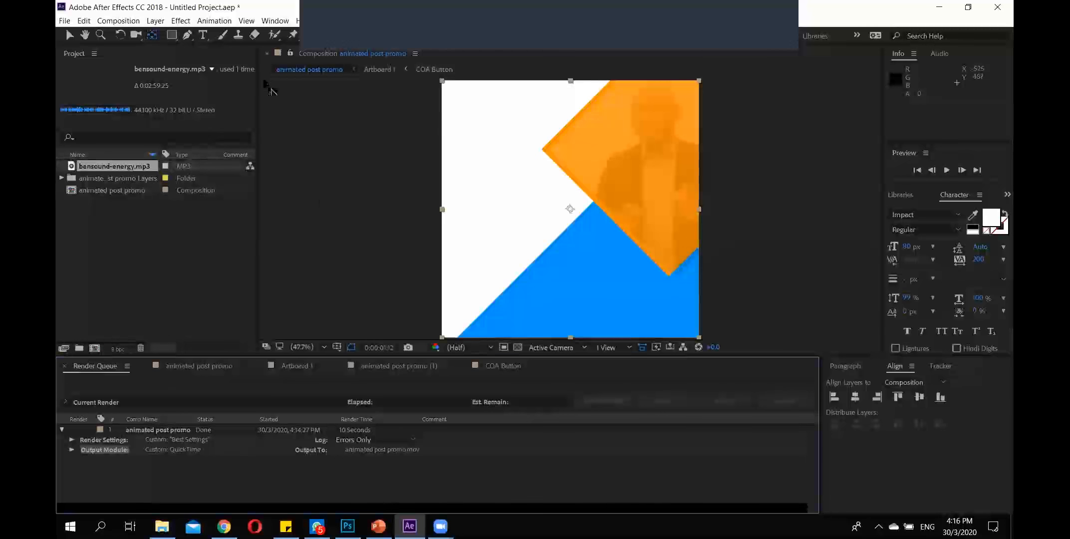
Minimise After Effects, play the animated post promo video from the desktop again and put the player away.
{"action": "left_click", "coordinate": [128, 21]}
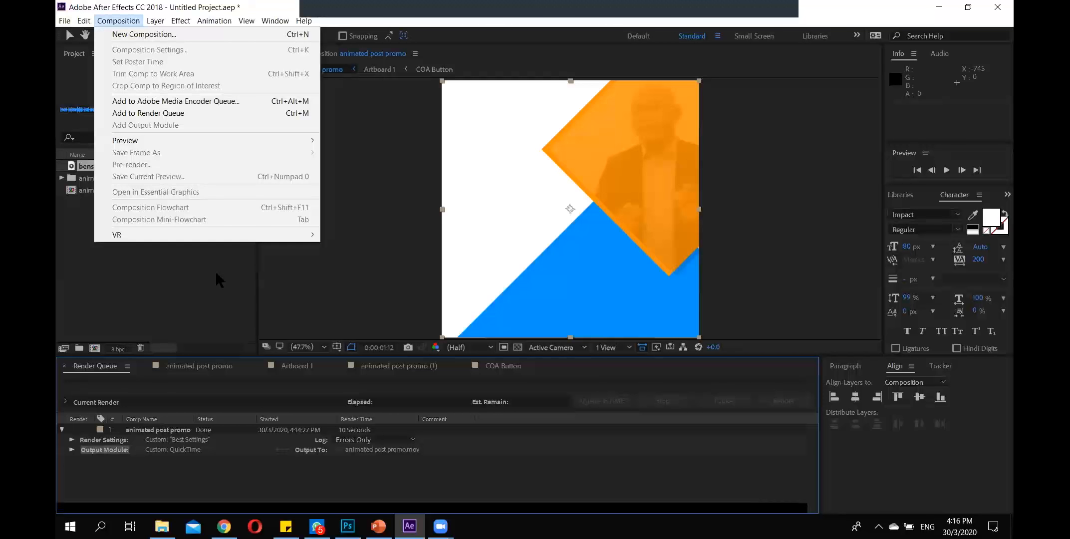
{"action": "left_click", "coordinate": [945, 7]}
{"action": "left_click", "coordinate": [942, 8]}
{"action": "double_click", "coordinate": [145, 152]}
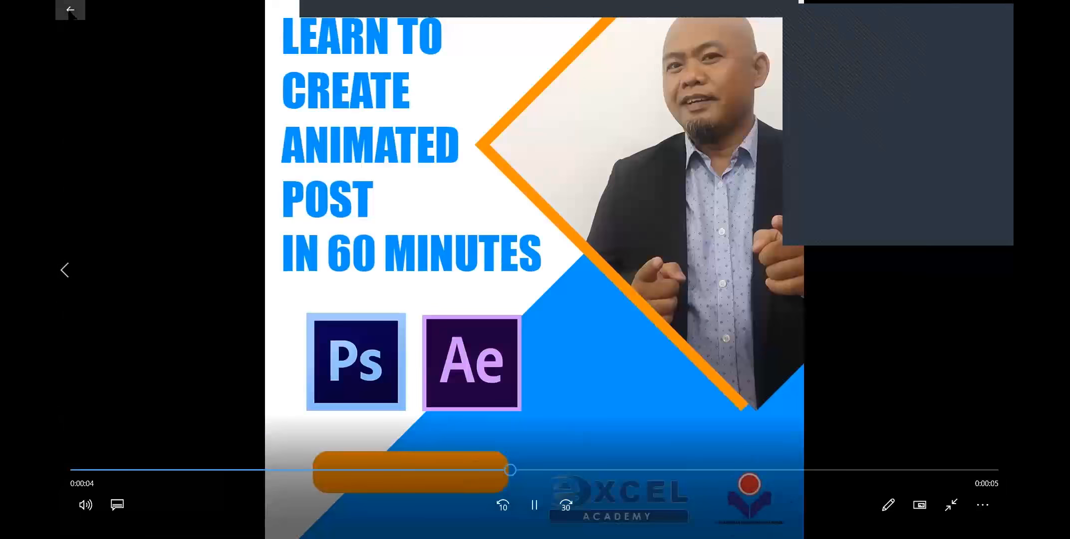
{"action": "left_click", "coordinate": [70, 9]}
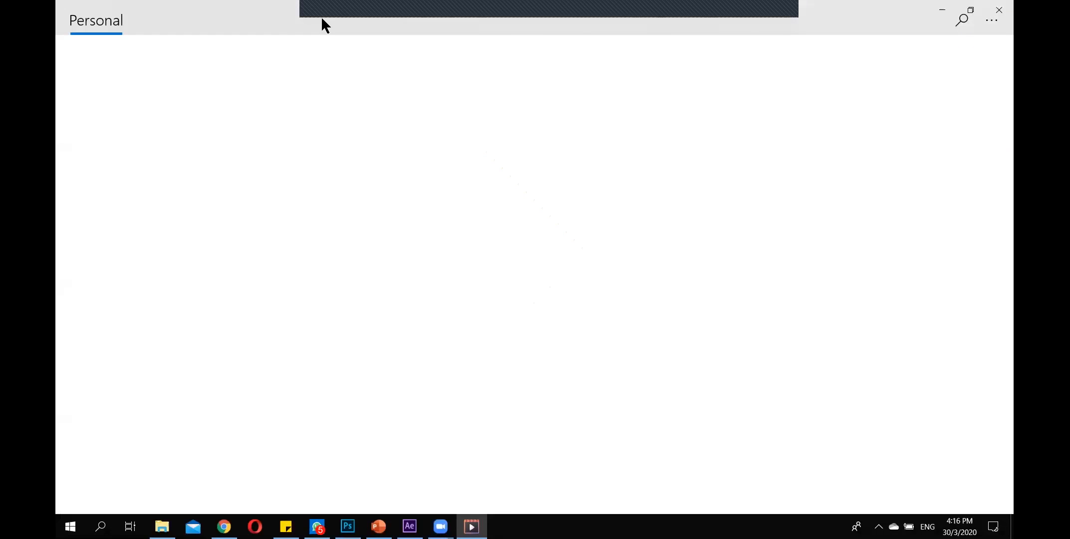
{"action": "left_click", "coordinate": [945, 10]}
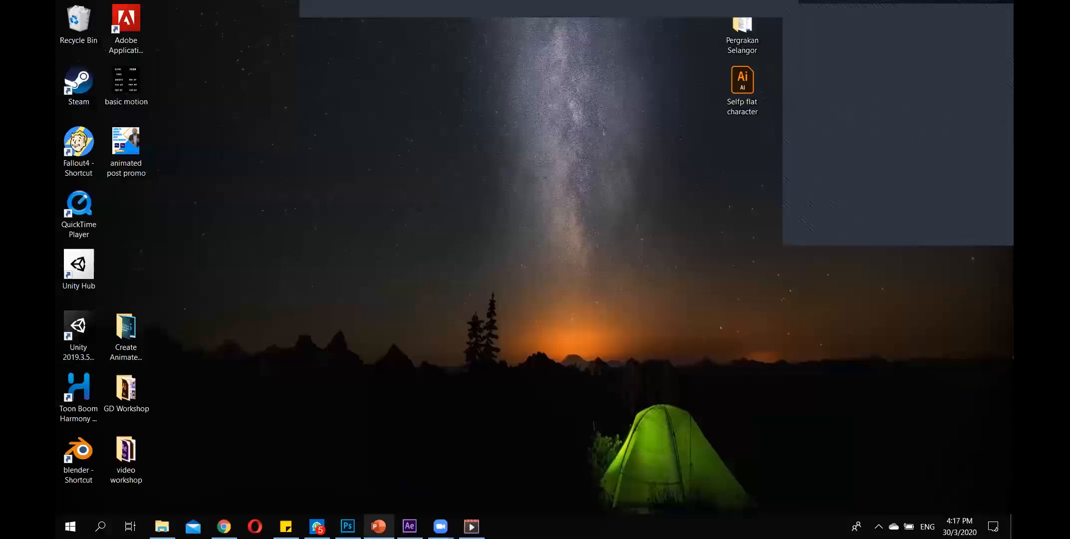
Switch to PowerPoint and review the slides from 1. Preparation through 2. Import to AE to 3. Animation.
{"action": "left_click", "coordinate": [378, 527]}
{"action": "left_click_drag", "start_coordinate": [191, 363], "coordinate": [187, 151]}
{"action": "left_click", "coordinate": [140, 166]}
{"action": "key", "text": "Down"}
{"action": "key", "text": "Down"}
{"action": "key", "text": "Up"}
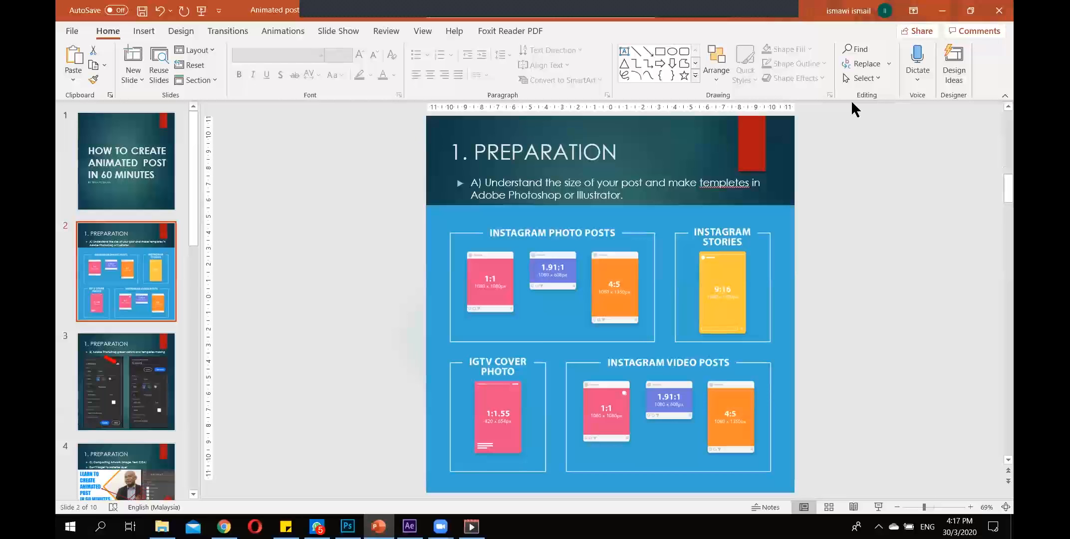
{"action": "key", "text": "Down"}
{"action": "key", "text": "Down"}
{"action": "key", "text": "Down"}
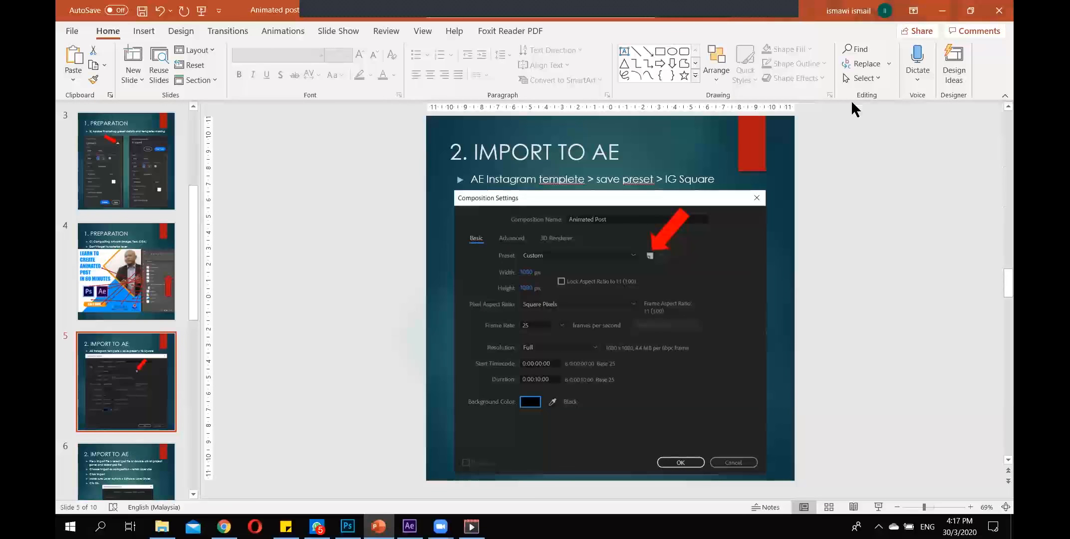
{"action": "key", "text": "Down"}
{"action": "key", "text": "Down"}
{"action": "key", "text": "Up"}
{"action": "key", "text": "Down"}
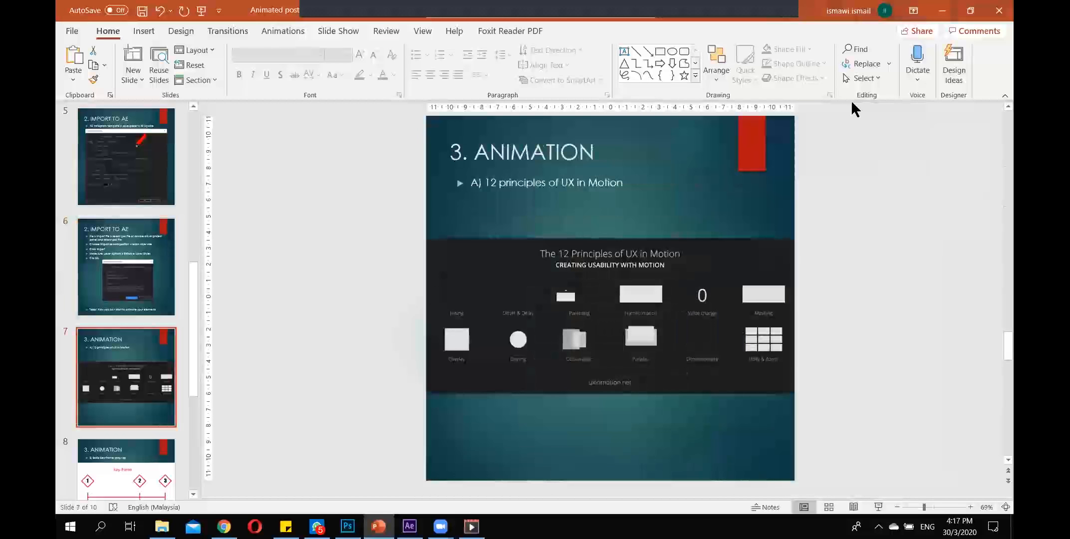